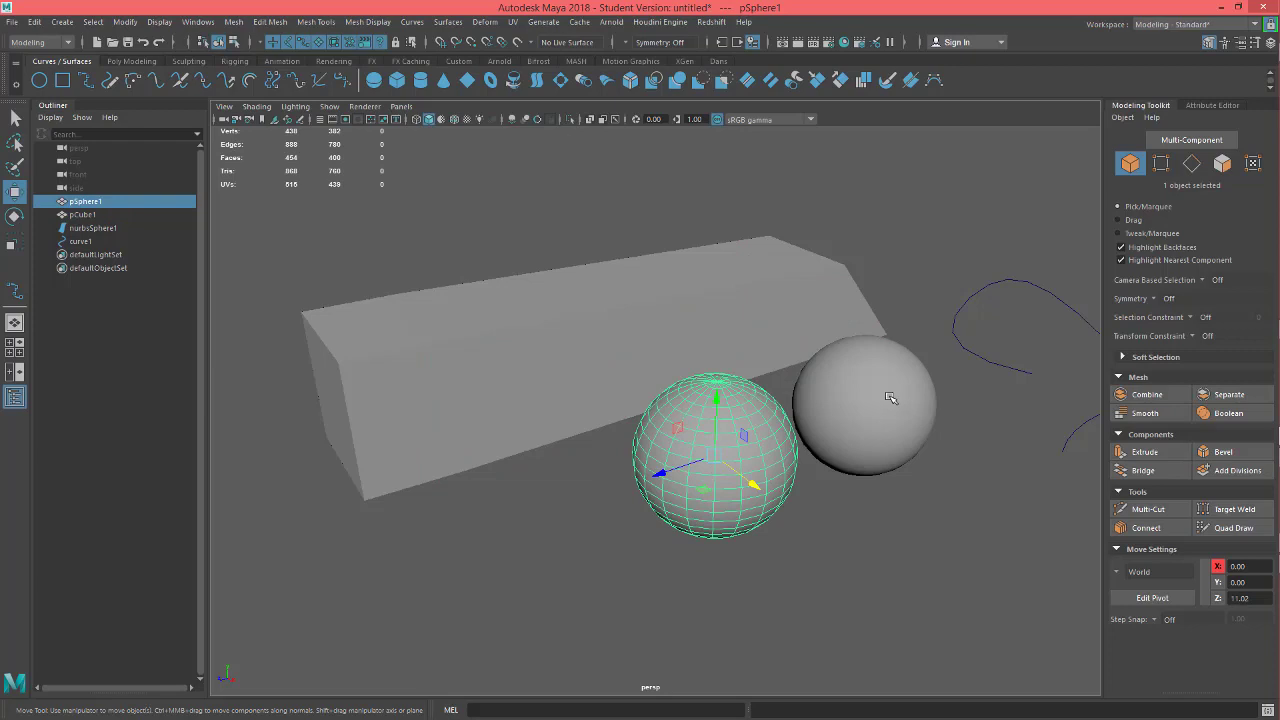
Select the NURBS sphere, the long polygon box, the polygon sphere and the curve one after another in the viewport
{"action": "mouse_move", "coordinate": [888, 396]}
{"action": "left_mouse_down", "text": "alt"}
{"action": "mouse_move", "coordinate": [873, 404]}
{"action": "mouse_move", "coordinate": [877, 394]}
{"action": "left_mouse_up", "text": "alt"}
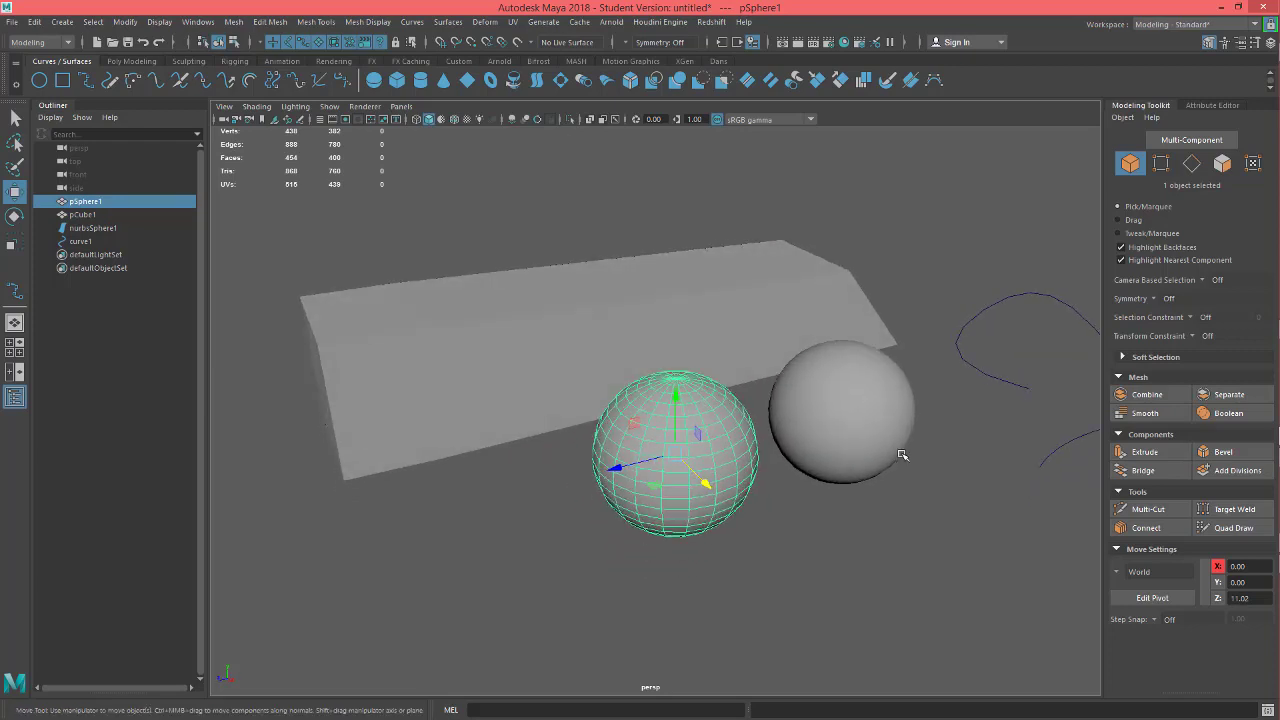
{"action": "left_click_drag", "start_coordinate": [901, 455], "coordinate": [900, 448], "text": "alt"}
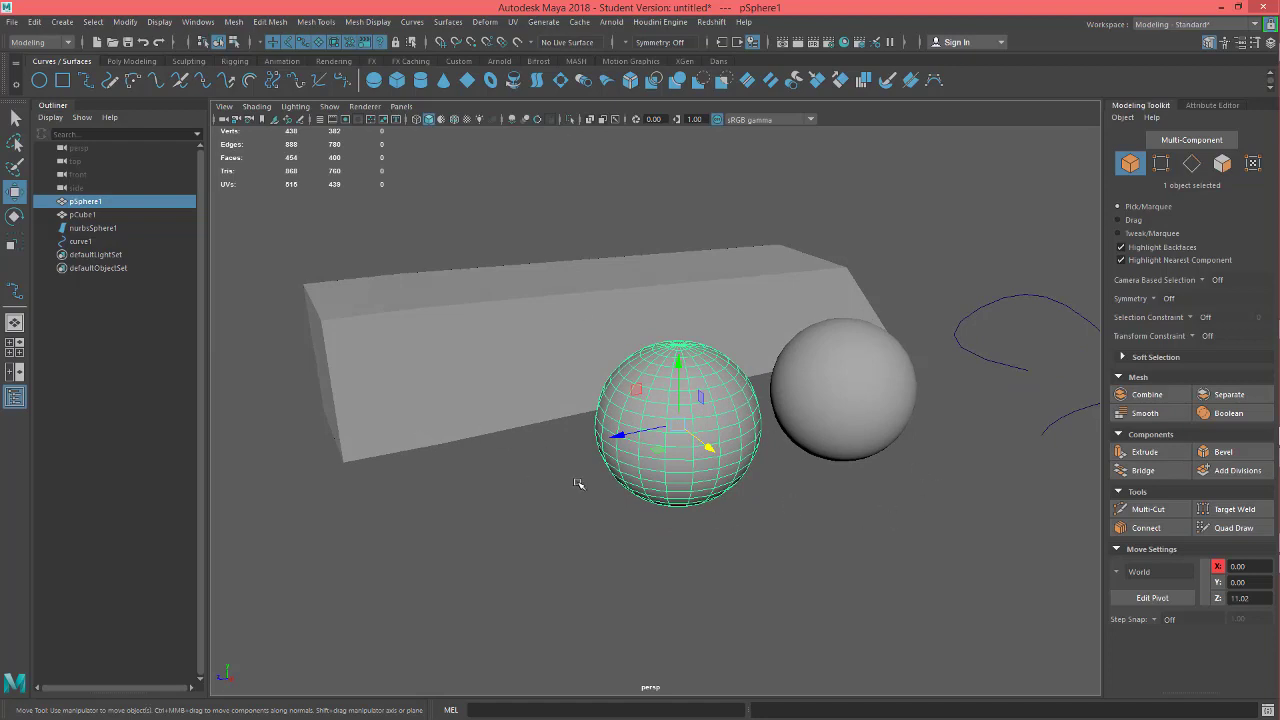
{"action": "left_click", "coordinate": [892, 409]}
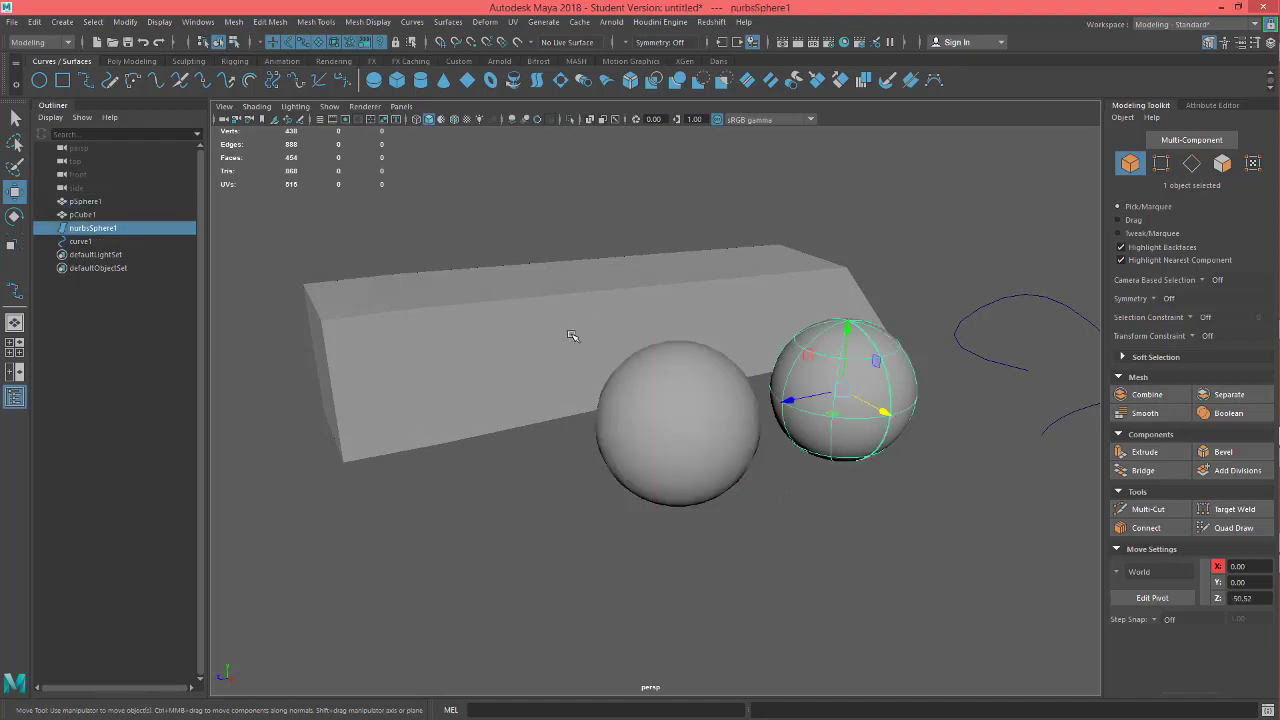
{"action": "left_click", "coordinate": [620, 308]}
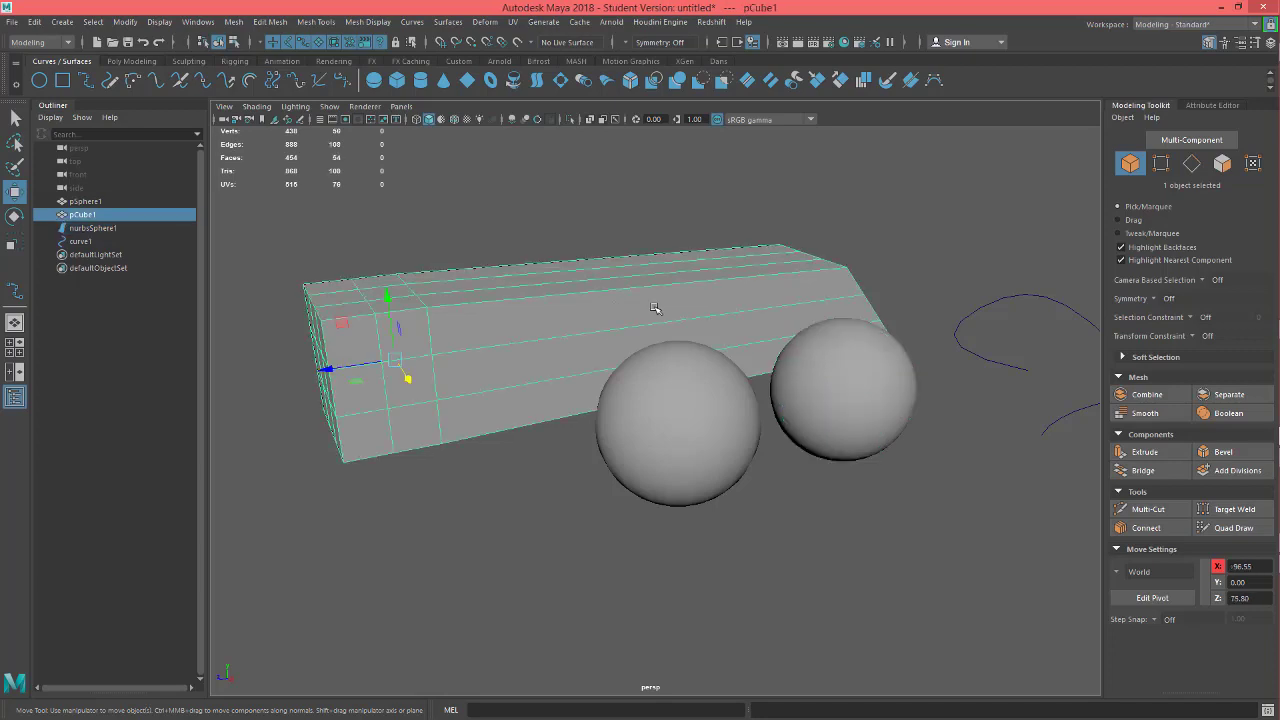
{"action": "left_click", "coordinate": [842, 400]}
{"action": "left_click", "coordinate": [700, 452]}
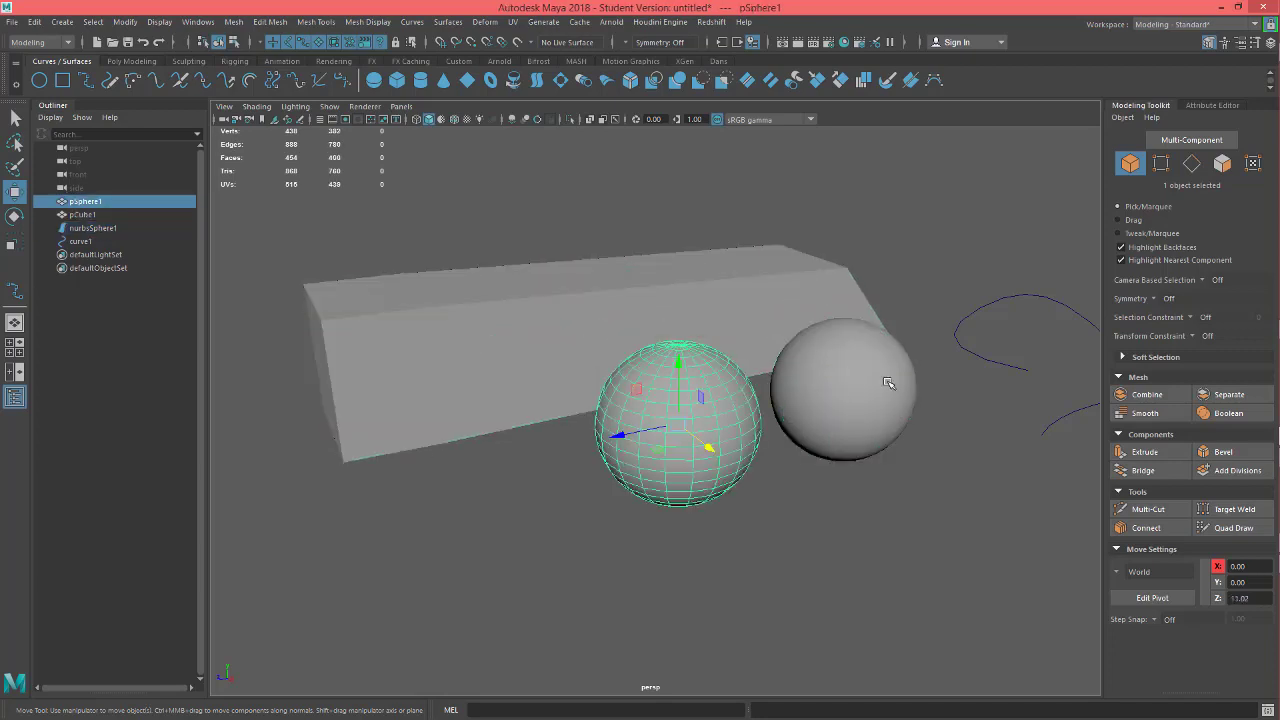
{"action": "left_click", "coordinate": [986, 363]}
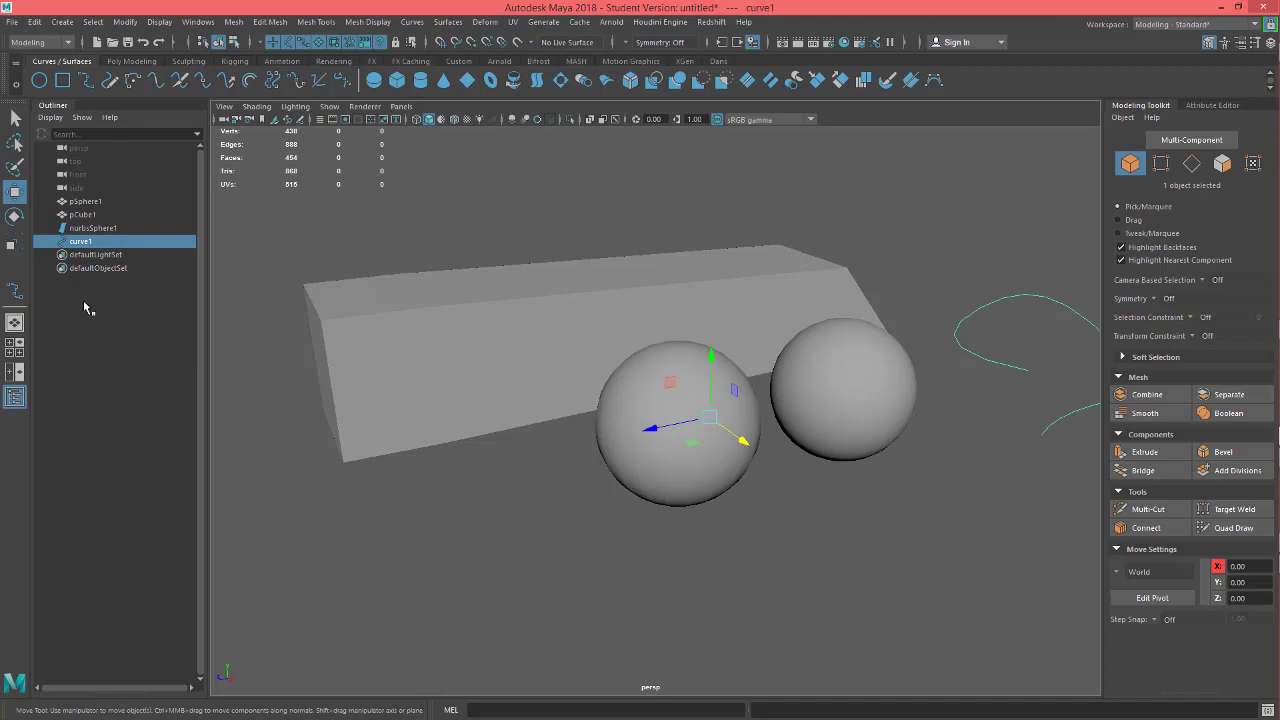
Hide the selection mask icons and show them again
{"action": "left_click", "coordinate": [252, 44]}
{"action": "left_click", "coordinate": [250, 44]}
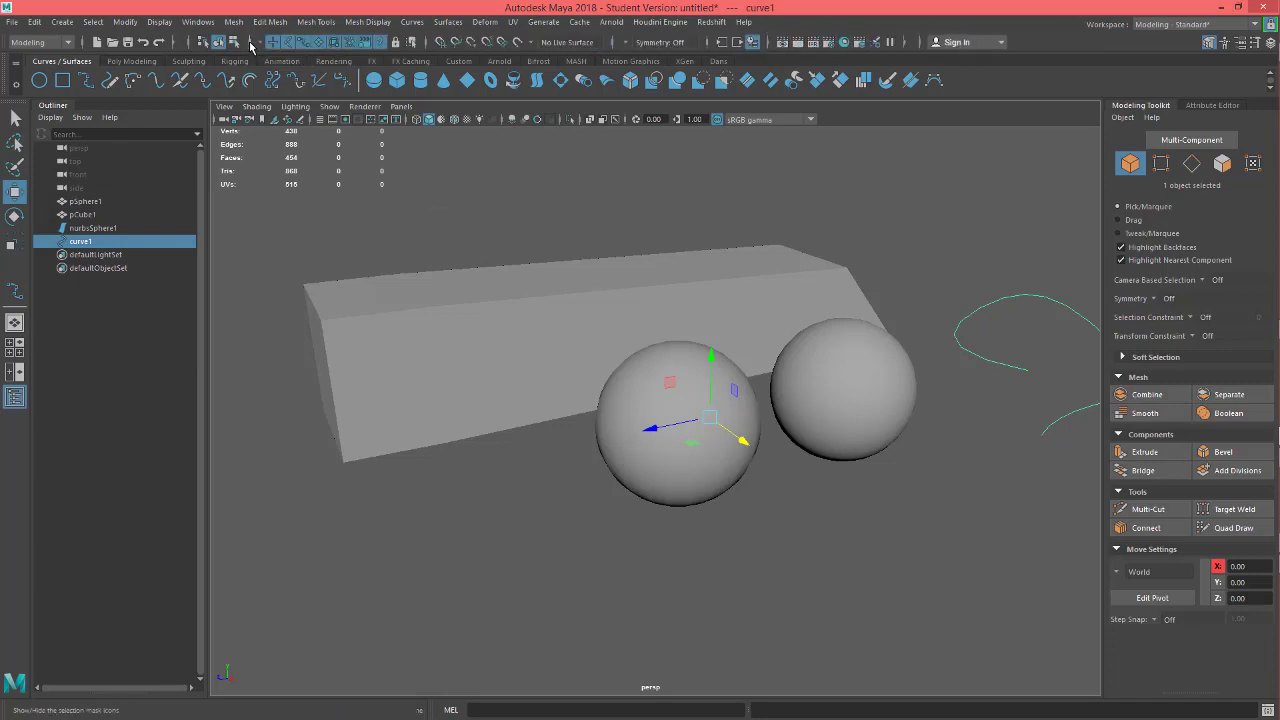
{"action": "left_click", "coordinate": [250, 44]}
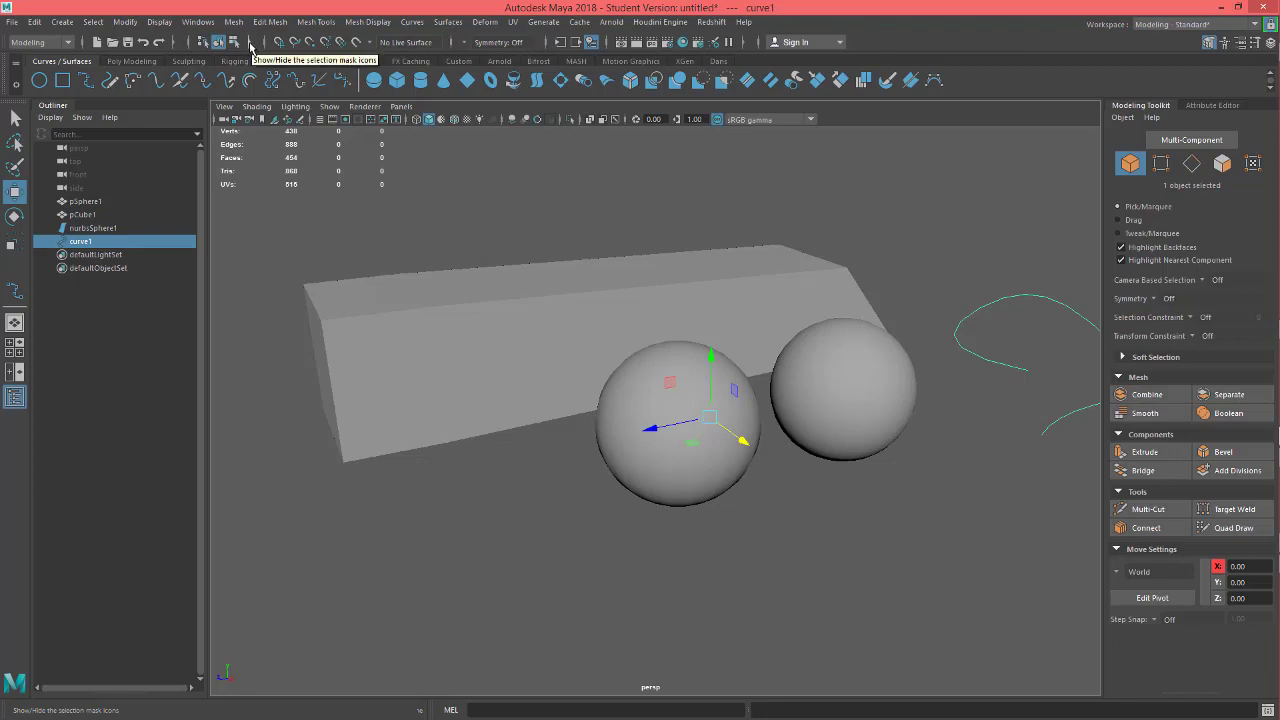
{"action": "left_click", "coordinate": [250, 44]}
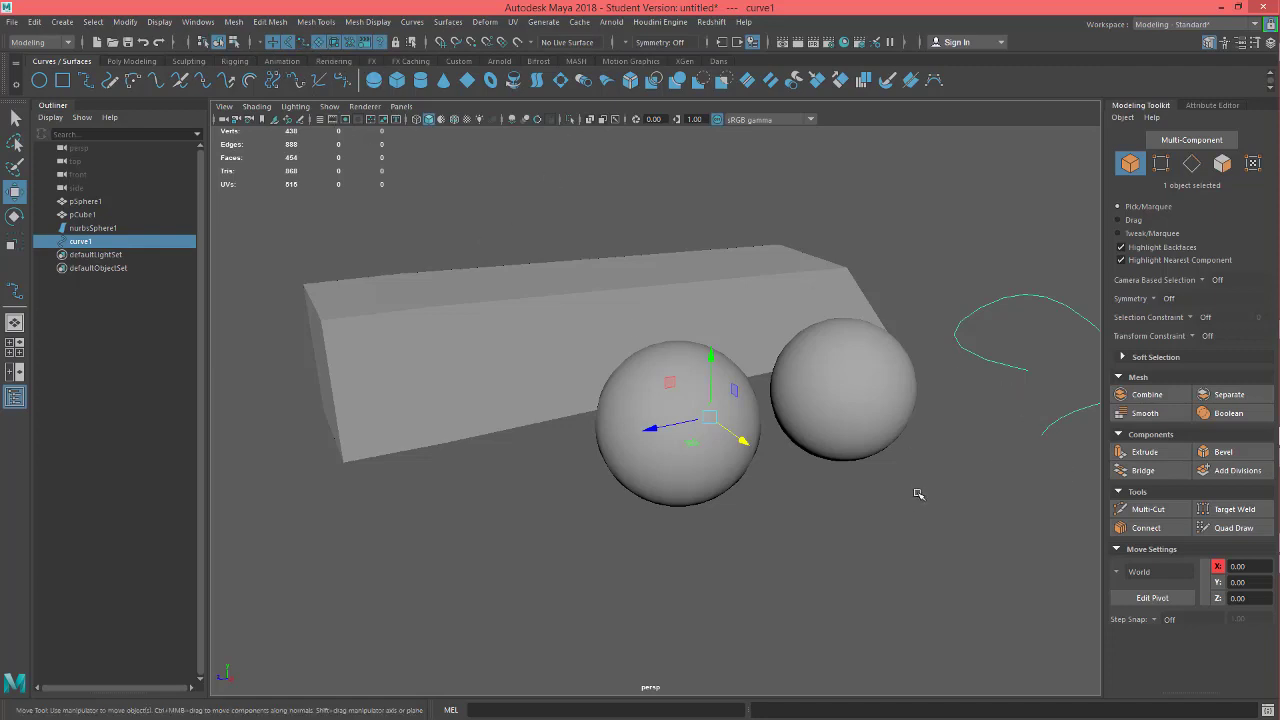
Try picking the curve in the viewport with the curve selection mask disabled and with it enabled again
{"action": "left_click", "coordinate": [873, 426]}
{"action": "left_click", "coordinate": [1001, 365]}
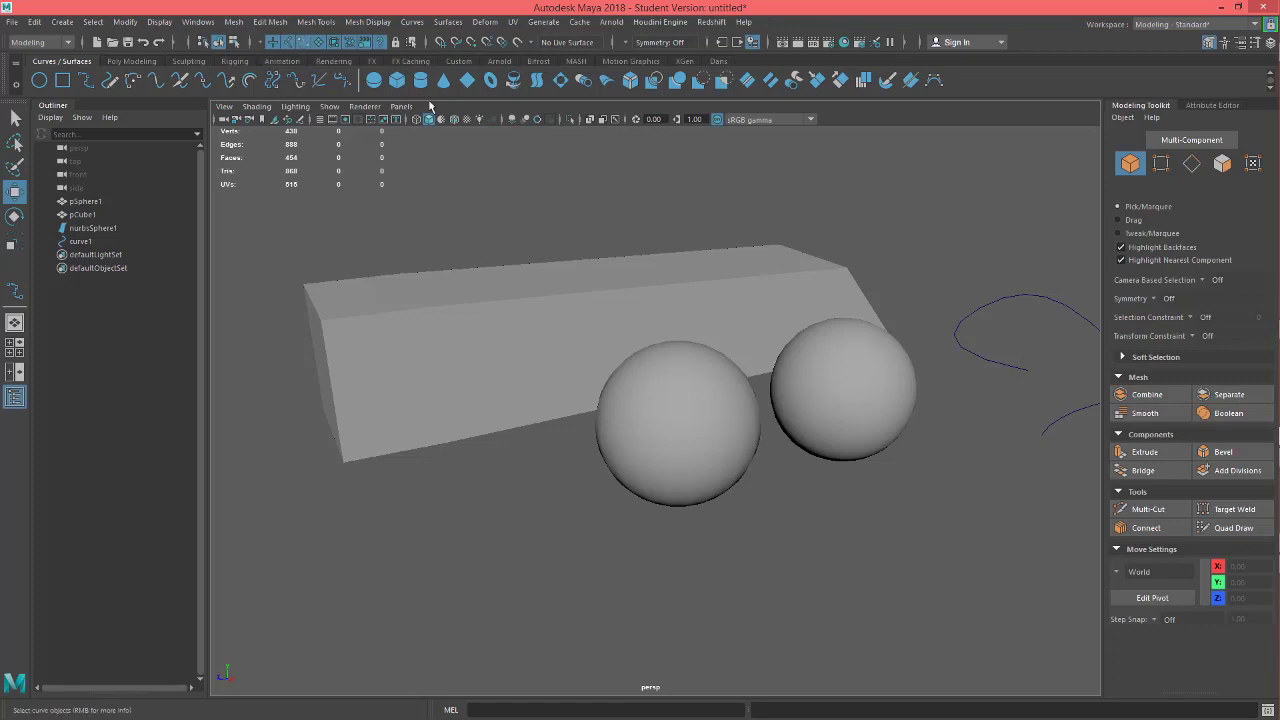
{"action": "left_click", "coordinate": [1055, 298]}
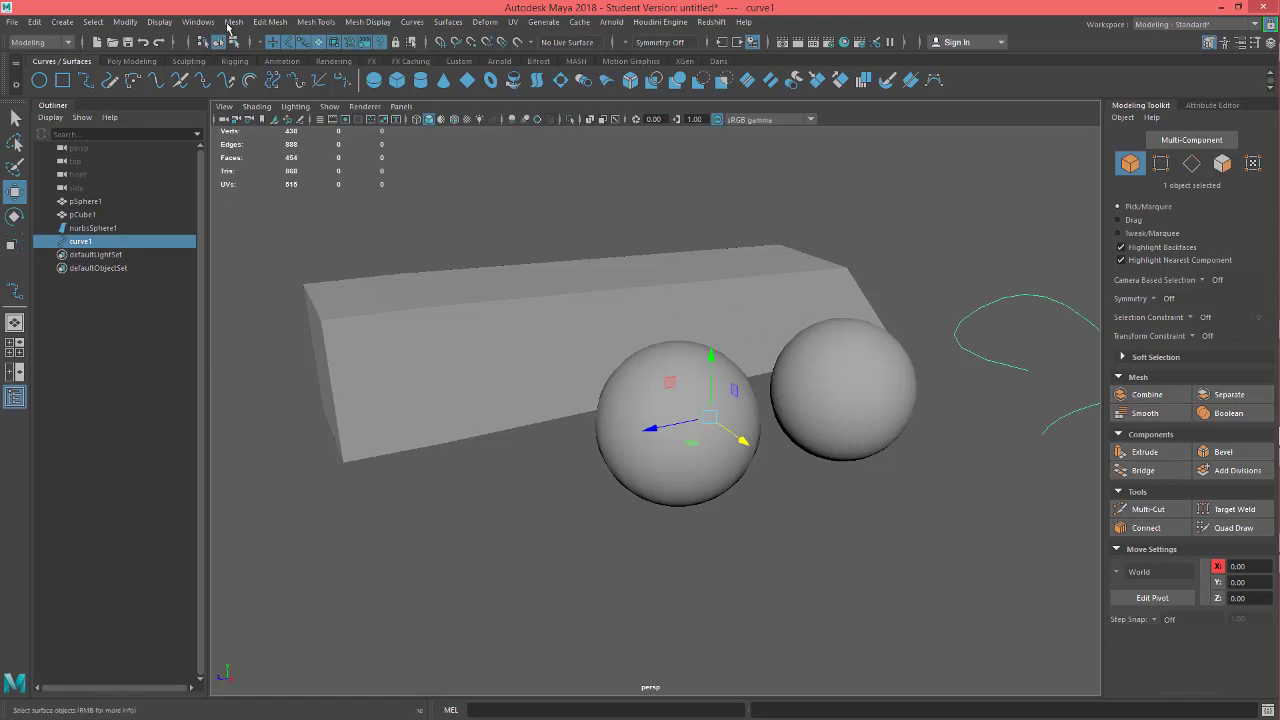
Try picking the box and both spheres with the surface selection mask disabled and with it enabled again
{"action": "left_click", "coordinate": [836, 392]}
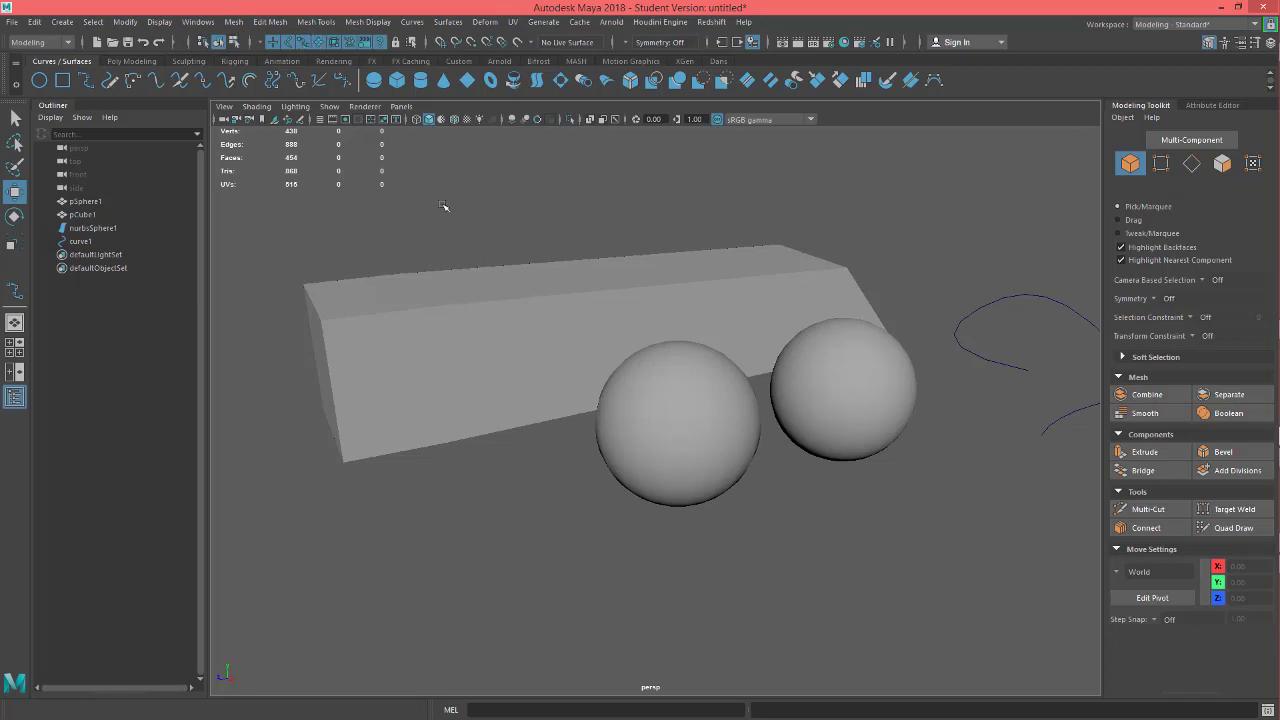
{"action": "left_click", "coordinate": [679, 295]}
{"action": "left_click", "coordinate": [711, 410]}
{"action": "left_click", "coordinate": [837, 406]}
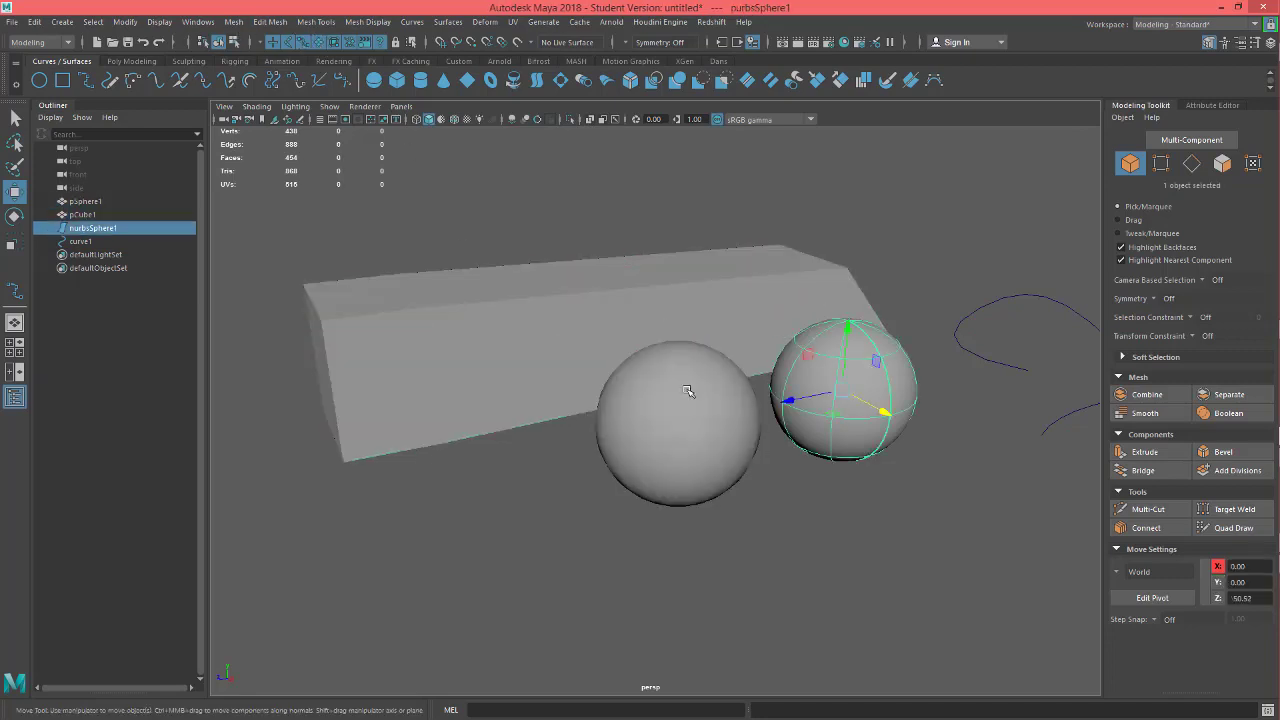
Select pSphere1, nurbsSphere1, curve1 and pCube1 in turn by name in the Outliner
{"action": "left_click", "coordinate": [80, 201]}
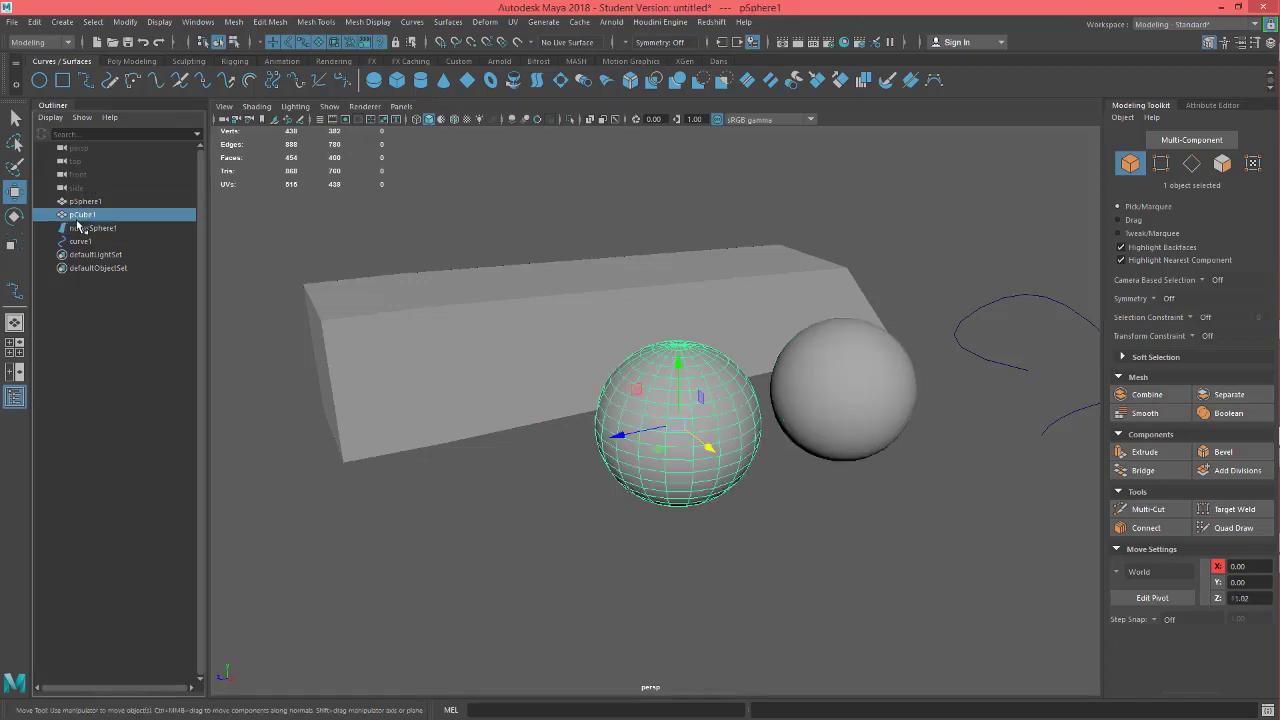
{"action": "left_click", "coordinate": [88, 228]}
{"action": "left_click", "coordinate": [81, 242]}
{"action": "left_click", "coordinate": [86, 228]}
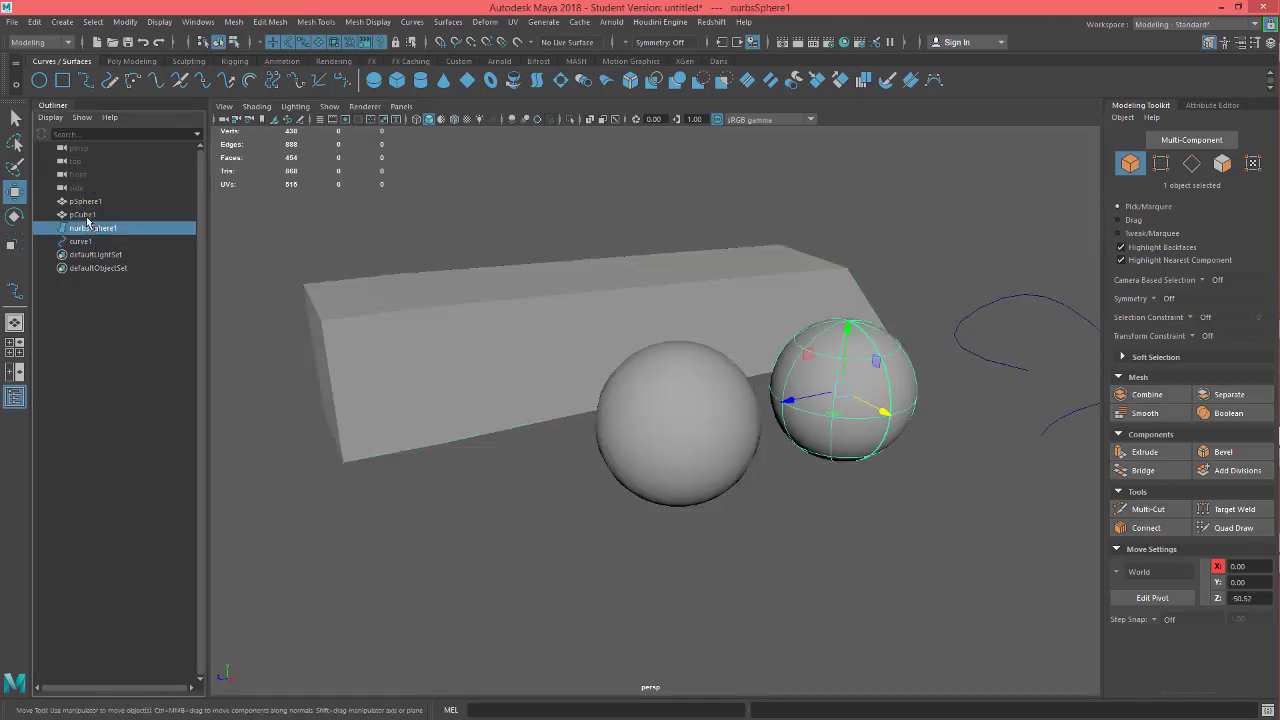
{"action": "left_click", "coordinate": [82, 214]}
Hide the Outliner and reopen it beside the viewport
{"action": "left_click", "coordinate": [16, 401]}
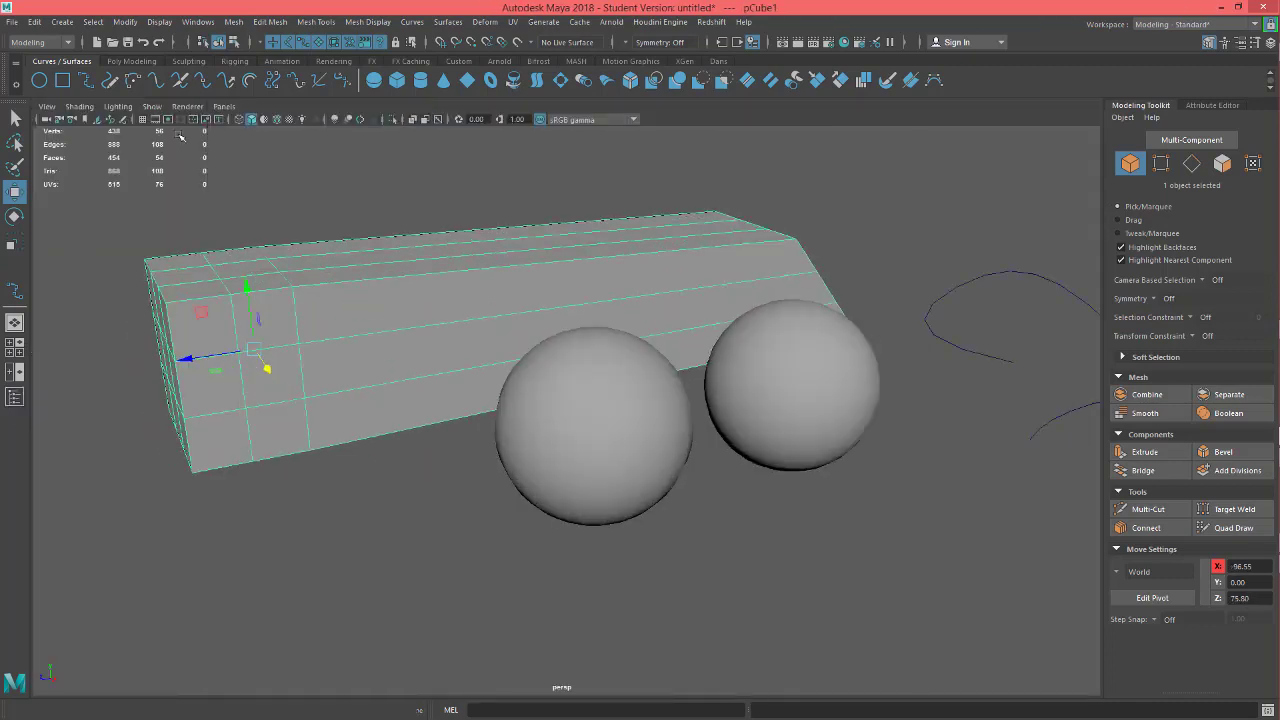
{"action": "left_click", "coordinate": [197, 21]}
{"action": "left_click", "coordinate": [237, 168]}
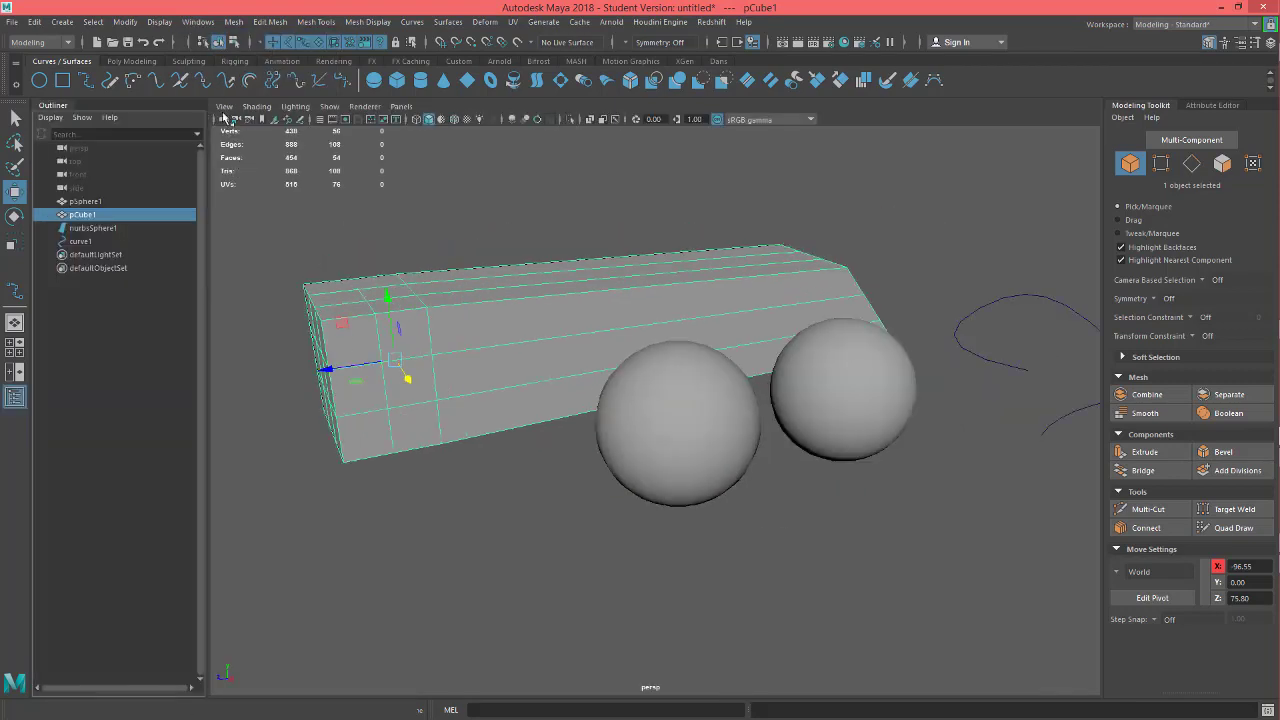
{"action": "mouse_move", "coordinate": [588, 424]}
{"action": "left_mouse_down", "text": "alt"}
{"action": "mouse_move", "coordinate": [598, 458]}
{"action": "mouse_move", "coordinate": [594, 416]}
{"action": "left_mouse_up", "text": "alt"}
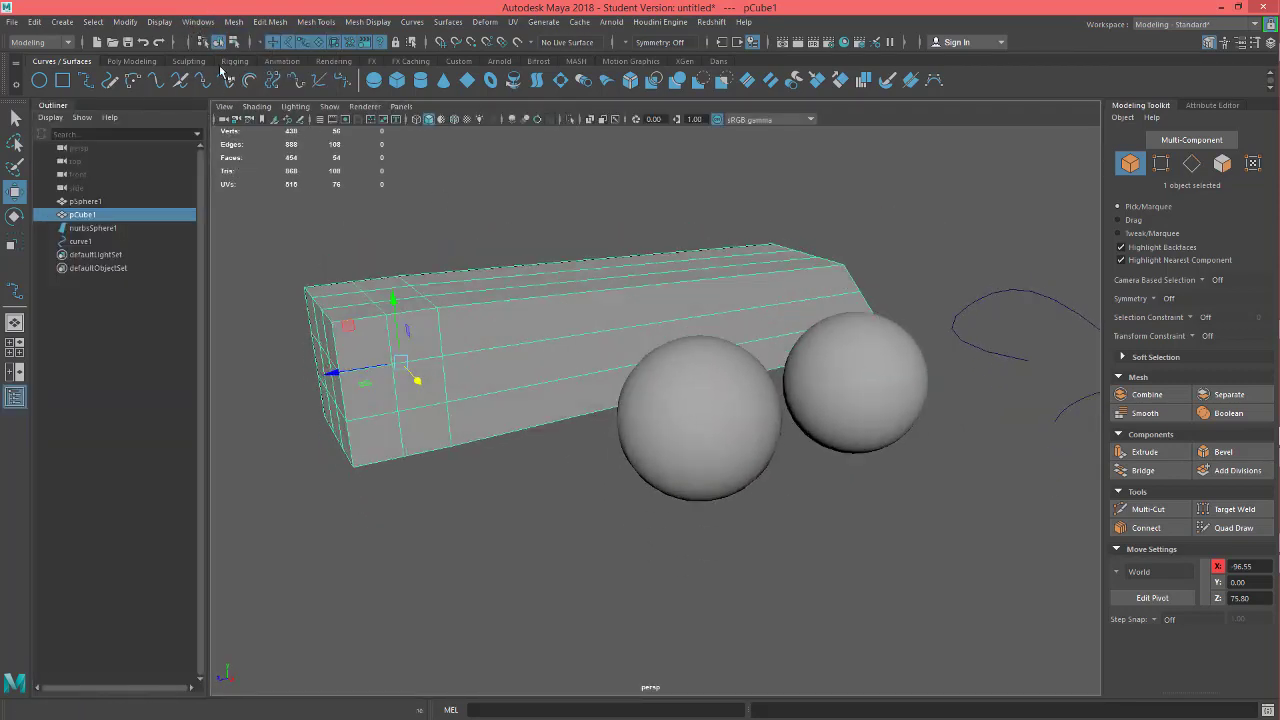
Go through all four scene objects in the Outliner from pSphere1 to curve1 and back, leaving pSphere1 selected
{"action": "left_click", "coordinate": [86, 202]}
{"action": "left_click", "coordinate": [86, 215]}
{"action": "left_click", "coordinate": [90, 228]}
{"action": "left_click", "coordinate": [98, 242]}
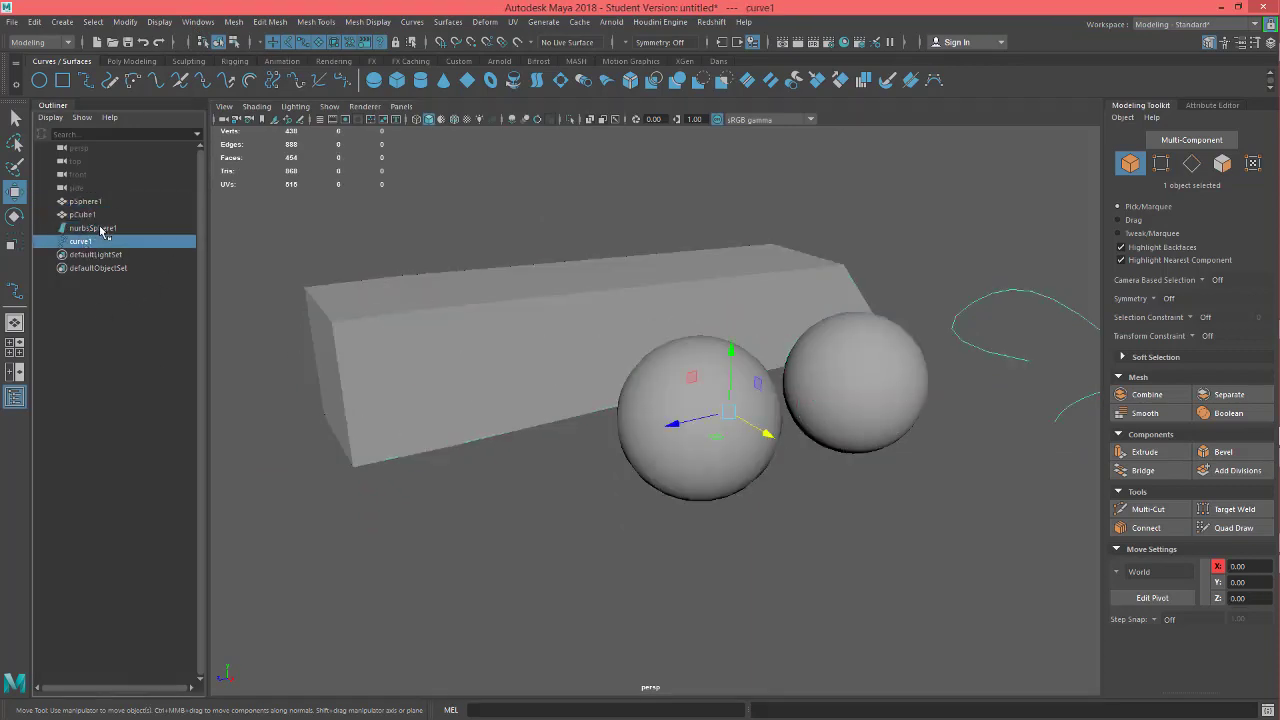
{"action": "left_click", "coordinate": [103, 229]}
{"action": "left_click", "coordinate": [86, 215]}
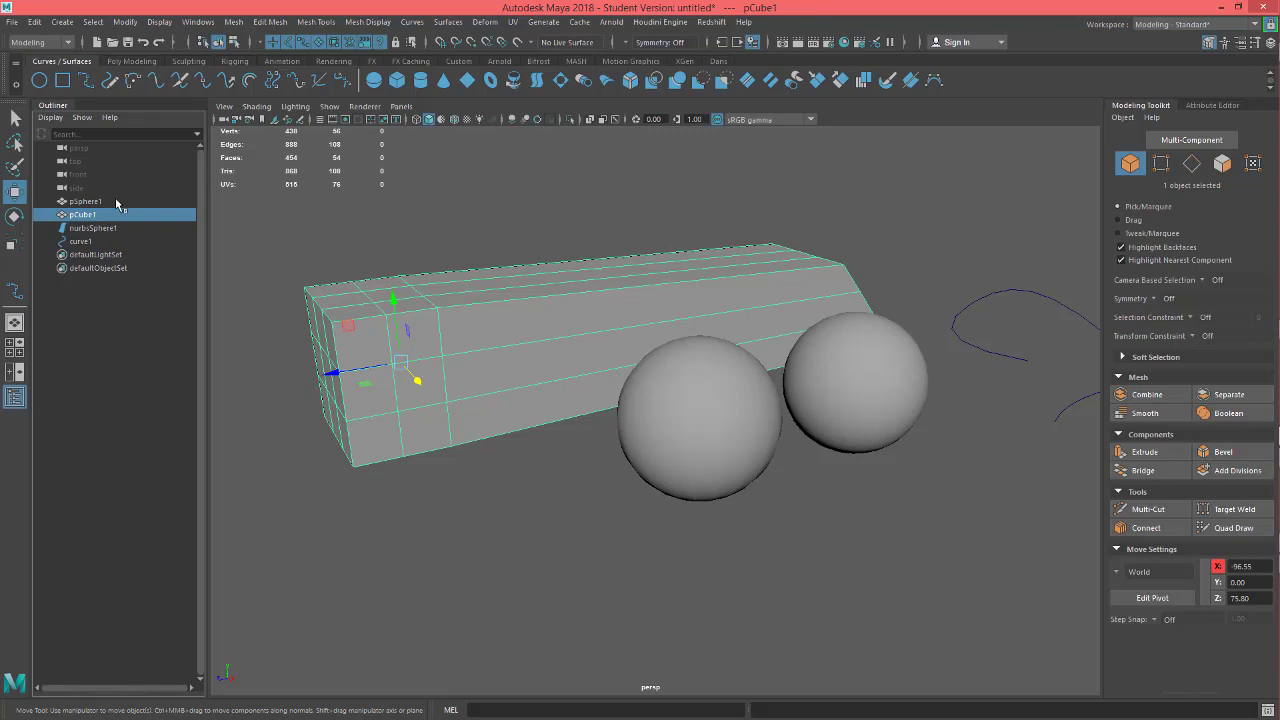
{"action": "left_click", "coordinate": [86, 202]}
Switch the polygon sphere to component selection, pick one vertex on its side and return to object selection
{"action": "left_click_drag", "start_coordinate": [643, 445], "coordinate": [641, 455], "text": "alt"}
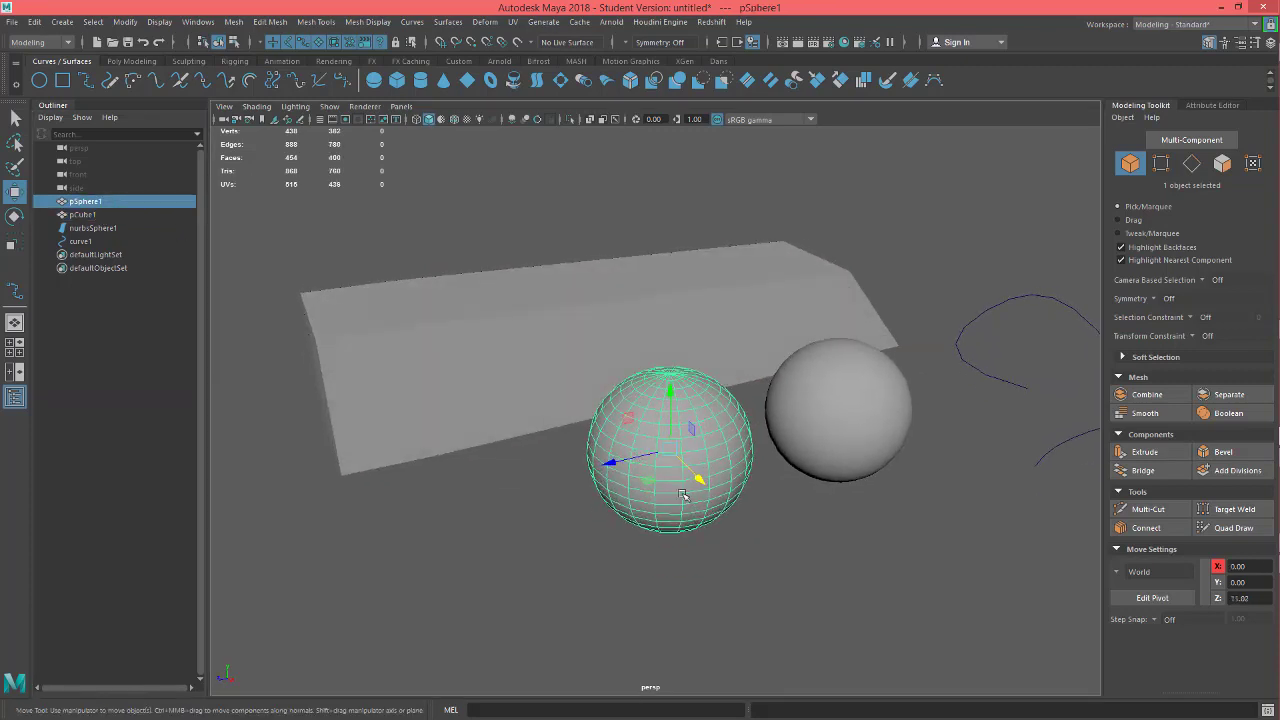
{"action": "middle_click_drag", "start_coordinate": [792, 469], "coordinate": [801, 472], "text": "alt"}
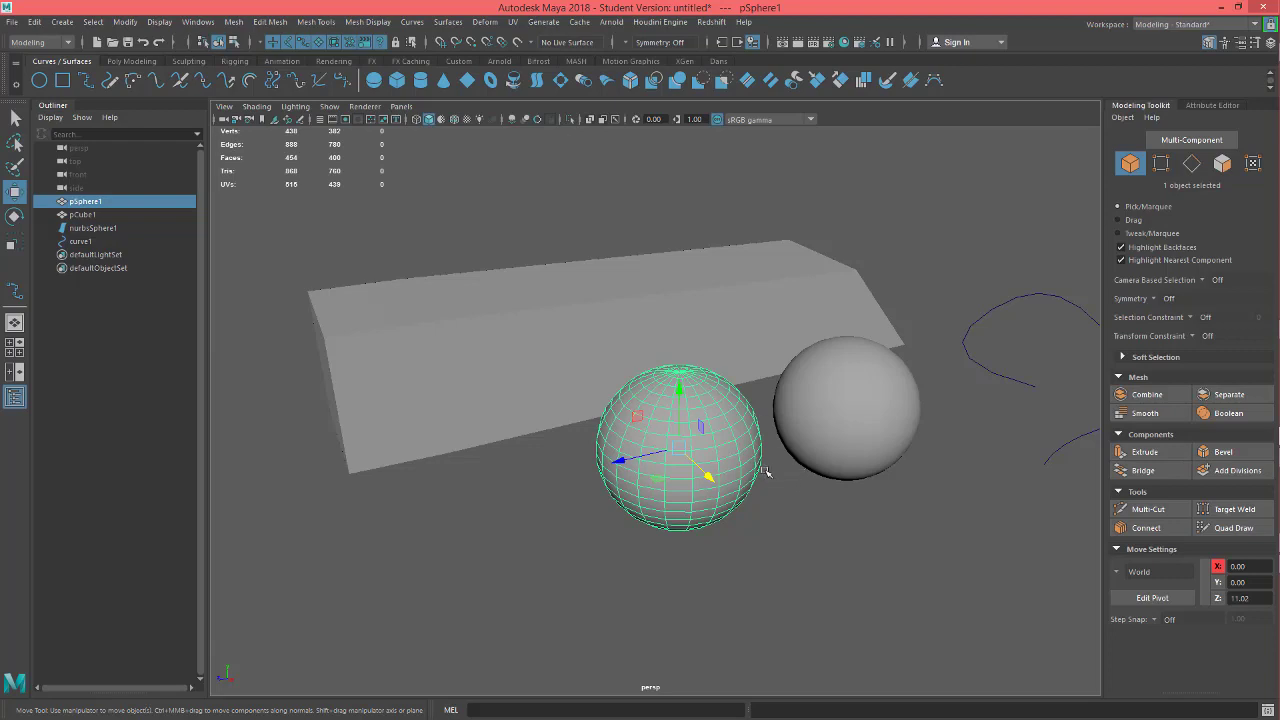
{"action": "key", "text": "F8"}
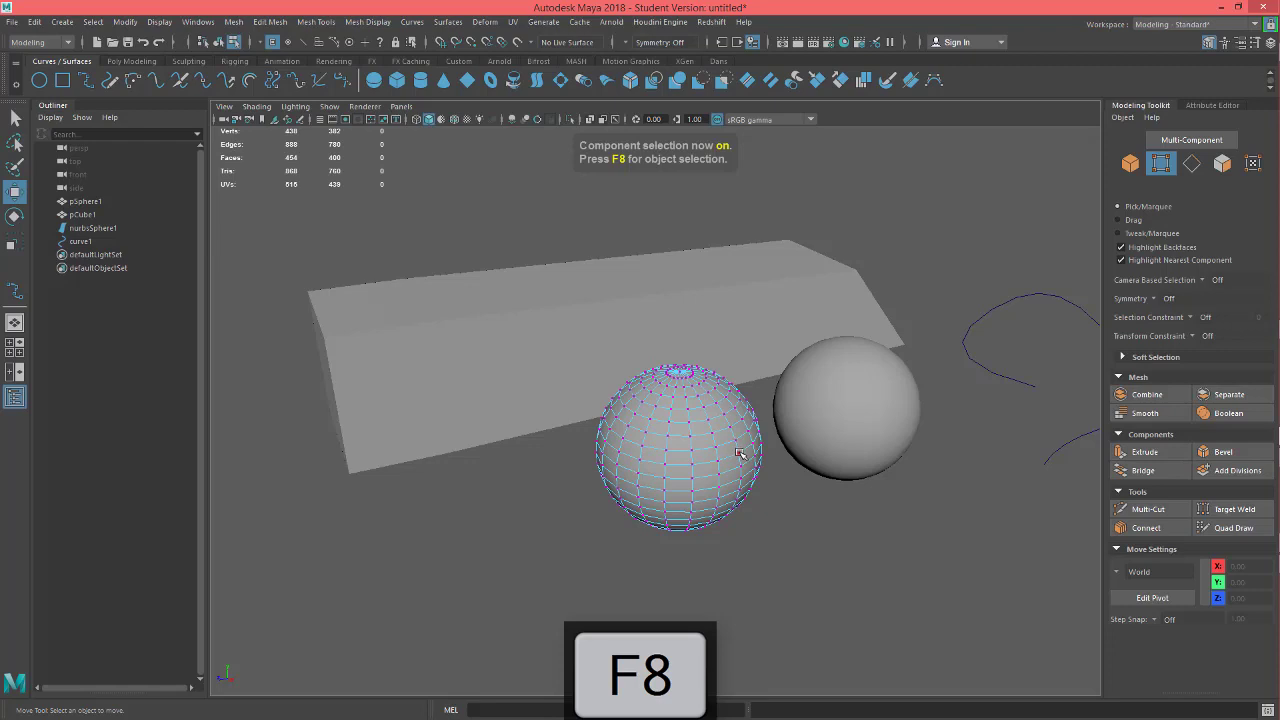
{"action": "left_click", "coordinate": [740, 454]}
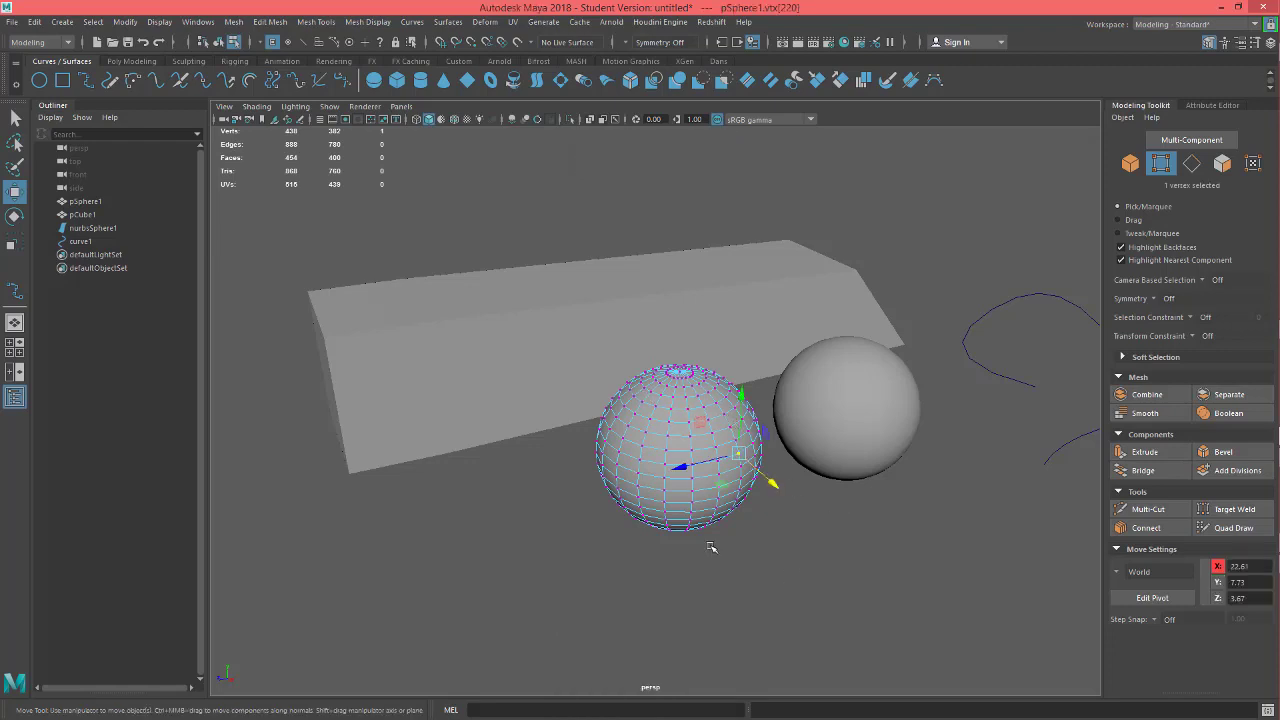
{"action": "key", "text": "F8"}
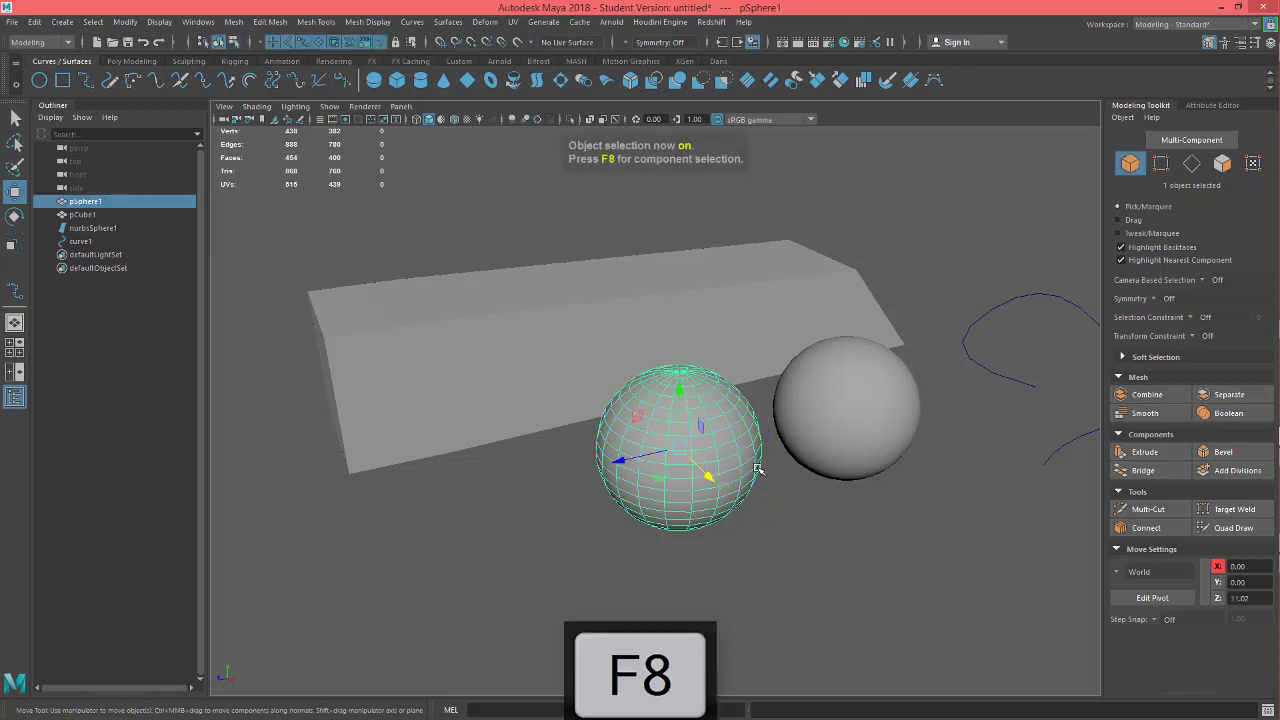
Enter vertex mode on the polygon sphere, pick a vertex on its side and switch back to object selection
{"action": "right_click_drag", "start_coordinate": [744, 448], "coordinate": [677, 322]}
{"action": "left_click", "coordinate": [738, 453]}
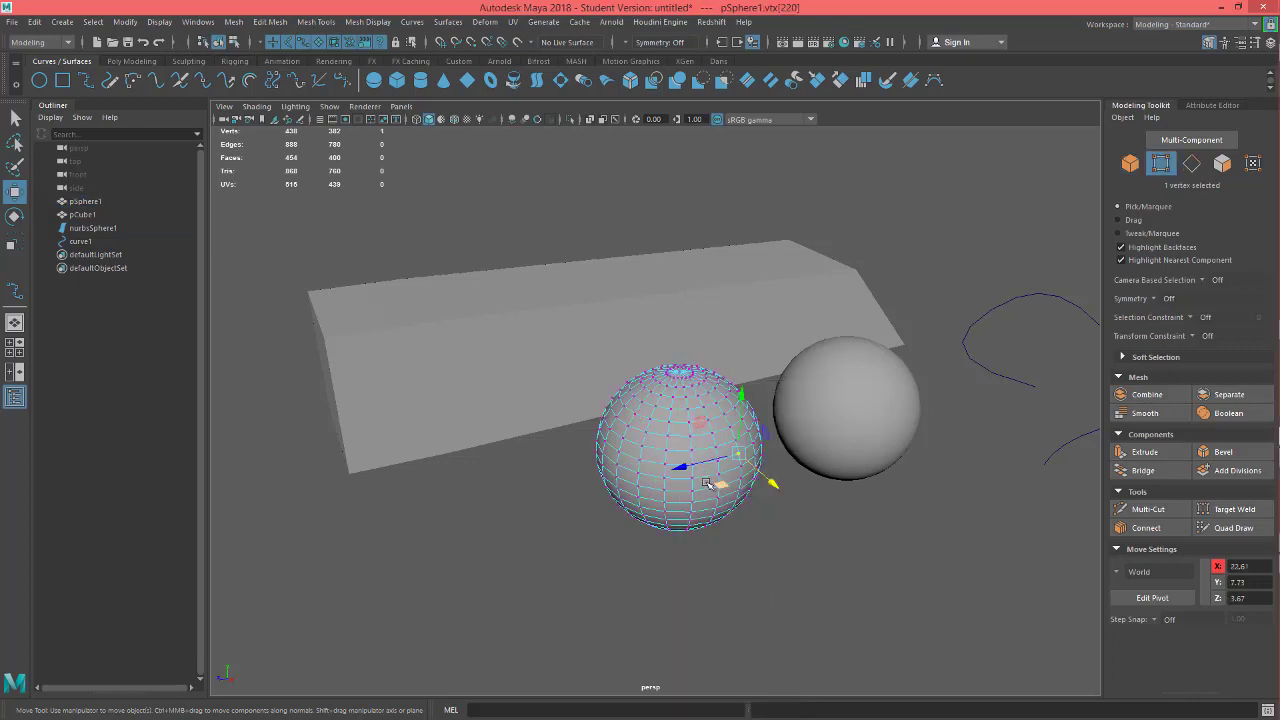
{"action": "key", "text": "F8"}
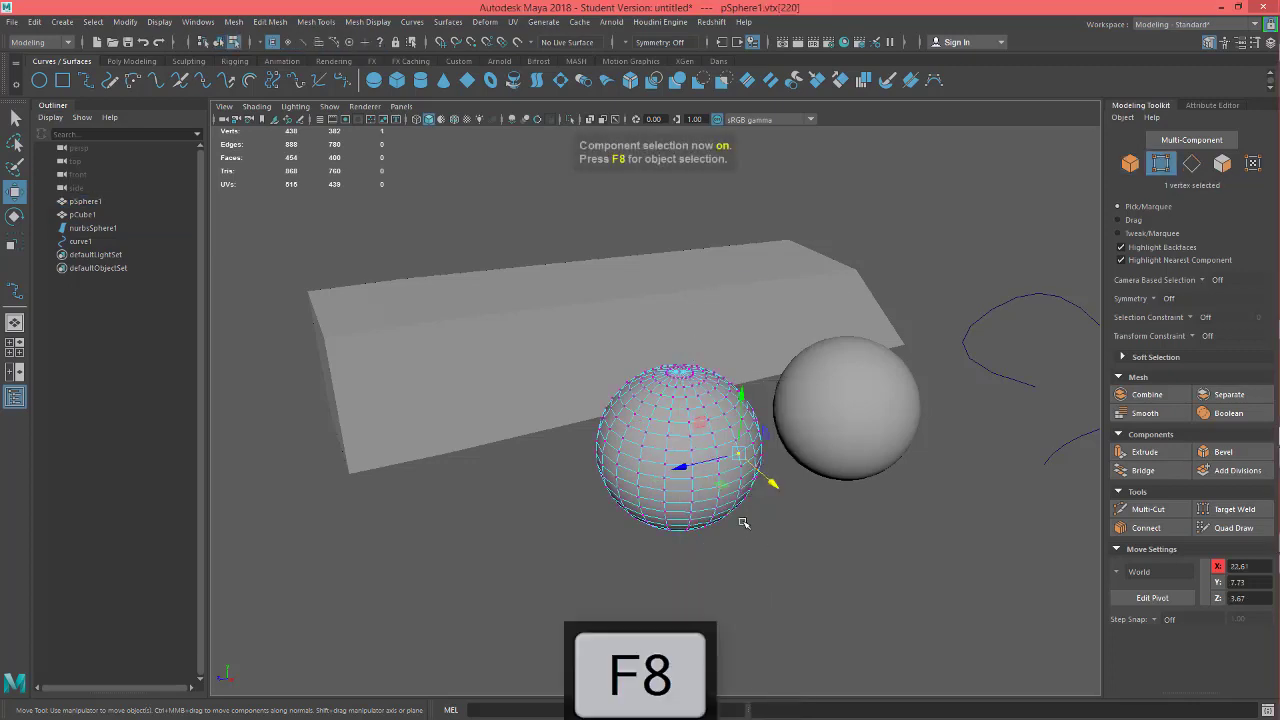
{"action": "key", "text": "F8"}
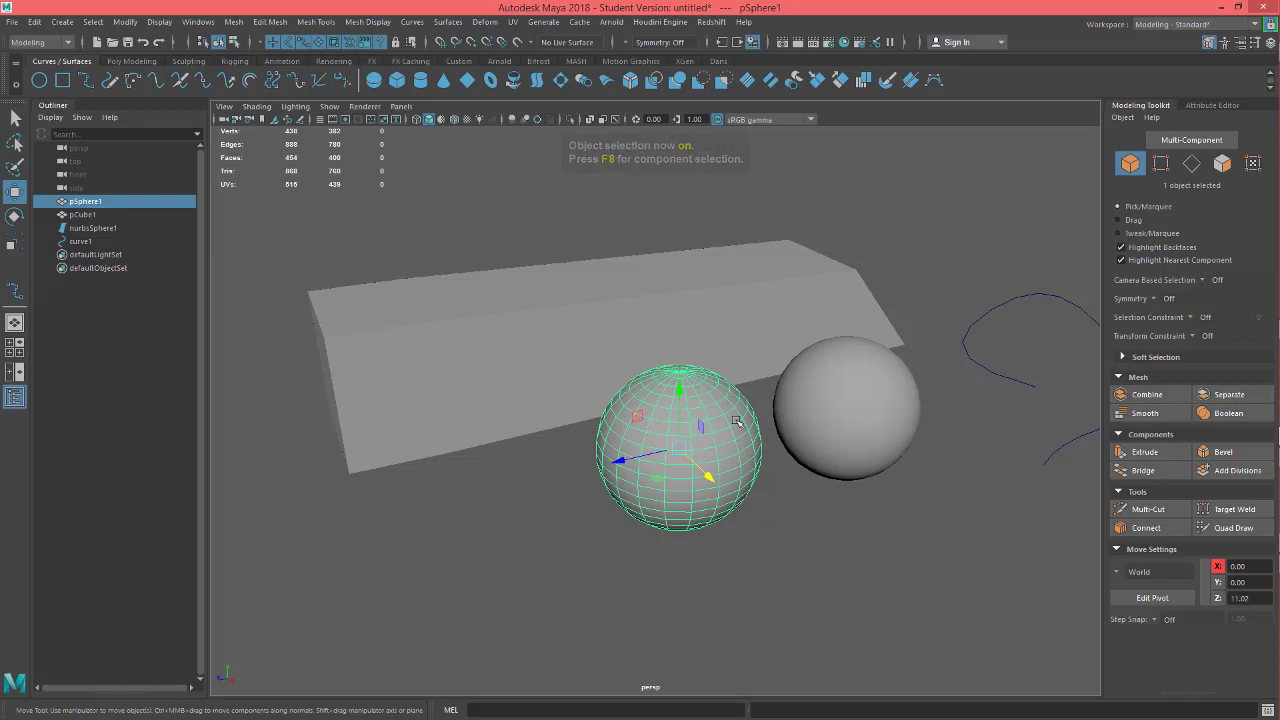
Cycle the polygon sphere from vertex to edge and face selection, picking one edge and one face on its upper front
{"action": "key", "text": "F9"}
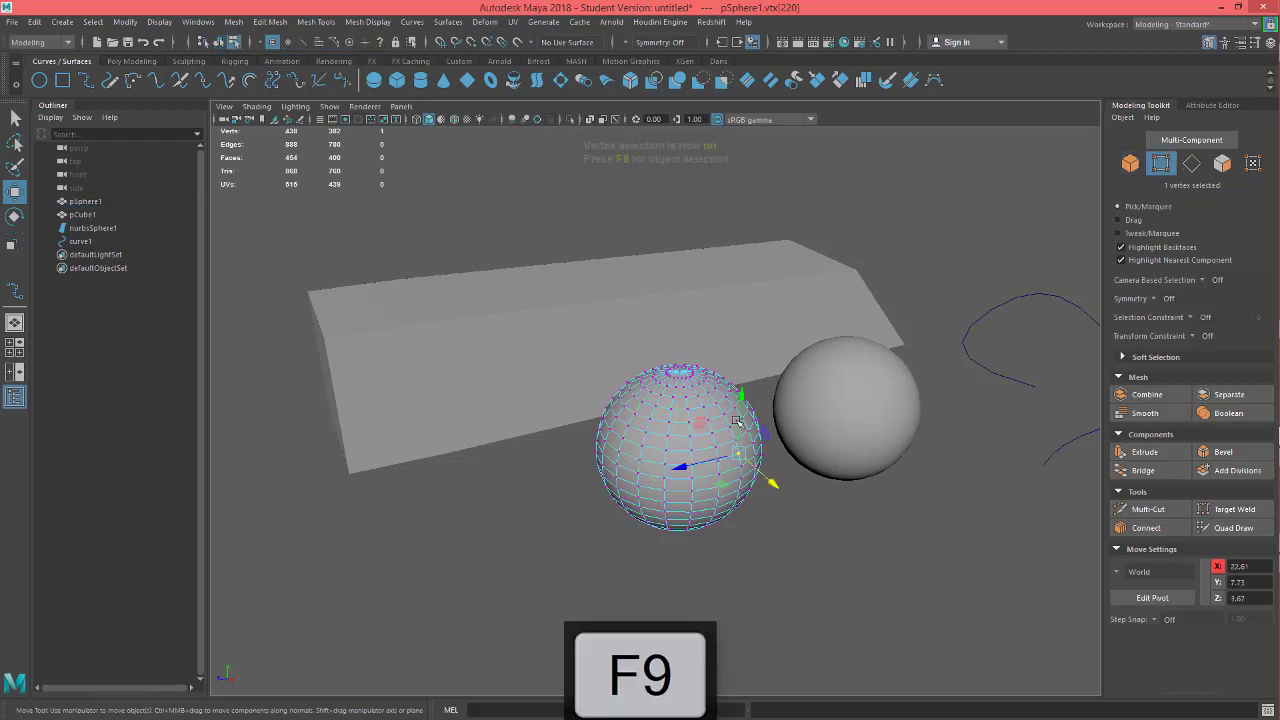
{"action": "key", "text": "F10"}
{"action": "left_click", "coordinate": [680, 424]}
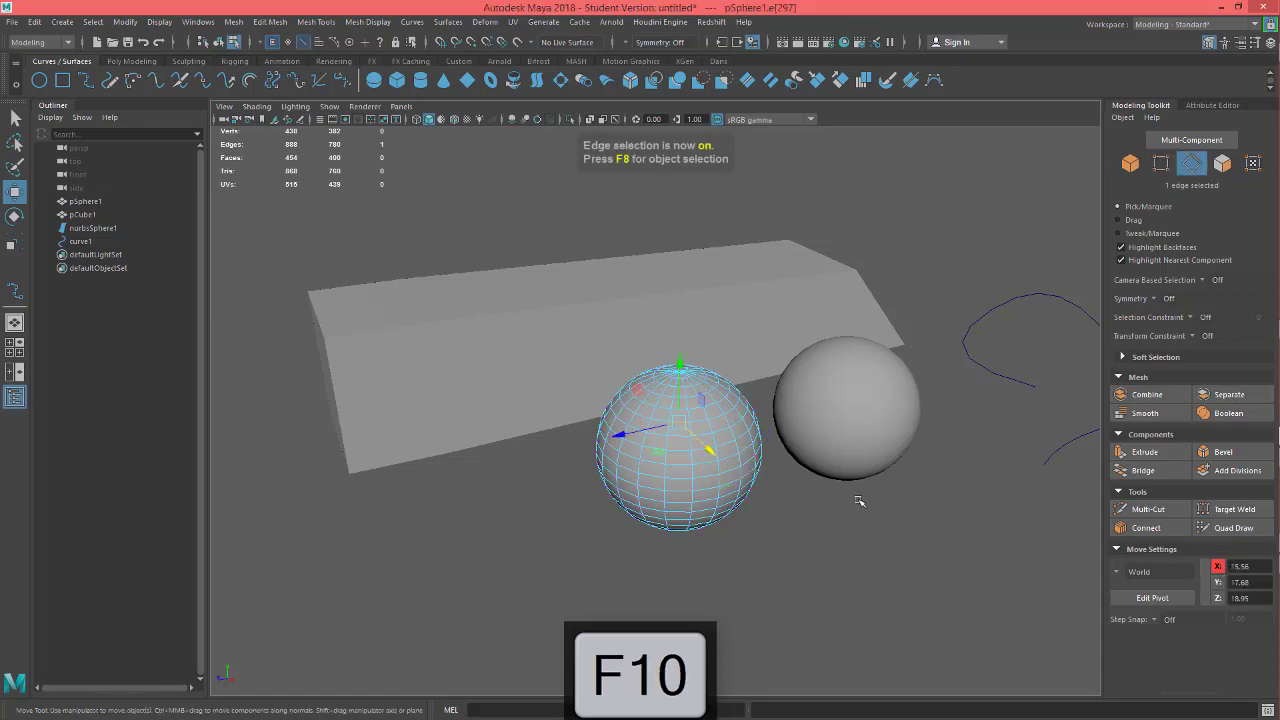
{"action": "key", "text": "F11"}
{"action": "left_click", "coordinate": [680, 430]}
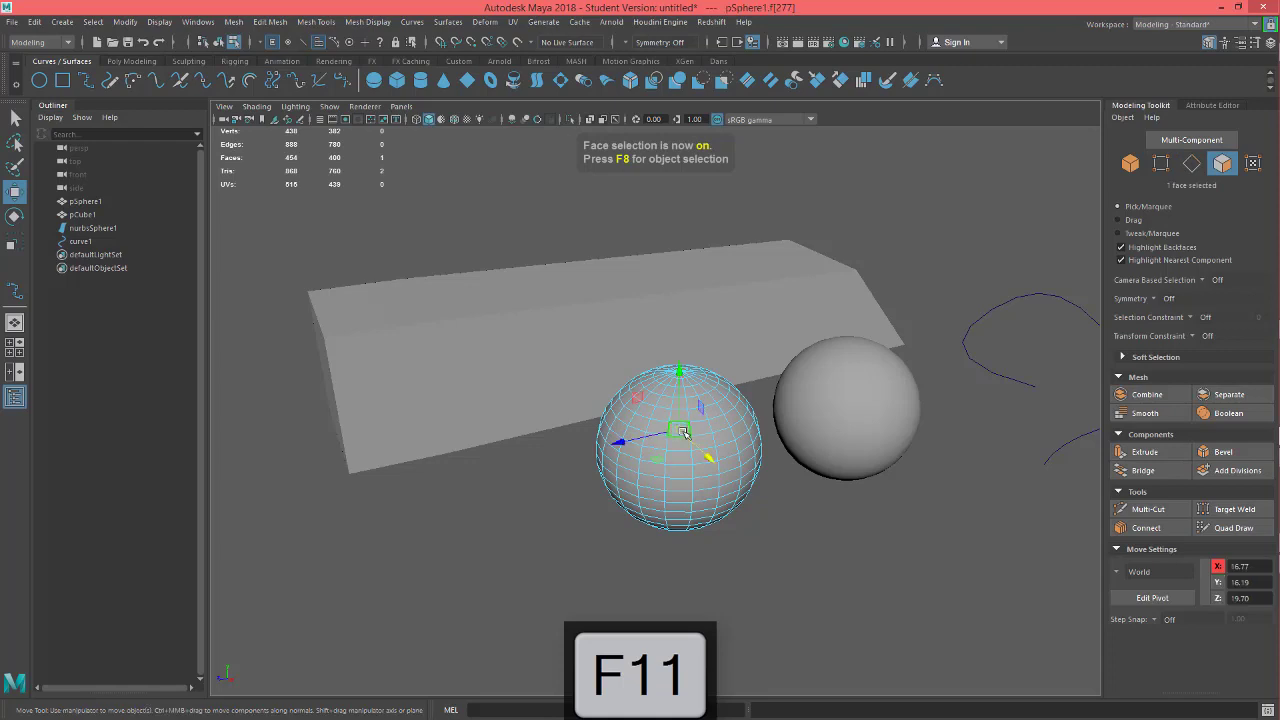
Select all UVs of the polygon sphere in UV selection mode and return to object selection
{"action": "key", "text": "F12"}
{"action": "left_click_drag", "start_coordinate": [772, 546], "coordinate": [612, 305]}
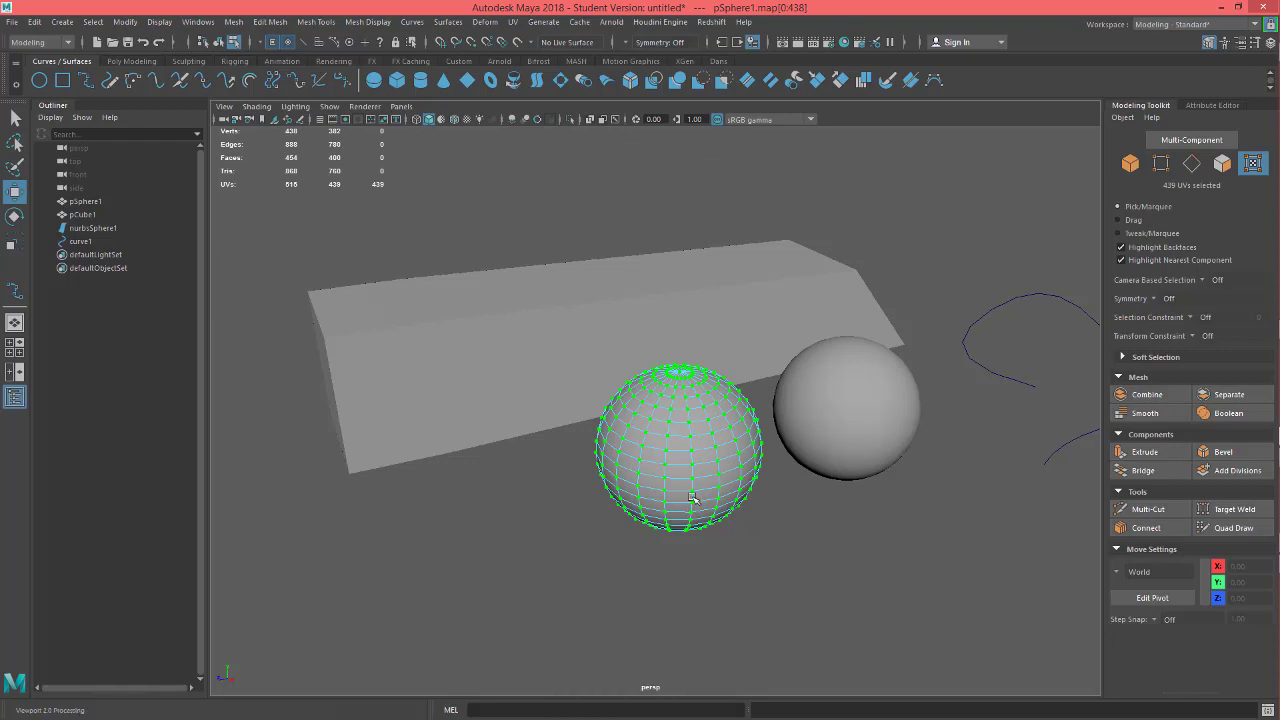
{"action": "key", "text": "F8"}
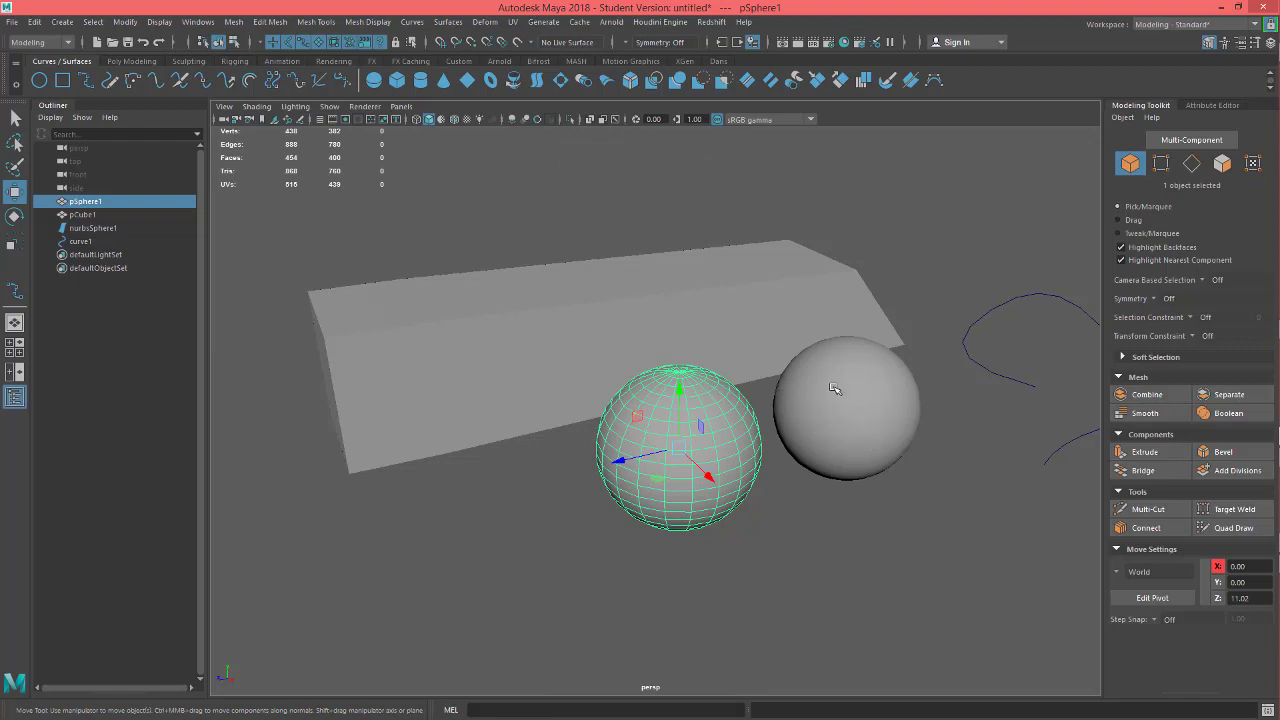
Switch the polygon sphere to vertex selection, change to face selection and return to vertex selection
{"action": "key", "text": "F9"}
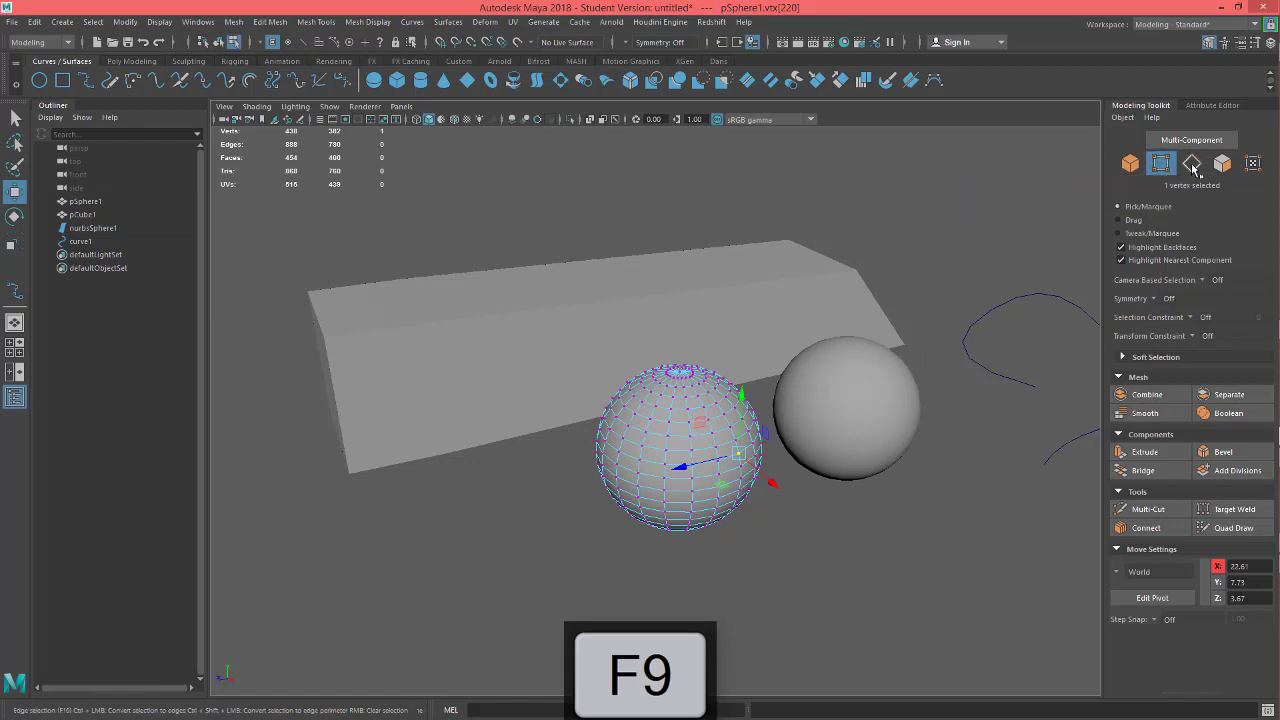
{"action": "left_click", "coordinate": [1222, 164]}
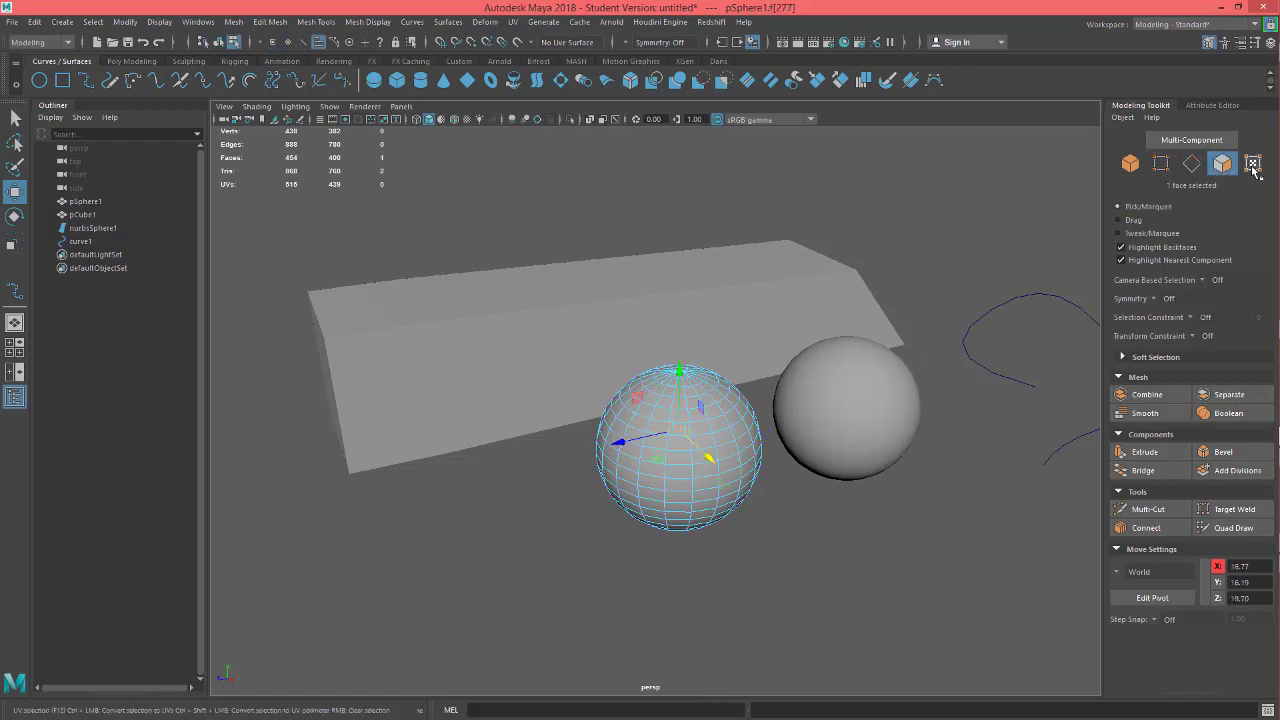
{"action": "left_click", "coordinate": [1168, 167]}
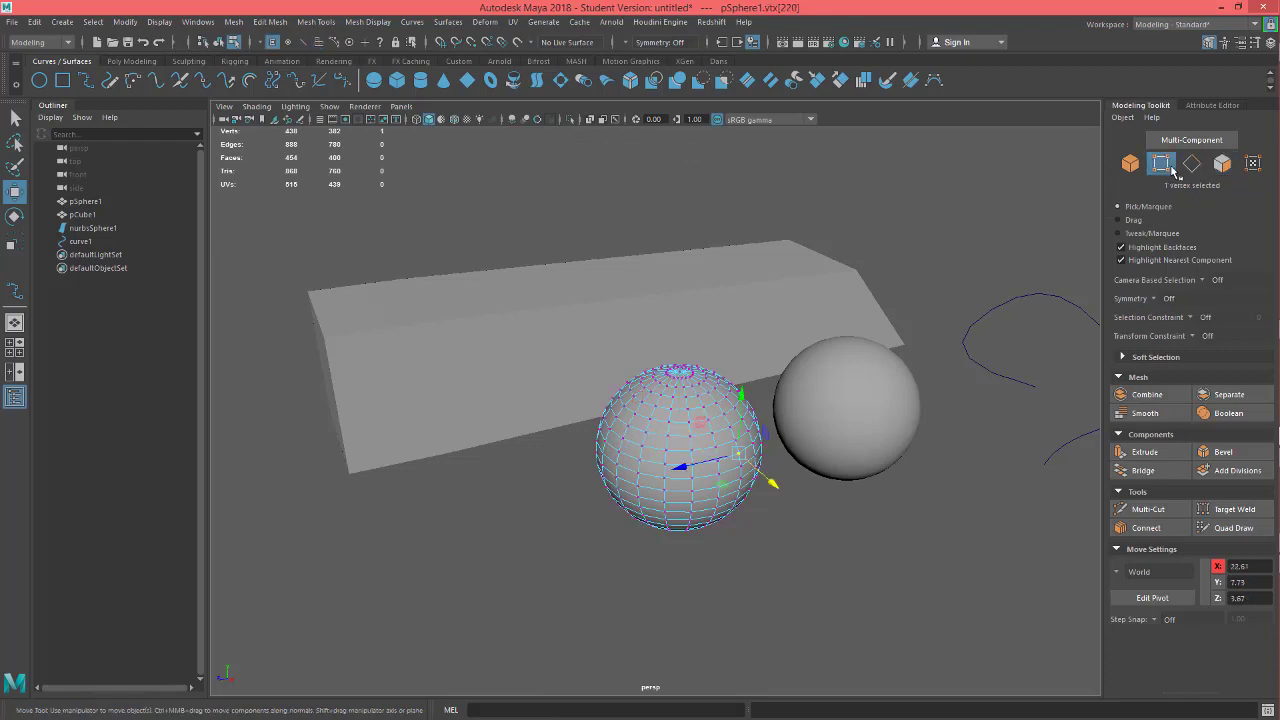
Hide the Modeling Toolkit, close the floating Channel Box window and show the toolkit again
{"action": "left_click", "coordinate": [1209, 43]}
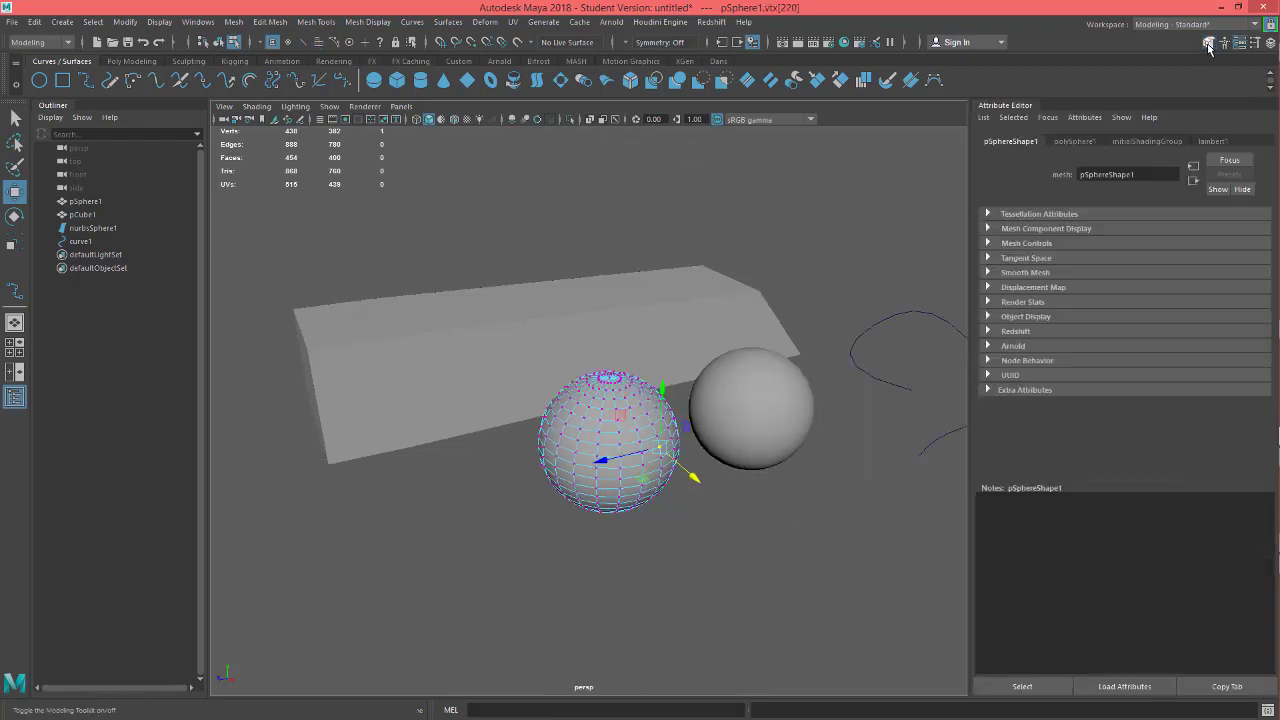
{"action": "left_click", "coordinate": [1270, 43]}
{"action": "left_click", "coordinate": [960, 139]}
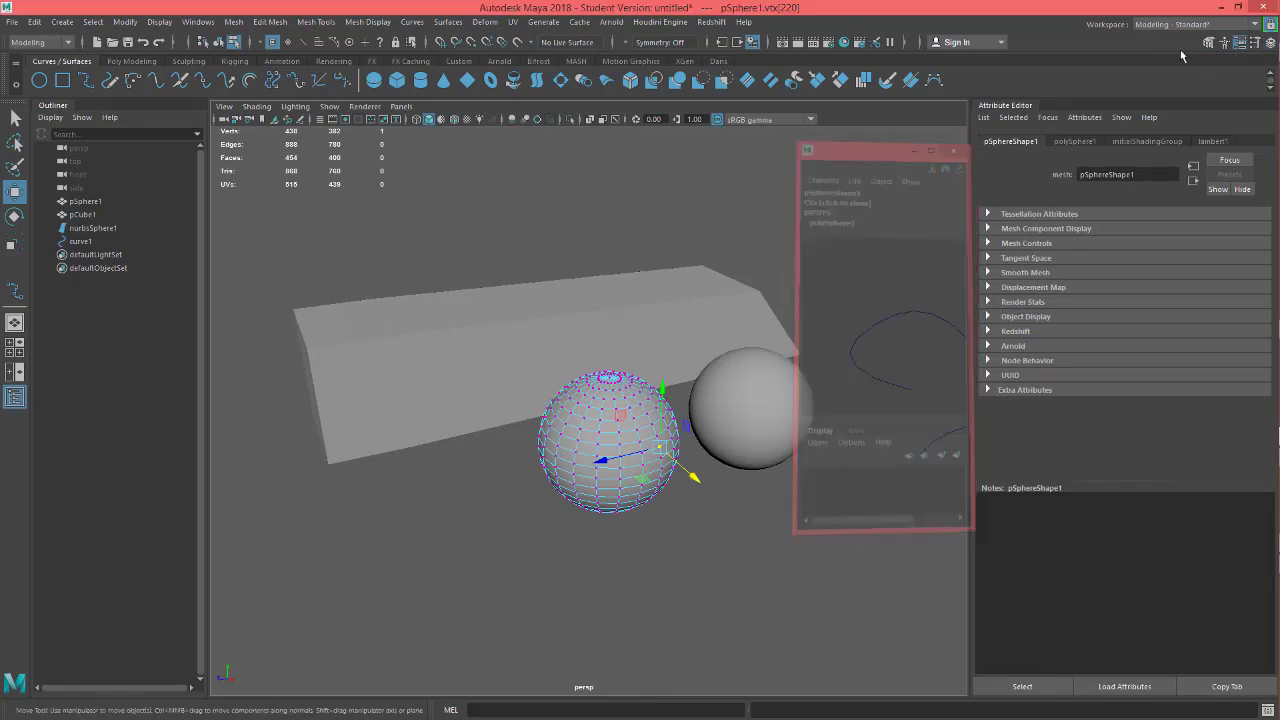
{"action": "left_click", "coordinate": [1209, 43]}
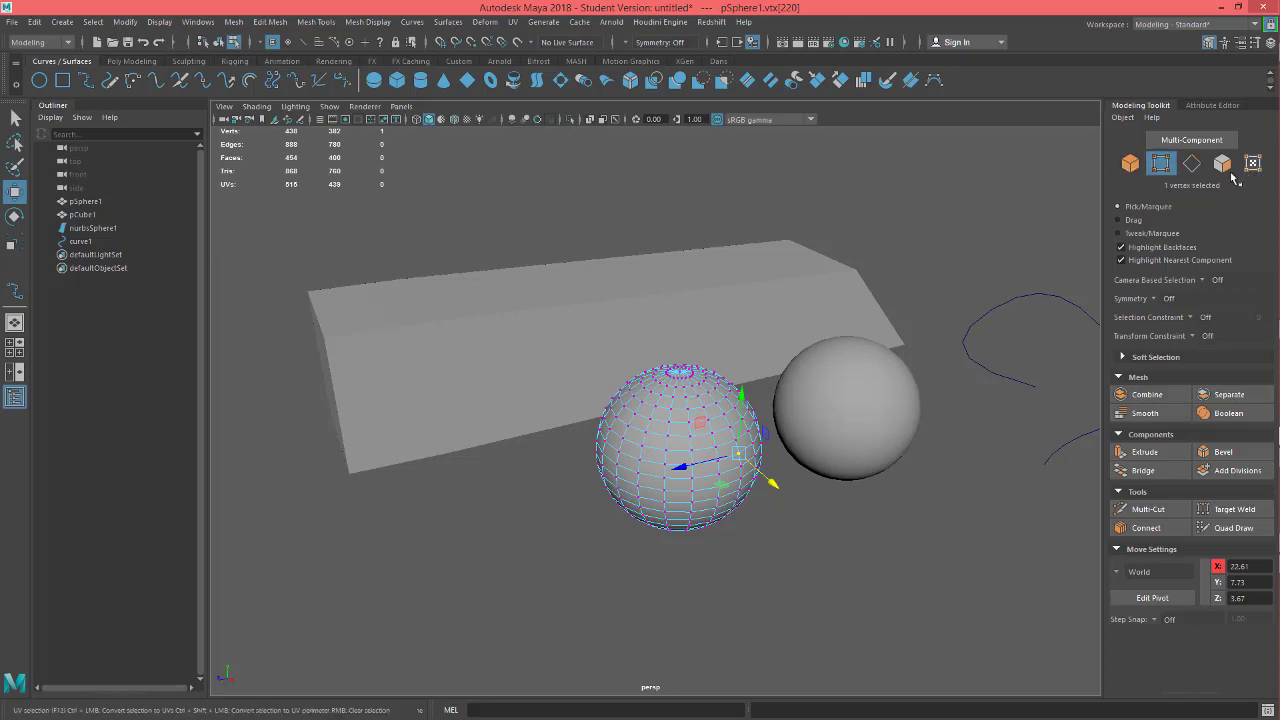
Toggle the polygon sphere through object mode back to vertex mode and box-select the vertices of its lower half
{"action": "left_click", "coordinate": [1130, 165]}
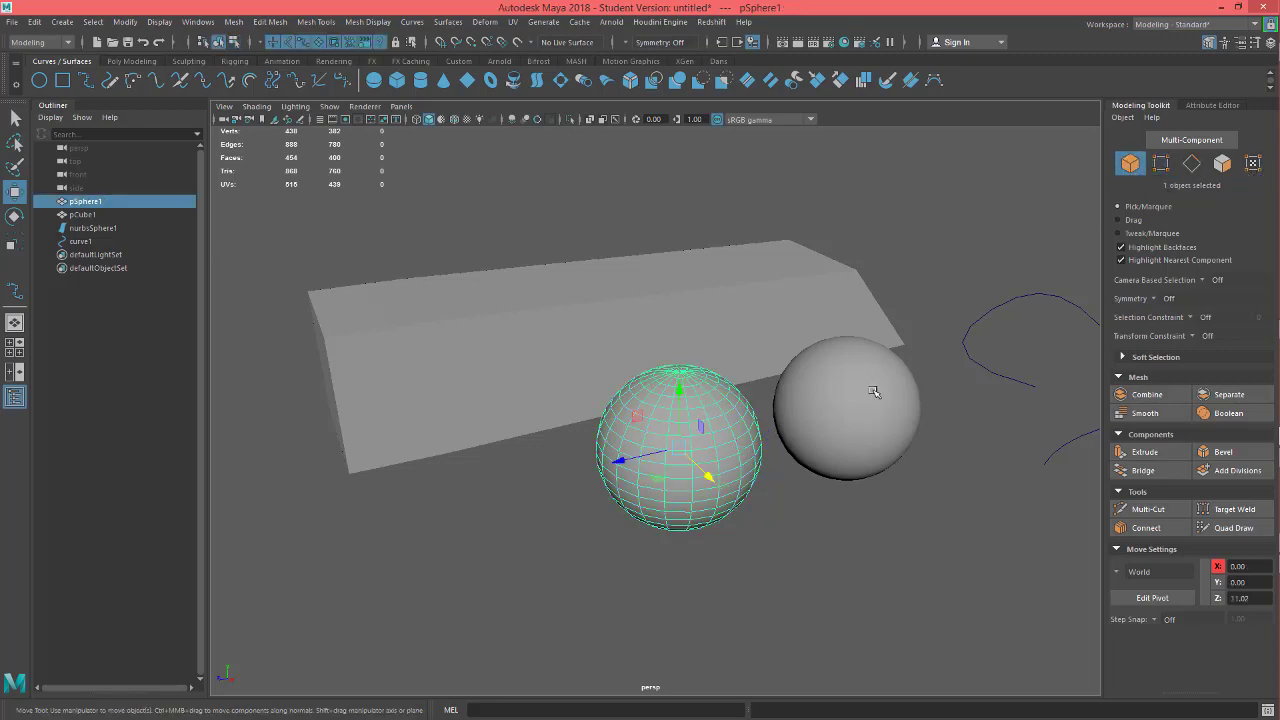
{"action": "left_click", "coordinate": [1161, 163]}
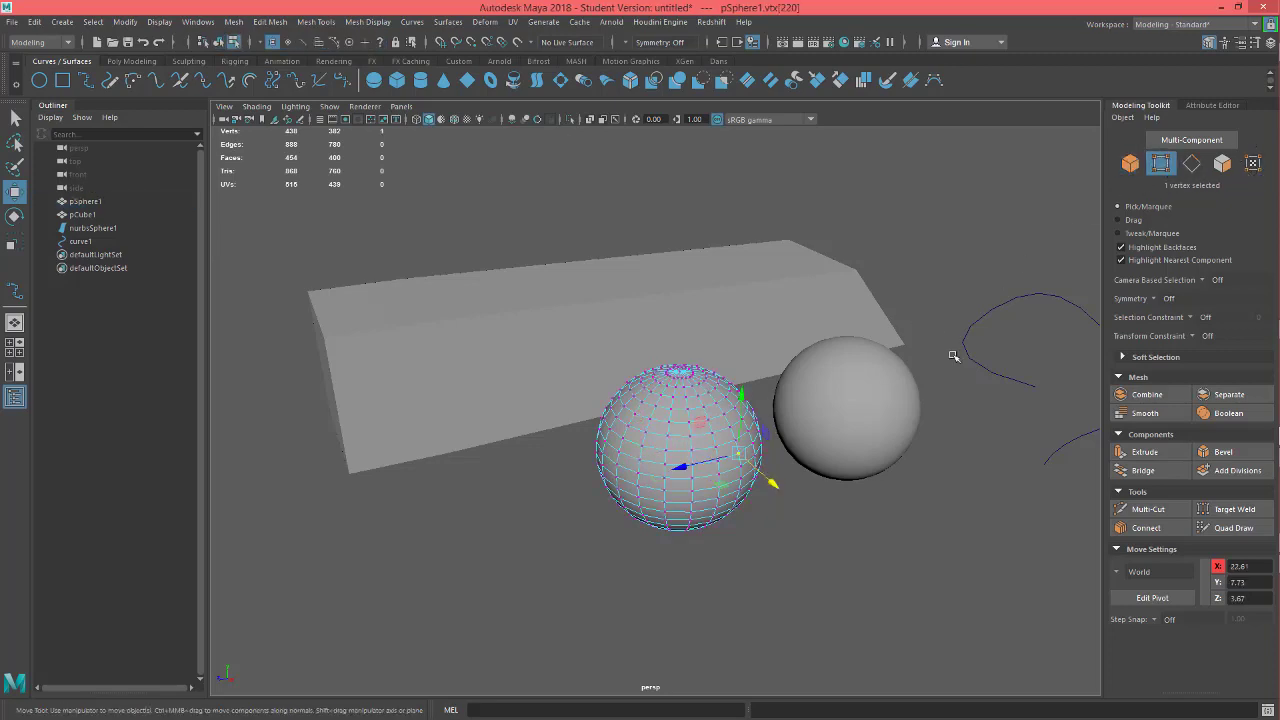
{"action": "left_click_drag", "start_coordinate": [765, 589], "coordinate": [660, 527]}
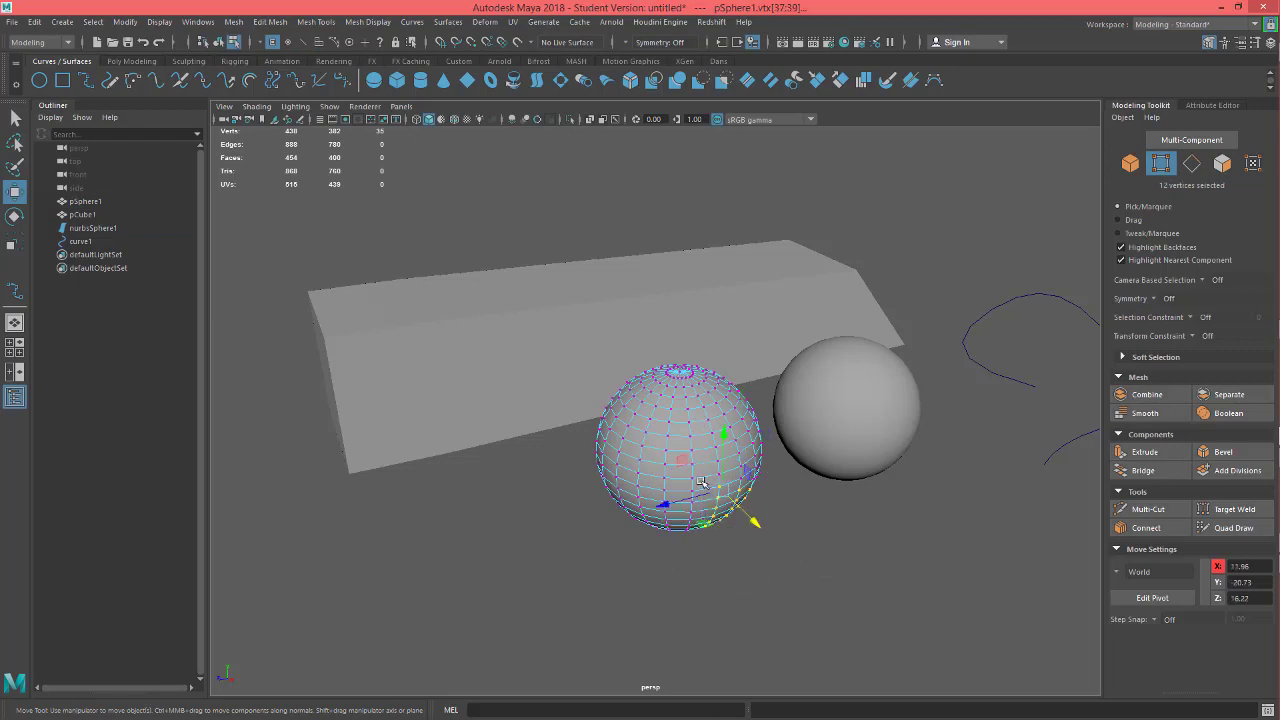
{"action": "right_click_drag", "start_coordinate": [690, 423], "coordinate": [619, 325]}
{"action": "left_click_drag", "start_coordinate": [758, 594], "coordinate": [616, 478]}
{"action": "left_click_drag", "start_coordinate": [796, 563], "coordinate": [568, 440]}
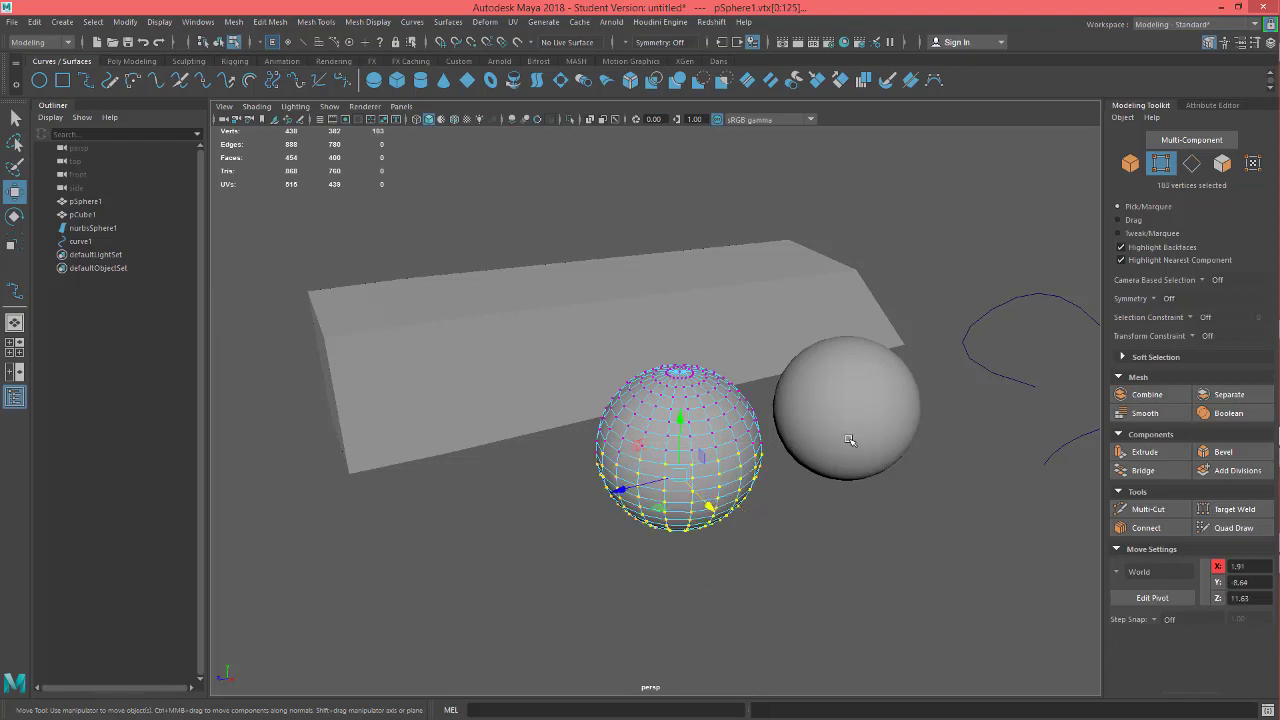
Enable Multi-Component selection and select a face, an edge and a vertex together on the polygon sphere's front
{"action": "left_click", "coordinate": [1205, 142]}
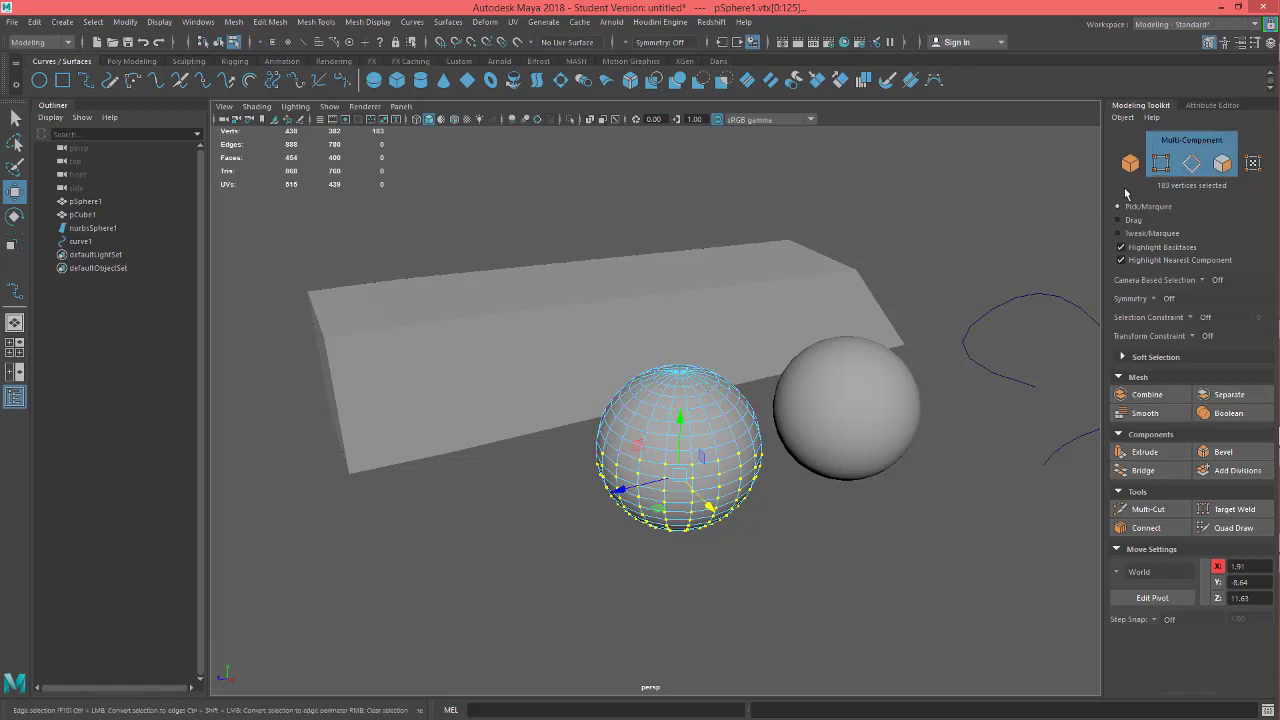
{"action": "left_click", "coordinate": [705, 441]}
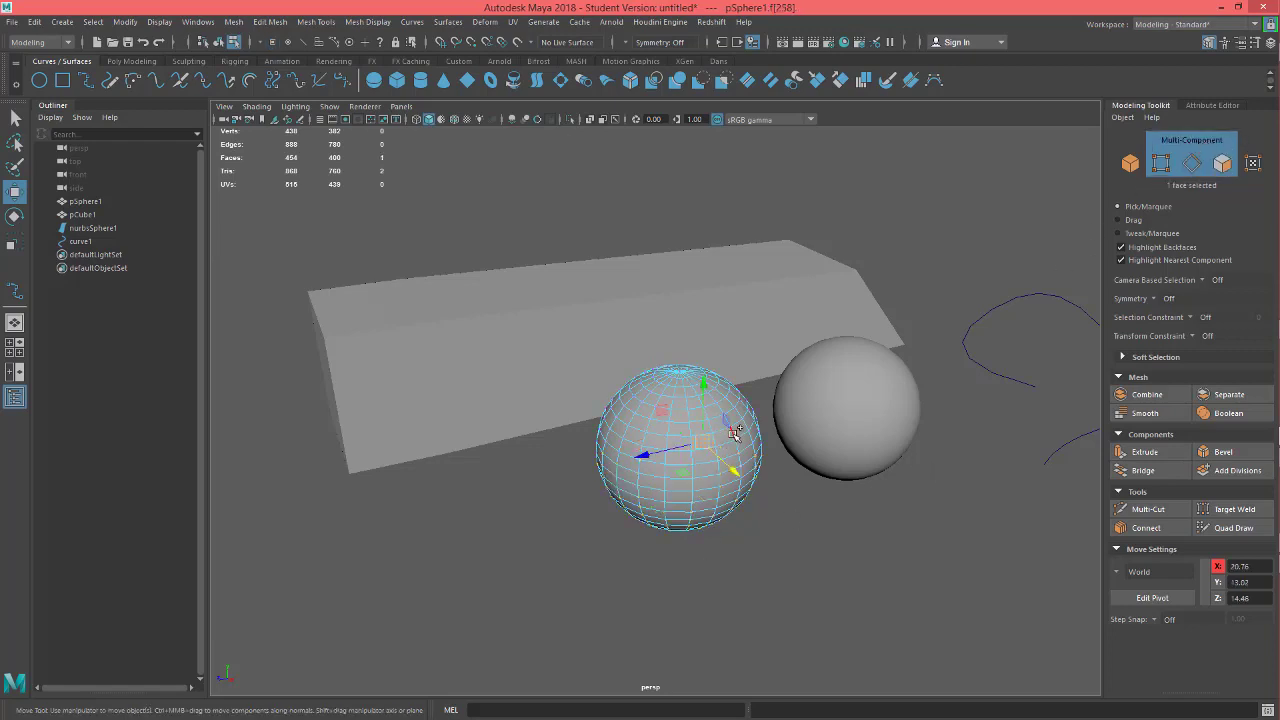
{"action": "left_click", "coordinate": [727, 490], "text": "shift"}
{"action": "left_click_drag", "start_coordinate": [735, 500], "coordinate": [826, 474], "text": "alt"}
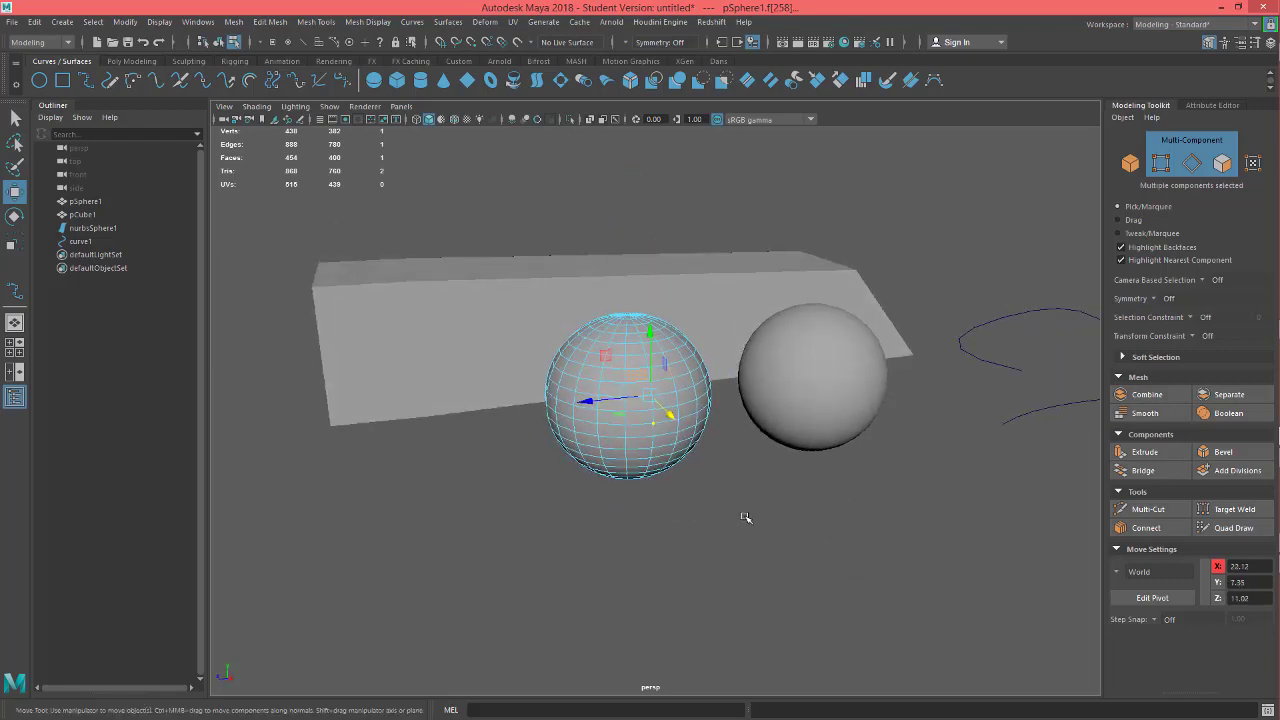
{"action": "right_click_drag", "start_coordinate": [746, 434], "coordinate": [987, 515], "text": "alt"}
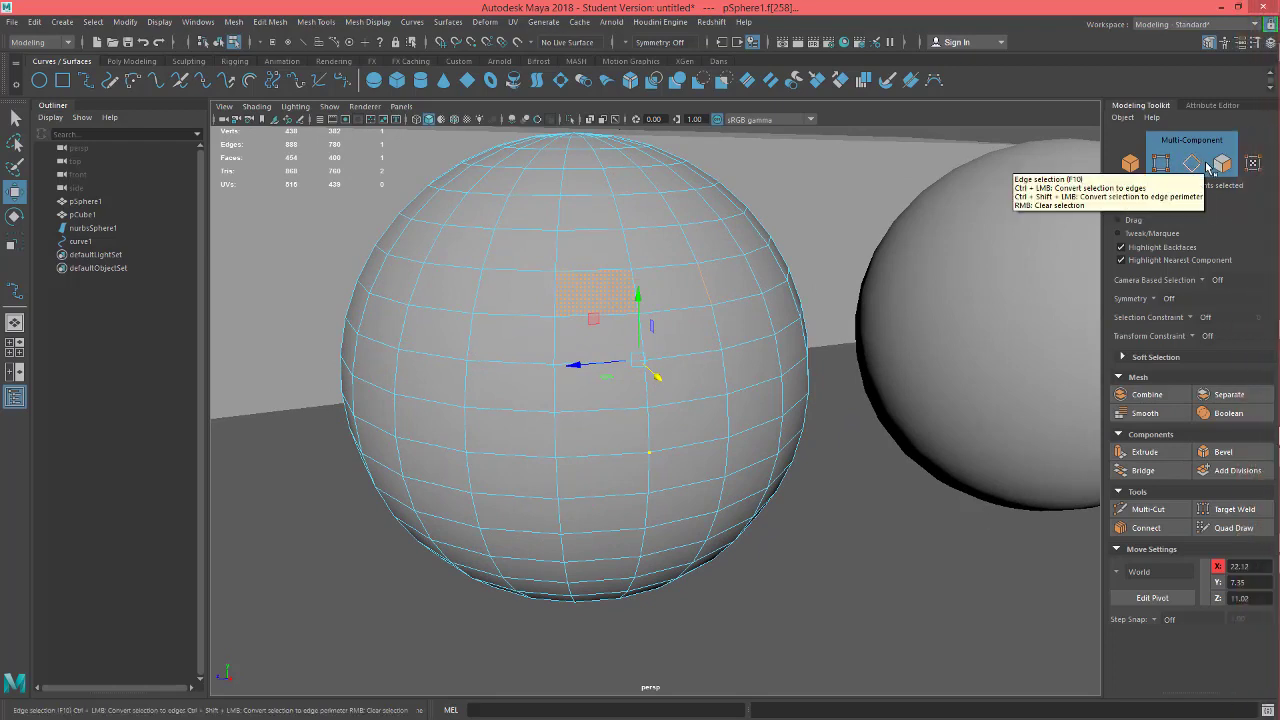
{"action": "right_click_drag", "start_coordinate": [860, 512], "coordinate": [703, 520], "text": "alt"}
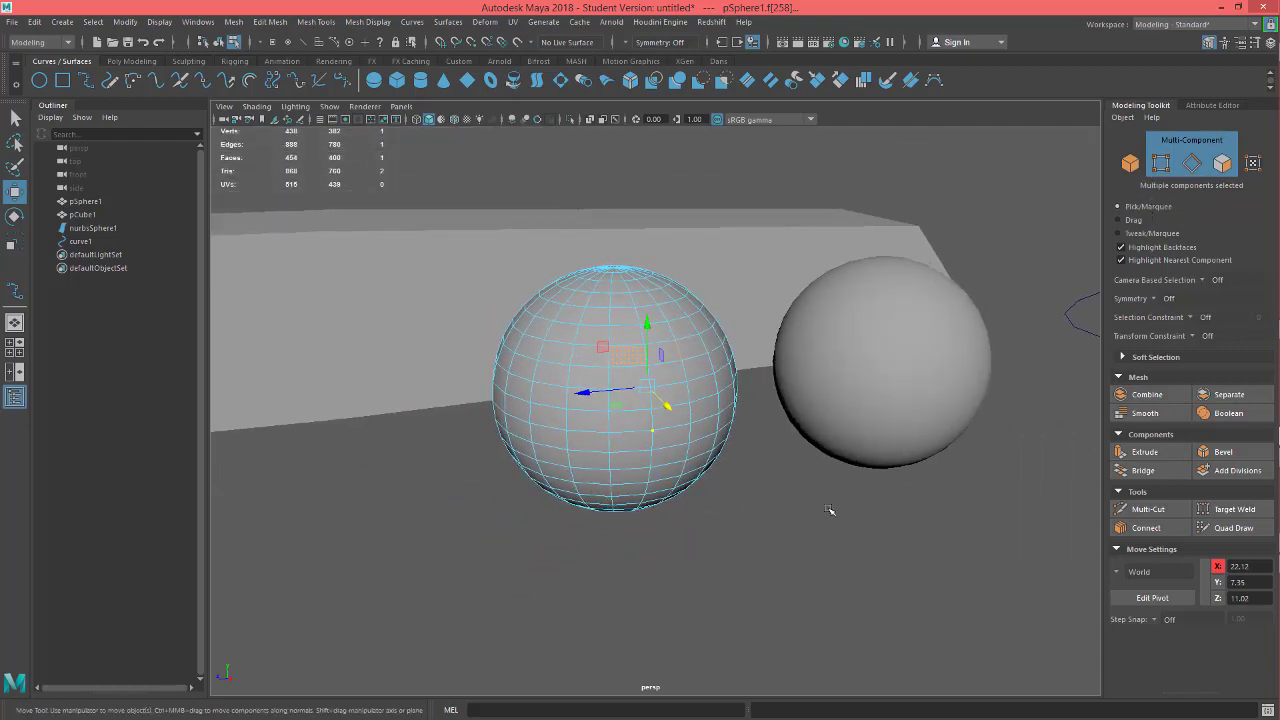
{"action": "left_click_drag", "start_coordinate": [680, 491], "coordinate": [684, 492], "text": "alt"}
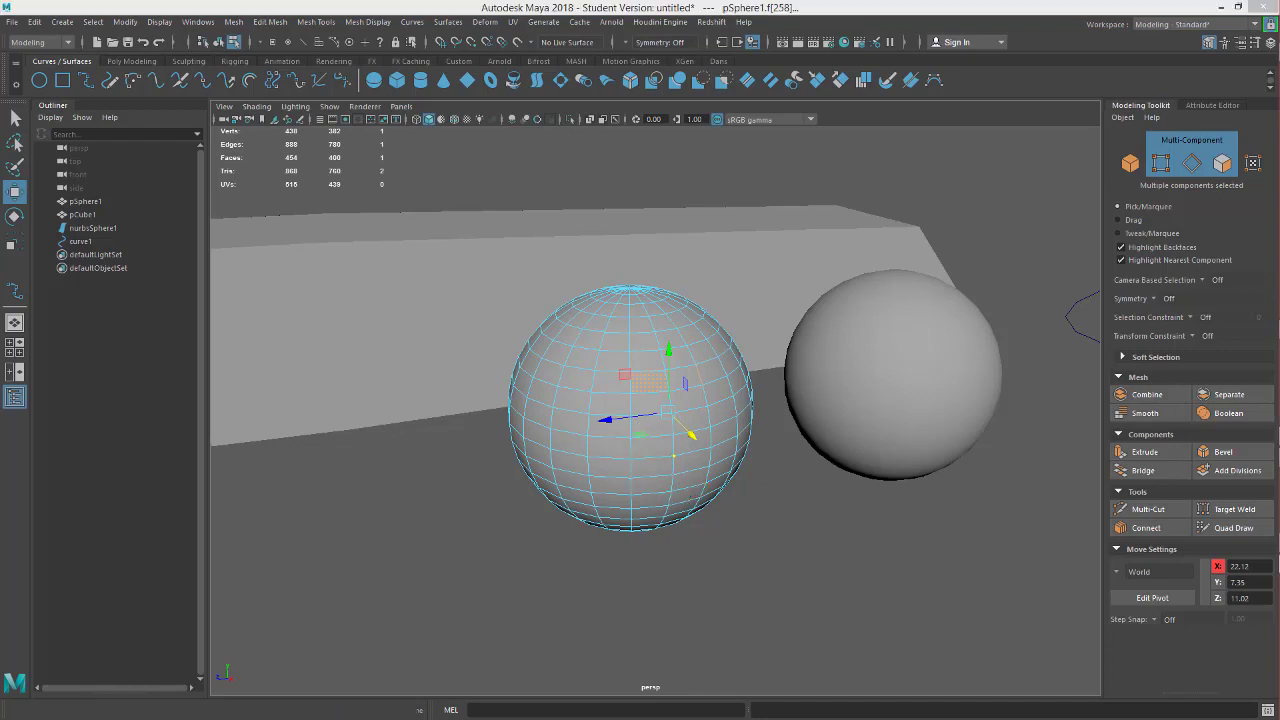
Tear off the Select commands as a floating window and place it in the viewport beside the polygon sphere
{"action": "left_click", "coordinate": [94, 22]}
{"action": "left_click", "coordinate": [116, 31]}
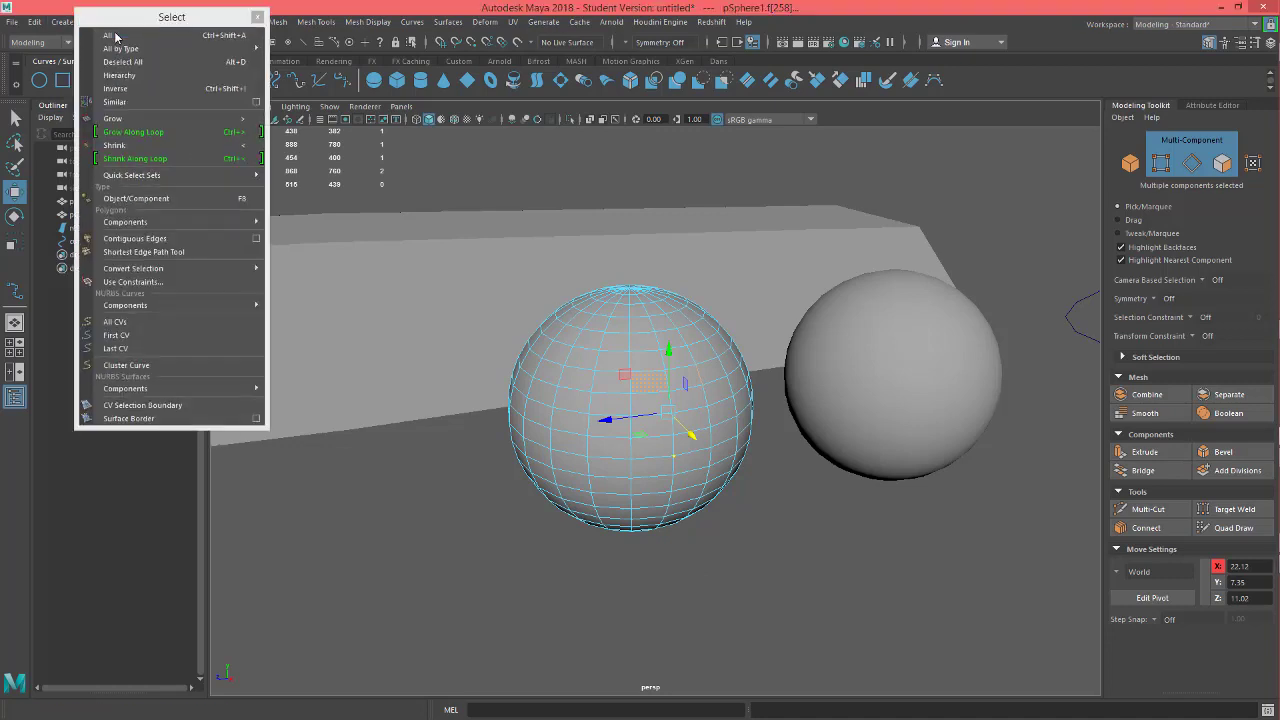
{"action": "left_click_drag", "start_coordinate": [185, 27], "coordinate": [368, 201]}
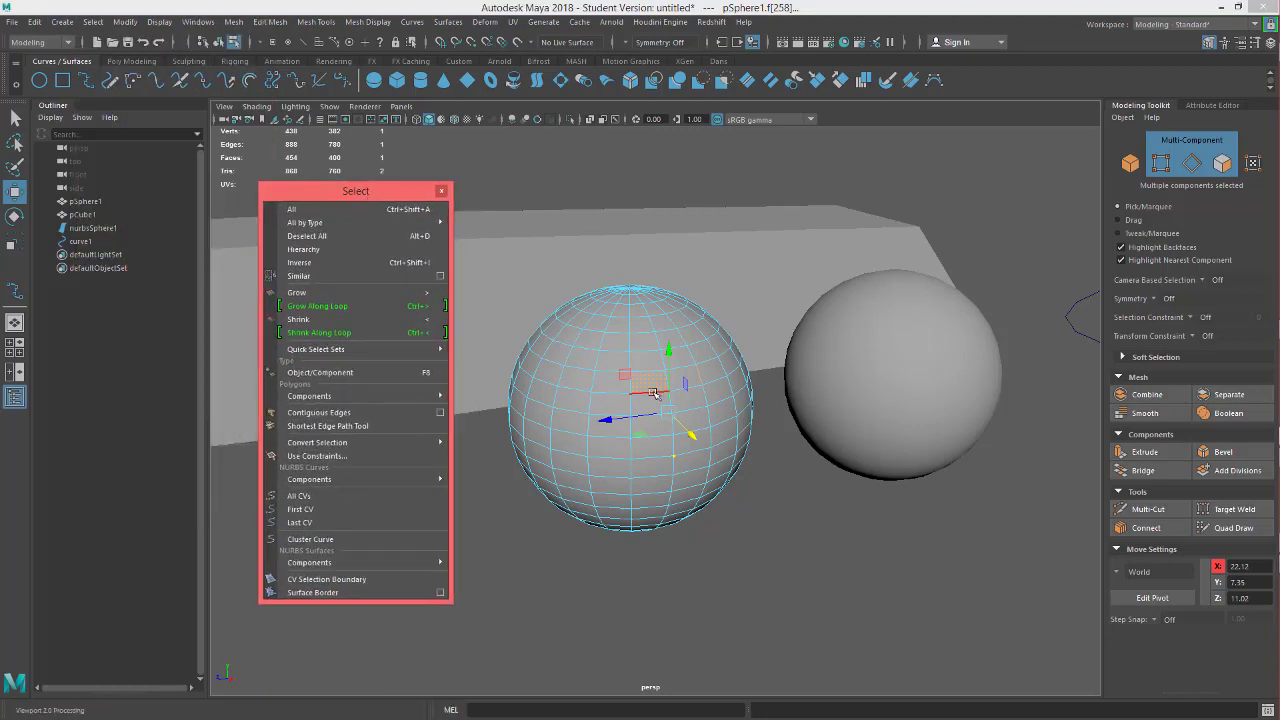
Return the polygon sphere to object mode, select all objects in the scene and frame them in the view
{"action": "left_click", "coordinate": [295, 211]}
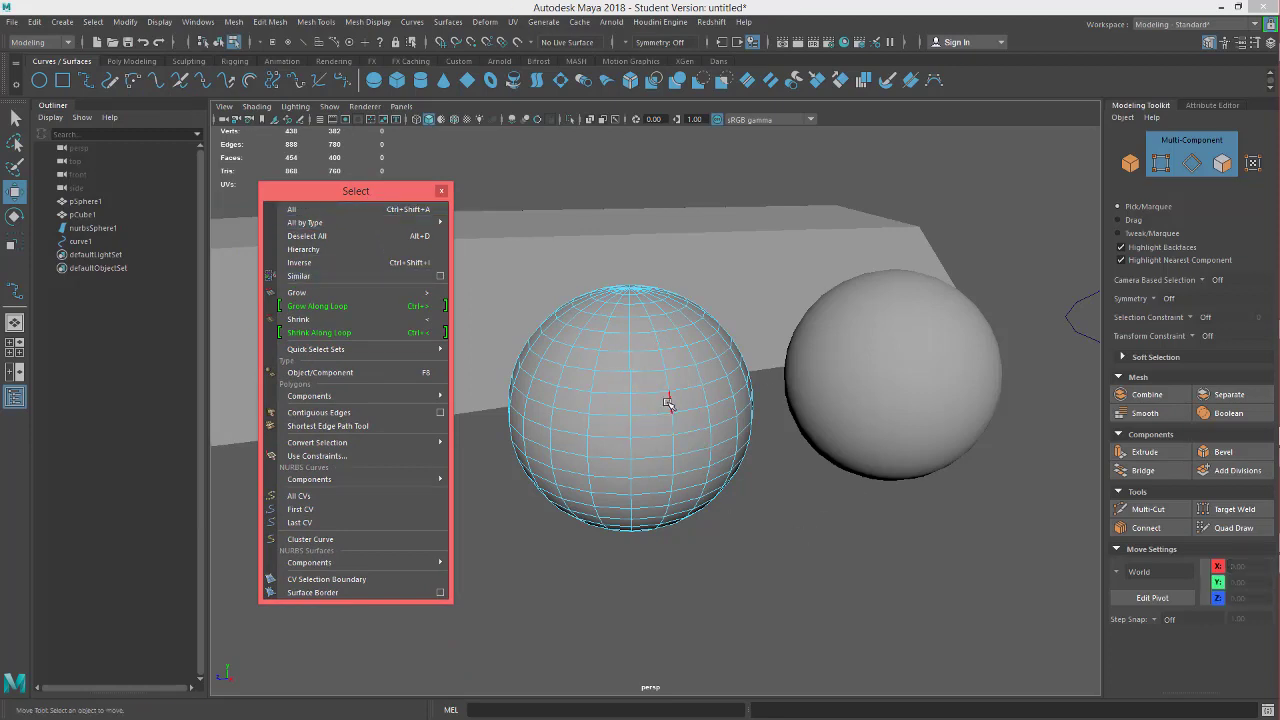
{"action": "right_click_drag", "start_coordinate": [651, 396], "coordinate": [712, 304]}
{"action": "left_click", "coordinate": [342, 211]}
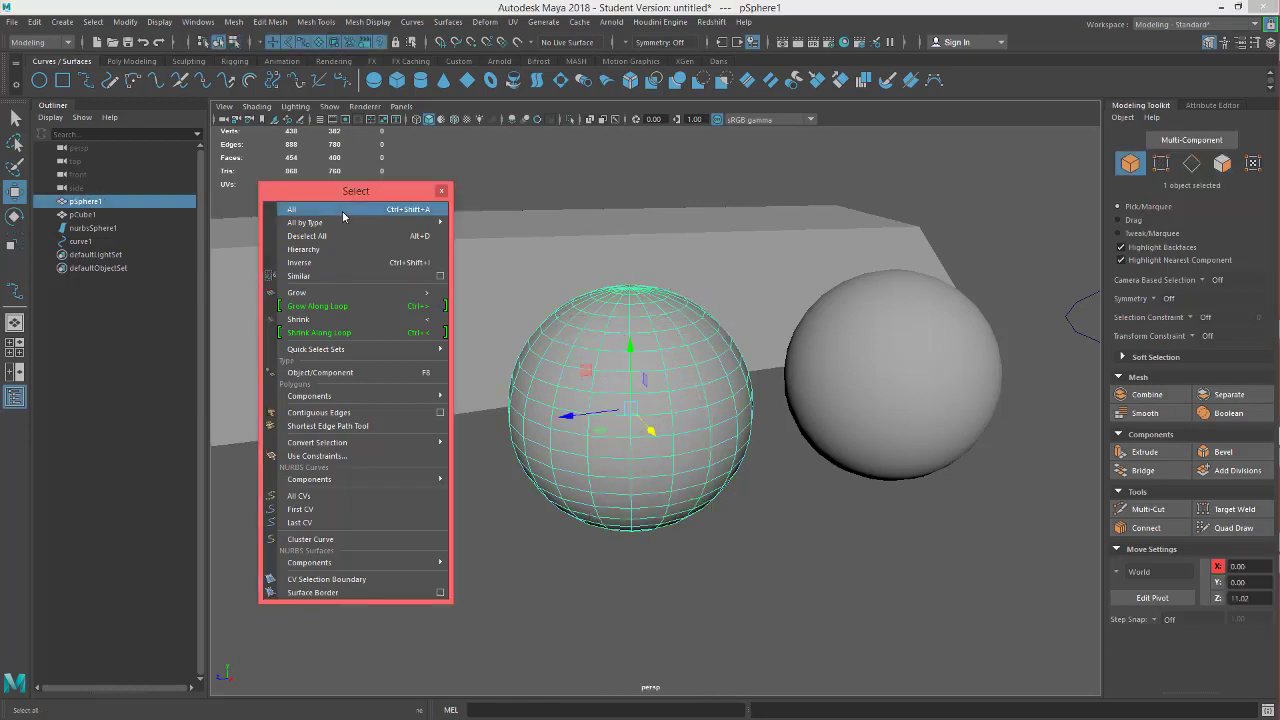
{"action": "left_click", "coordinate": [342, 211]}
{"action": "key", "text": "a"}
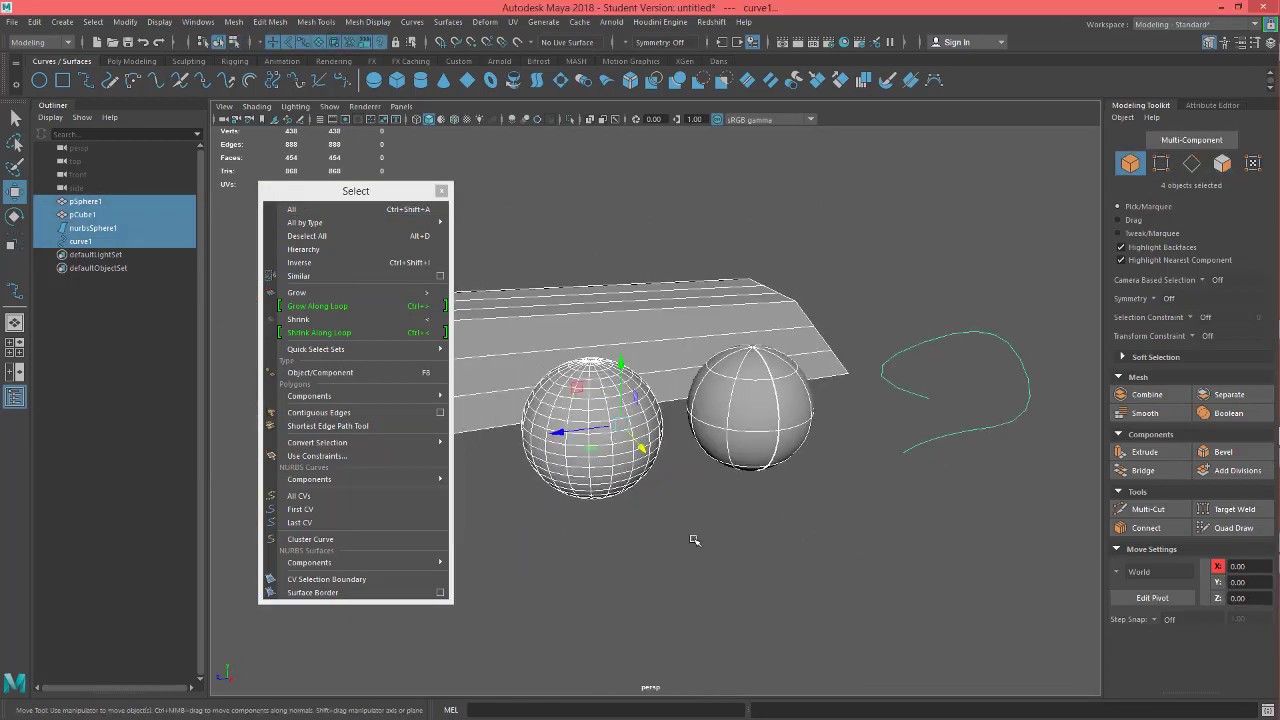
Select the polygon cube and polygon sphere together and invert the object selection
{"action": "left_click", "coordinate": [597, 320]}
{"action": "left_click", "coordinate": [612, 400], "text": "shift"}
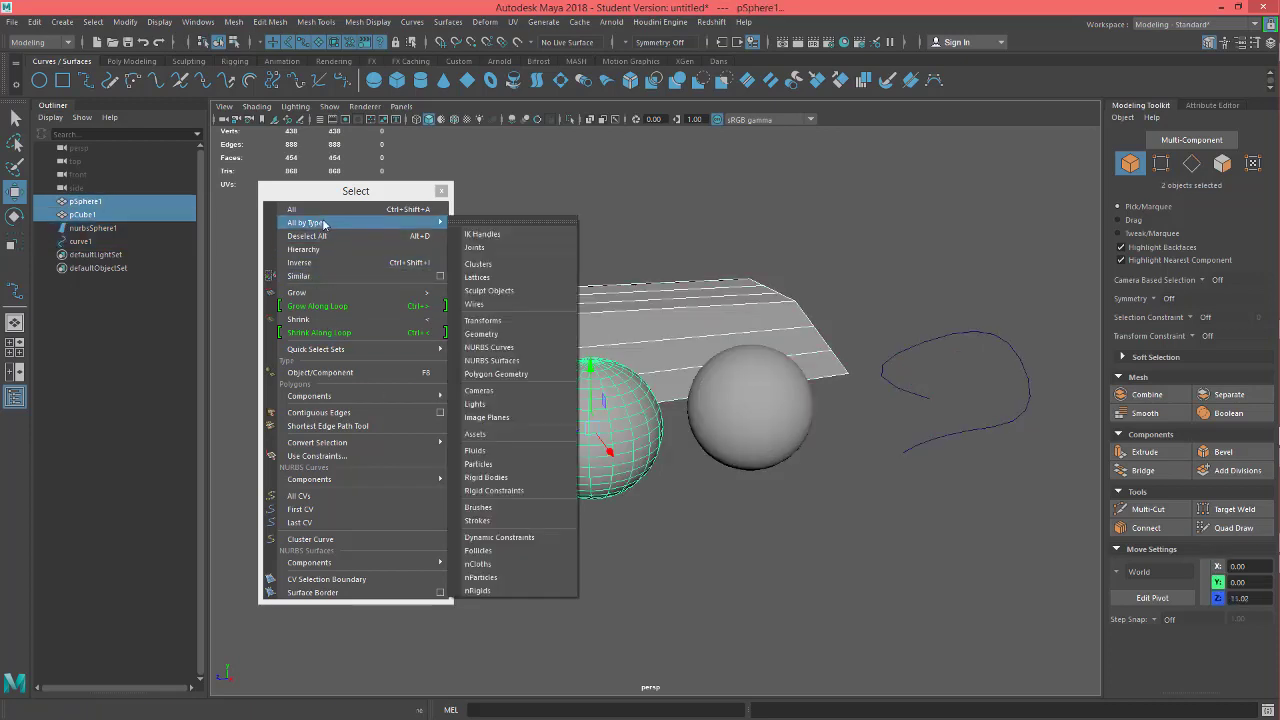
{"action": "left_click", "coordinate": [312, 264]}
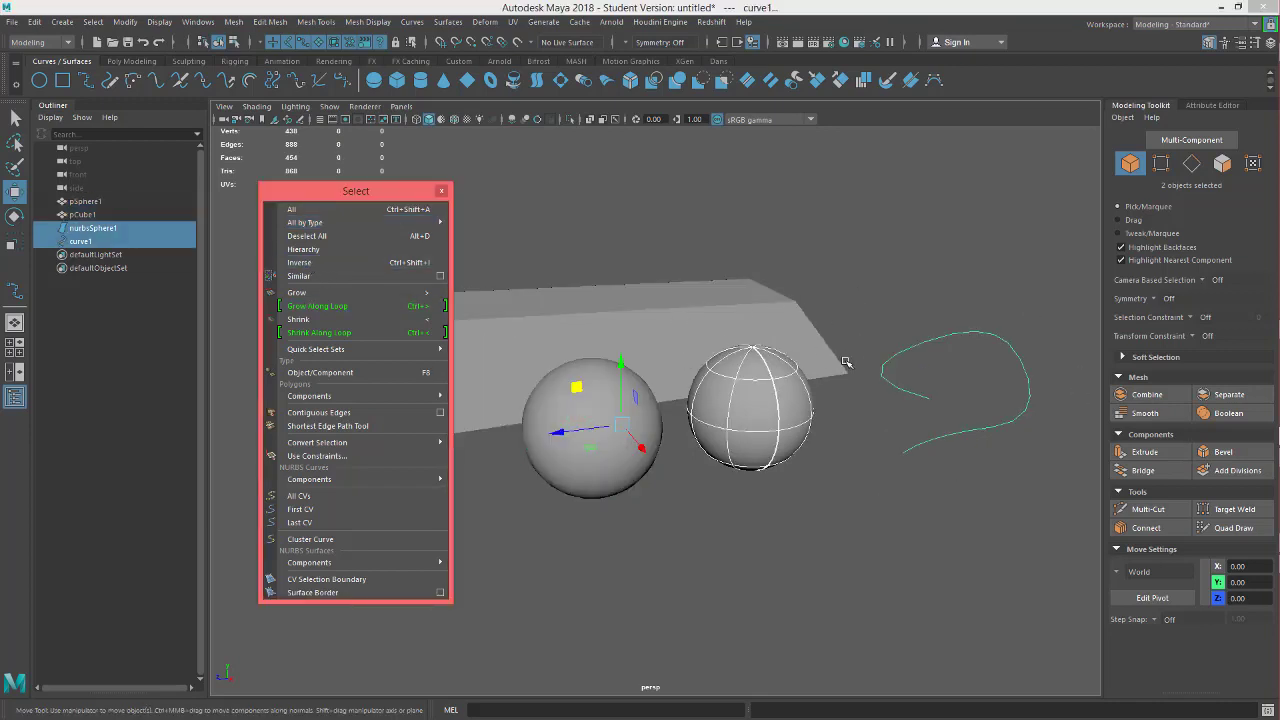
Switch from face to UV selection and select all UVs of the polygon sphere
{"action": "middle_click_drag", "start_coordinate": [814, 471], "coordinate": [865, 469], "text": "alt"}
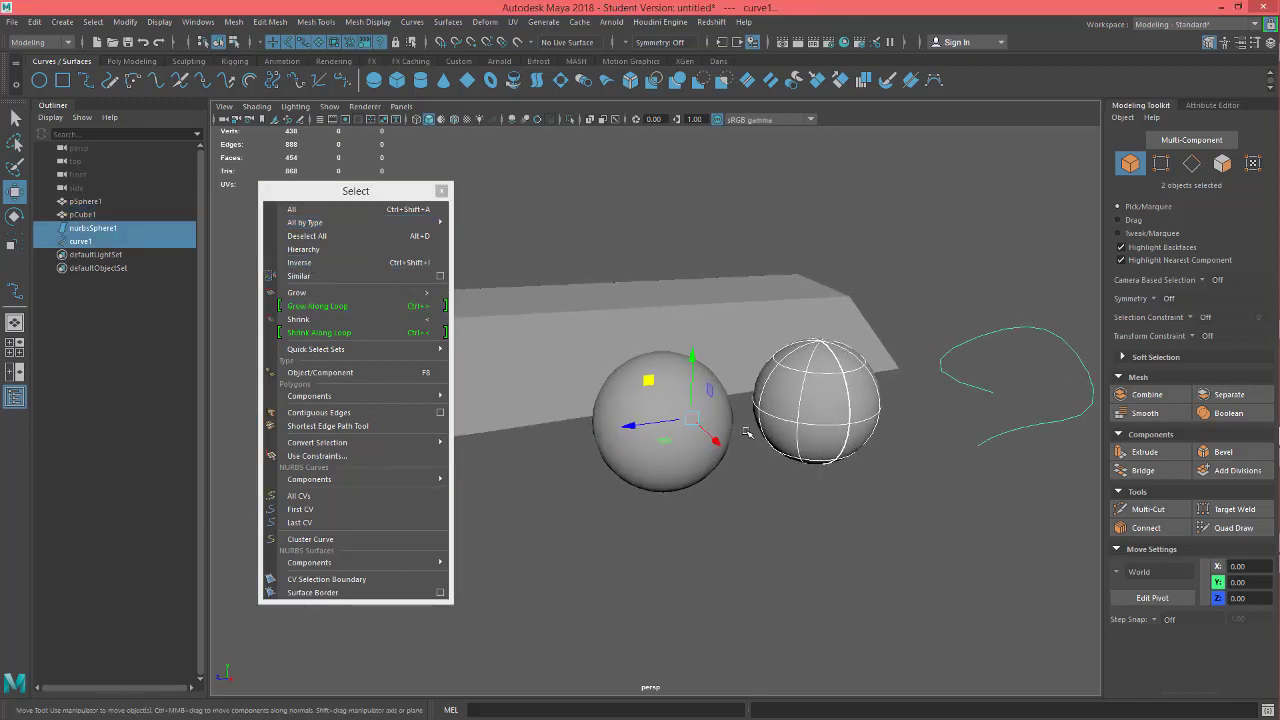
{"action": "scroll", "coordinate": [746, 432], "scroll_direction": "up", "scroll_amount": 2}
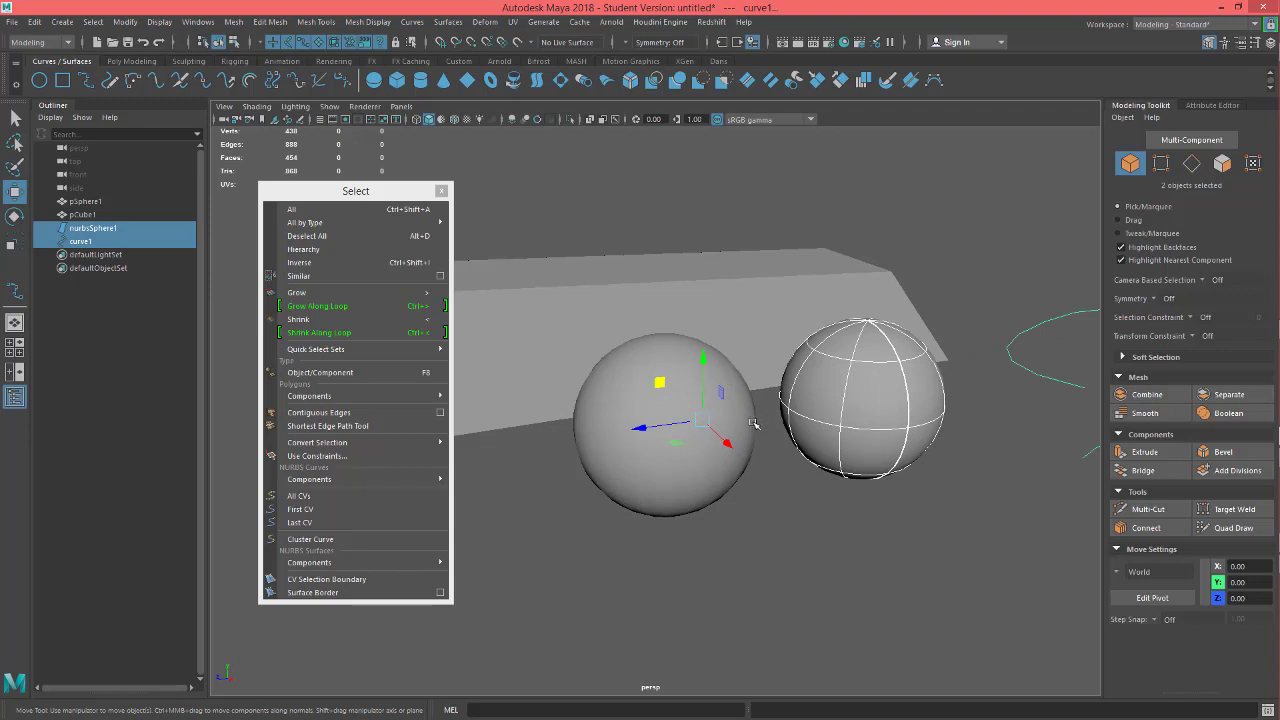
{"action": "key", "text": "F11"}
{"action": "key", "text": "F12"}
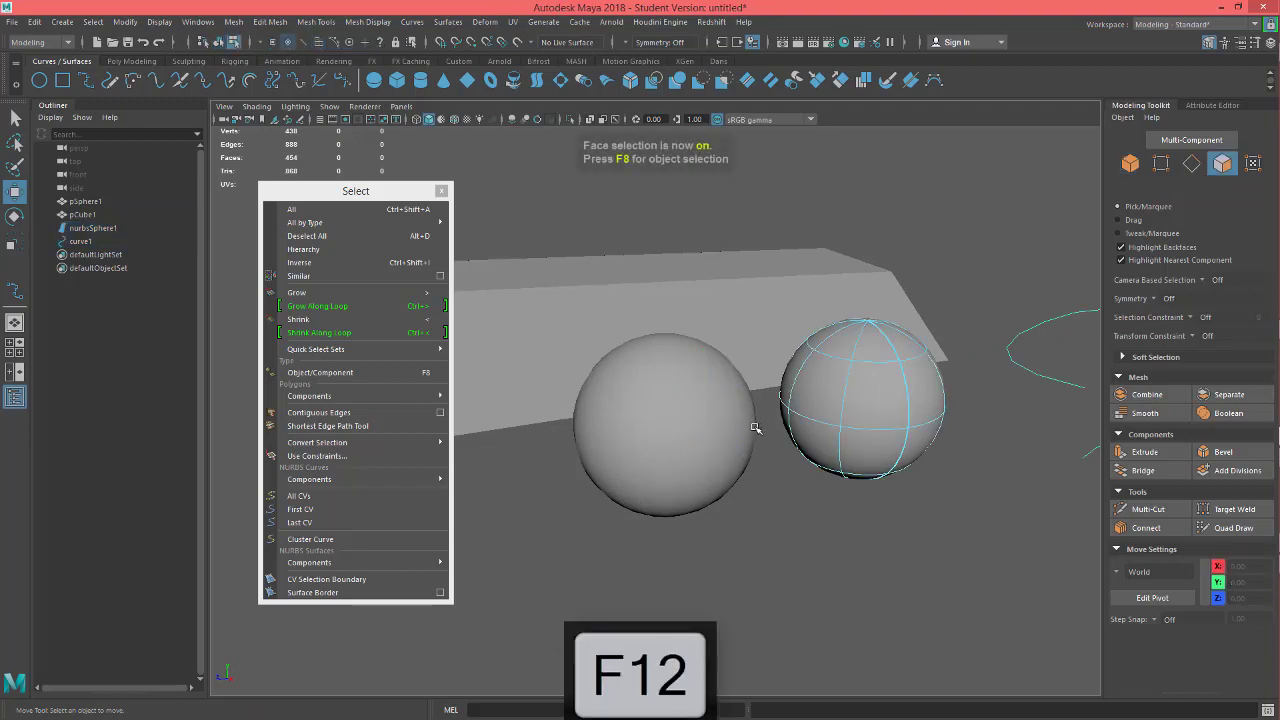
{"action": "left_click", "coordinate": [691, 440]}
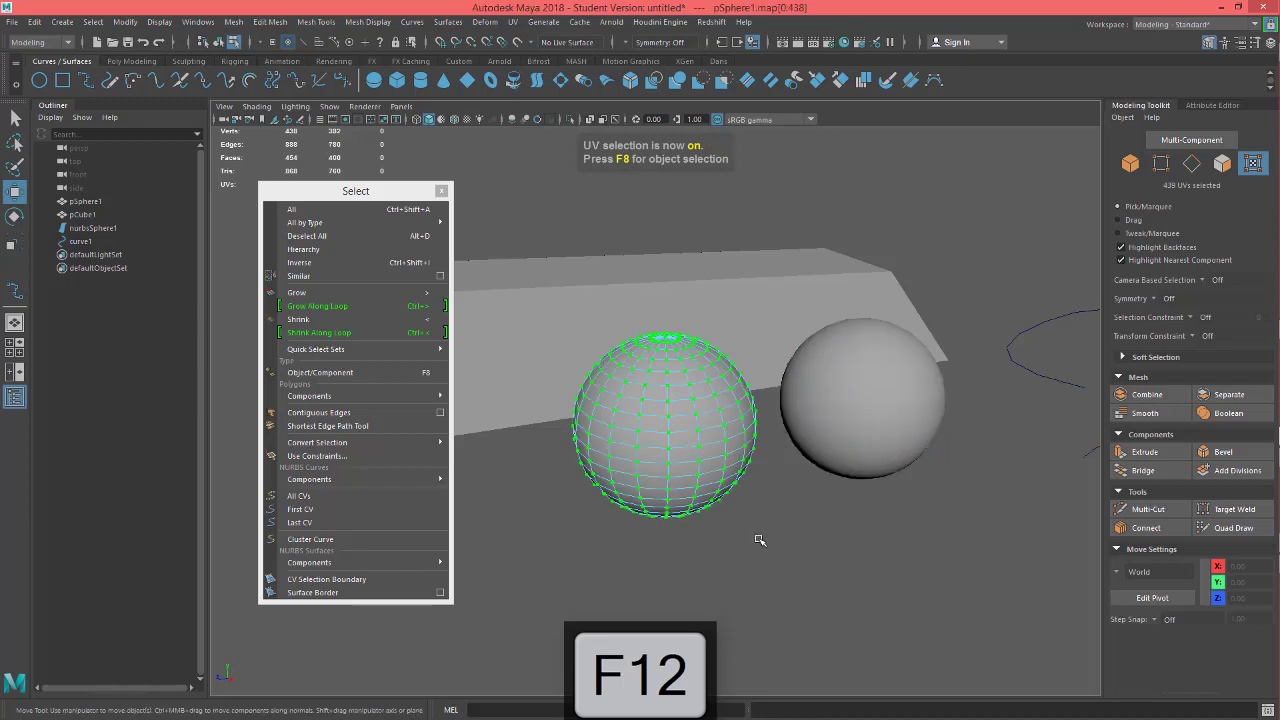
In face mode, box-select the lower front faces of the polygon sphere and invert the face selection
{"action": "key", "text": "F11"}
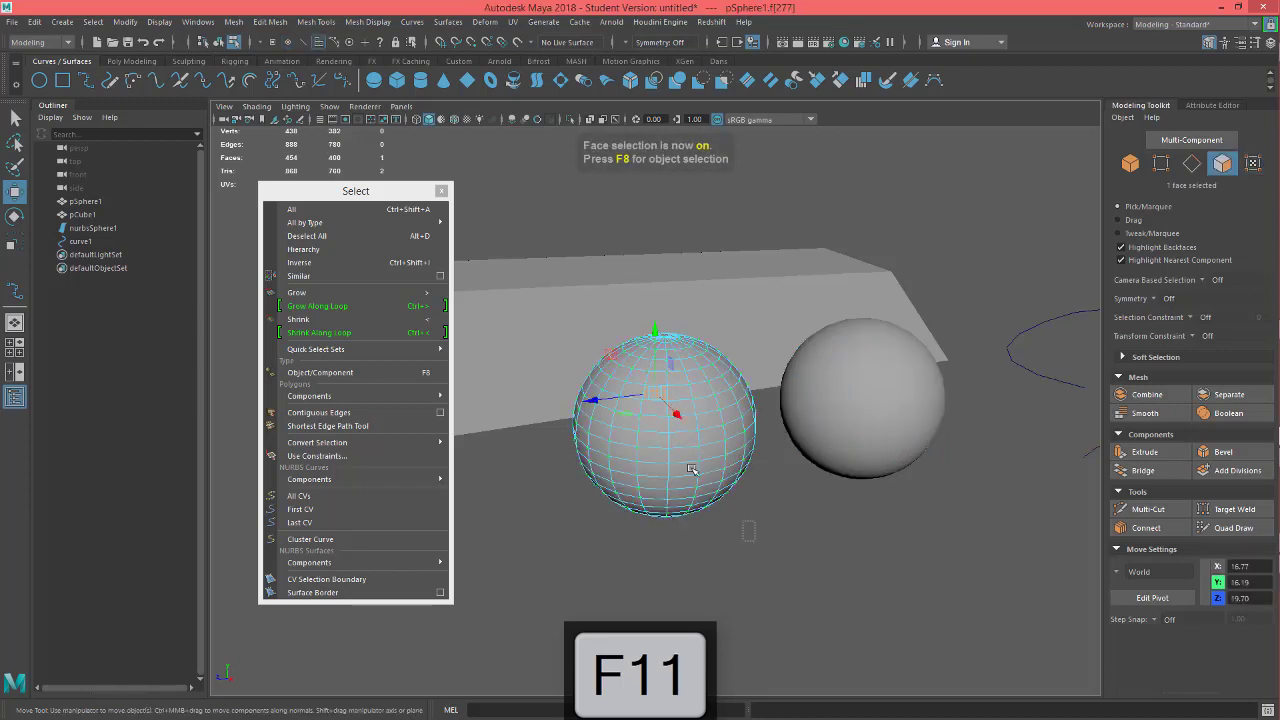
{"action": "left_click_drag", "start_coordinate": [658, 464], "coordinate": [762, 567]}
{"action": "left_click_drag", "start_coordinate": [636, 423], "coordinate": [624, 416]}
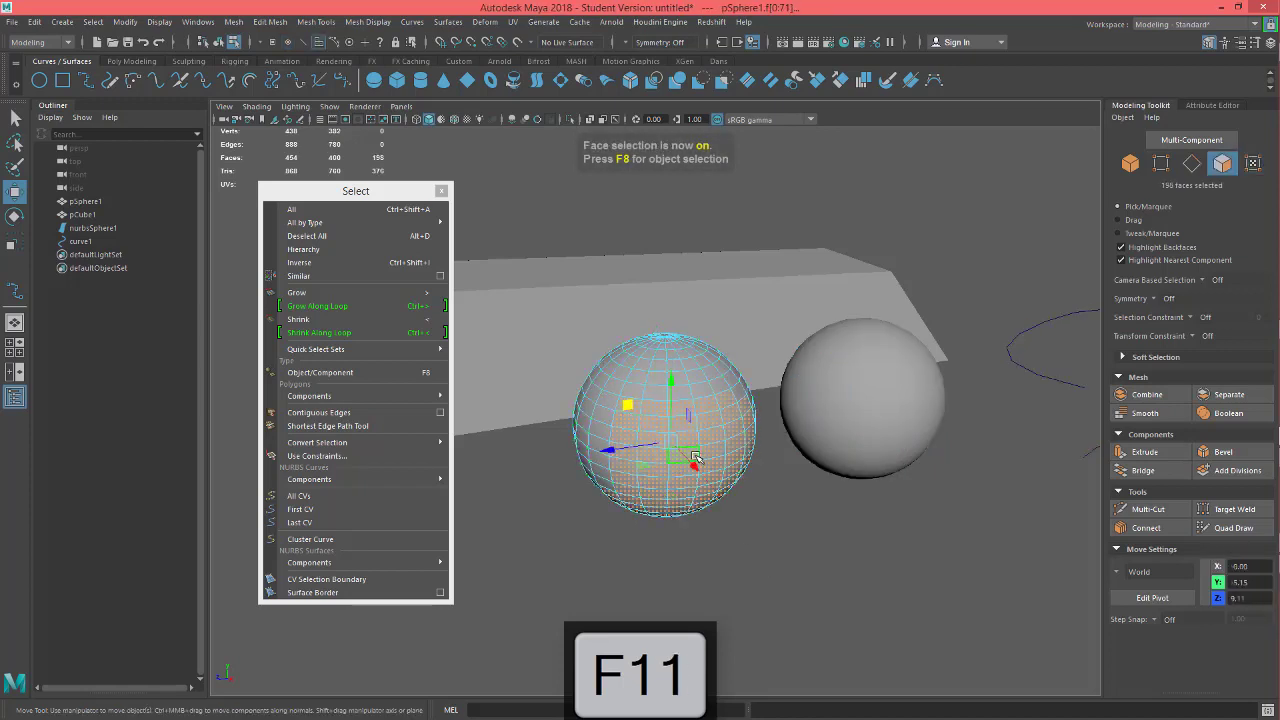
{"action": "mouse_move", "coordinate": [760, 532]}
{"action": "left_mouse_down", "text": "alt"}
{"action": "mouse_move", "coordinate": [780, 539]}
{"action": "mouse_move", "coordinate": [748, 518]}
{"action": "left_mouse_up", "text": "alt"}
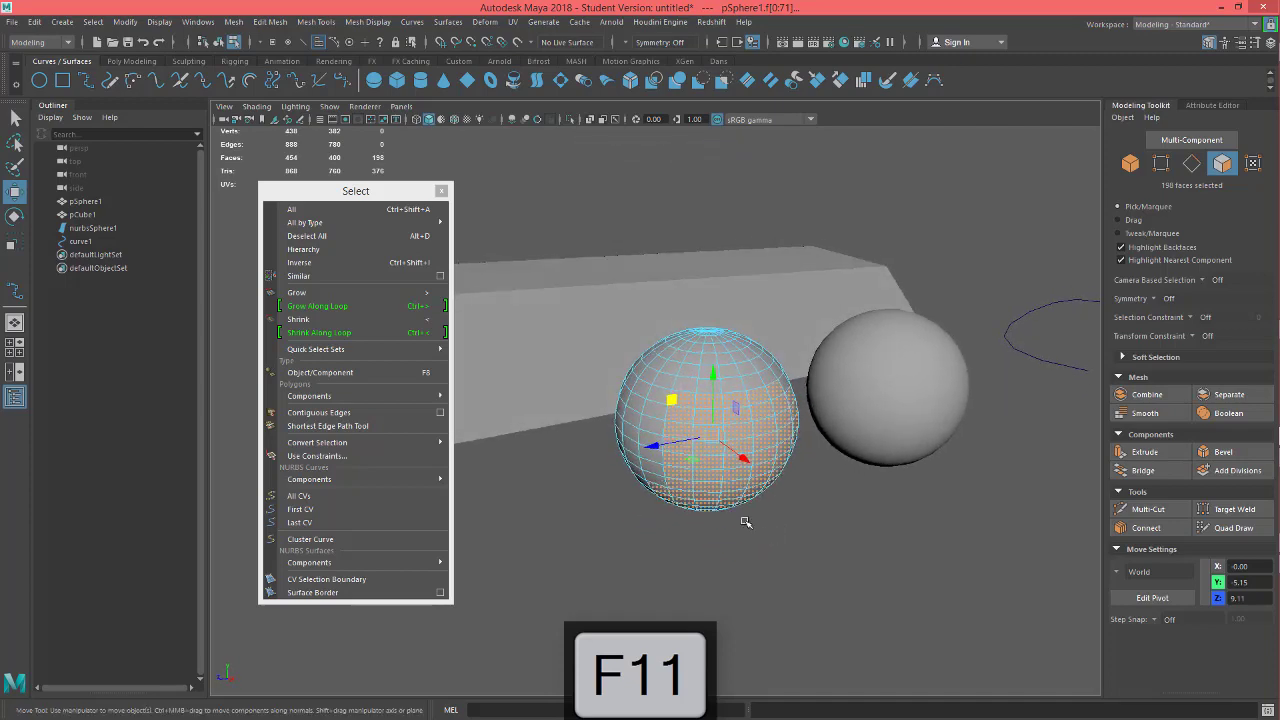
{"action": "left_click", "coordinate": [329, 263]}
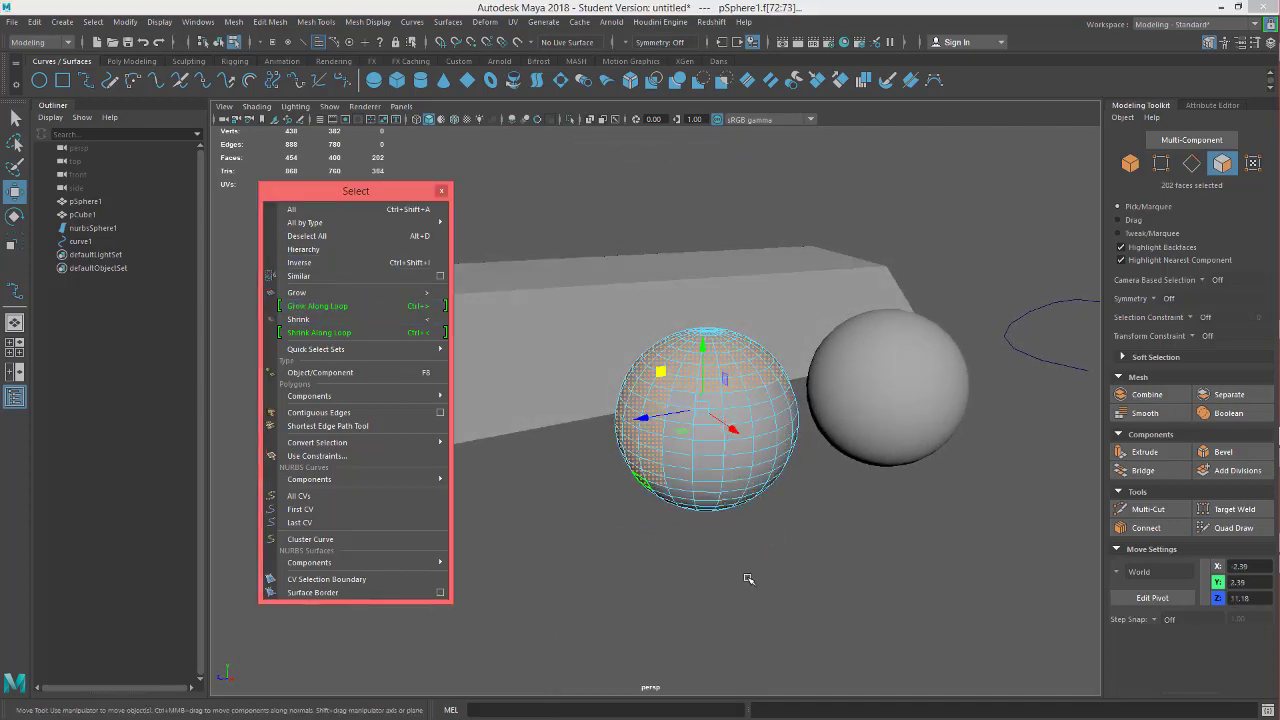
Invert the polygon sphere's face selection back and forth several times
{"action": "left_click_drag", "start_coordinate": [749, 578], "coordinate": [700, 519], "text": "alt"}
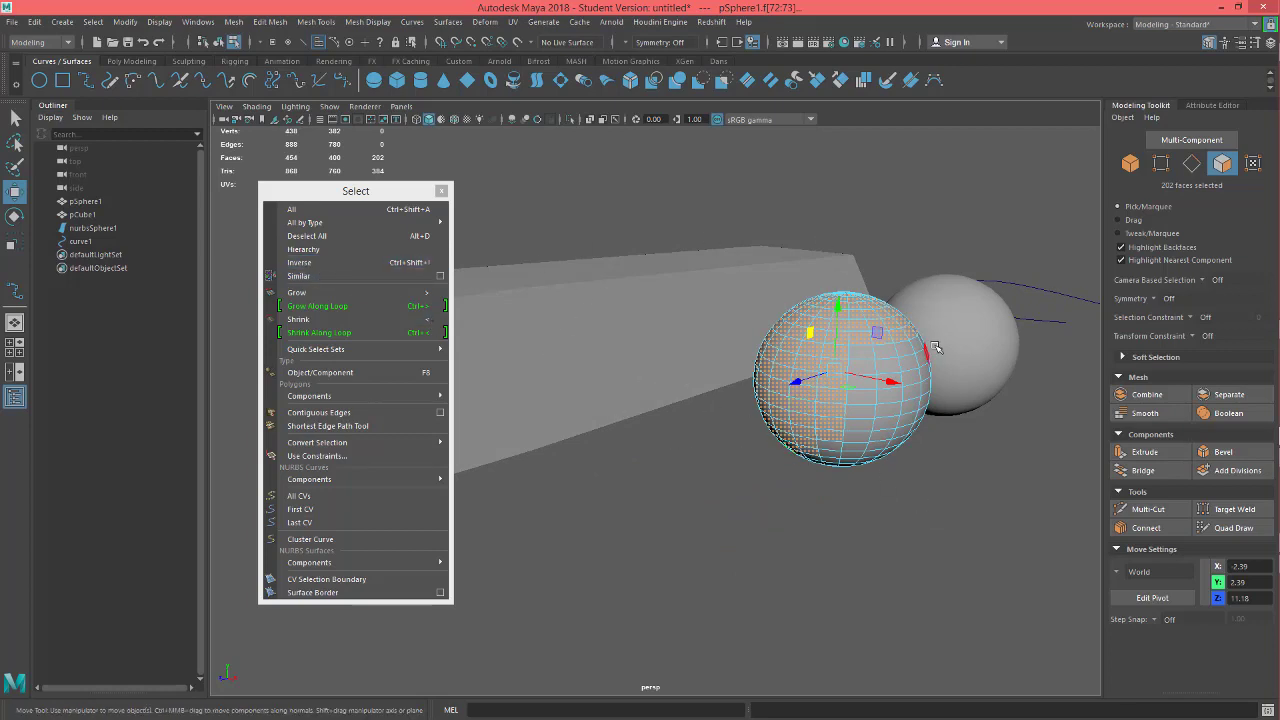
{"action": "mouse_move", "coordinate": [880, 492]}
{"action": "left_mouse_down", "text": "alt"}
{"action": "mouse_move", "coordinate": [876, 505]}
{"action": "mouse_move", "coordinate": [858, 490]}
{"action": "left_mouse_up", "text": "alt"}
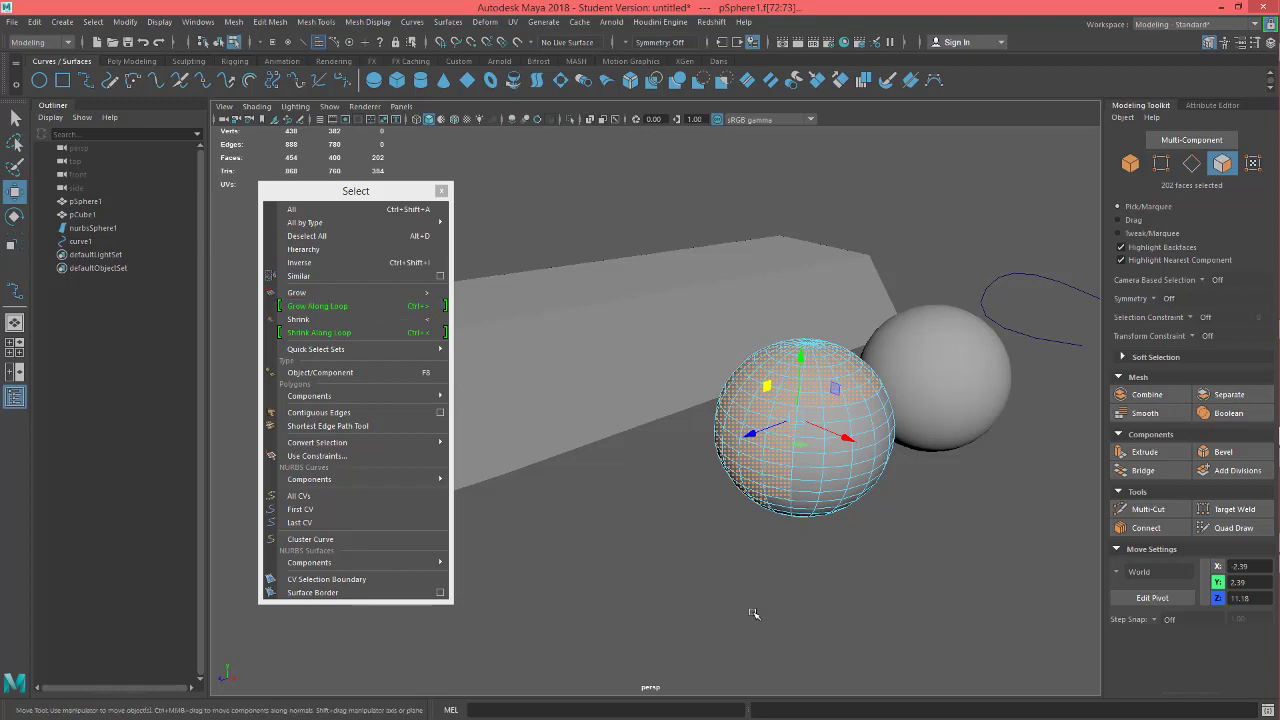
{"action": "key", "text": "ctrl+shift+i"}
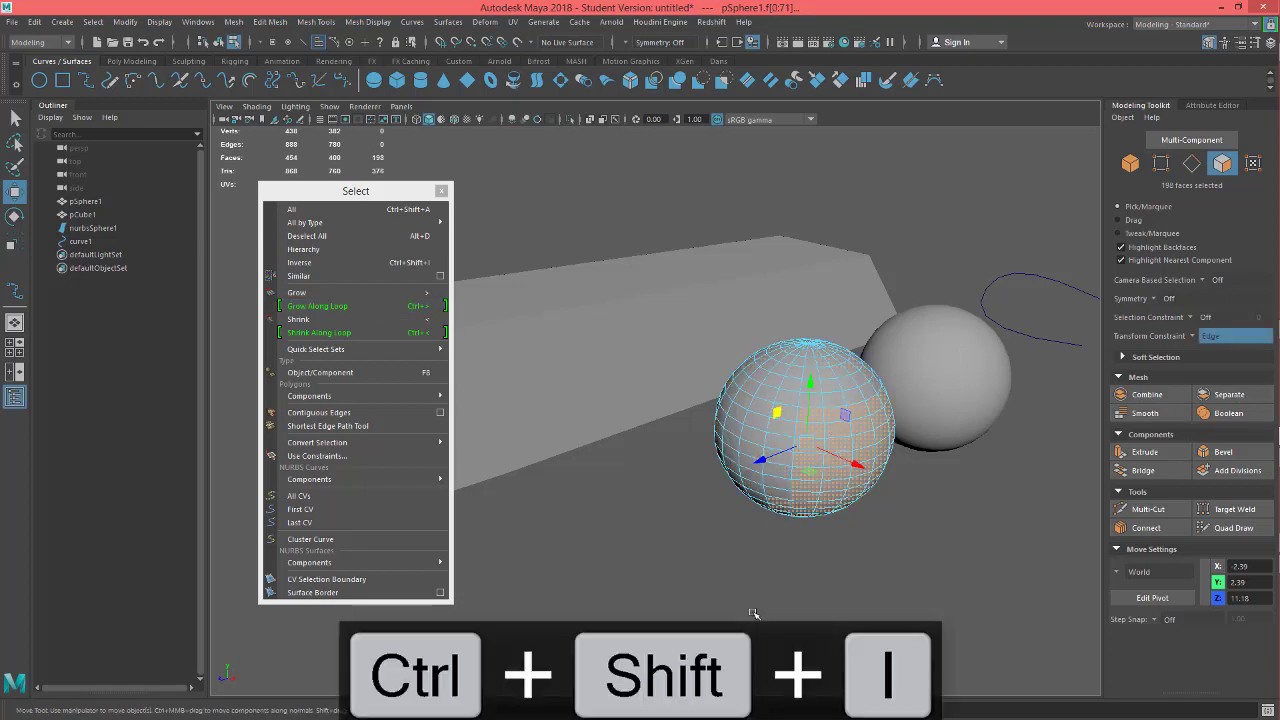
{"action": "key", "text": "ctrl+shift+i"}
{"action": "key", "text": "ctrl+shift+i"}
{"action": "key", "text": "ctrl+shift+i"}
{"action": "key", "text": "ctrl+shift+i"}
{"action": "key", "text": "ctrl+shift+i"}
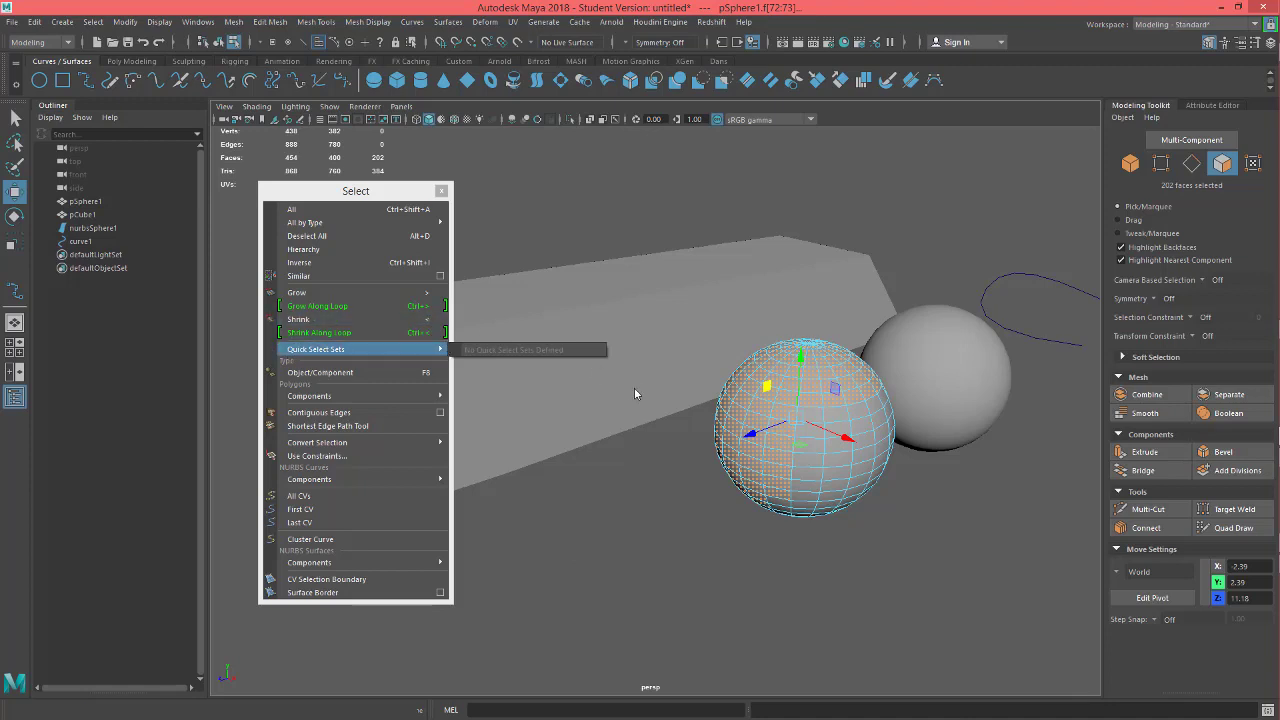
Use Similar to extend the polygon sphere's face selection to all matching faces, and deselect everything
{"action": "left_click", "coordinate": [331, 280]}
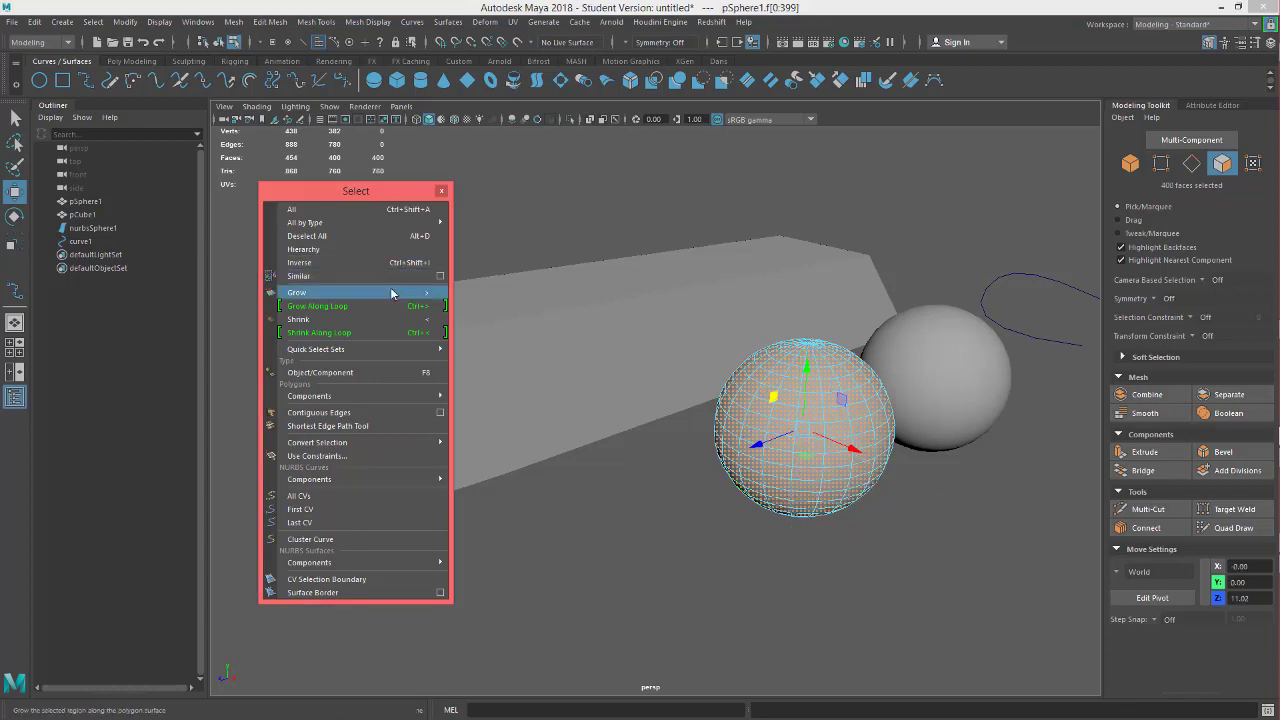
{"action": "left_click", "coordinate": [327, 237]}
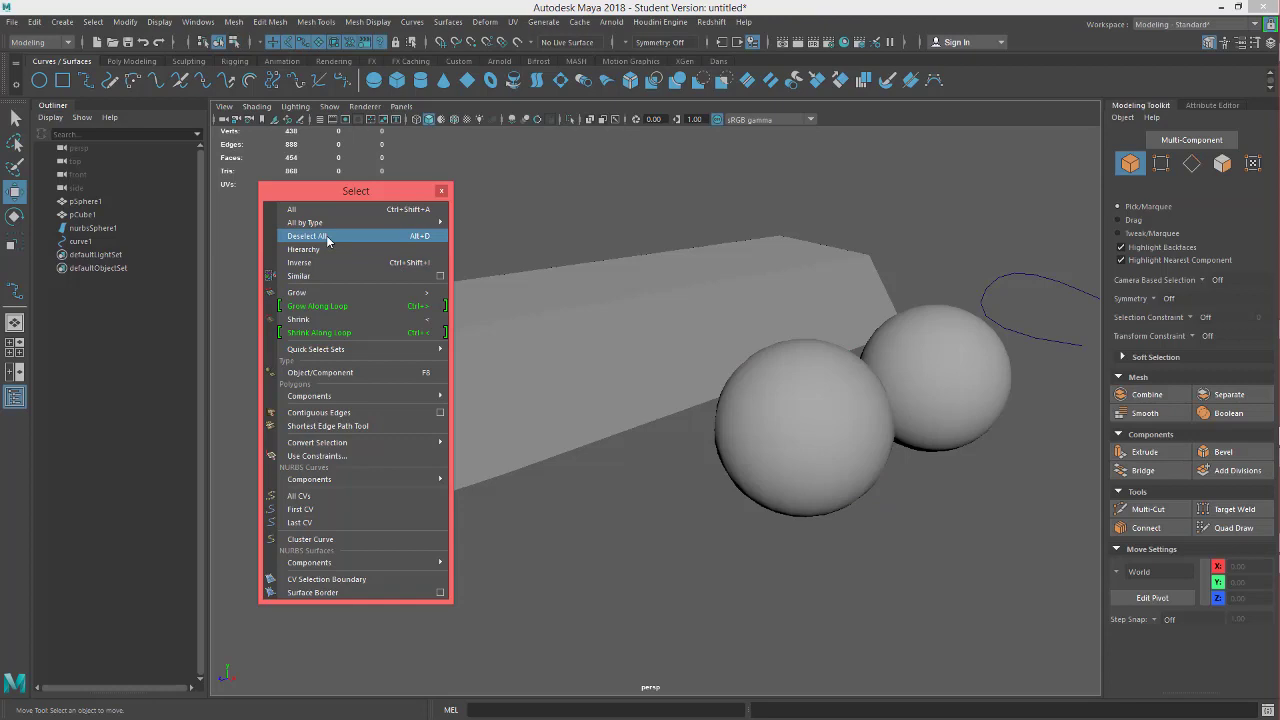
Show wireframe on the shaded objects and select a single front face of the polygon sphere in face mode
{"action": "left_click", "coordinate": [443, 120]}
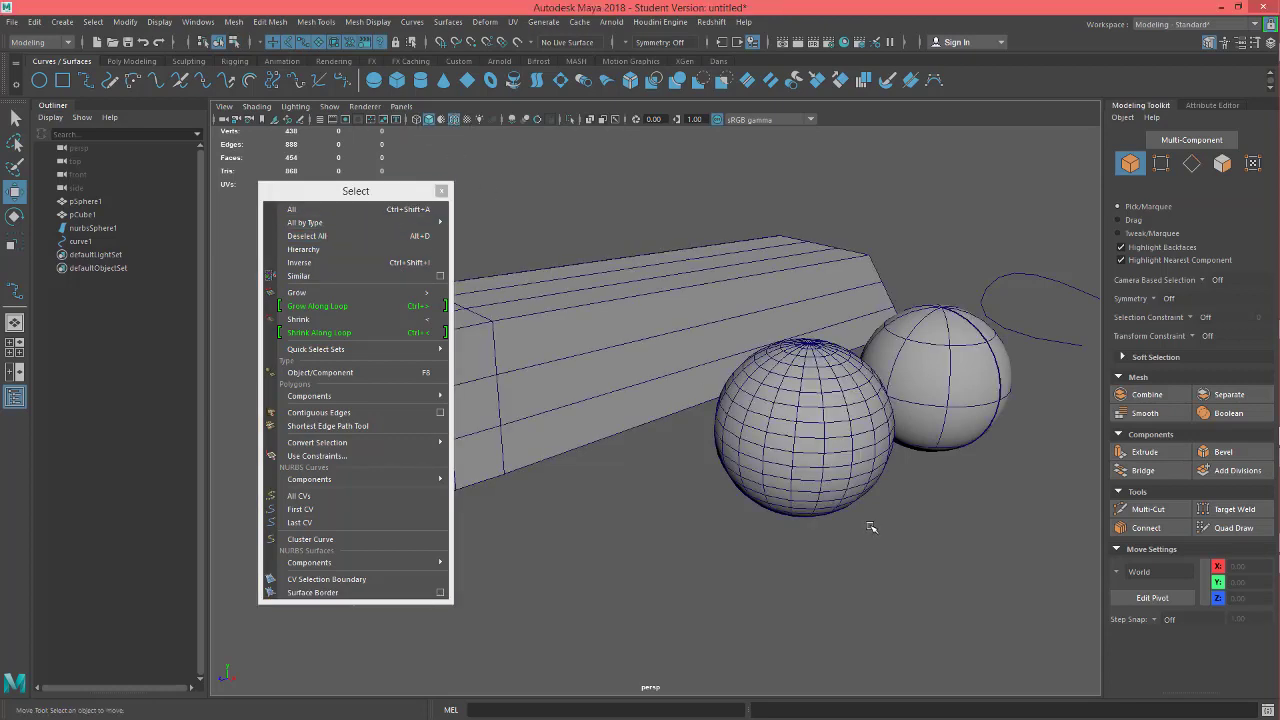
{"action": "left_click", "coordinate": [840, 455]}
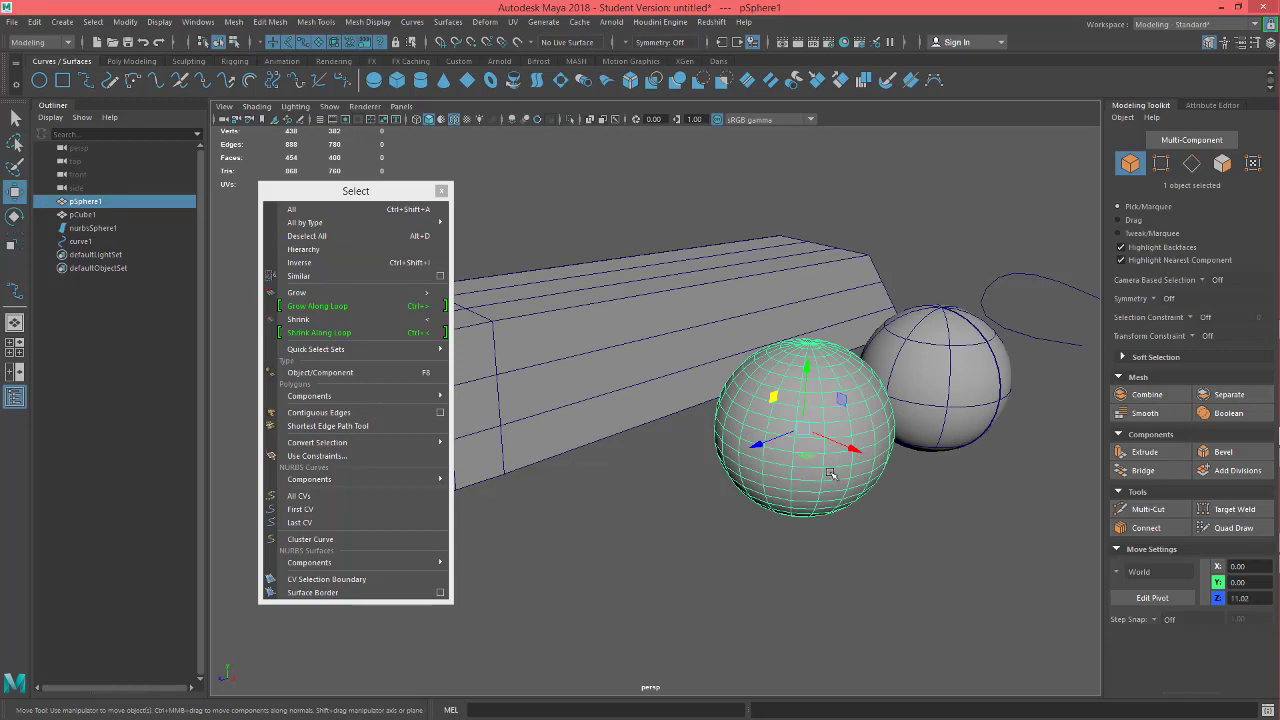
{"action": "key", "text": "F11"}
{"action": "left_click", "coordinate": [750, 556]}
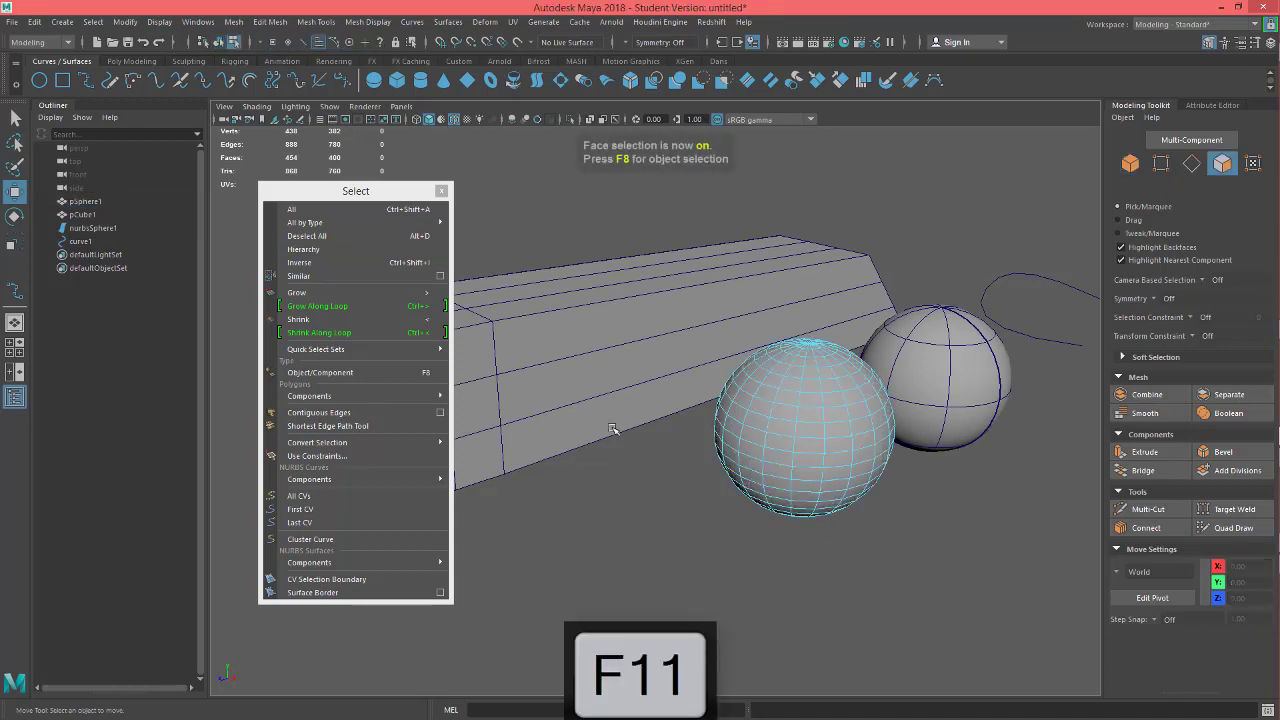
{"action": "left_click", "coordinate": [777, 443]}
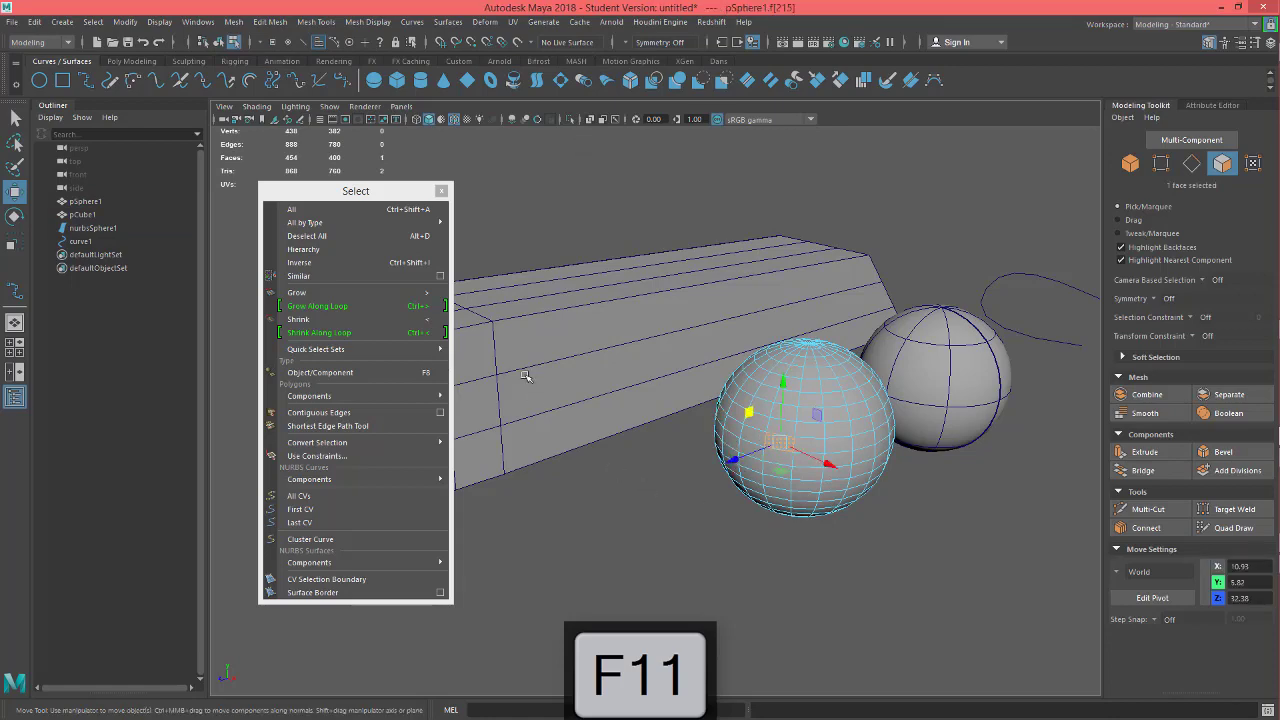
{"action": "right_click_drag", "start_coordinate": [942, 576], "coordinate": [1000, 572], "text": "alt"}
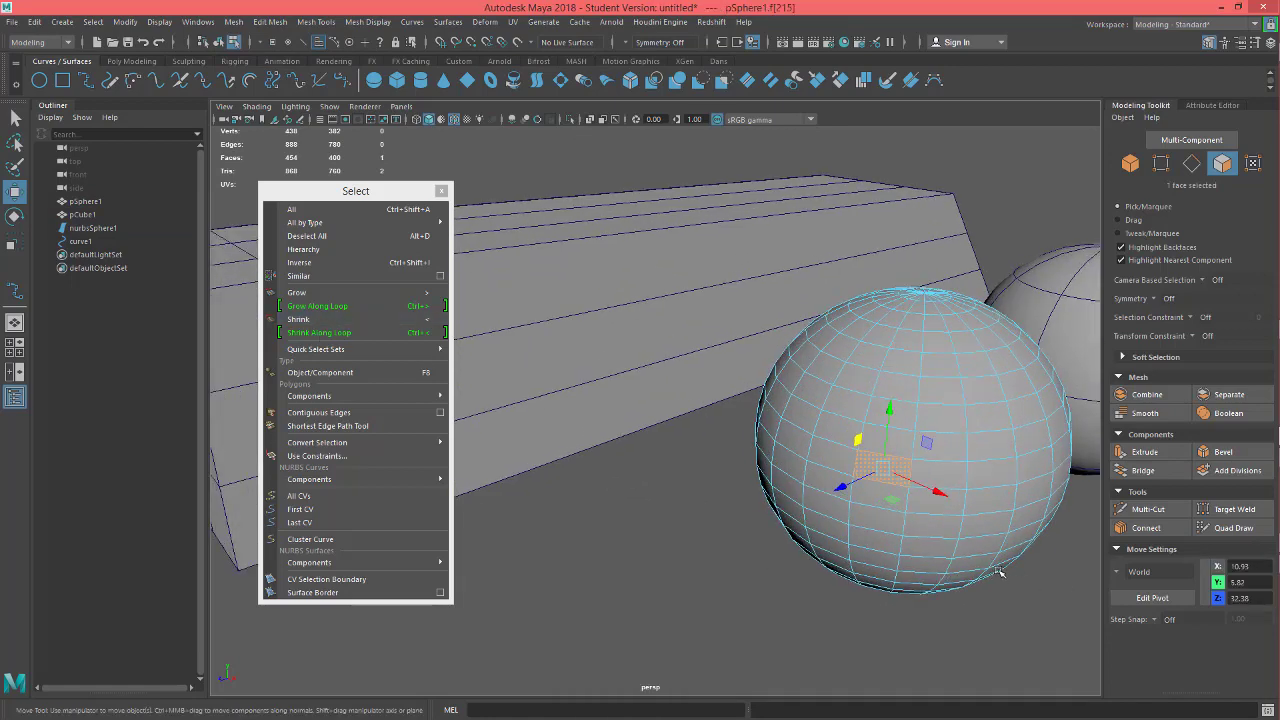
{"action": "middle_click_drag", "start_coordinate": [1000, 572], "coordinate": [862, 568], "text": "alt"}
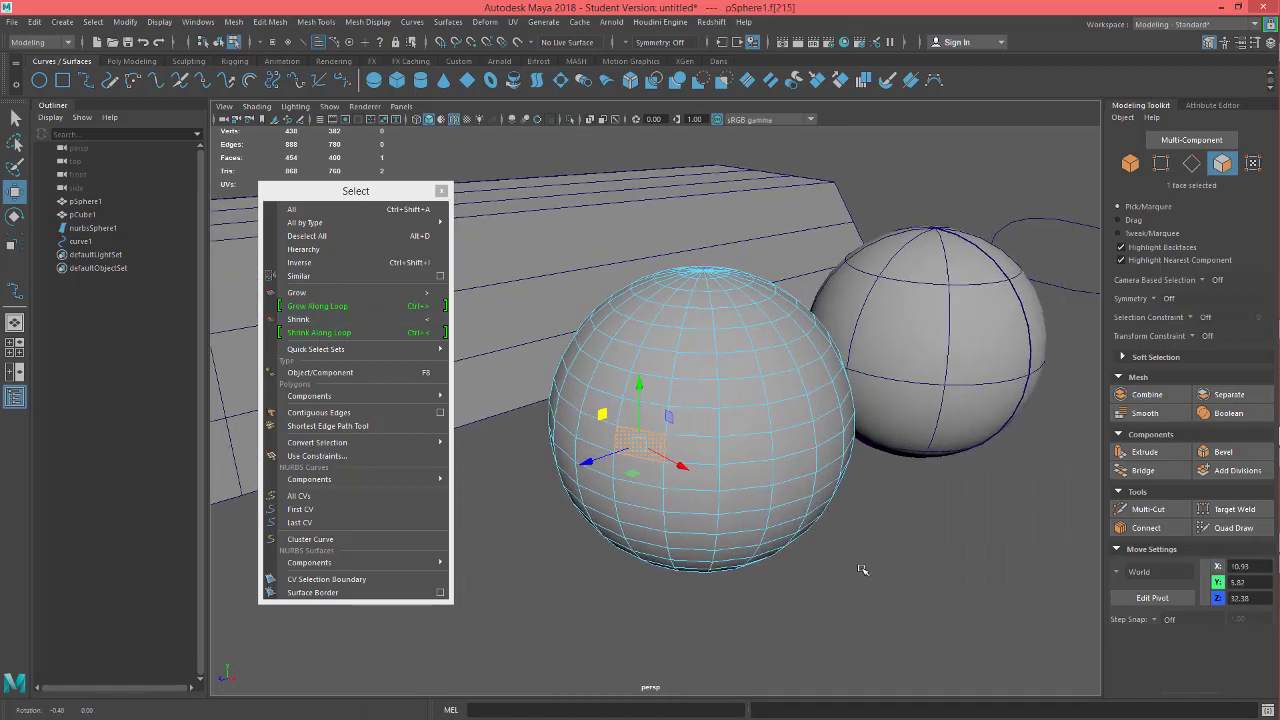
Grow the polygon sphere's face selection outward three times from the single selected face
{"action": "left_click", "coordinate": [314, 295]}
{"action": "left_click", "coordinate": [315, 294]}
{"action": "left_click", "coordinate": [325, 293]}
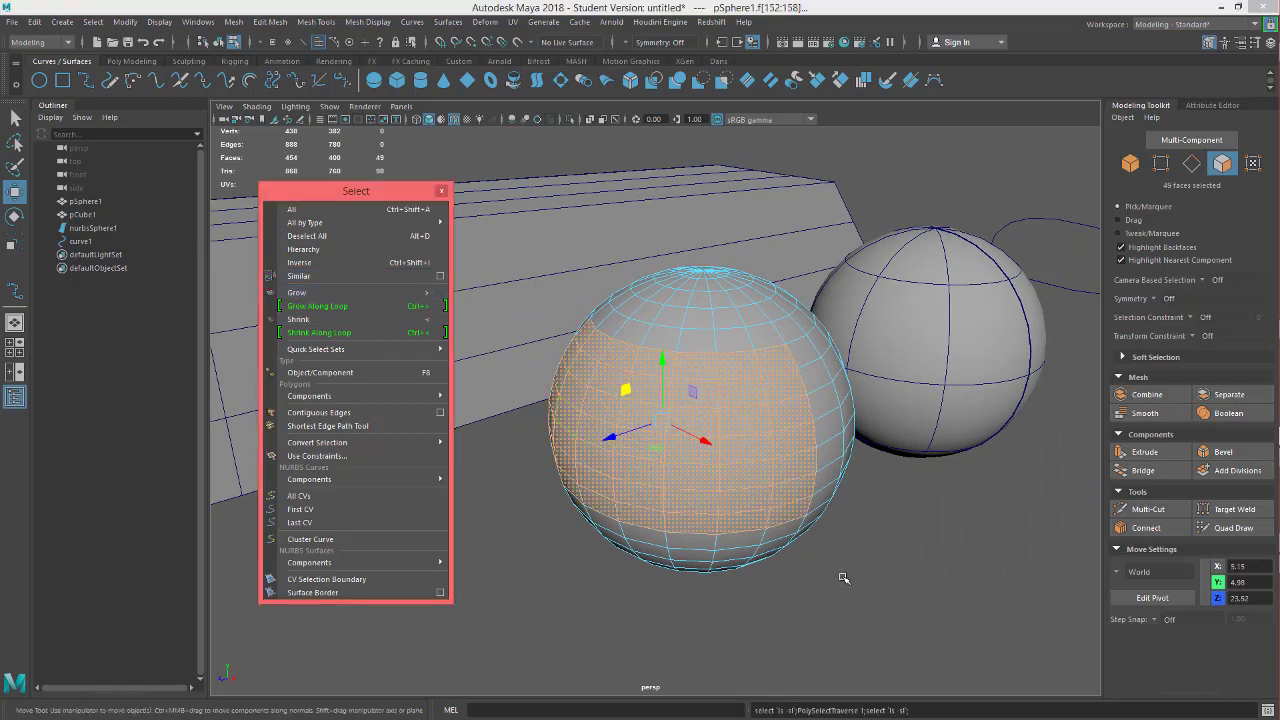
Reselect only the single front face of the polygon sphere and grow the selection four times
{"action": "left_click", "coordinate": [645, 453]}
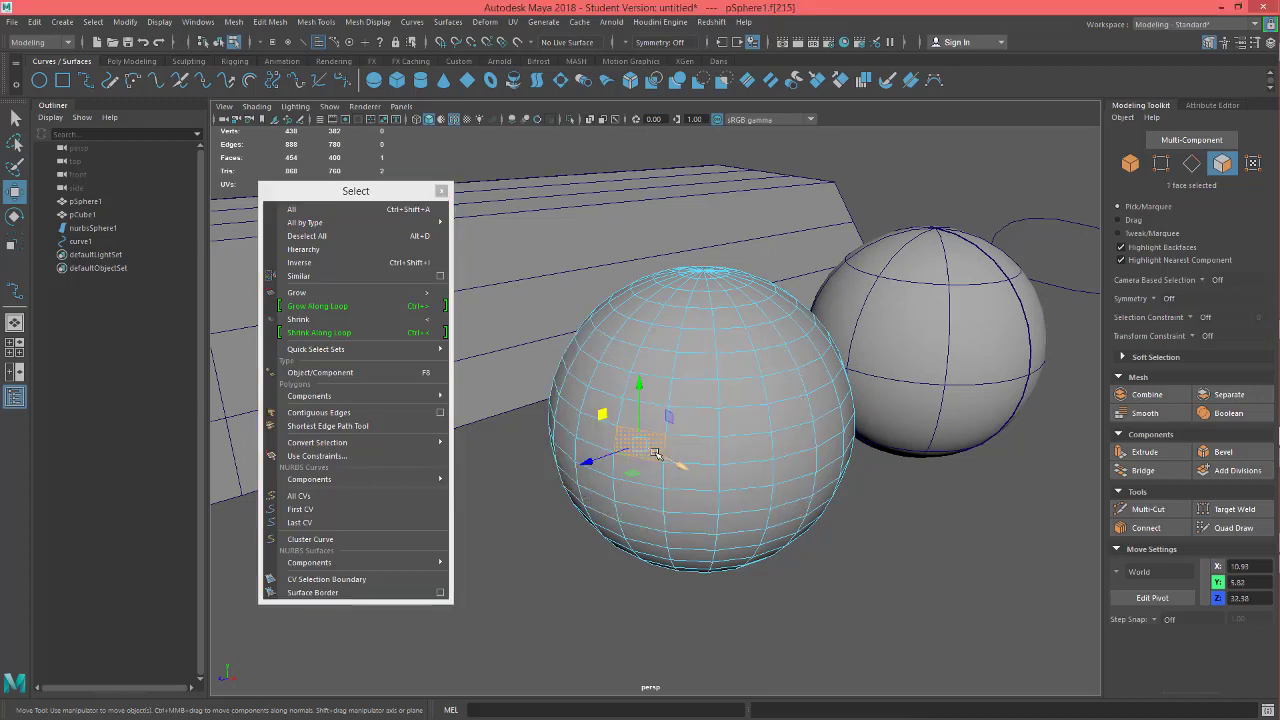
{"action": "key", "text": "shift+period"}
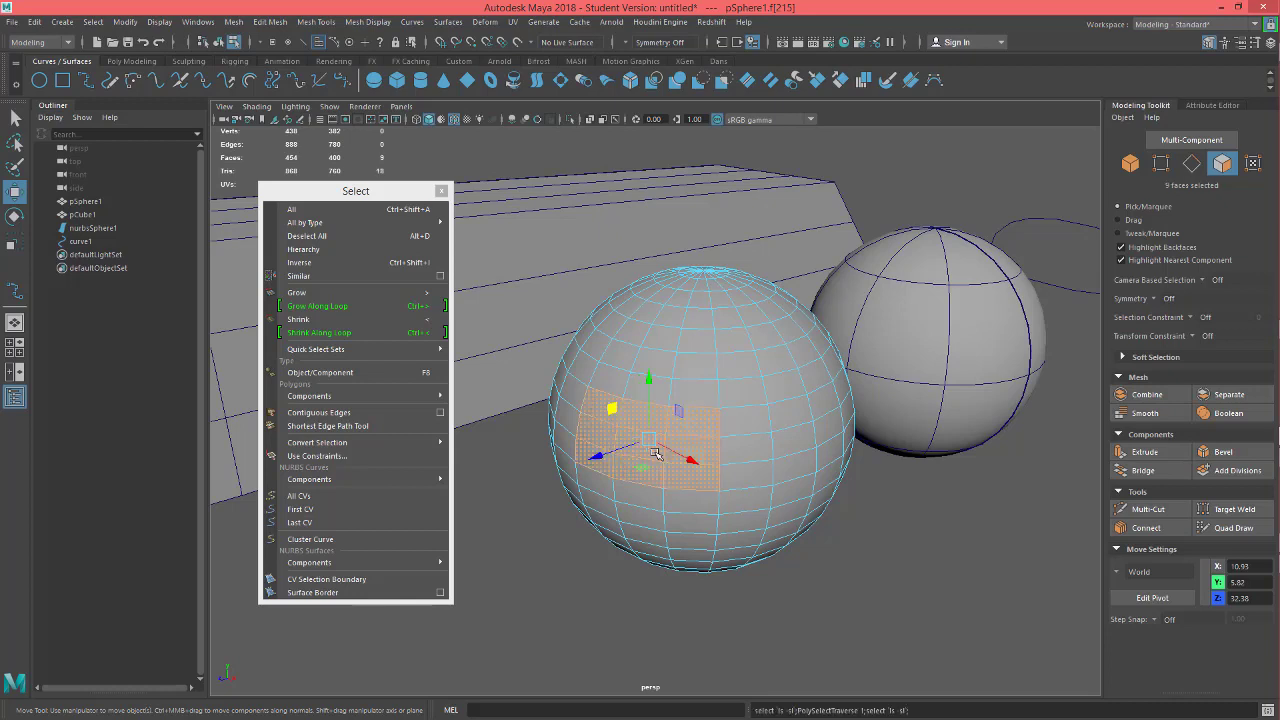
{"action": "key", "text": "shift+period"}
{"action": "key", "text": "shift+period"}
{"action": "key", "text": "shift+period"}
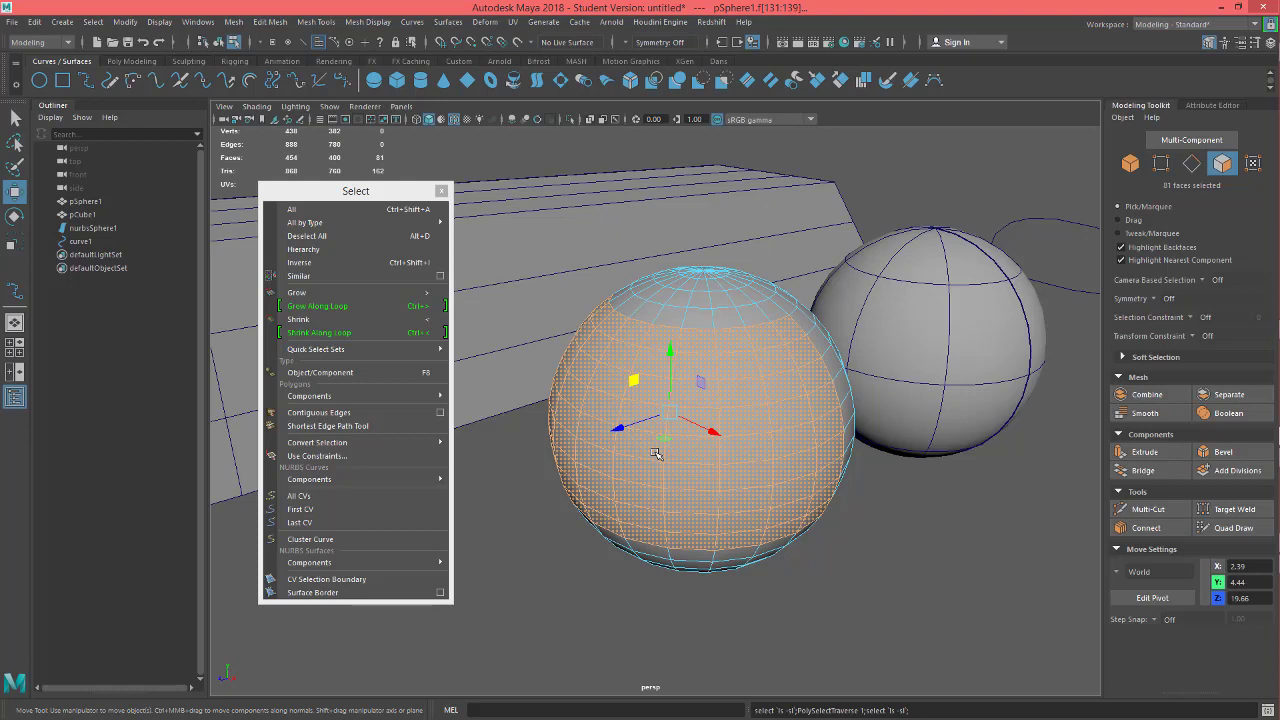
Shrink the grown face selection four times, back to the single front face
{"action": "key", "text": "shift+comma"}
{"action": "key", "text": "shift+comma"}
{"action": "key", "text": "shift+comma"}
{"action": "key", "text": "shift+comma"}
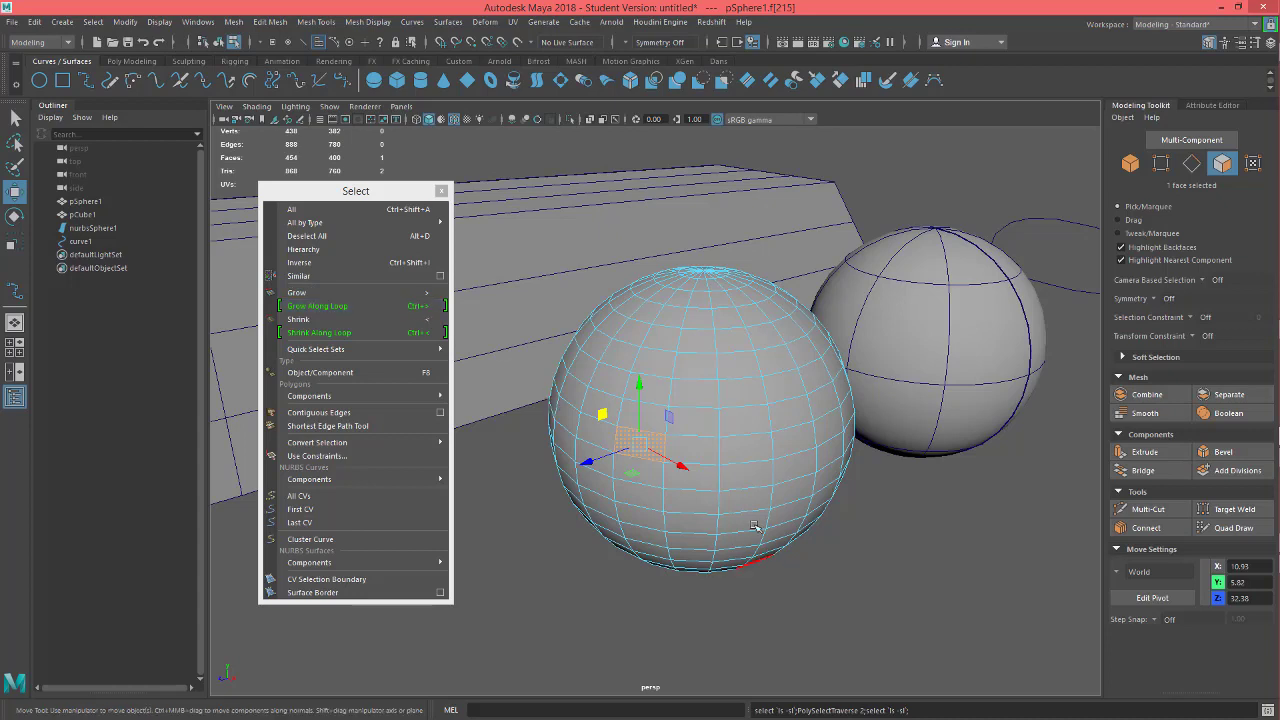
Switch to edge mode and select two adjacent horizontal edges on the front of the polygon sphere
{"action": "right_click_drag", "start_coordinate": [747, 322], "coordinate": [758, 292]}
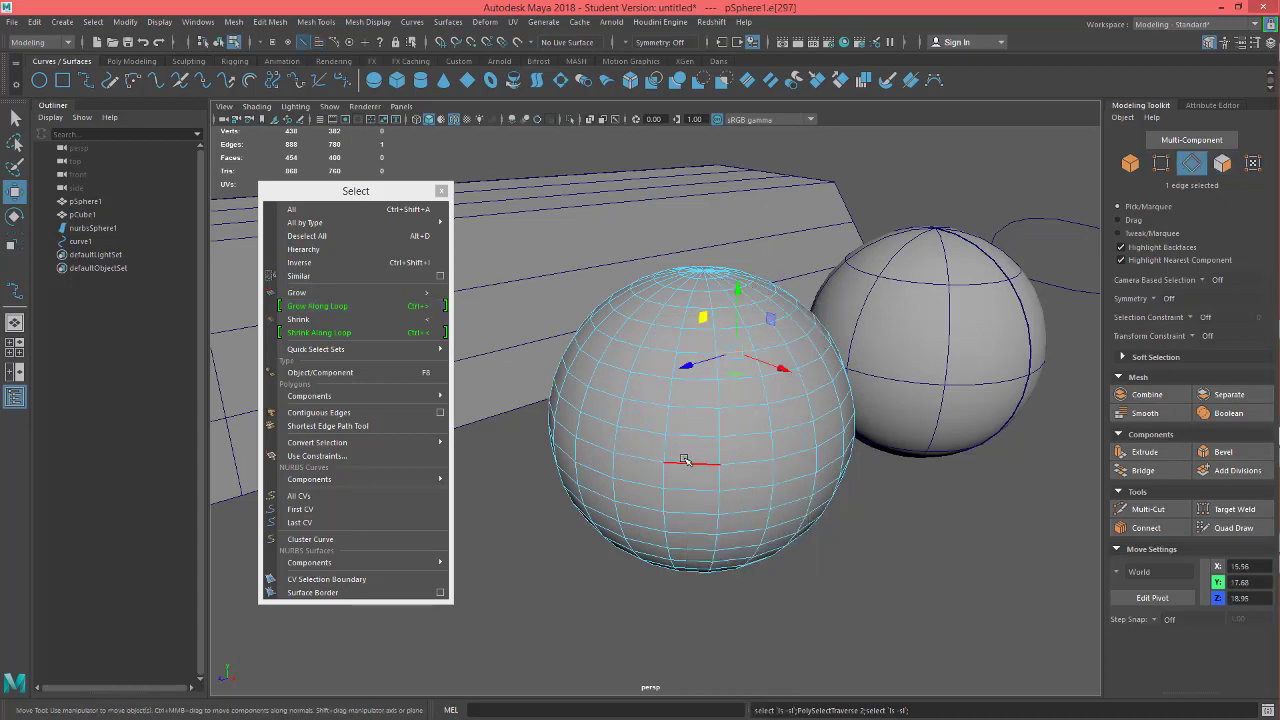
{"action": "left_click", "coordinate": [760, 455]}
{"action": "left_click", "coordinate": [758, 455], "text": "shift"}
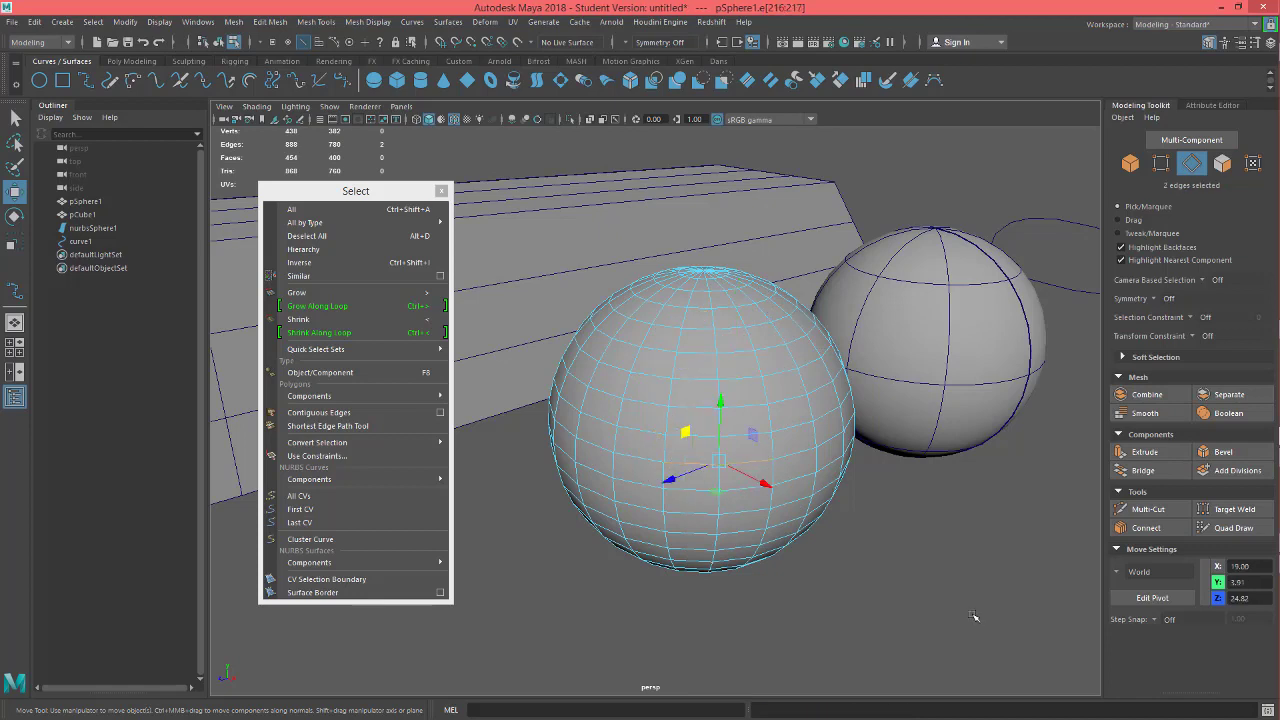
Grow the edge selection along its loop twice, and shrink it along the loop twice
{"action": "left_click", "coordinate": [348, 304]}
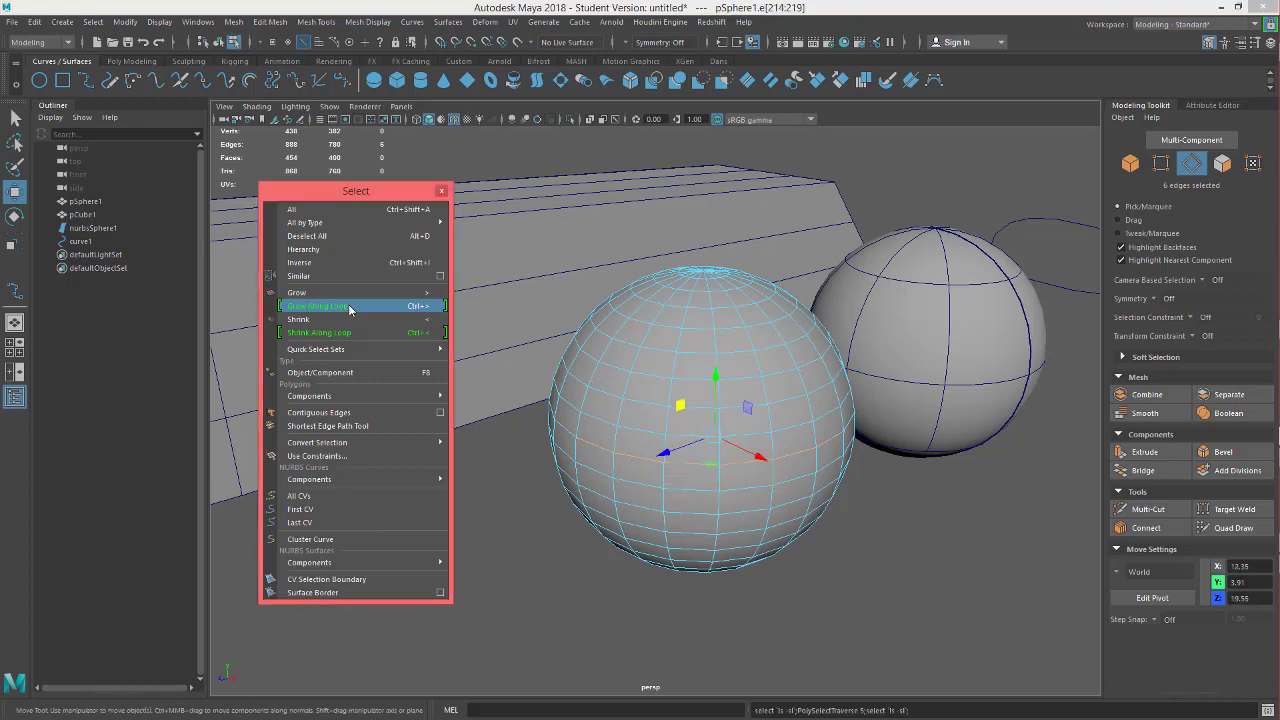
{"action": "left_click", "coordinate": [348, 304]}
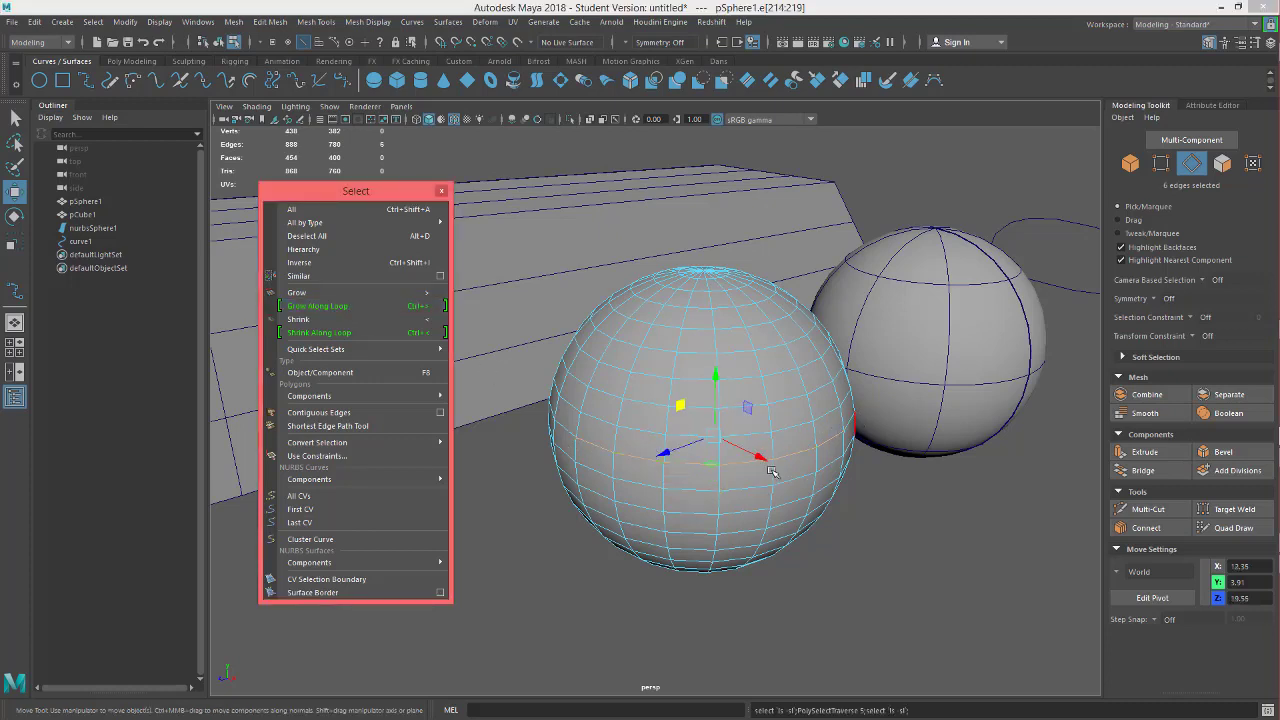
{"action": "left_click", "coordinate": [344, 334]}
{"action": "left_click", "coordinate": [346, 336]}
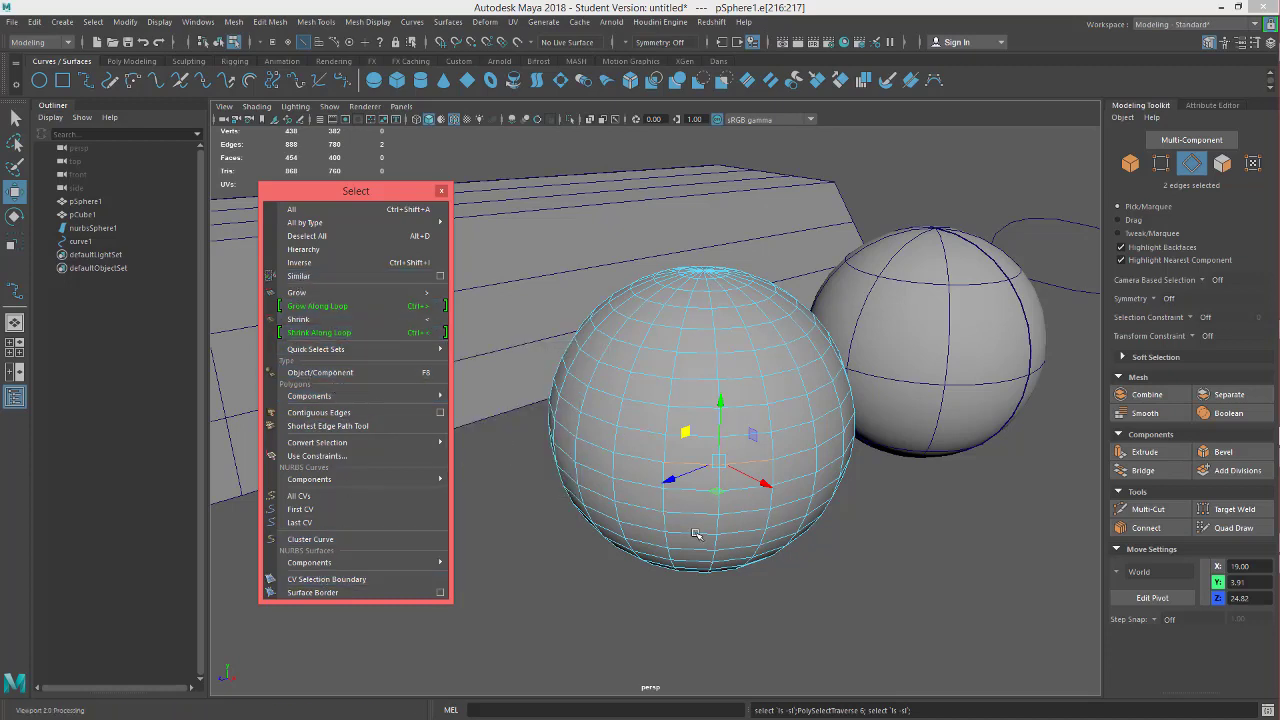
Switch the polygon sphere to face mode and box-select its lower front faces
{"action": "left_click_drag", "start_coordinate": [812, 608], "coordinate": [806, 594], "text": "alt"}
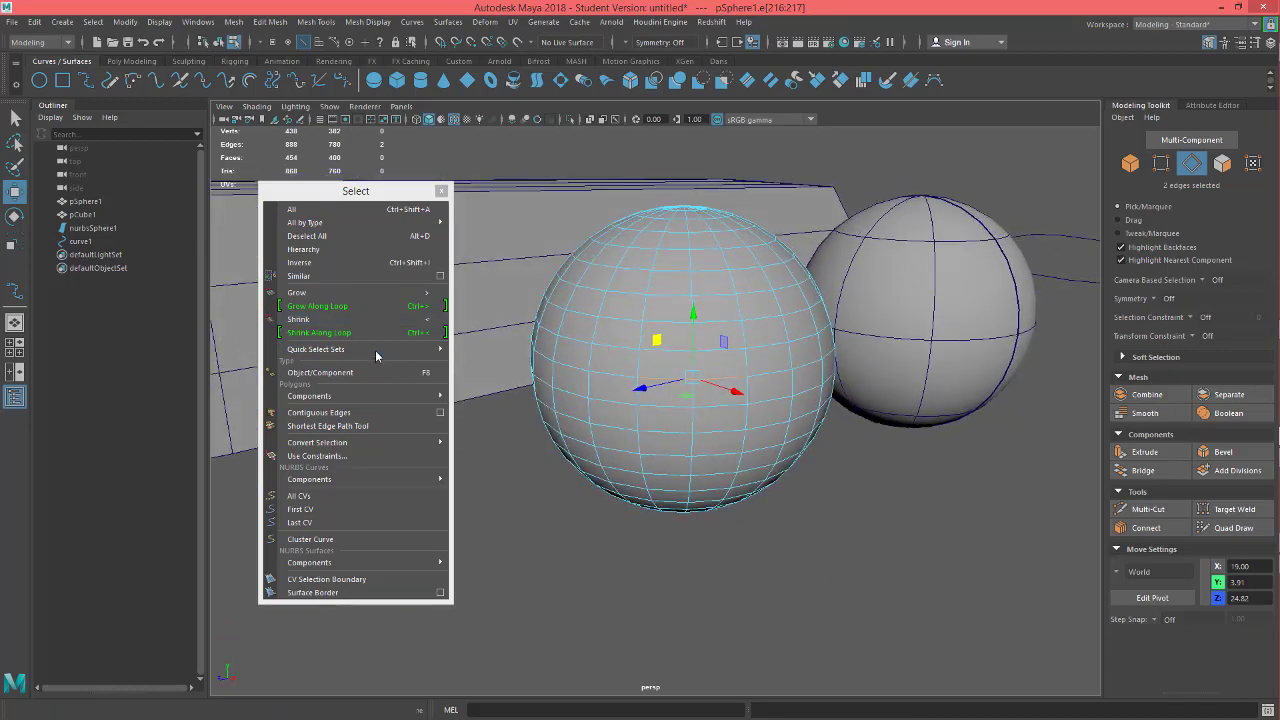
{"action": "mouse_move", "coordinate": [375, 348]}
{"action": "left_click_drag", "start_coordinate": [827, 565], "coordinate": [684, 430]}
{"action": "right_click_drag", "start_coordinate": [792, 405], "coordinate": [845, 348]}
{"action": "left_click_drag", "start_coordinate": [873, 556], "coordinate": [651, 418]}
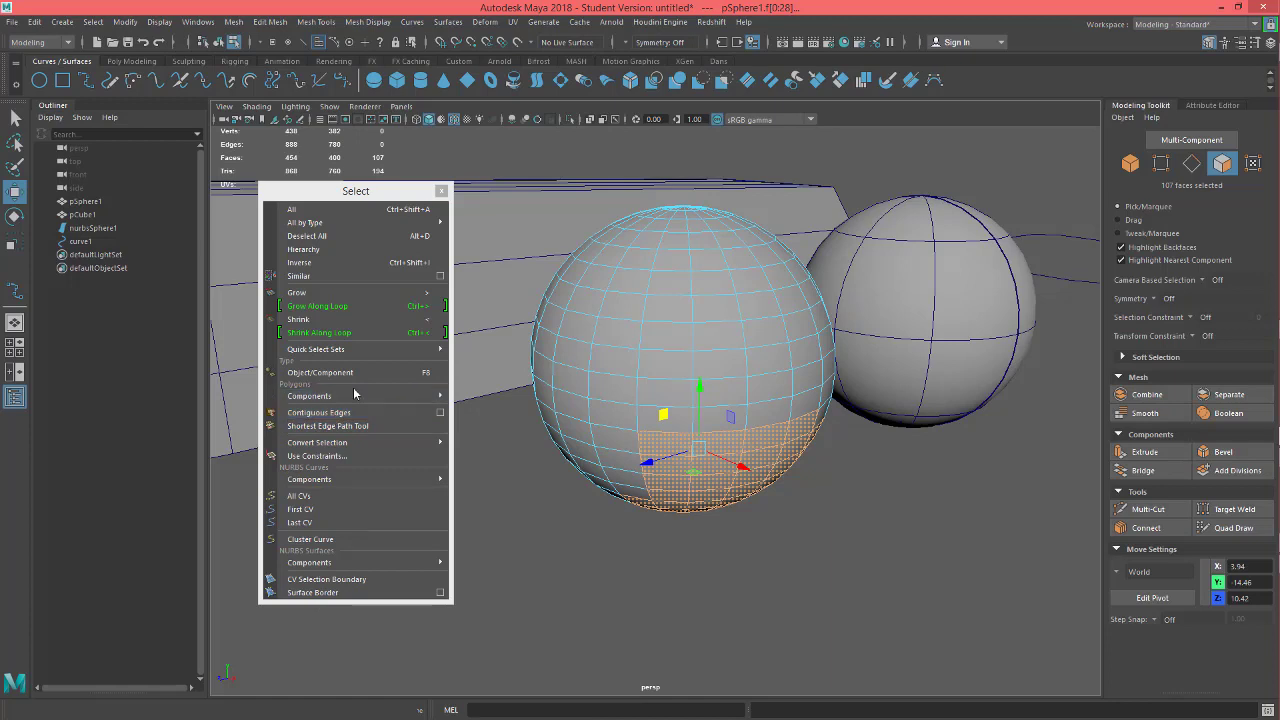
Create a quick select set named "polys" from the selected faces of the polygon sphere
{"action": "mouse_move", "coordinate": [355, 400]}
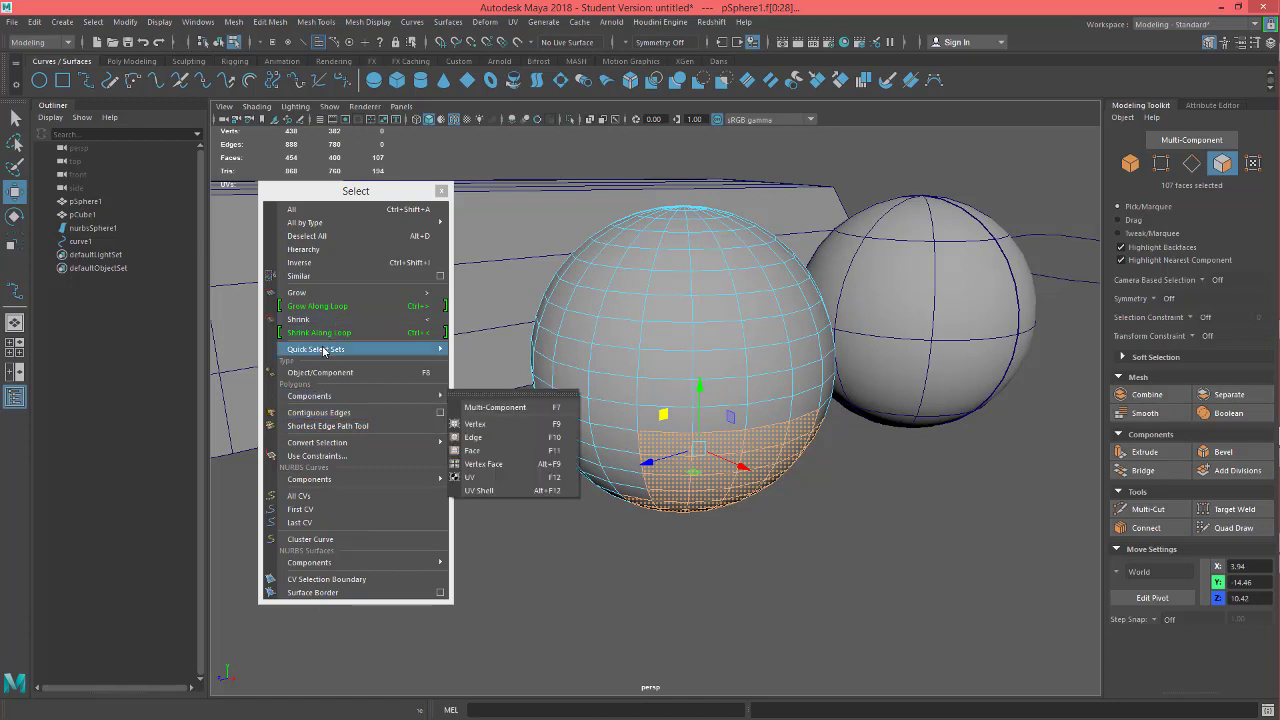
{"action": "mouse_move", "coordinate": [323, 350]}
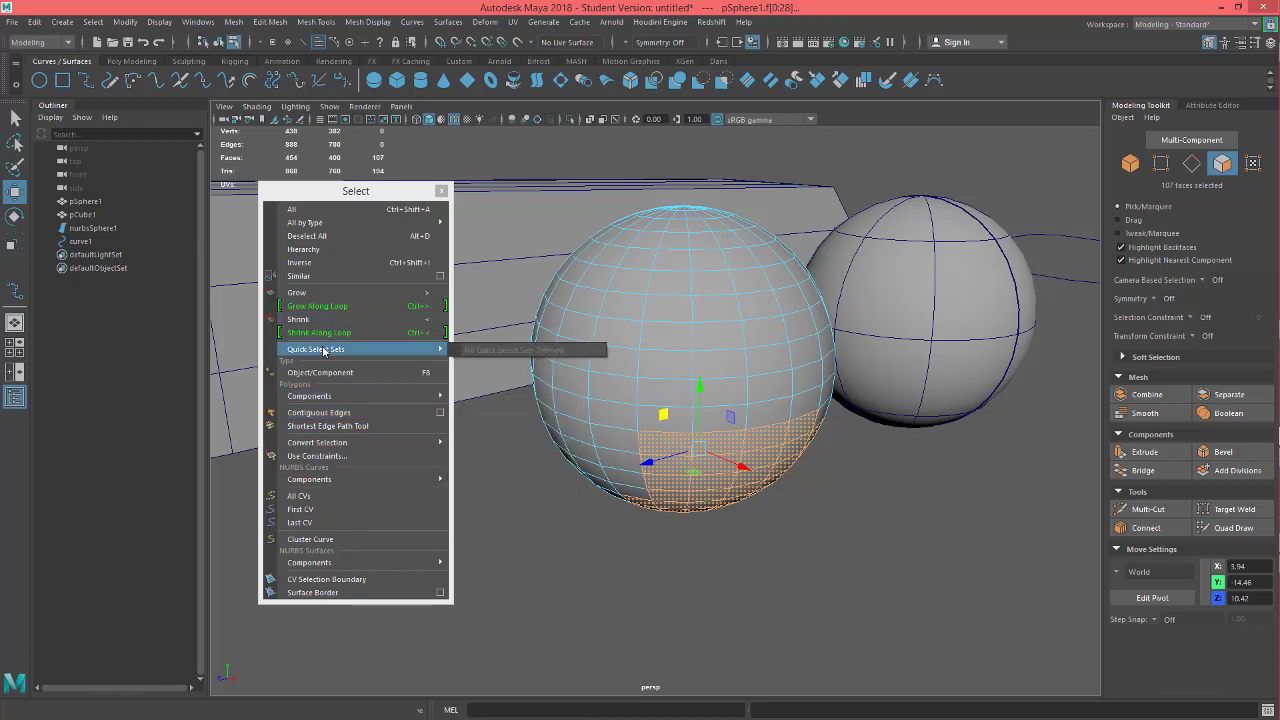
{"action": "left_click", "coordinate": [100, 24]}
{"action": "mouse_move", "coordinate": [70, 24]}
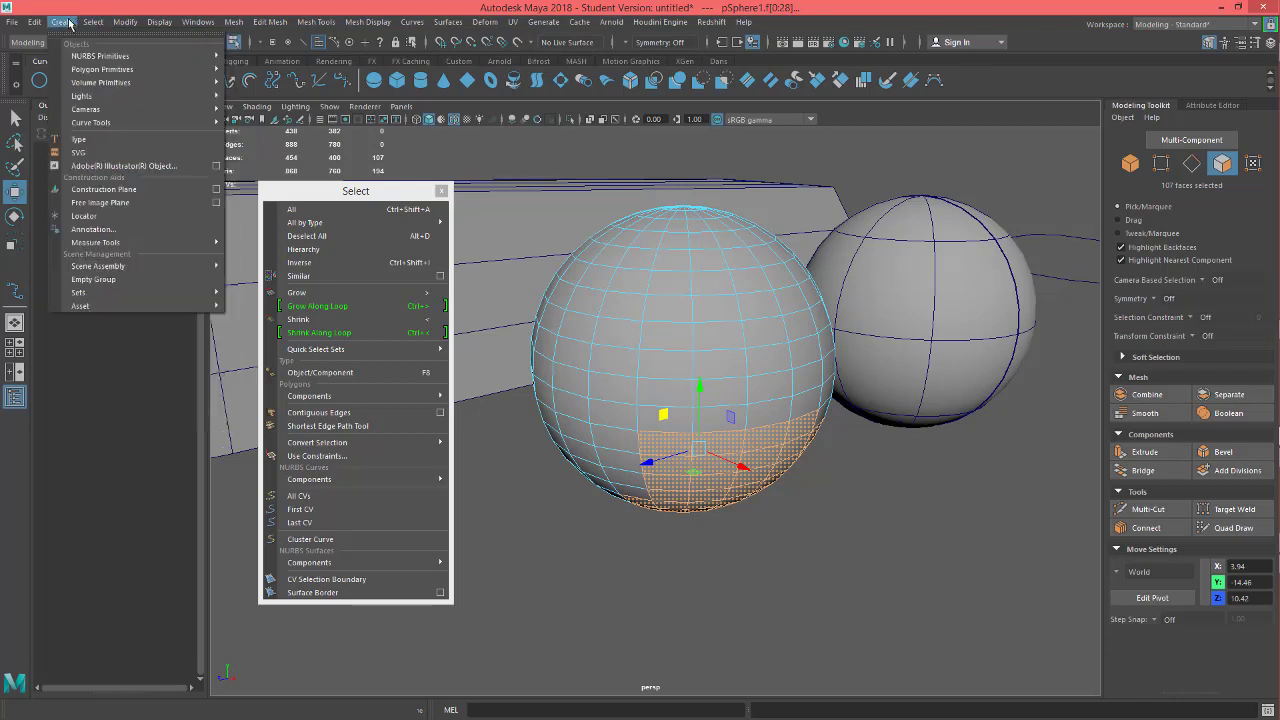
{"action": "mouse_move", "coordinate": [111, 297]}
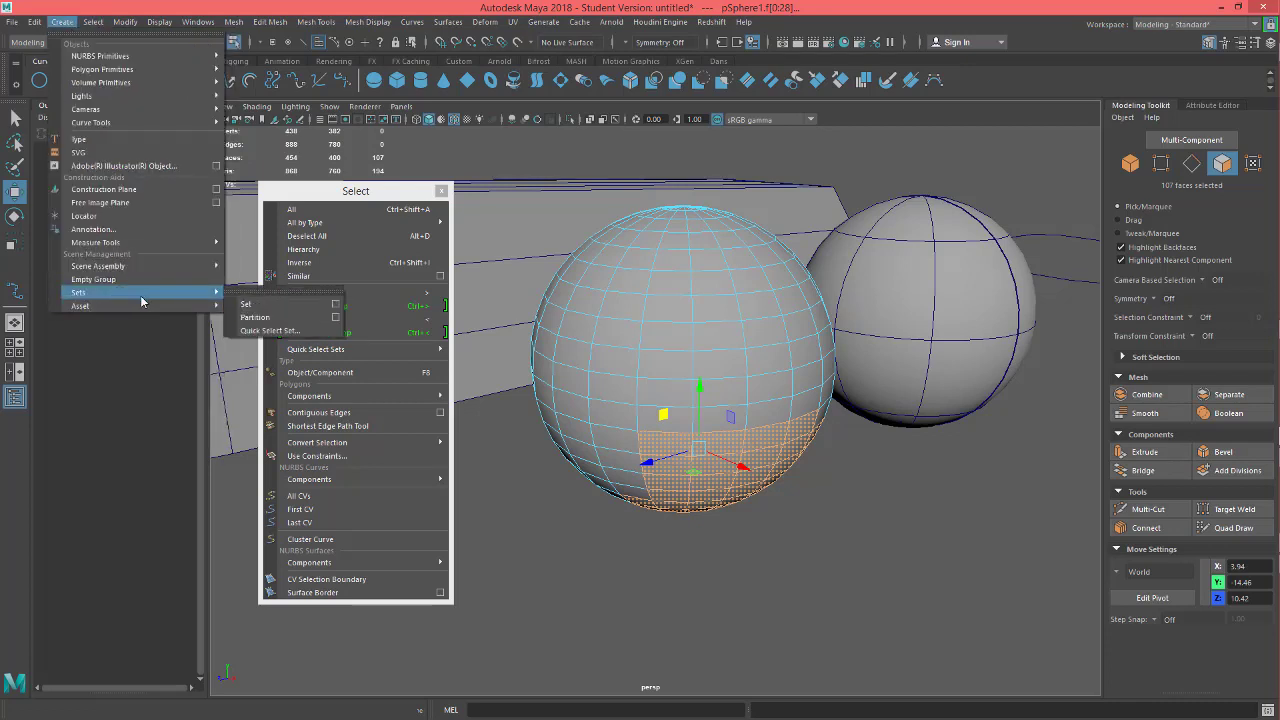
{"action": "left_click", "coordinate": [272, 331]}
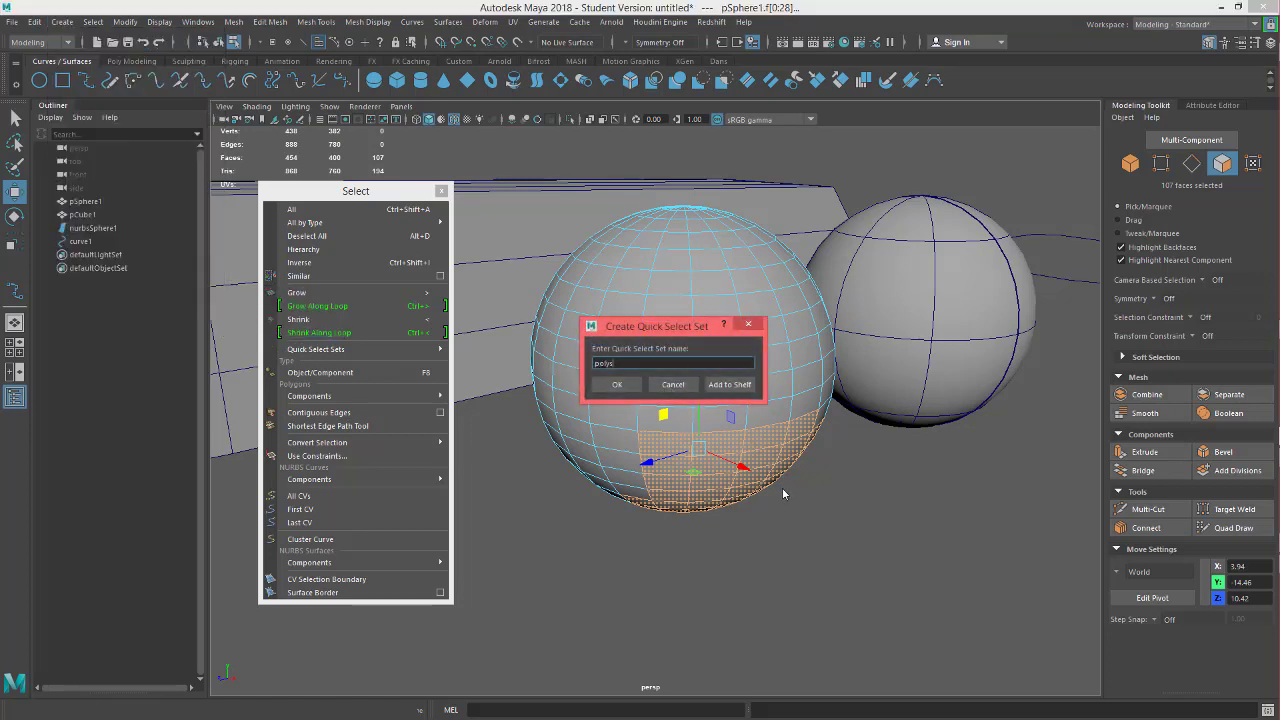
{"action": "key", "text": "Return"}
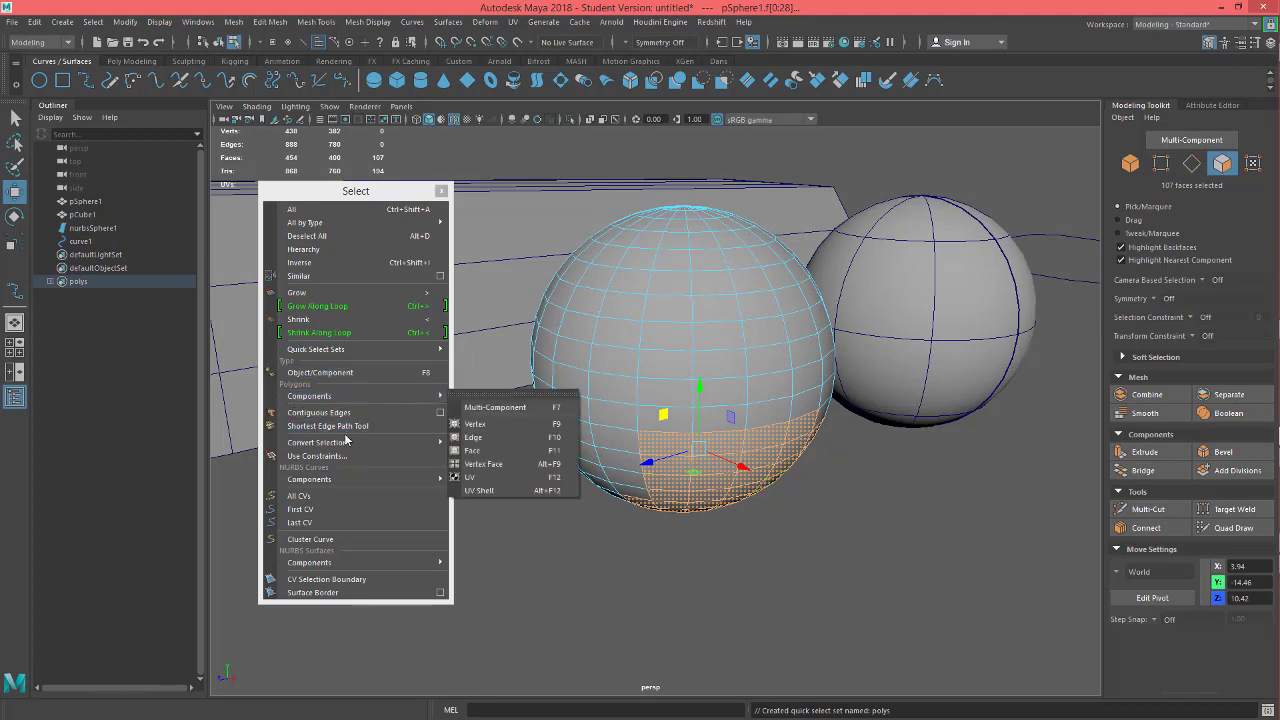
Expand the polys set in the Outliner to review its member faces, and collapse it again
{"action": "left_click", "coordinate": [50, 281]}
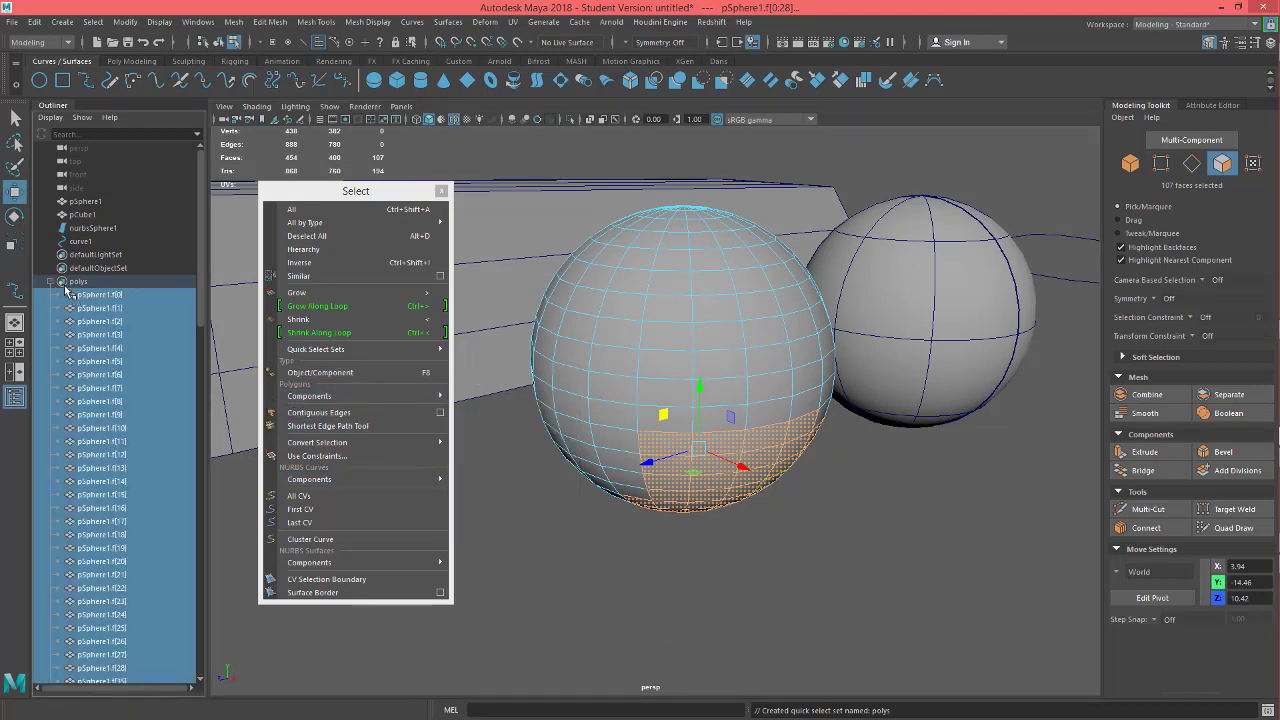
{"action": "scroll", "coordinate": [129, 424], "scroll_direction": "down", "scroll_amount": 3}
{"action": "scroll", "coordinate": [130, 425], "scroll_direction": "up", "scroll_amount": 3}
{"action": "left_click", "coordinate": [51, 283]}
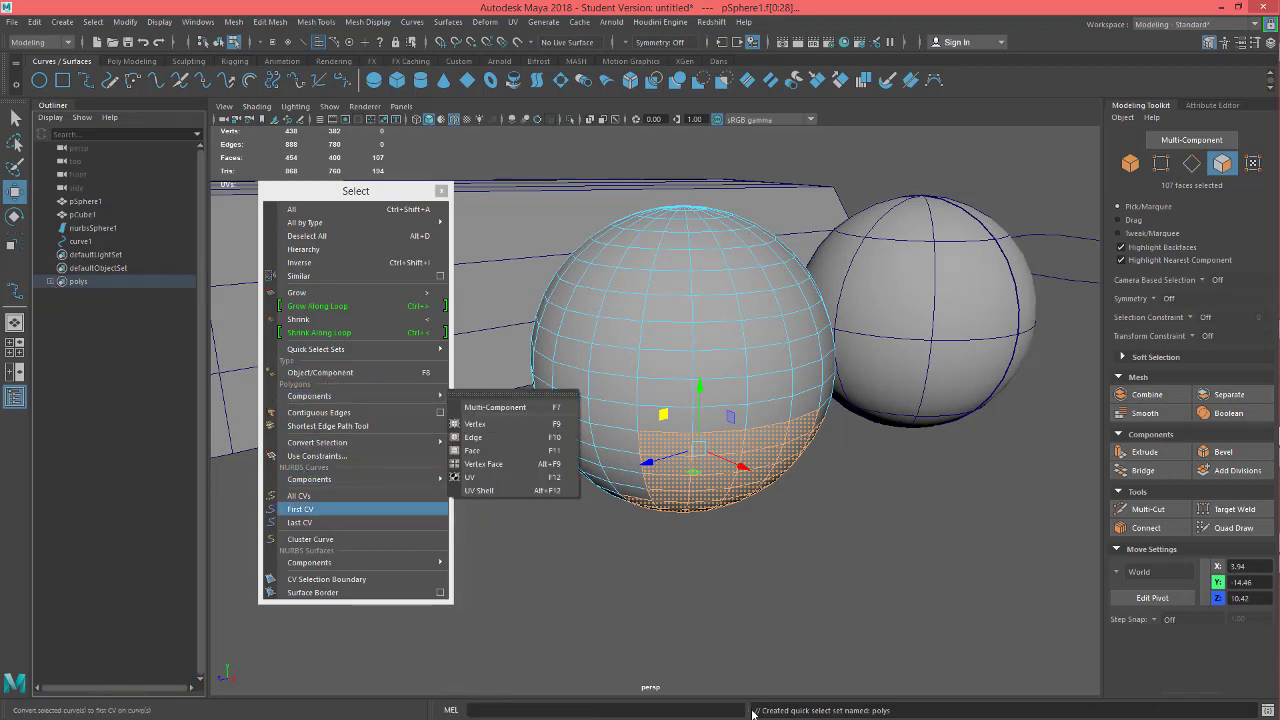
Clear the face selection and recall the stored faces through the polys quick select set
{"action": "left_click", "coordinate": [220, 374]}
{"action": "mouse_move", "coordinate": [365, 353]}
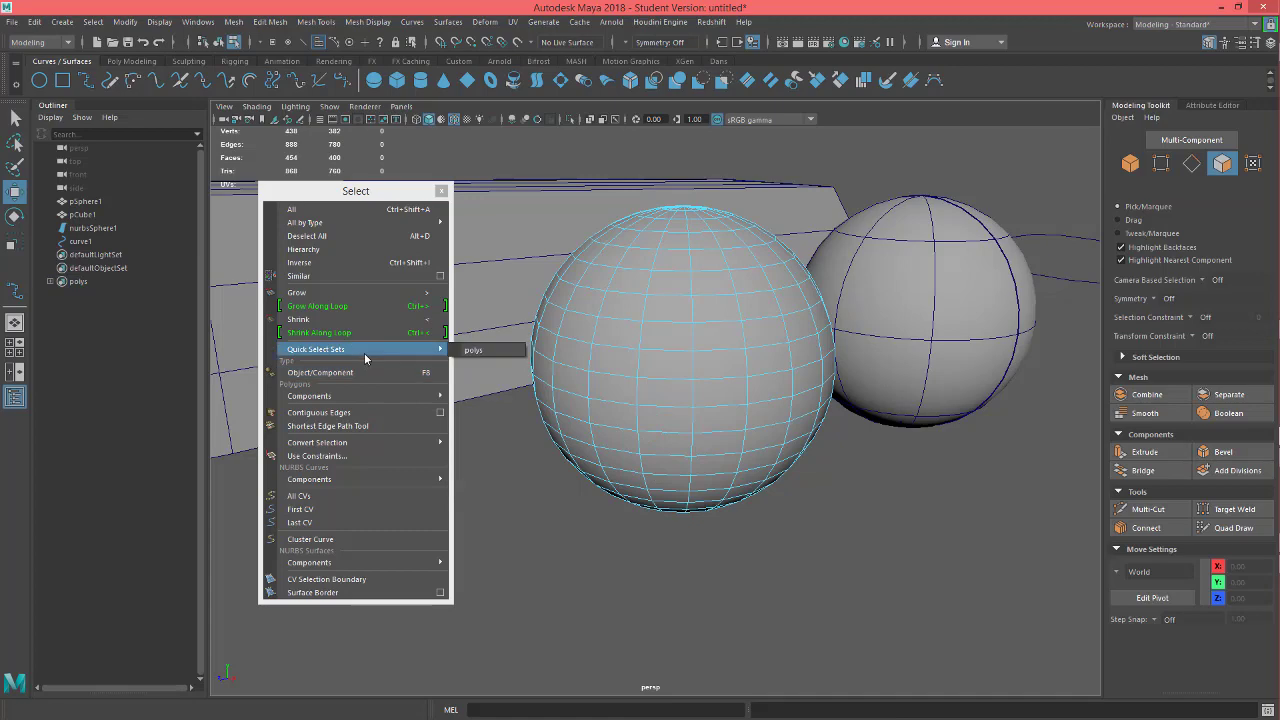
{"action": "left_click", "coordinate": [490, 352]}
{"action": "left_click_drag", "start_coordinate": [807, 576], "coordinate": [767, 471], "text": "alt"}
{"action": "middle_click_drag", "start_coordinate": [767, 471], "coordinate": [789, 631], "text": "alt"}
{"action": "left_click_drag", "start_coordinate": [829, 626], "coordinate": [829, 615], "text": "alt"}
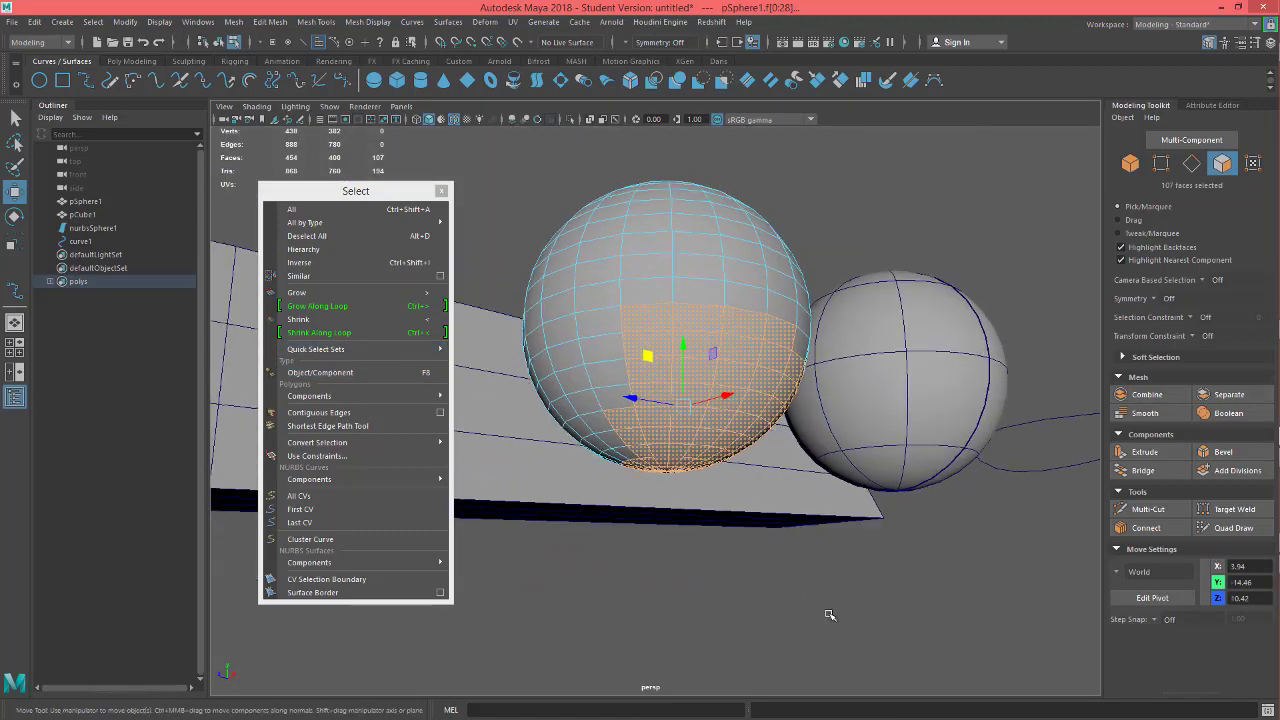
Switch the polygon sphere from component to object selection and open the list of polygon component modes
{"action": "left_click", "coordinate": [430, 376]}
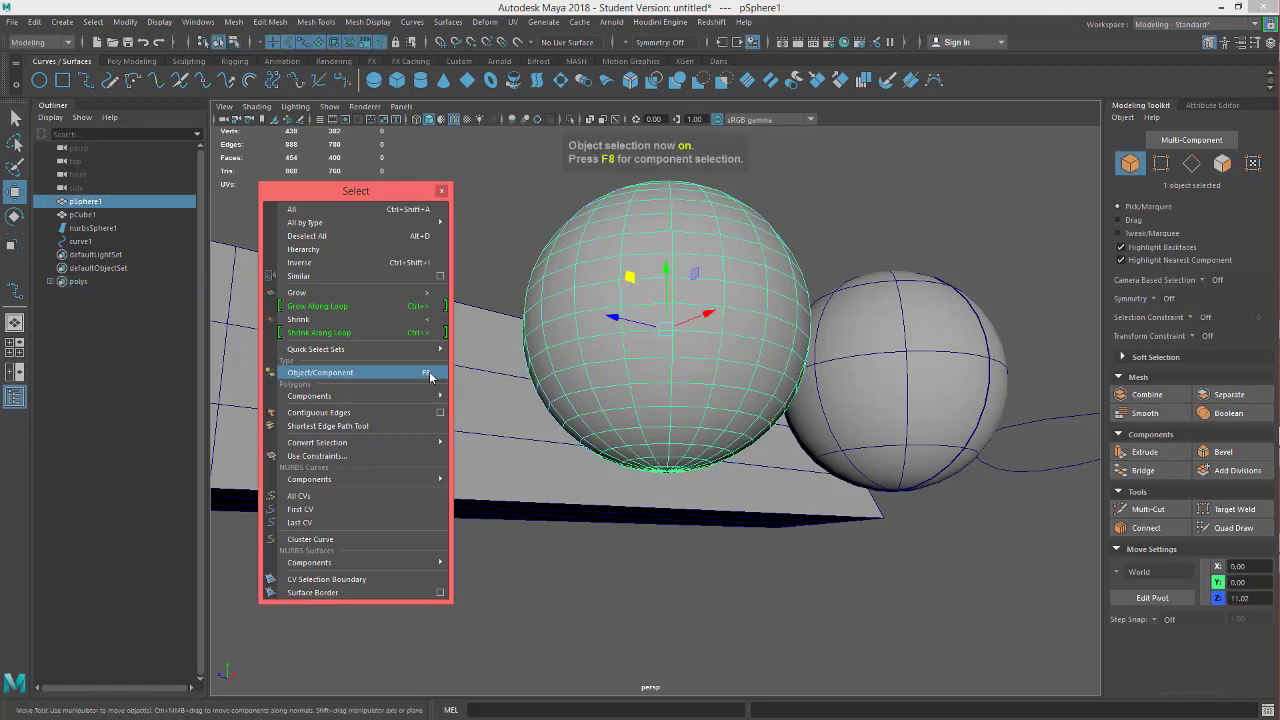
{"action": "left_click_drag", "start_coordinate": [654, 526], "coordinate": [677, 514], "text": "alt"}
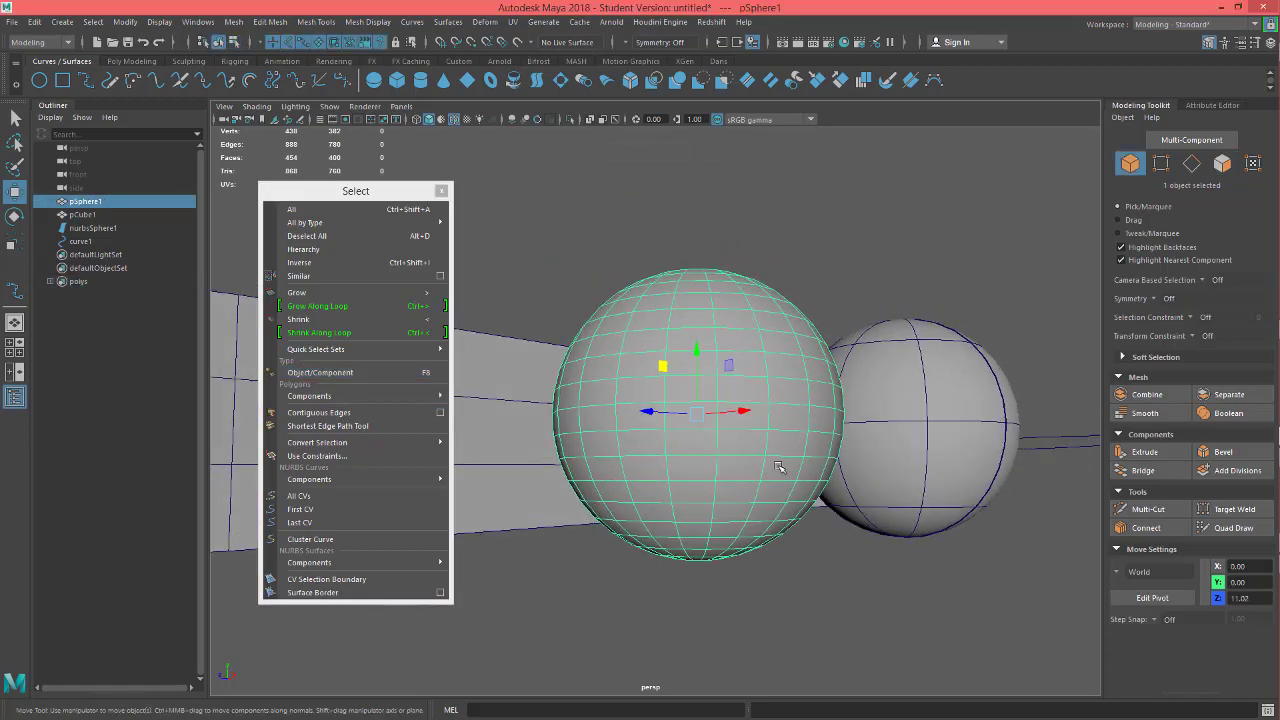
{"action": "left_click_drag", "start_coordinate": [779, 467], "coordinate": [811, 508], "text": "alt"}
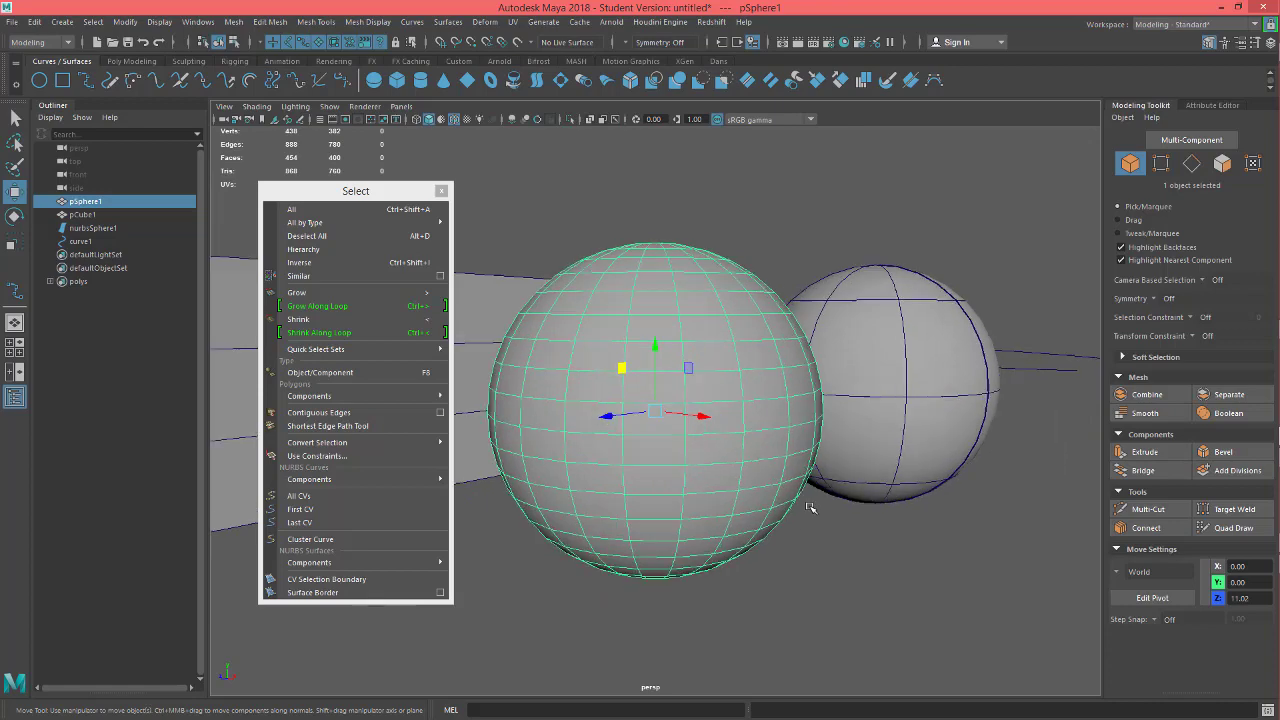
{"action": "right_click_drag", "start_coordinate": [861, 561], "coordinate": [783, 565], "text": "alt"}
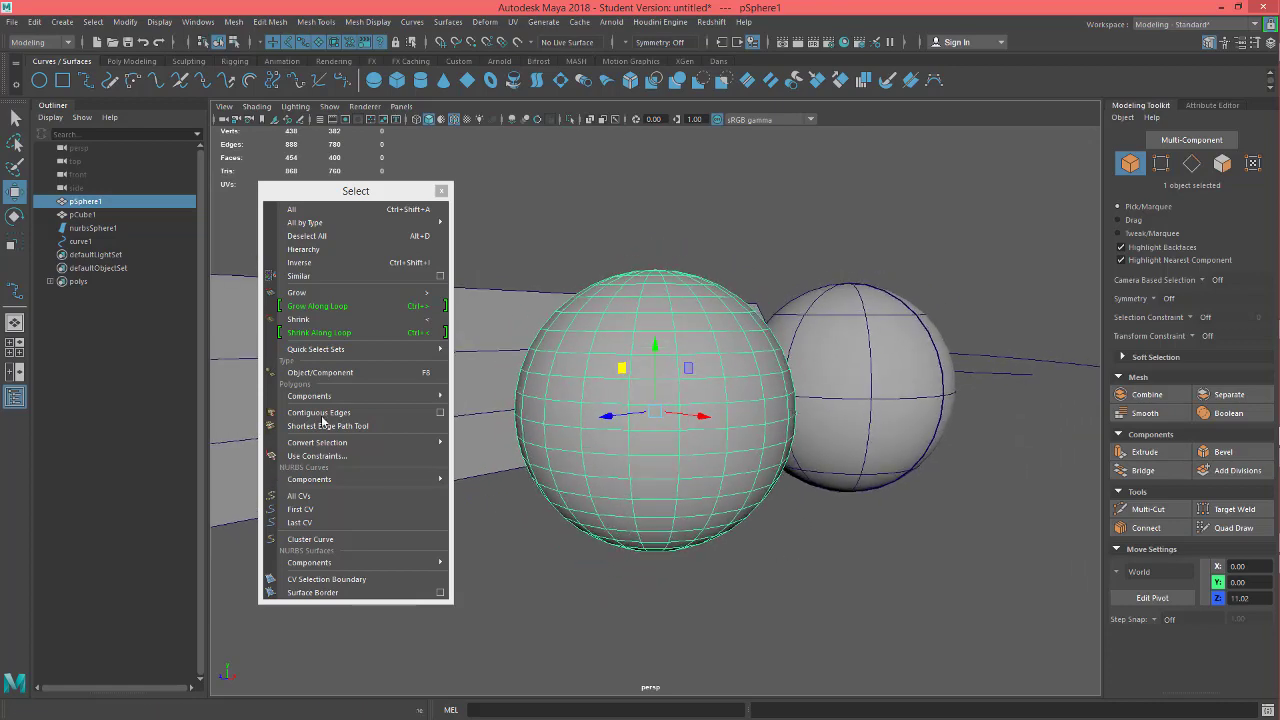
{"action": "mouse_move", "coordinate": [332, 400]}
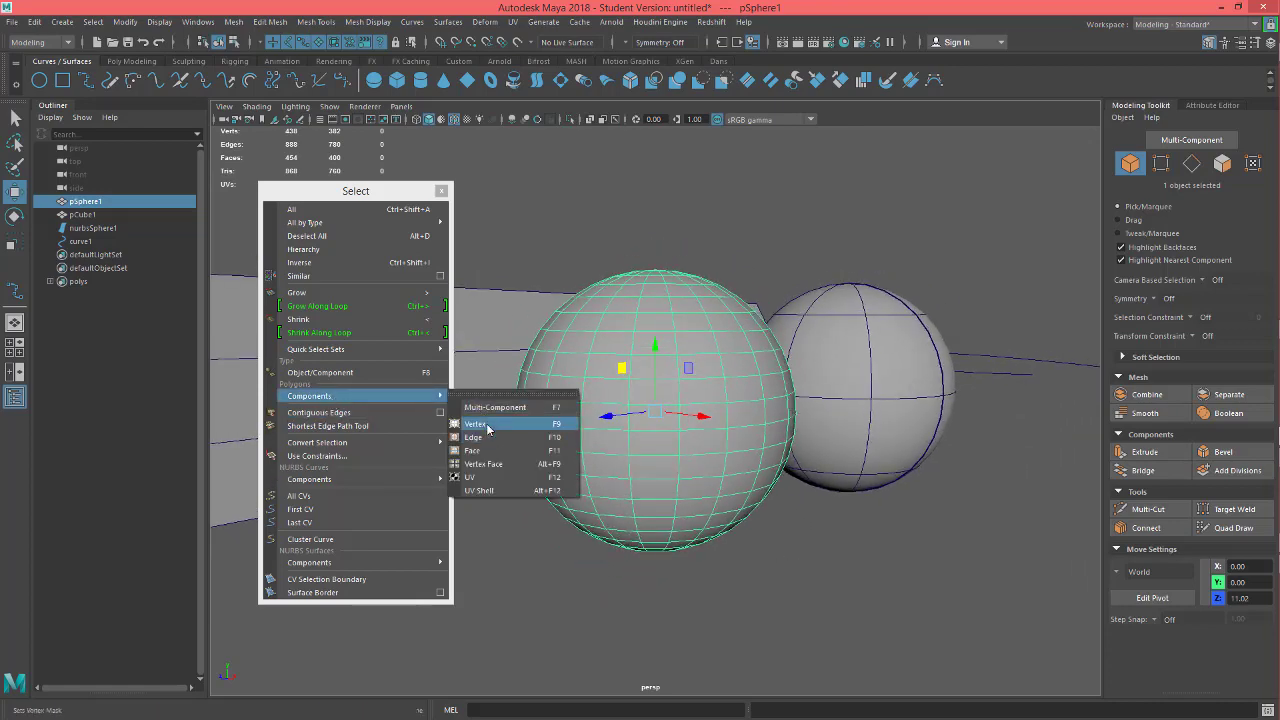
Switch the polygon sphere to Vertex mode, try Vertex Face mode, and return it to Vertex mode
{"action": "left_click", "coordinate": [476, 424]}
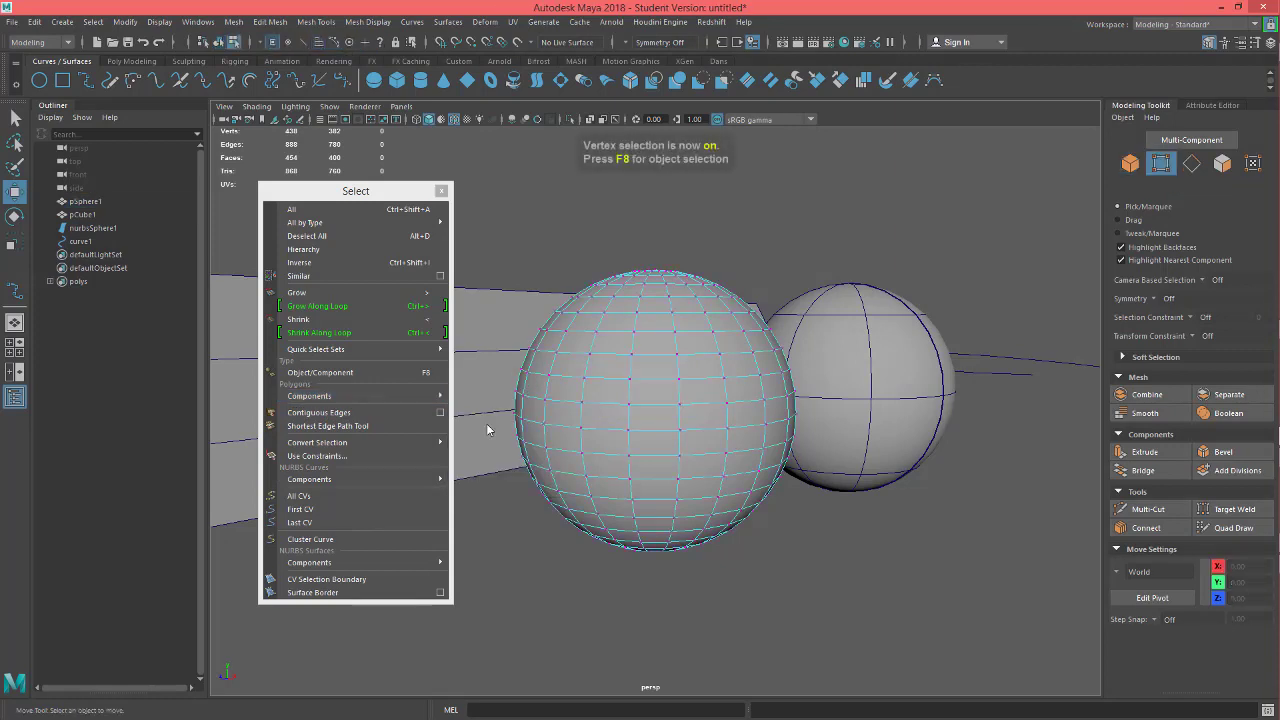
{"action": "mouse_move", "coordinate": [353, 398]}
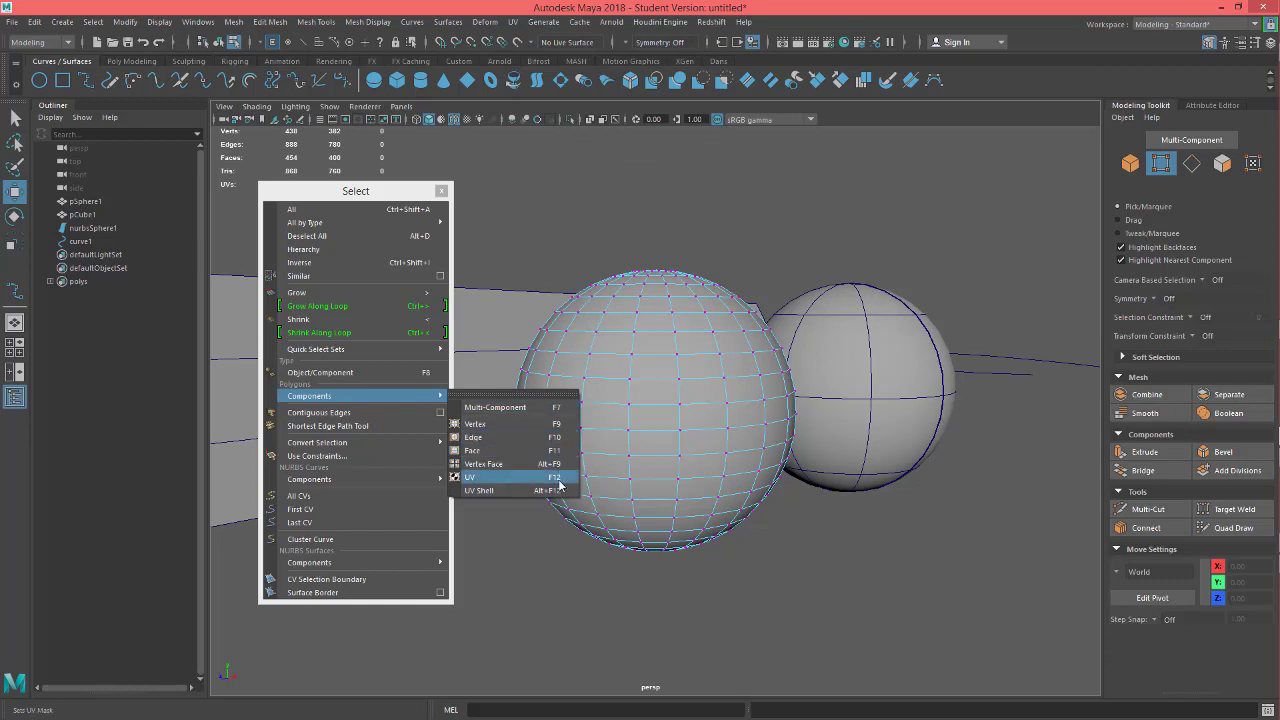
{"action": "left_click", "coordinate": [508, 464]}
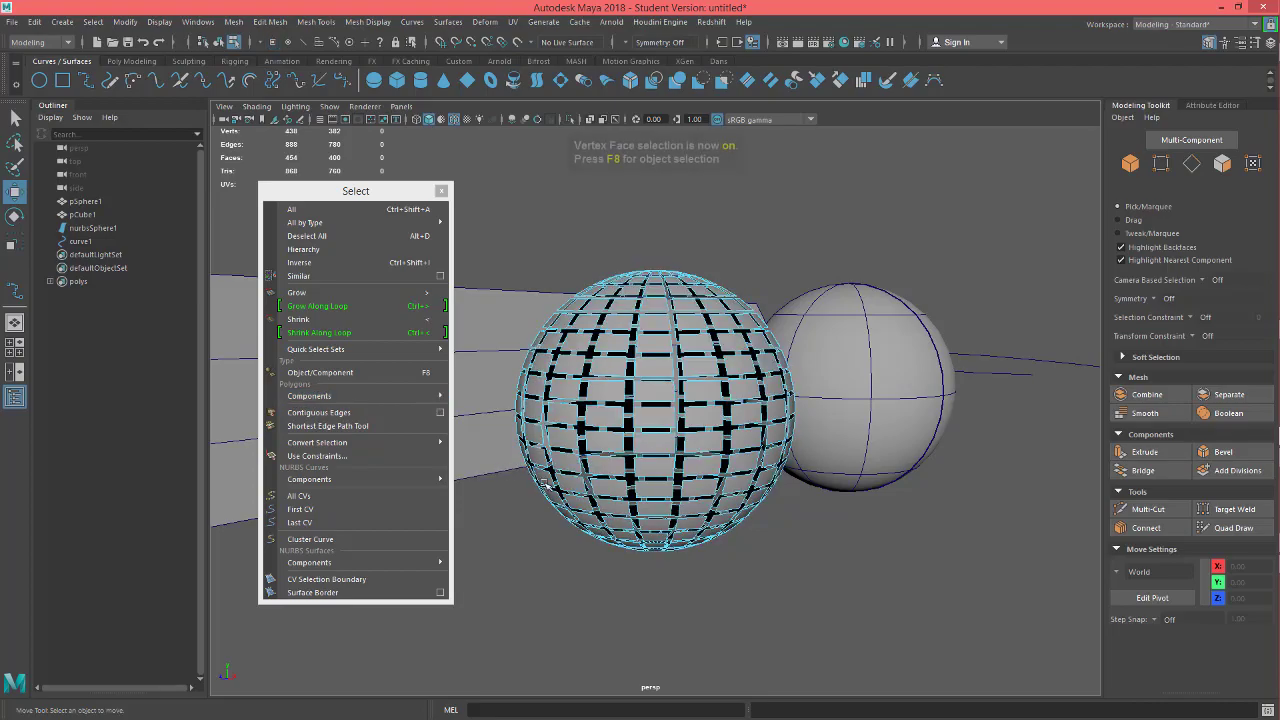
{"action": "left_click_drag", "start_coordinate": [804, 548], "coordinate": [765, 510], "text": "alt"}
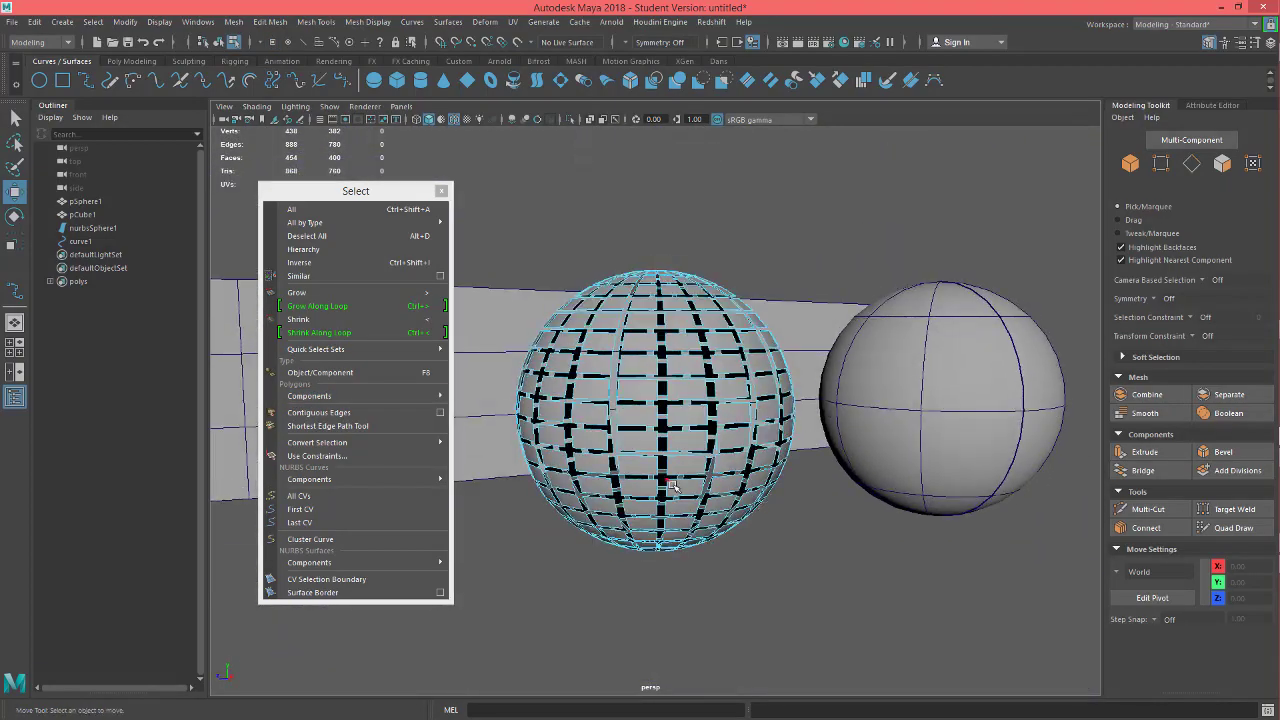
{"action": "key", "text": "F9"}
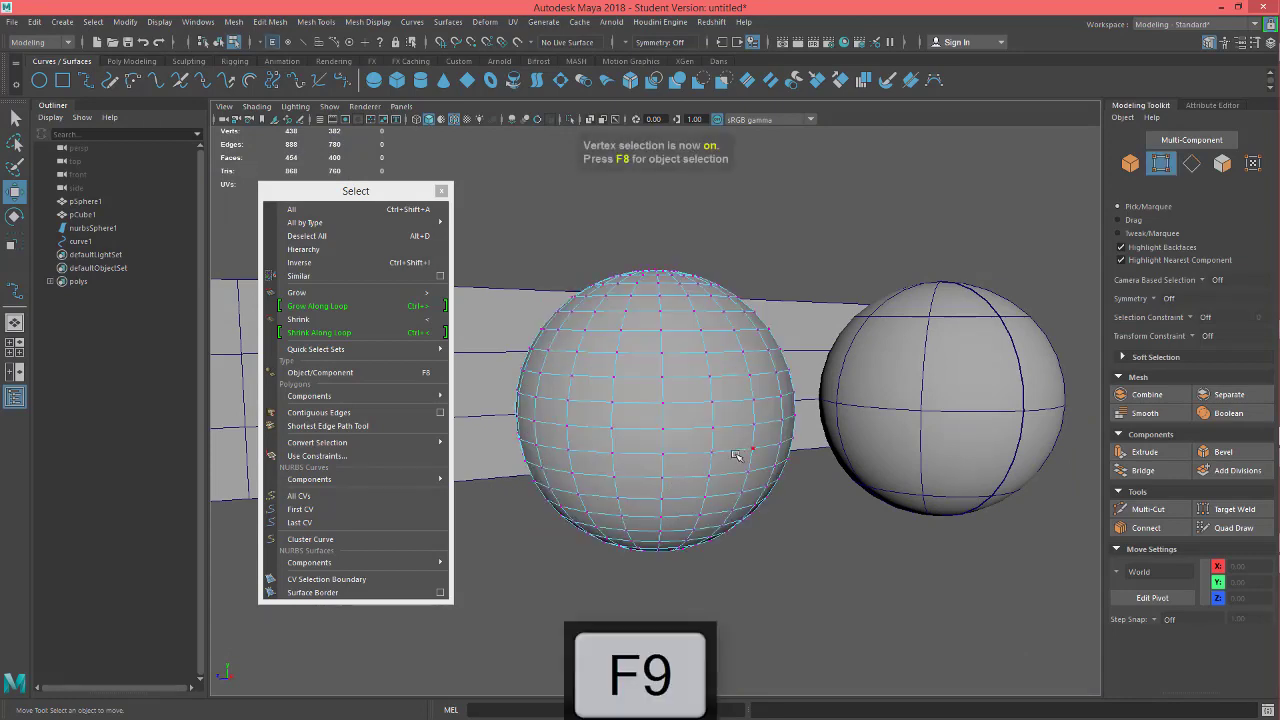
{"action": "left_click_drag", "start_coordinate": [736, 455], "coordinate": [740, 447], "text": "alt"}
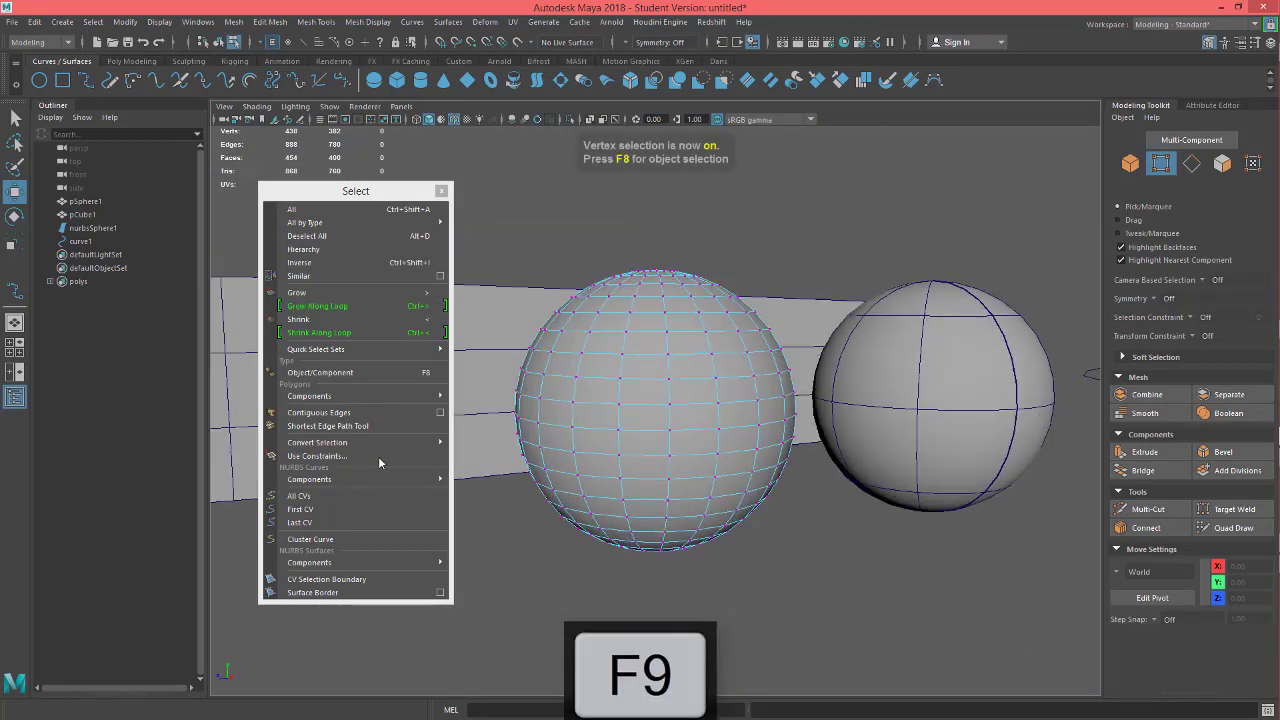
Switch the polygon sphere to face mode and select a block of faces on its lower part
{"action": "mouse_move", "coordinate": [330, 442]}
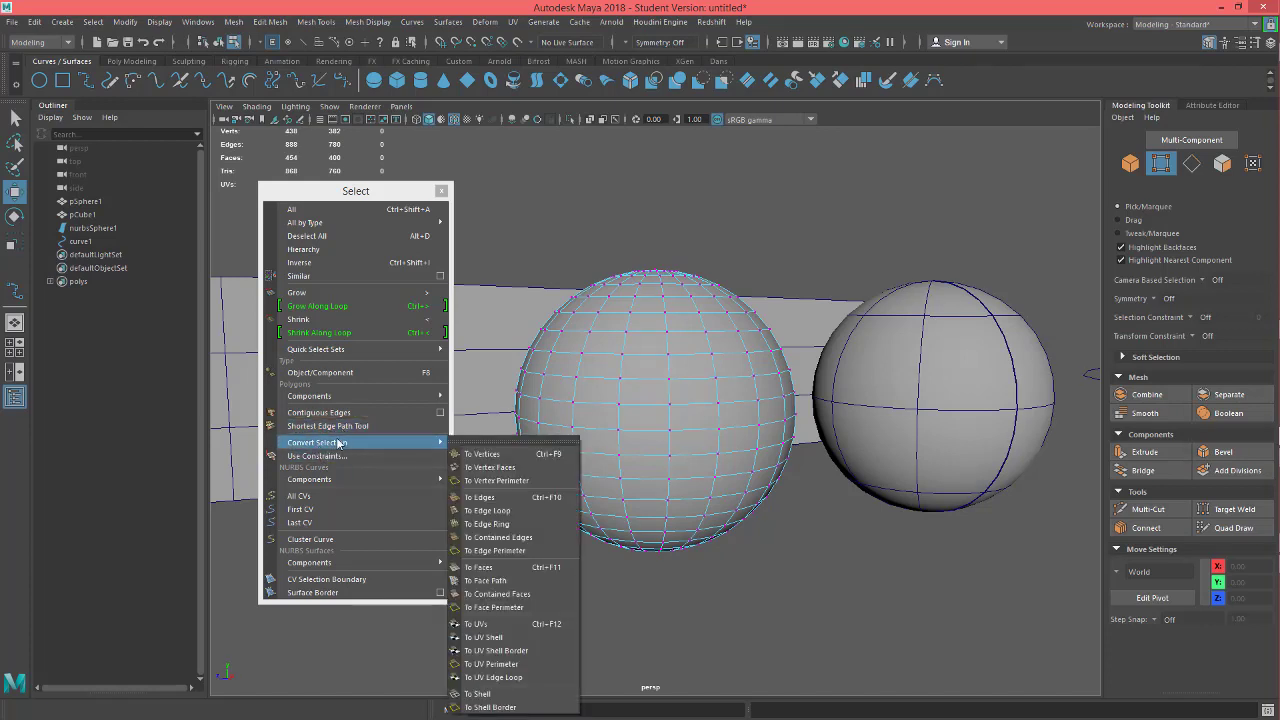
{"action": "right_click_drag", "start_coordinate": [704, 462], "coordinate": [706, 359]}
{"action": "left_click_drag", "start_coordinate": [594, 471], "coordinate": [779, 619]}
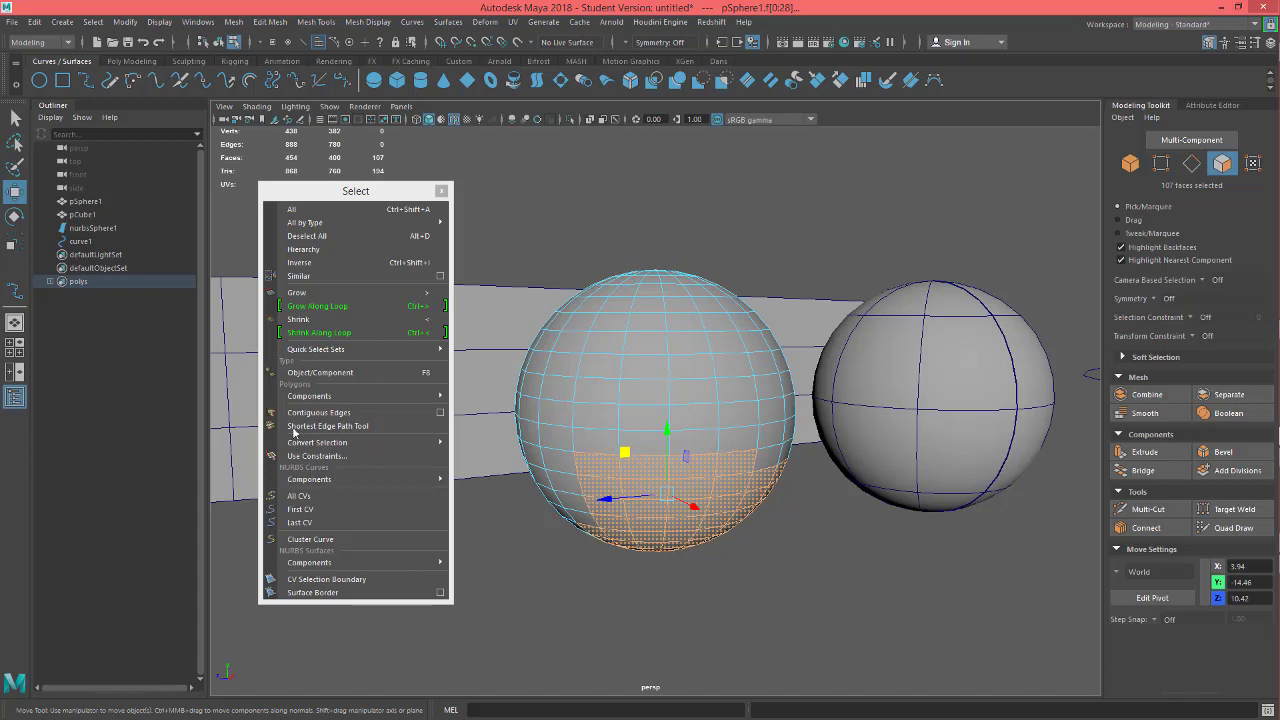
Convert the sphere's lower face selection to vertices with the Convert Selection command
{"action": "left_click", "coordinate": [334, 443]}
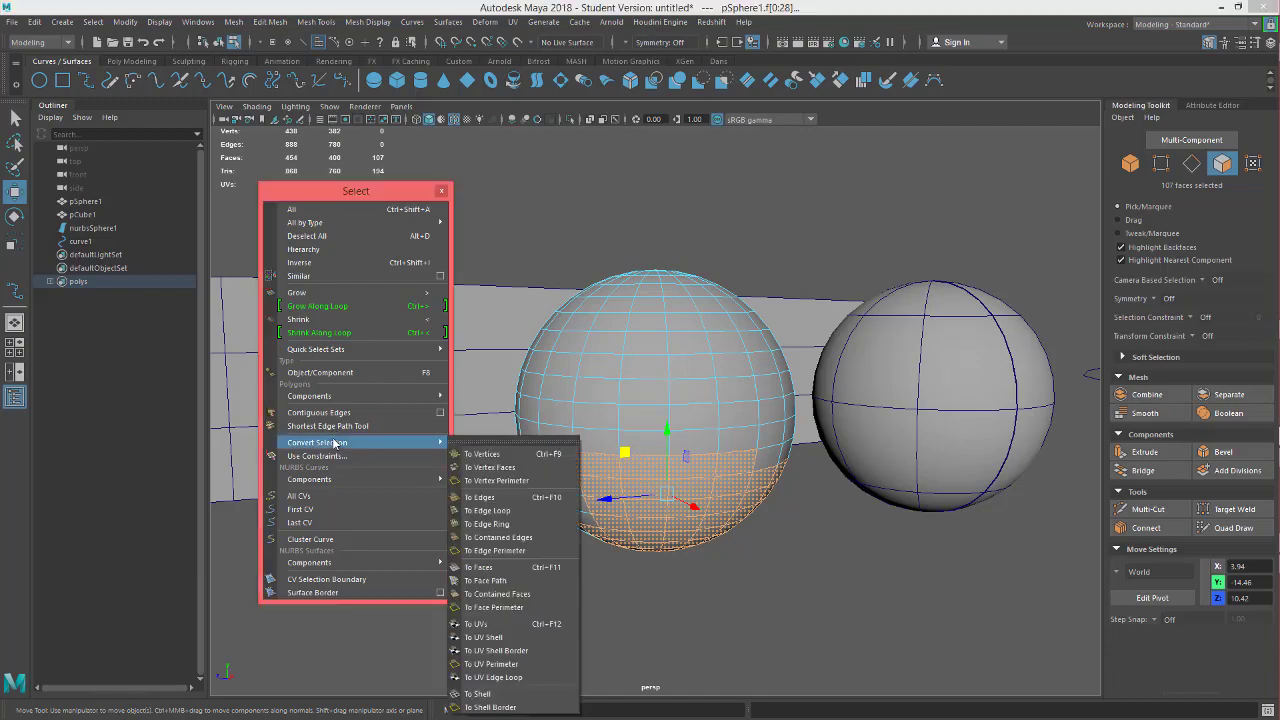
{"action": "left_click", "coordinate": [488, 456]}
{"action": "left_click_drag", "start_coordinate": [729, 573], "coordinate": [709, 552], "text": "alt"}
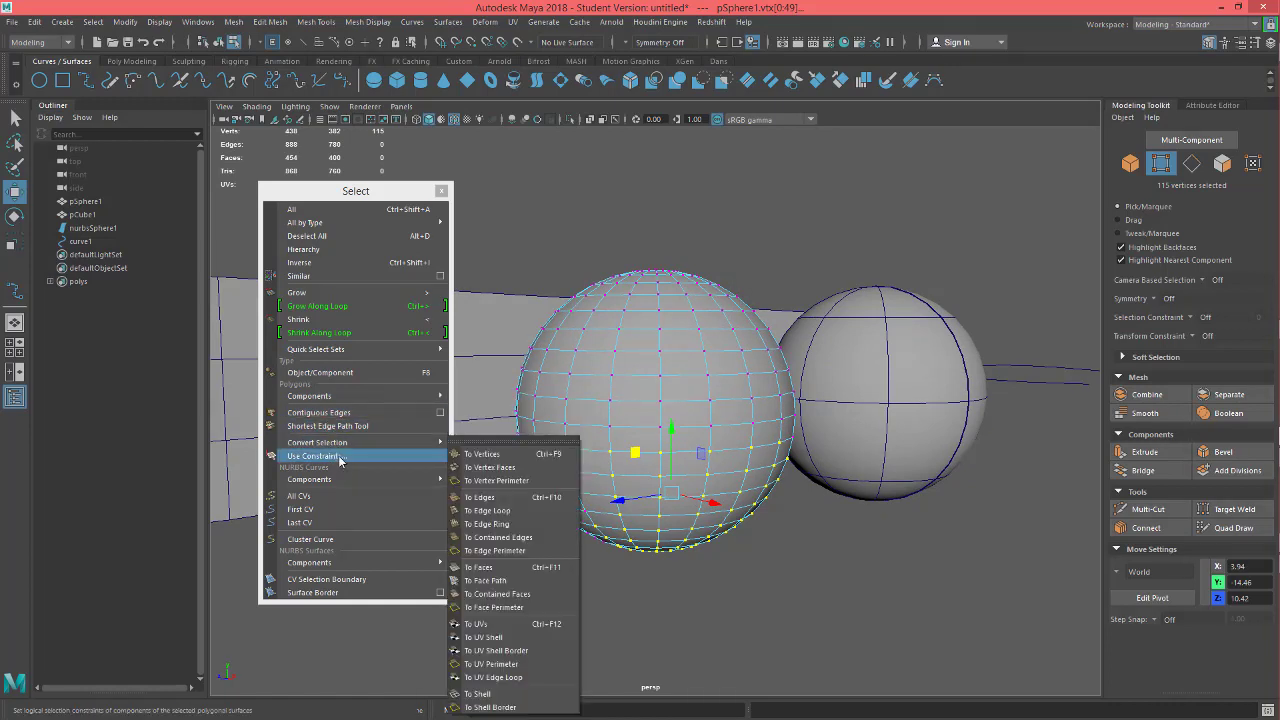
Convert the sphere's vertex selection to faces and inspect the converted region from several angles
{"action": "mouse_move", "coordinate": [347, 481]}
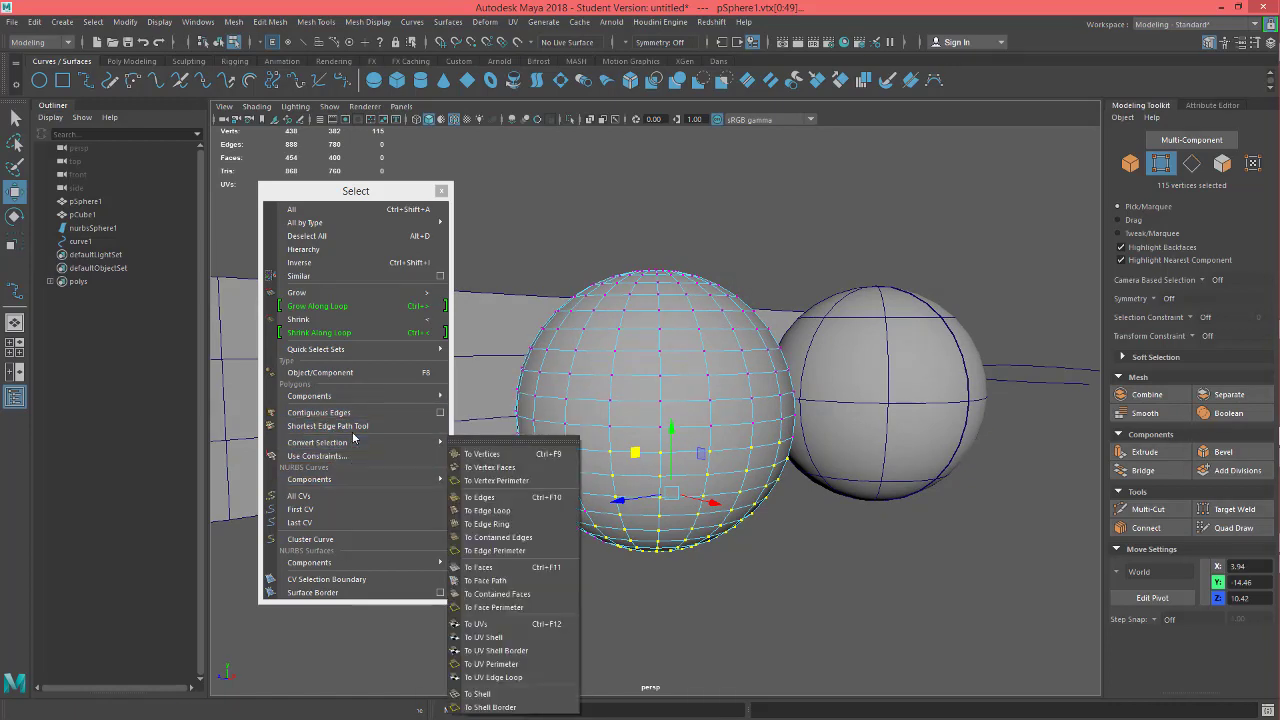
{"action": "mouse_move", "coordinate": [353, 441]}
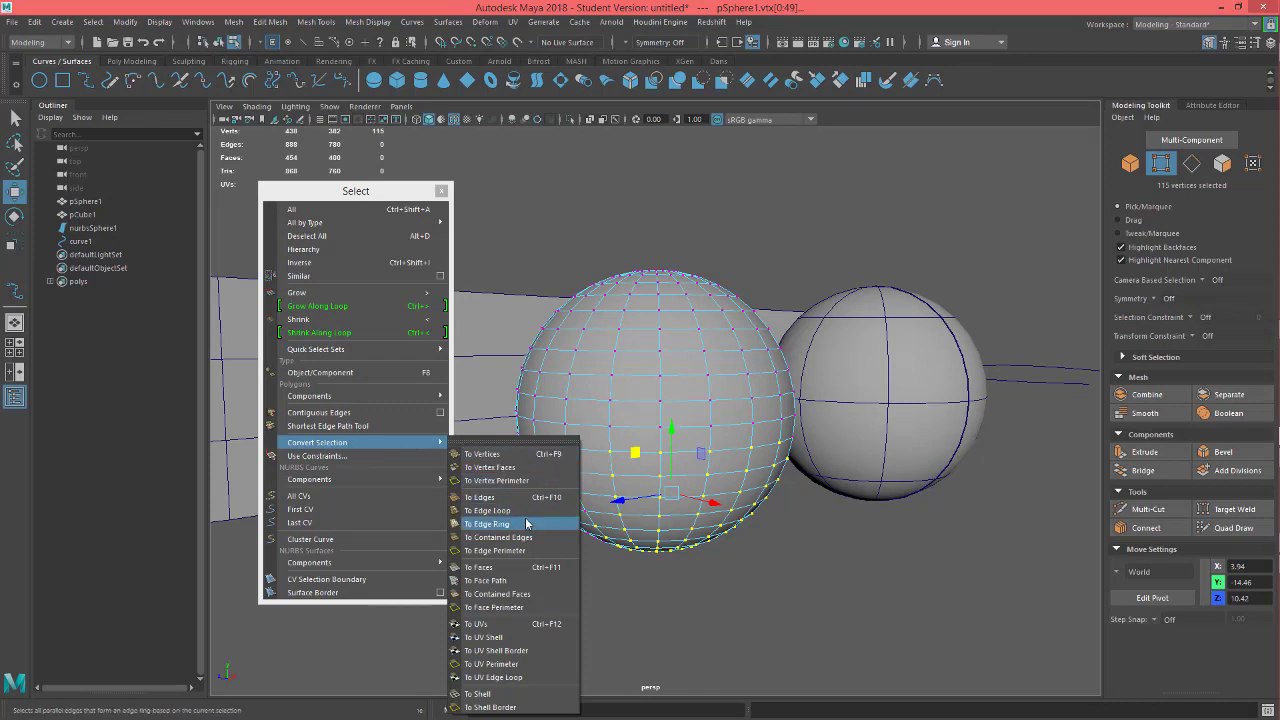
{"action": "left_click", "coordinate": [489, 568]}
{"action": "left_click_drag", "start_coordinate": [613, 582], "coordinate": [749, 480], "text": "alt"}
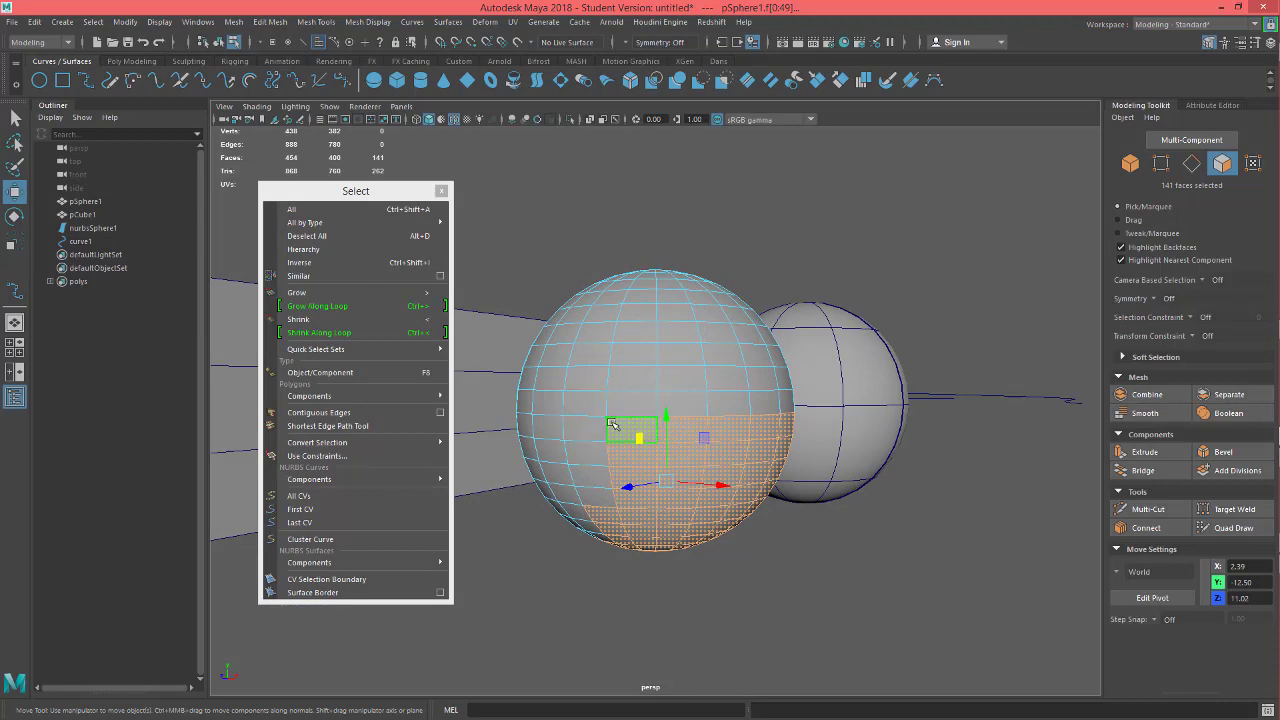
{"action": "left_click_drag", "start_coordinate": [811, 571], "coordinate": [810, 580], "text": "alt"}
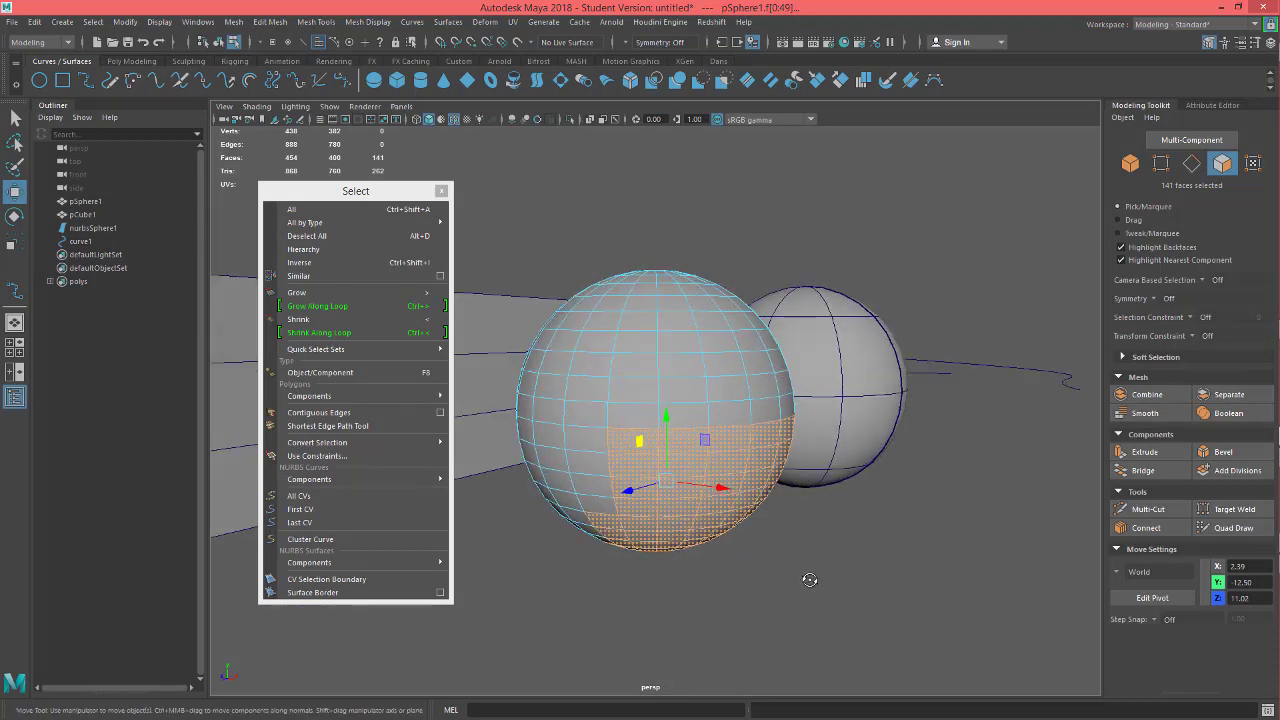
{"action": "left_click_drag", "start_coordinate": [718, 582], "coordinate": [697, 495], "text": "alt"}
Undo the two selection conversions to restore the original lower face selection
{"action": "key", "text": "ctrl+z"}
{"action": "key", "text": "ctrl+z"}
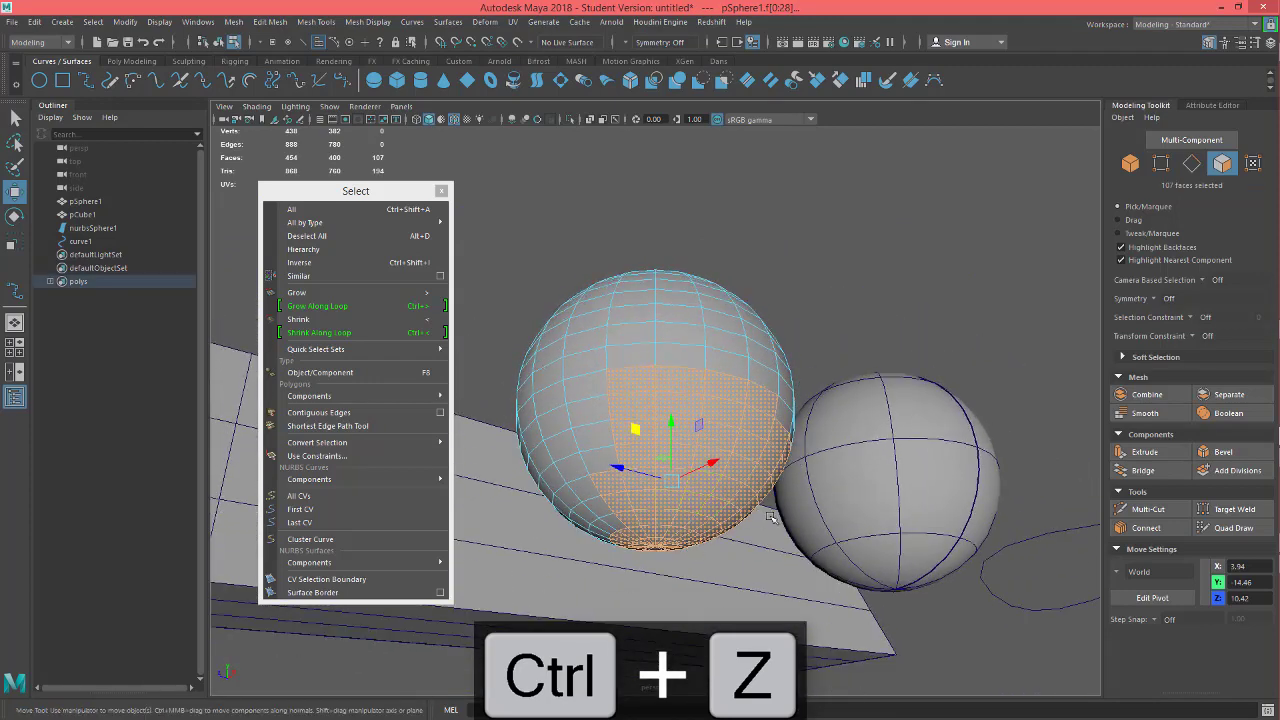
{"action": "left_click_drag", "start_coordinate": [765, 352], "coordinate": [773, 428], "text": "alt"}
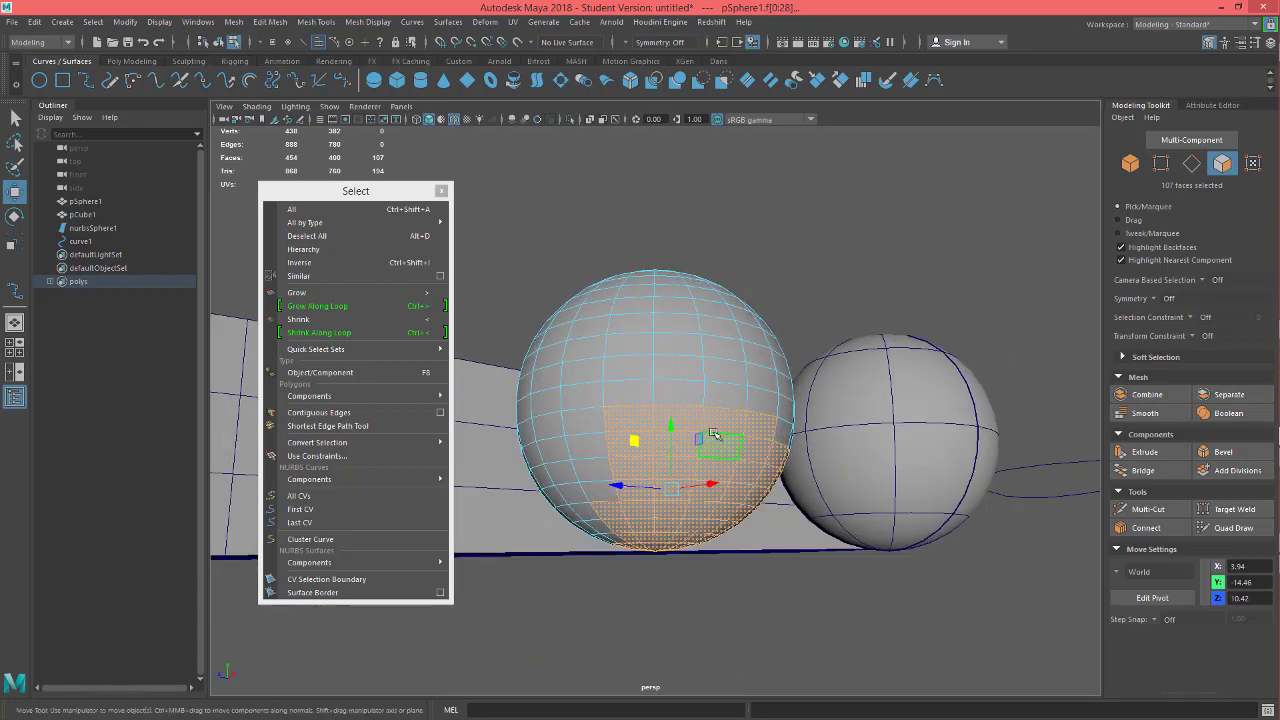
Convert the sphere's selected faces to vertices directly in the viewport, and undo that conversion
{"action": "right_click", "coordinate": [718, 440], "text": "ctrl"}
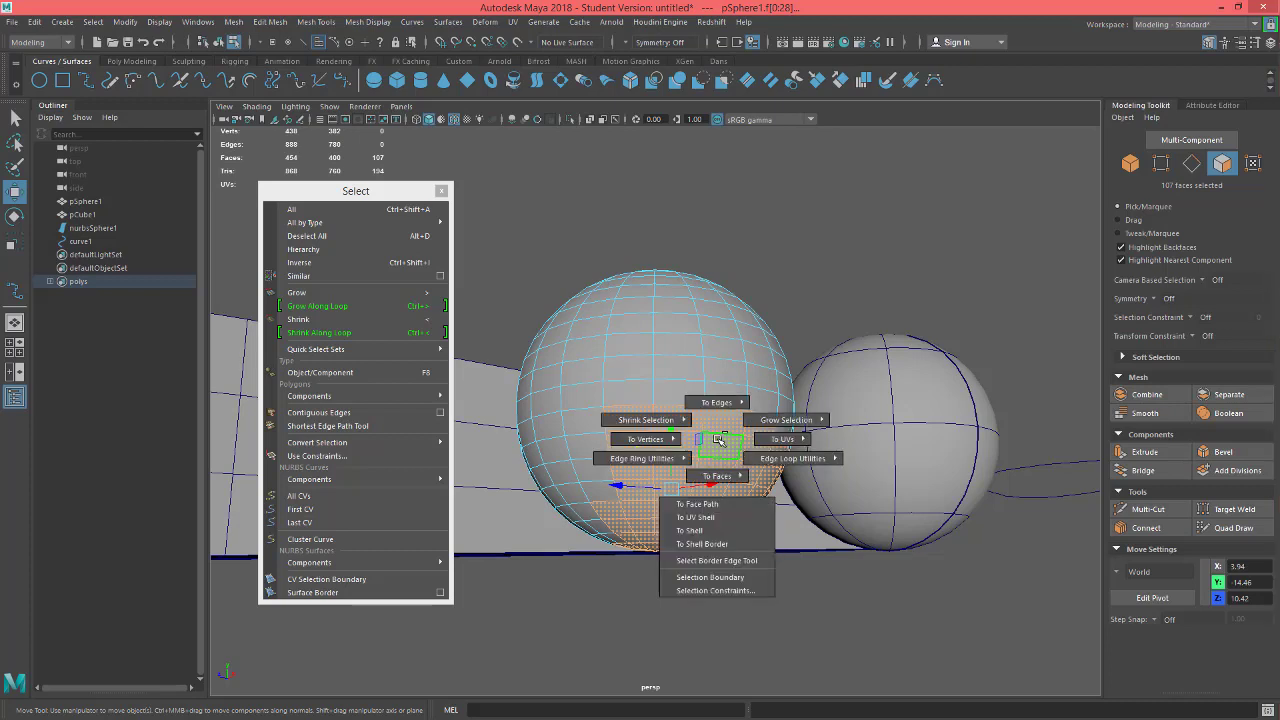
{"action": "right_click_drag", "start_coordinate": [718, 440], "coordinate": [630, 443], "text": "ctrl"}
{"action": "left_click_drag", "start_coordinate": [883, 543], "coordinate": [849, 480], "text": "alt"}
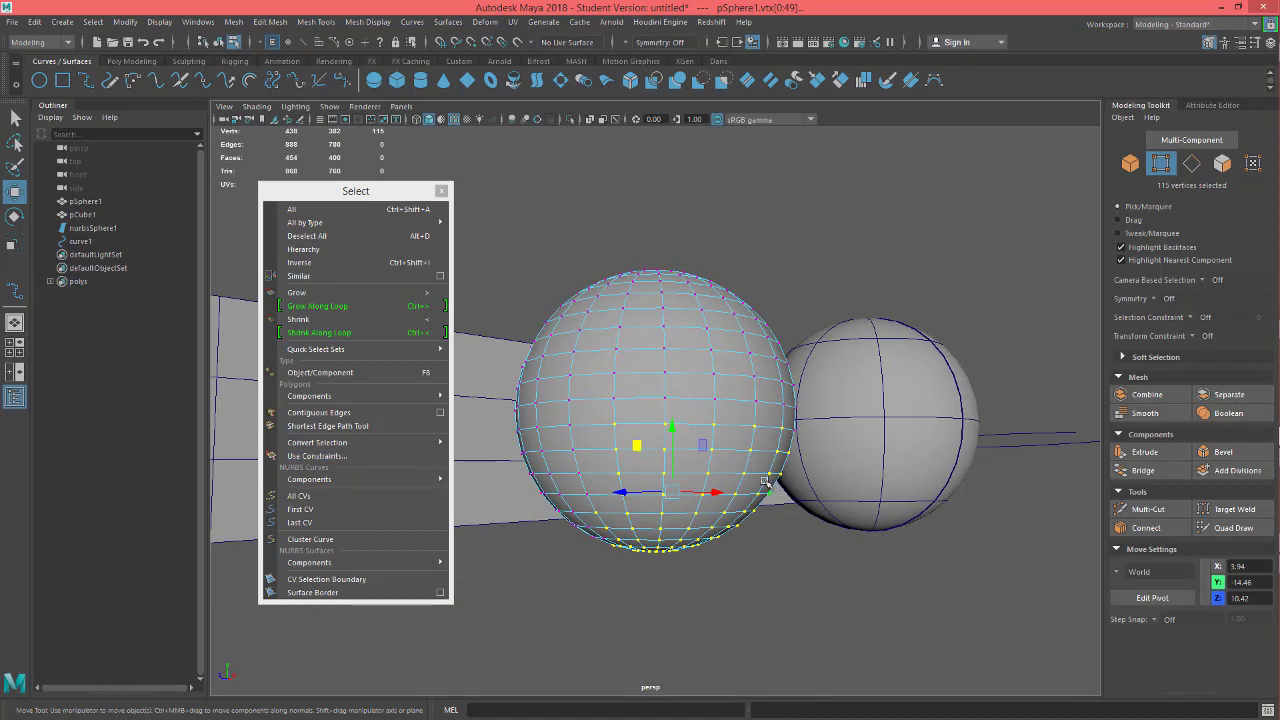
{"action": "key", "text": "ctrl+z"}
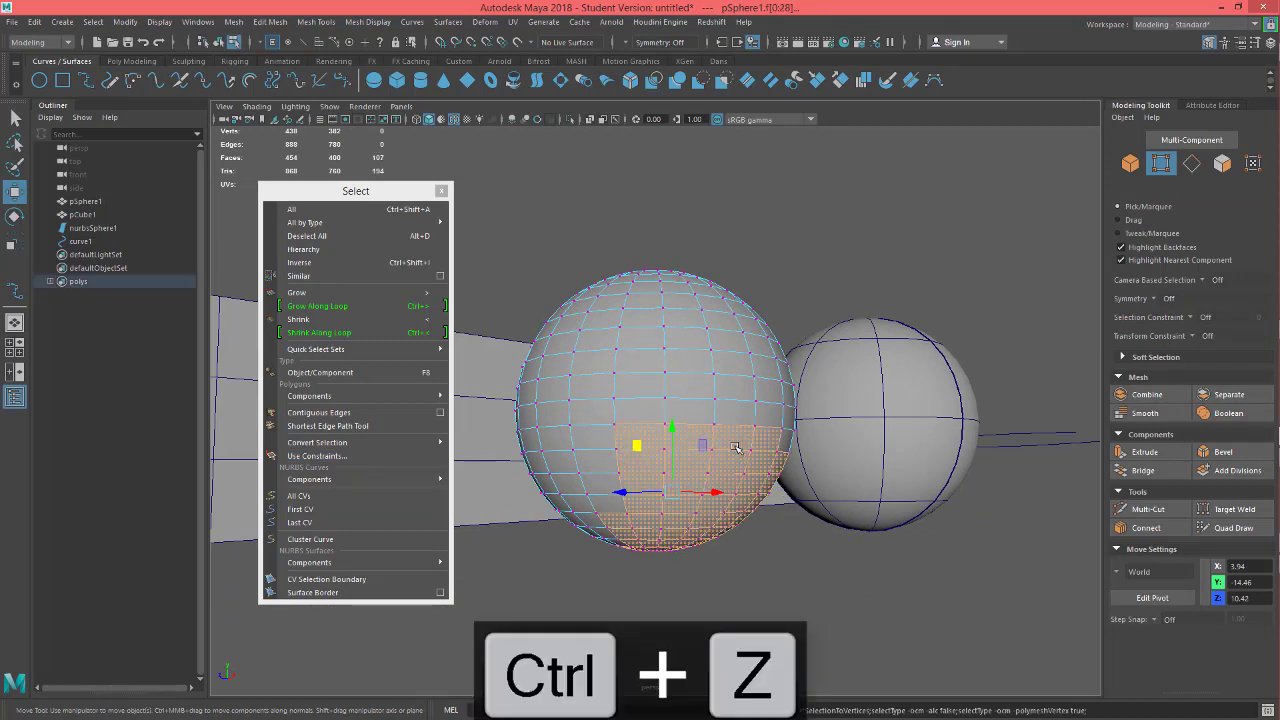
Convert the selected faces to edges directly in the viewport and inspect the edges around the sphere
{"action": "right_click", "coordinate": [736, 452], "text": "ctrl"}
{"action": "right_click_drag", "start_coordinate": [736, 454], "coordinate": [741, 350], "text": "ctrl"}
{"action": "mouse_move", "coordinate": [877, 543]}
{"action": "left_mouse_down", "text": "alt"}
{"action": "mouse_move", "coordinate": [814, 491]}
{"action": "mouse_move", "coordinate": [820, 543]}
{"action": "mouse_move", "coordinate": [746, 545]}
{"action": "mouse_move", "coordinate": [883, 549]}
{"action": "left_mouse_up", "text": "alt"}
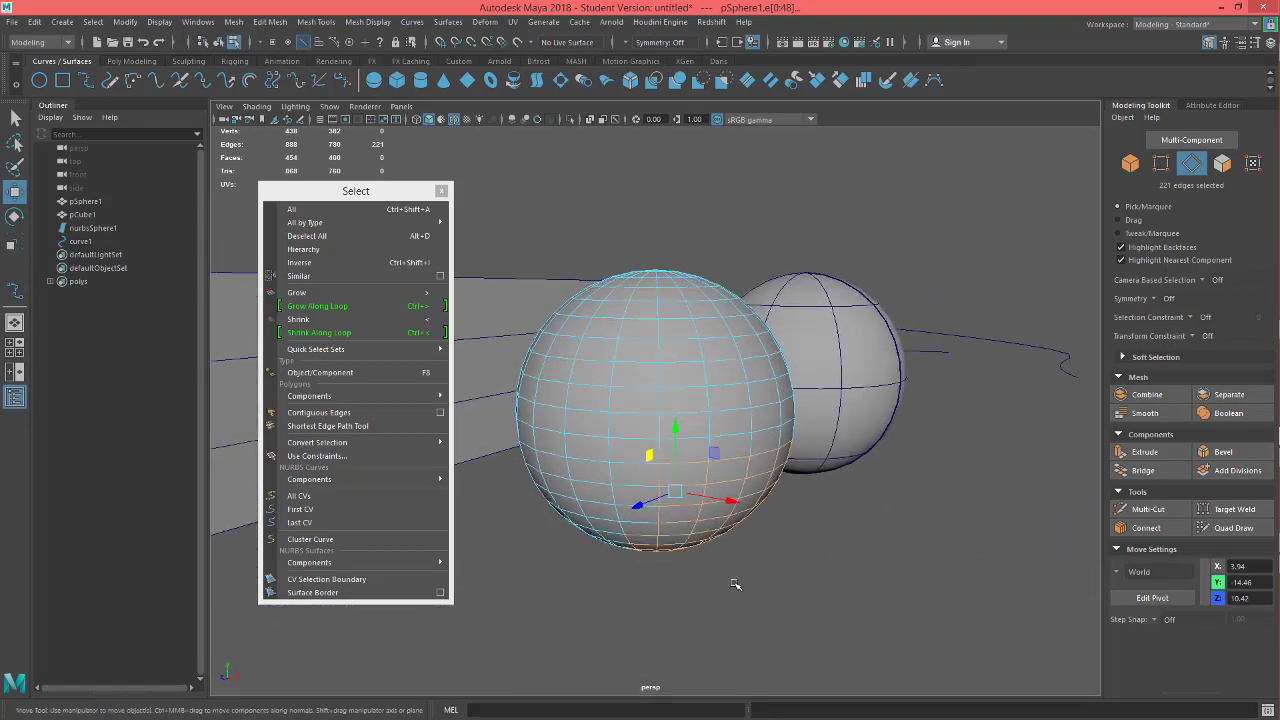
{"action": "left_click_drag", "start_coordinate": [735, 585], "coordinate": [819, 495], "text": "alt"}
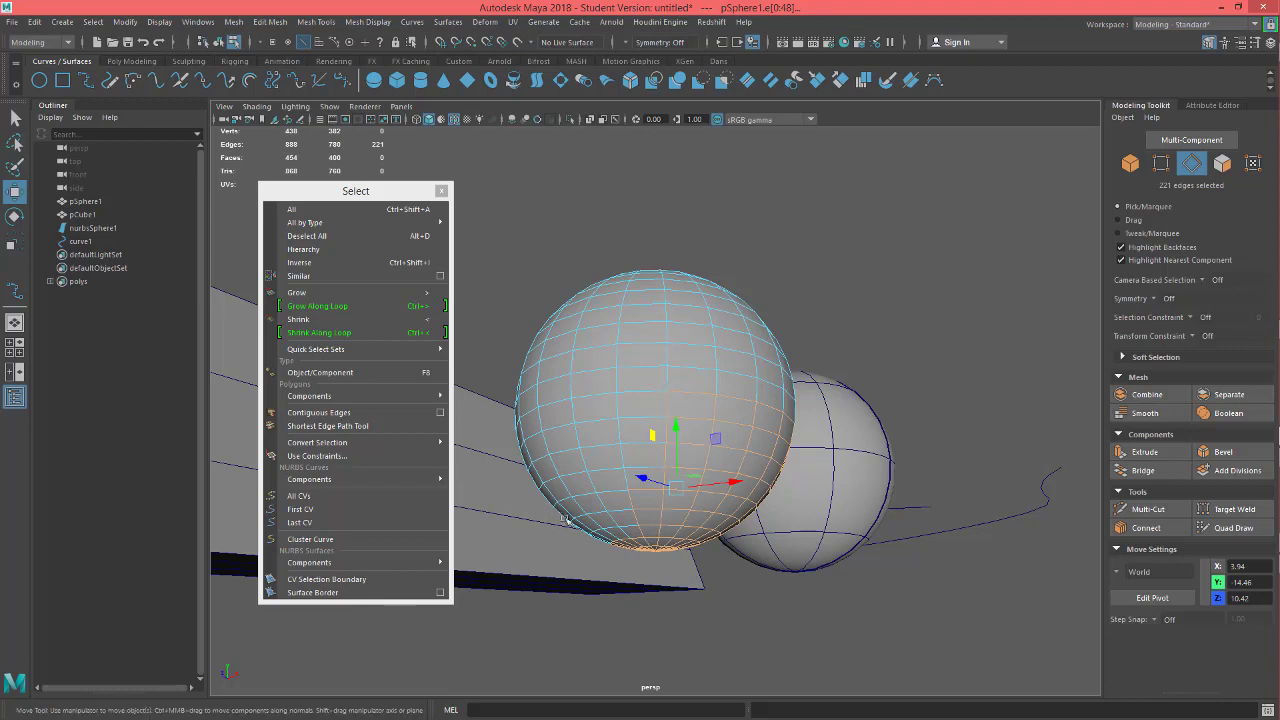
{"action": "left_click_drag", "start_coordinate": [566, 520], "coordinate": [655, 548], "text": "alt"}
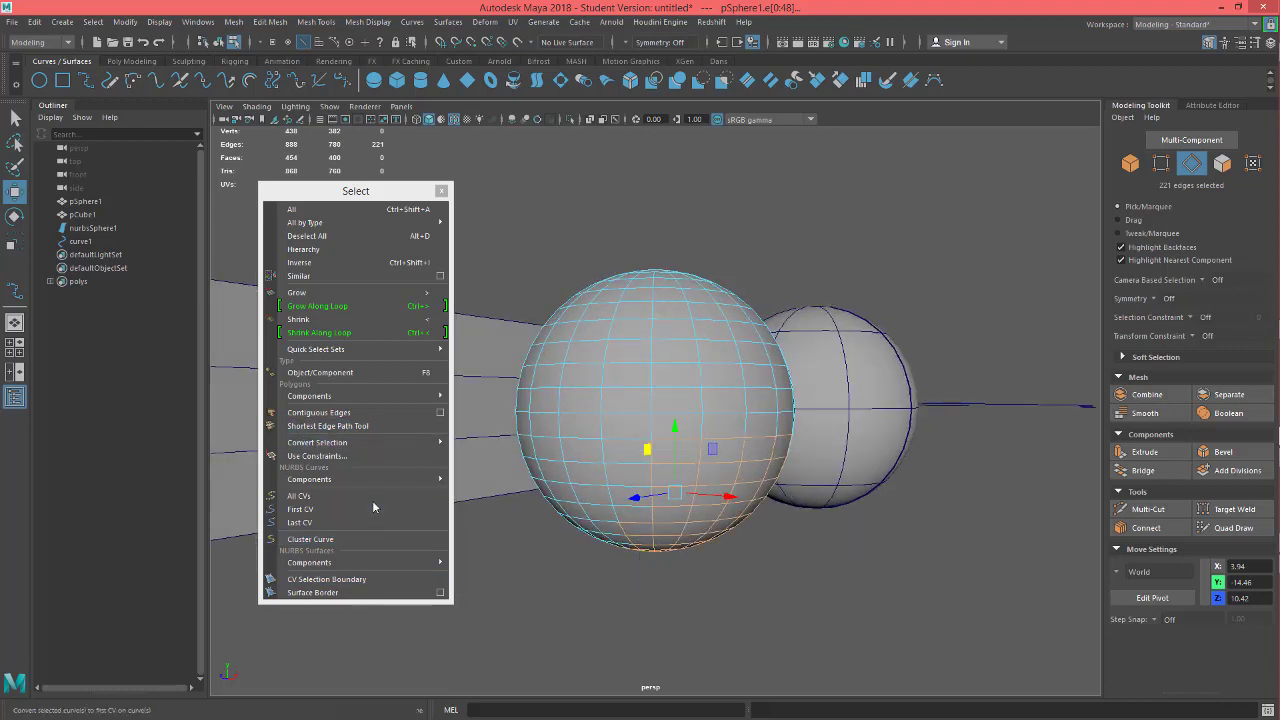
Try the NURBS Curves All CVs command with the curve in view but not selected
{"action": "mouse_move", "coordinate": [361, 481]}
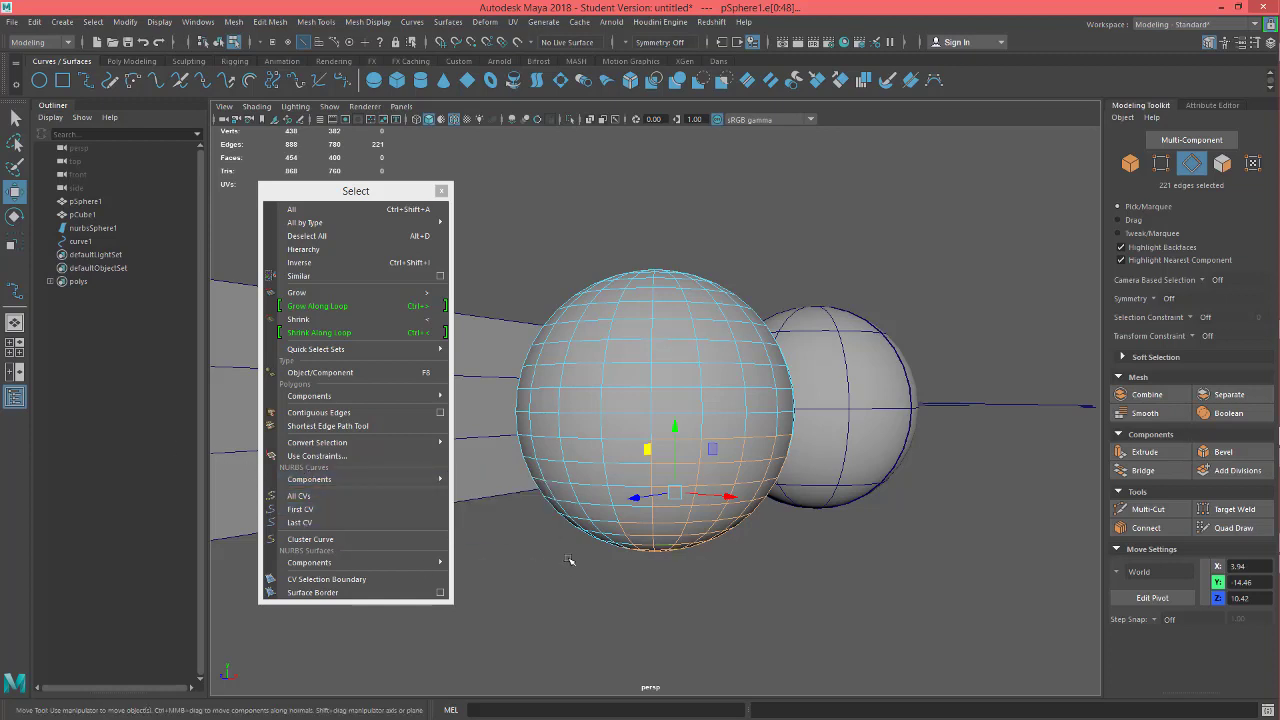
{"action": "left_click_drag", "start_coordinate": [569, 560], "coordinate": [534, 563], "text": "alt"}
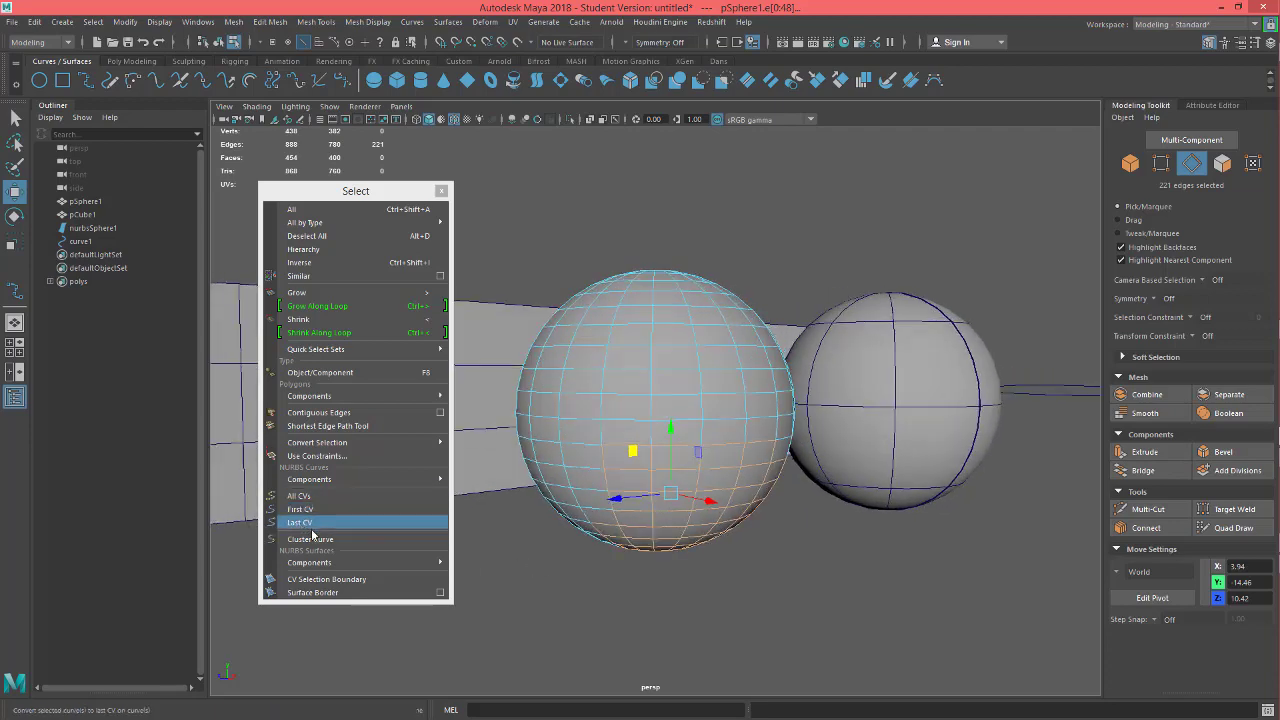
{"action": "left_click_drag", "start_coordinate": [990, 465], "coordinate": [408, 508], "text": "alt"}
{"action": "left_click", "coordinate": [370, 496]}
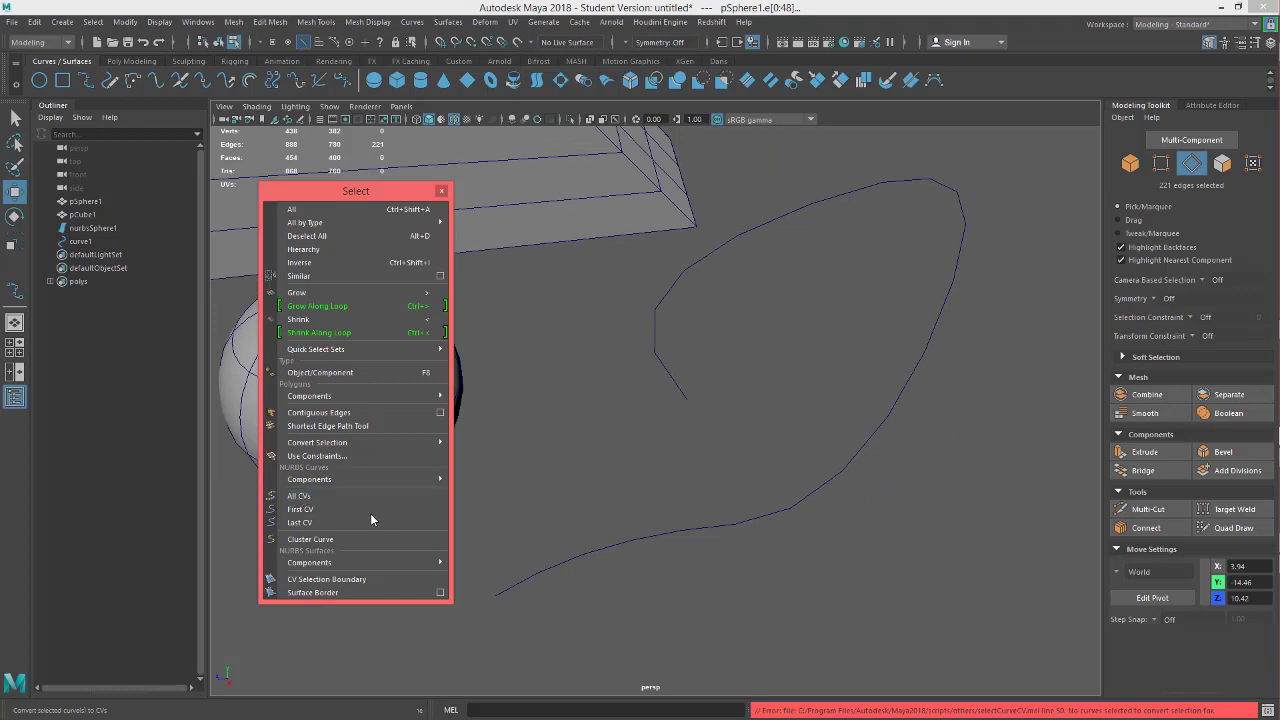
{"action": "left_click_drag", "start_coordinate": [581, 440], "coordinate": [680, 434], "text": "alt"}
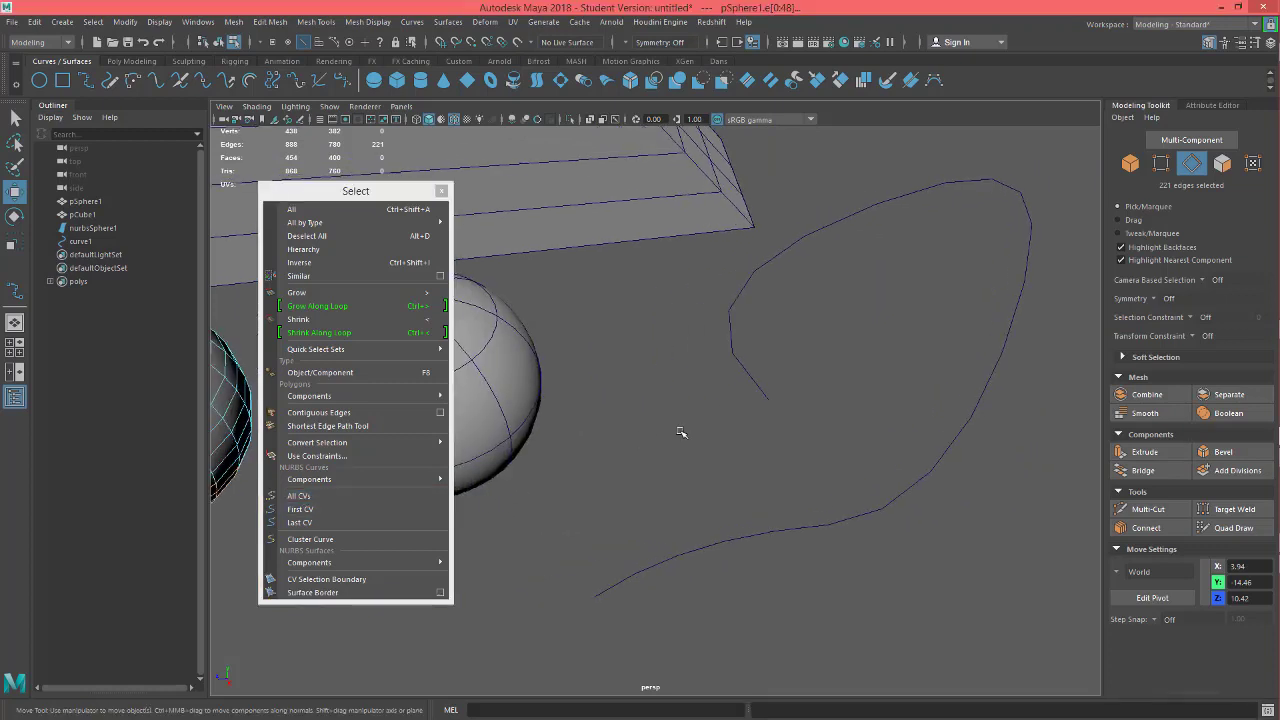
Return to object selection, try the First CV command, and select the open curve
{"action": "key", "text": "F8"}
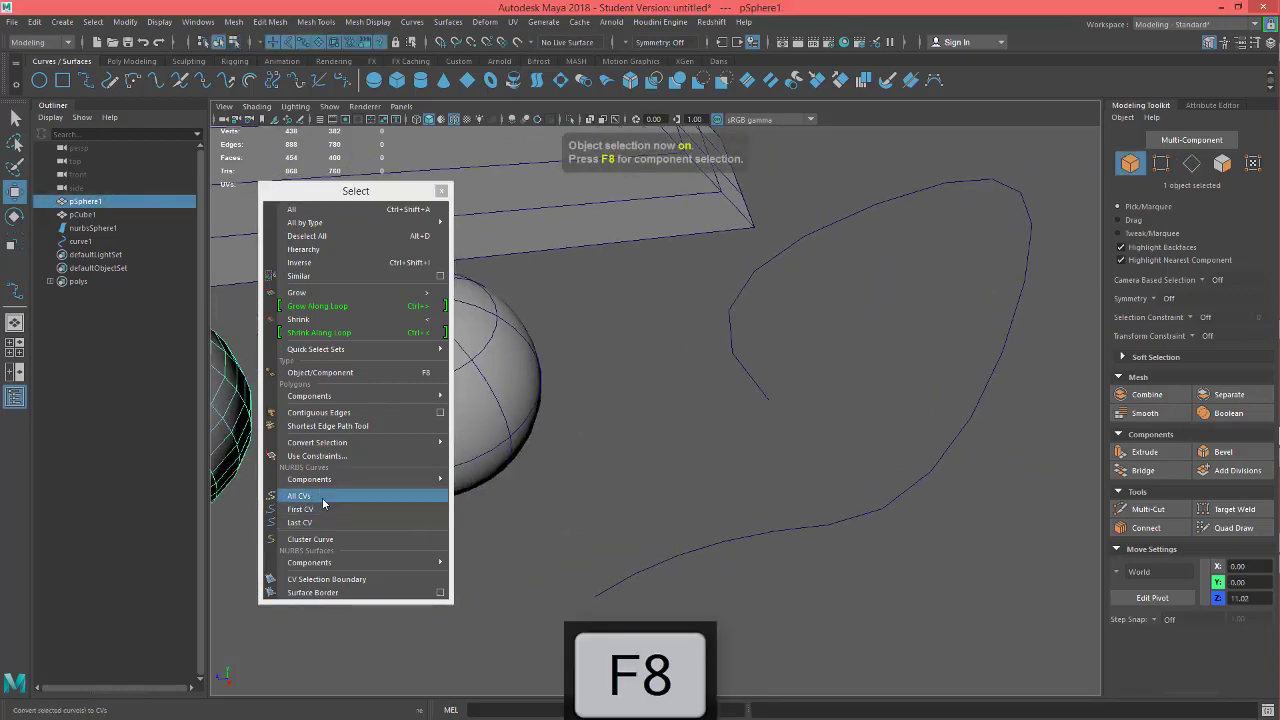
{"action": "left_click", "coordinate": [325, 510]}
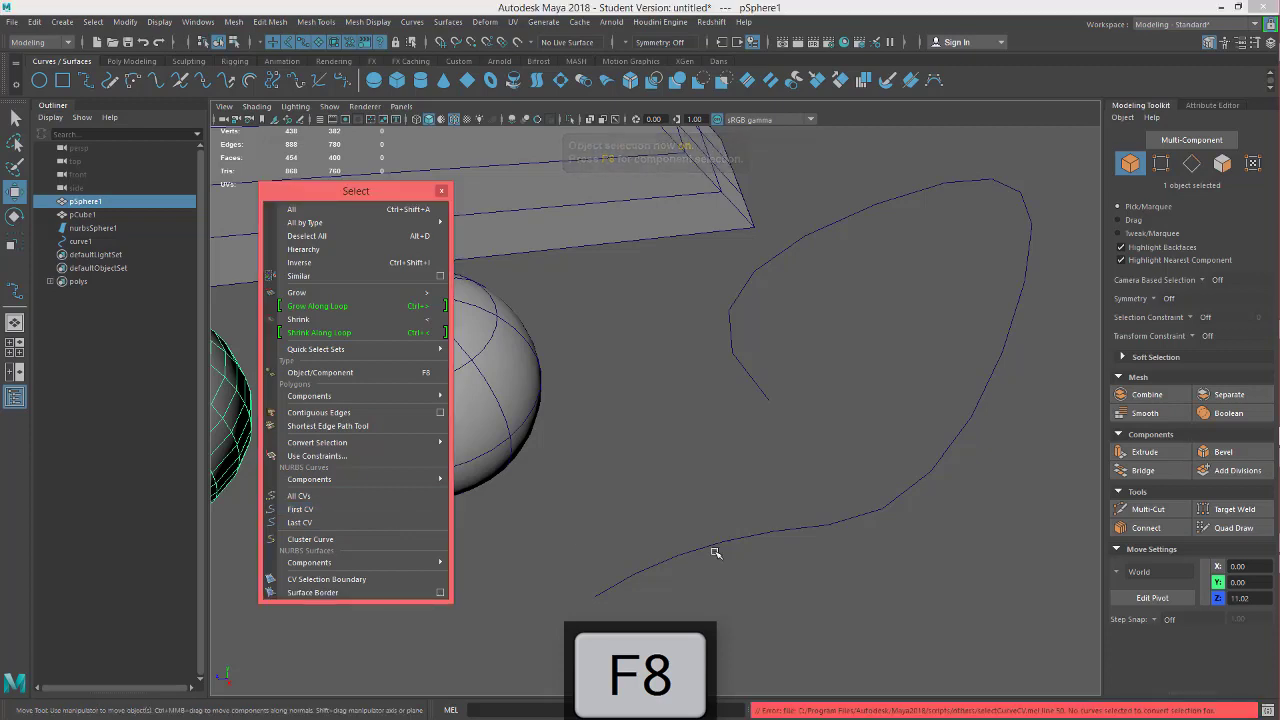
{"action": "left_click", "coordinate": [742, 540]}
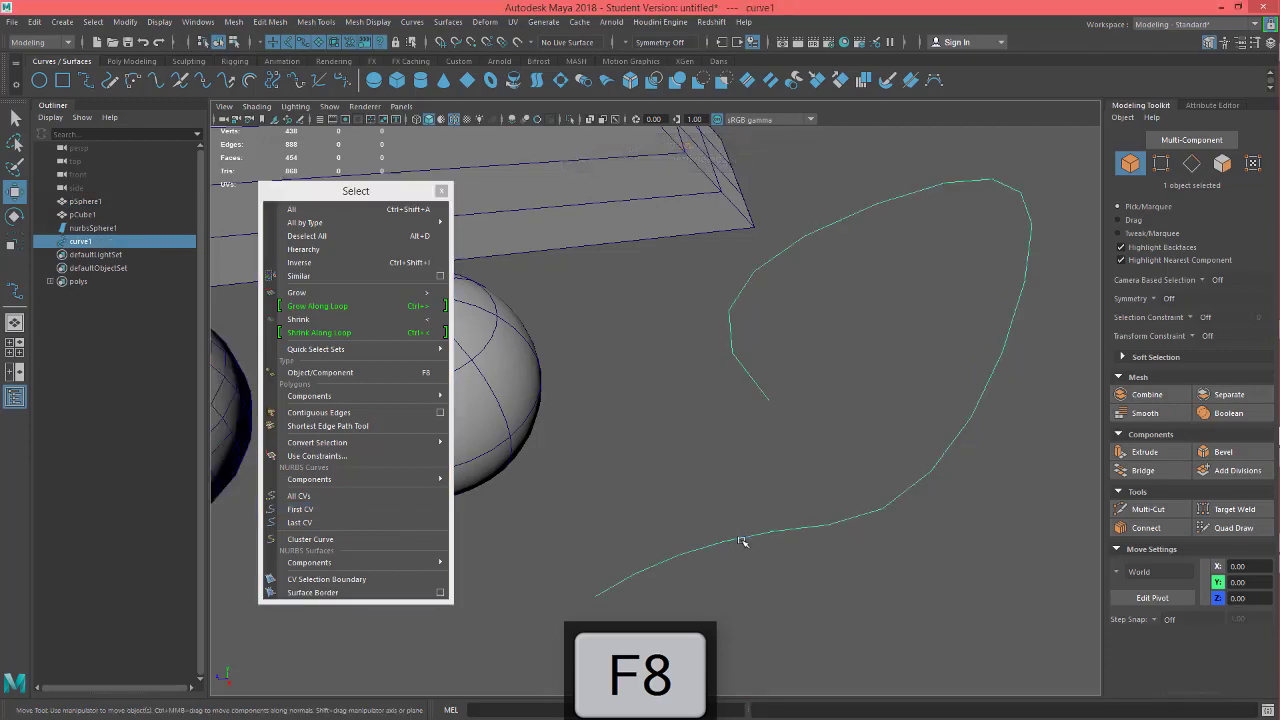
Select the curve's first CV, its last CV, and finally all of its CVs
{"action": "left_click", "coordinate": [312, 510]}
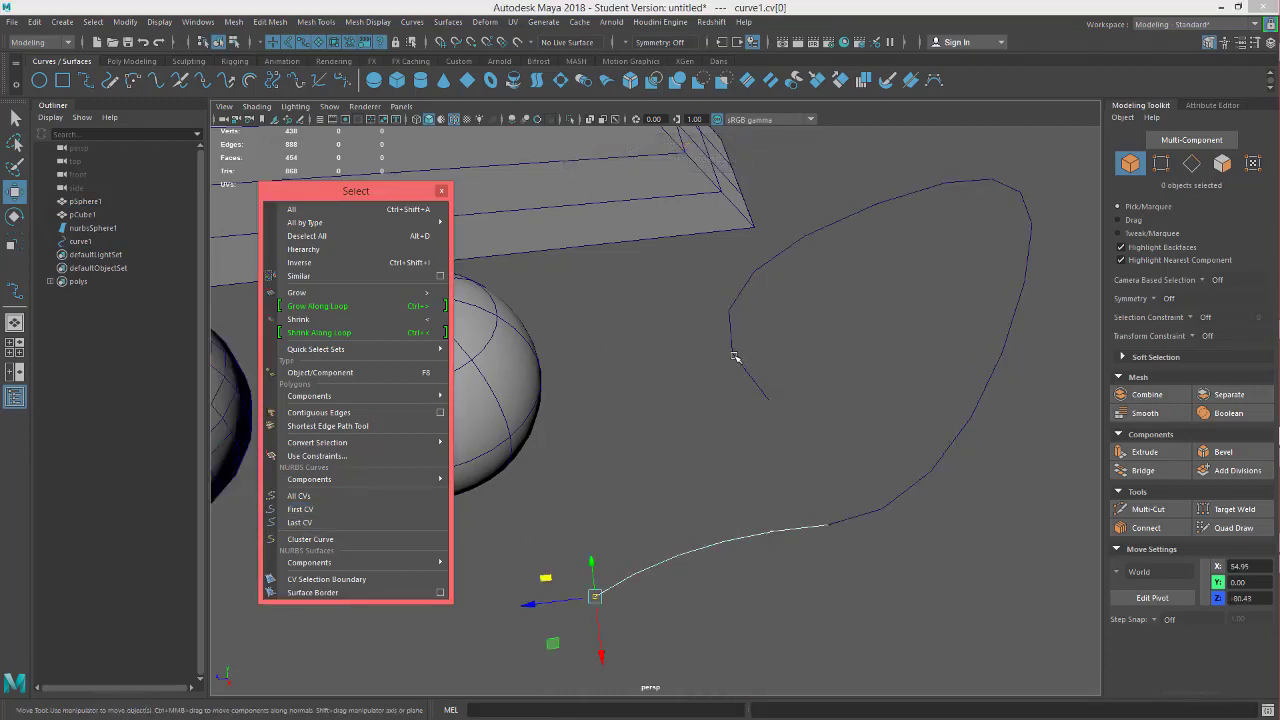
{"action": "left_click", "coordinate": [329, 524]}
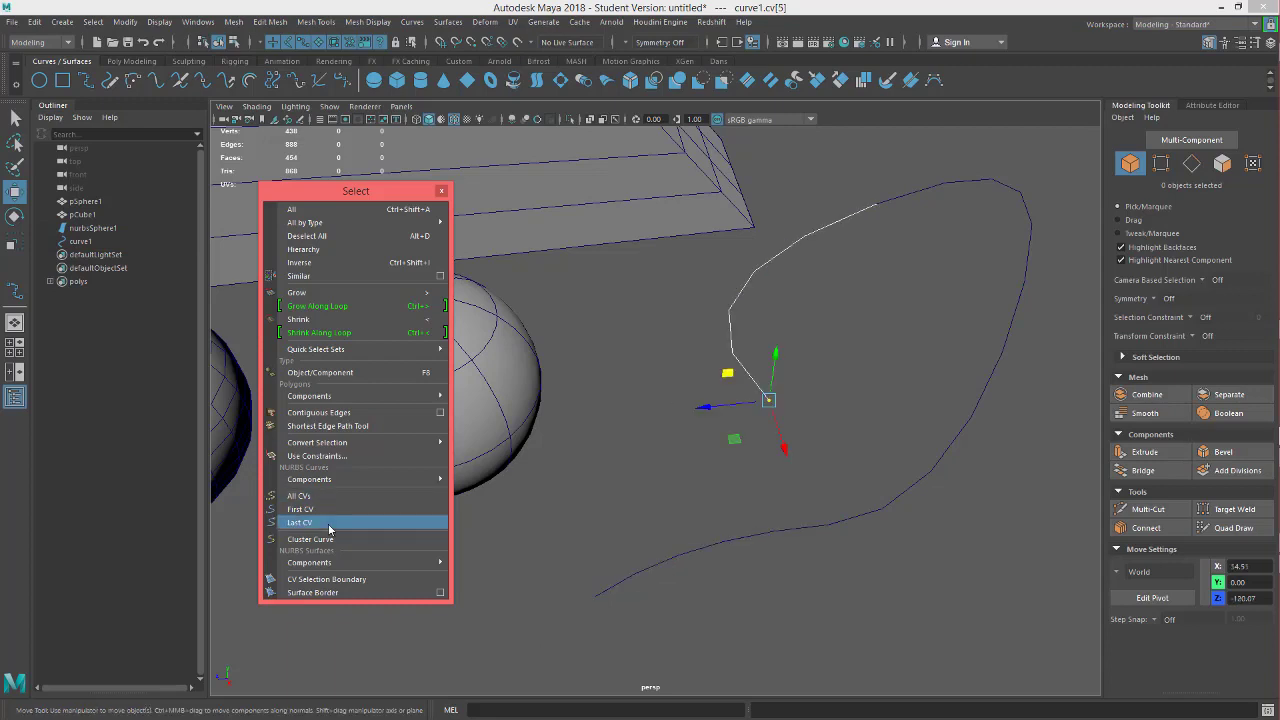
{"action": "left_click", "coordinate": [318, 496]}
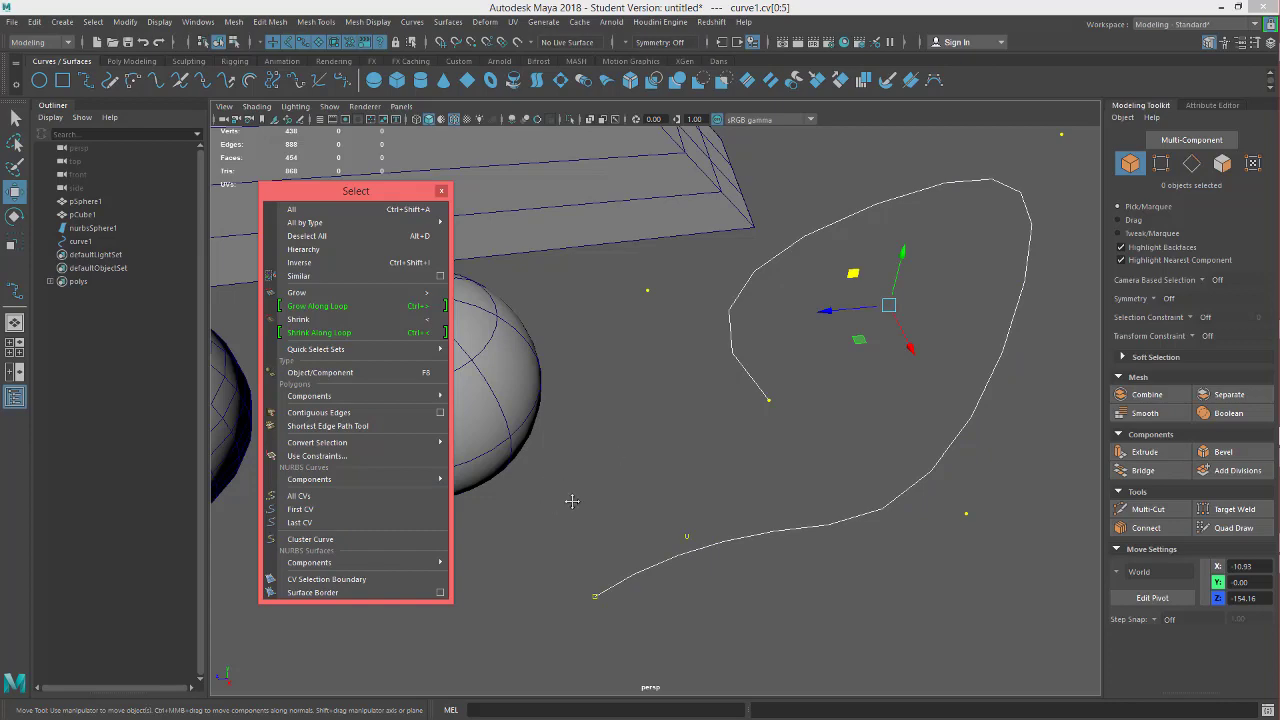
Select the polygon sphere and switch it to face mode with its lower faces selected
{"action": "middle_click_drag", "start_coordinate": [572, 501], "coordinate": [839, 438], "text": "alt"}
{"action": "left_click_drag", "start_coordinate": [780, 437], "coordinate": [783, 420], "text": "alt"}
{"action": "middle_click_drag", "start_coordinate": [718, 391], "coordinate": [755, 410], "text": "alt"}
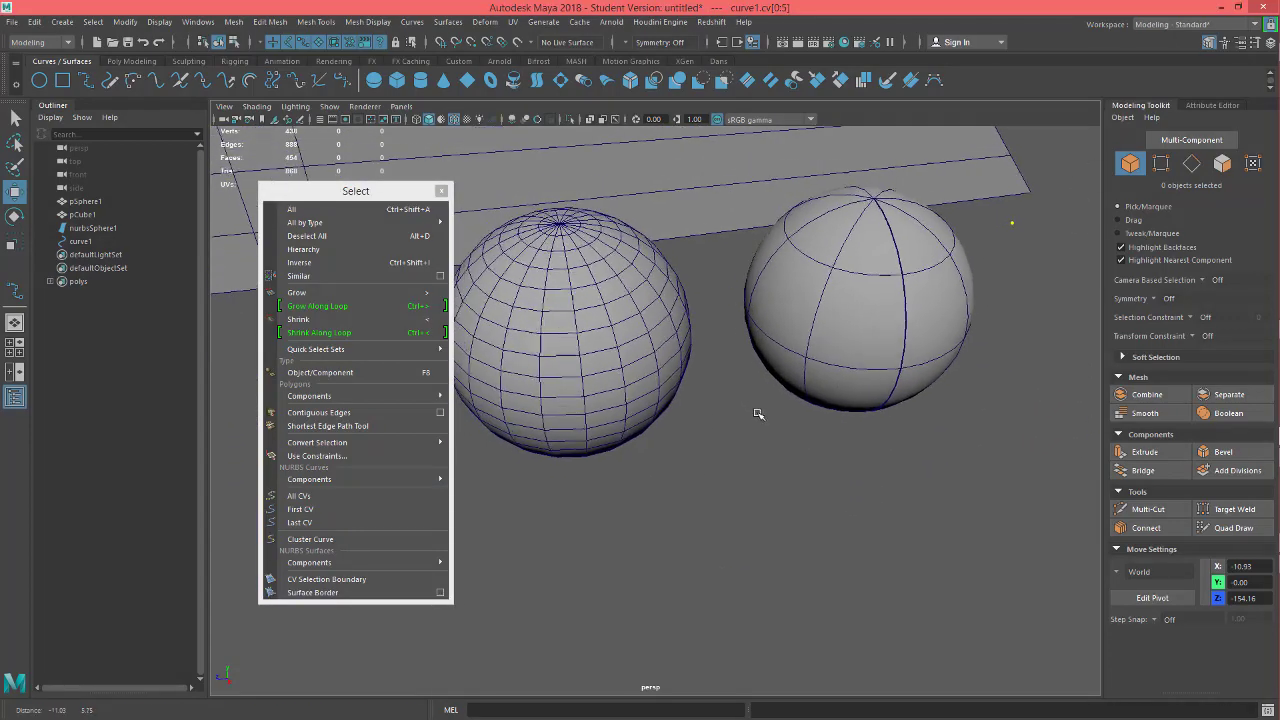
{"action": "left_click", "coordinate": [574, 320]}
{"action": "right_click", "coordinate": [619, 288]}
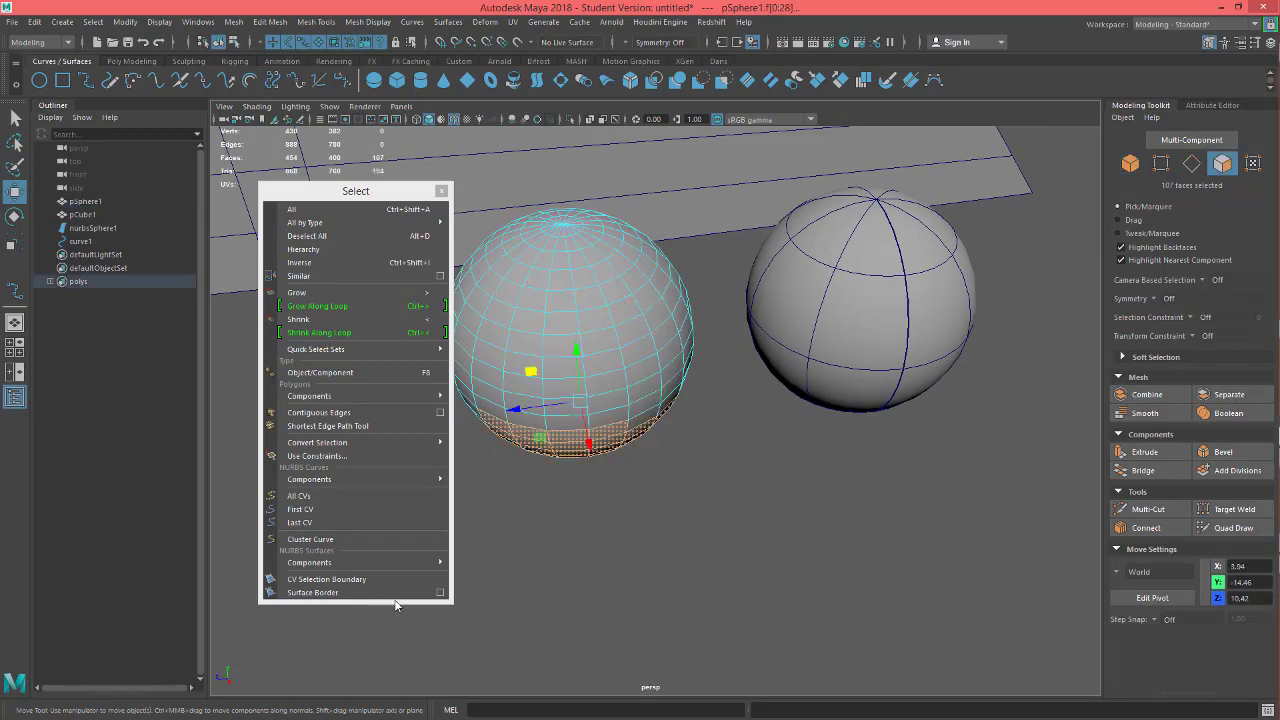
{"action": "left_click_drag", "start_coordinate": [652, 601], "coordinate": [594, 568], "text": "alt"}
{"action": "middle_click_drag", "start_coordinate": [612, 549], "coordinate": [652, 497], "text": "alt"}
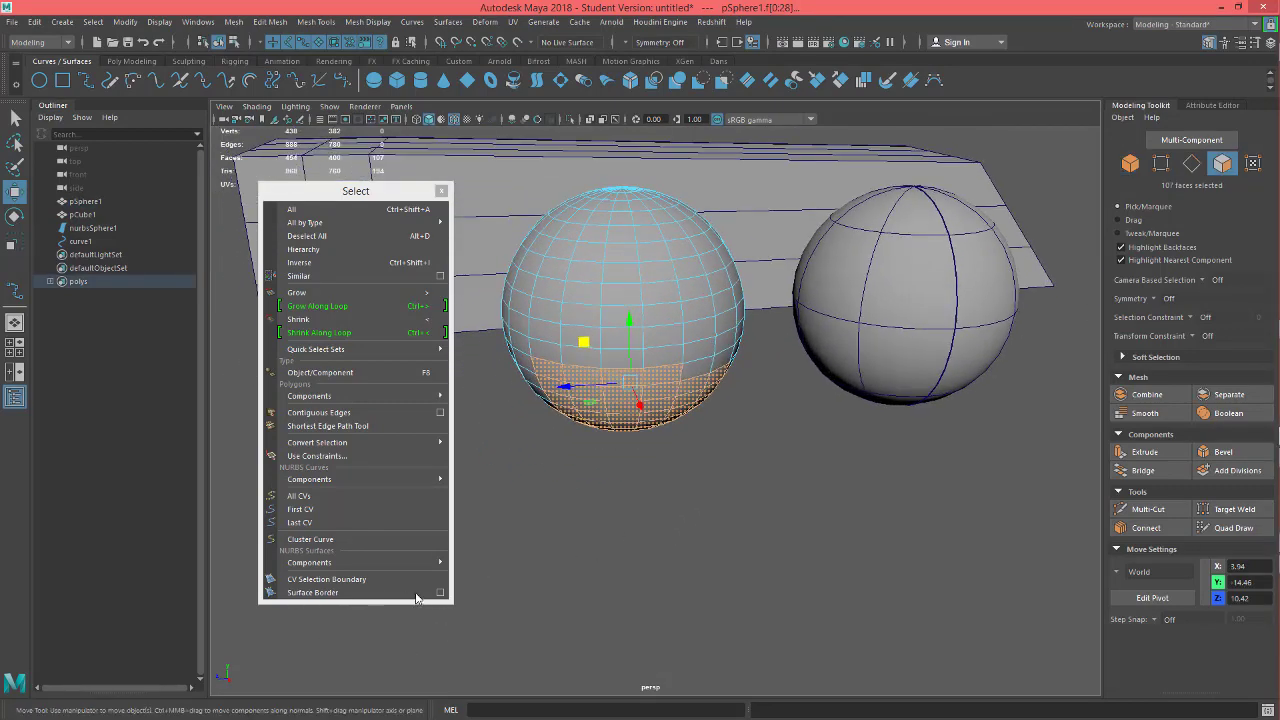
Delete the selected lower faces of the polygon sphere, return it to object selection, and try the CV Selection Boundary command
{"action": "key", "text": "Delete"}
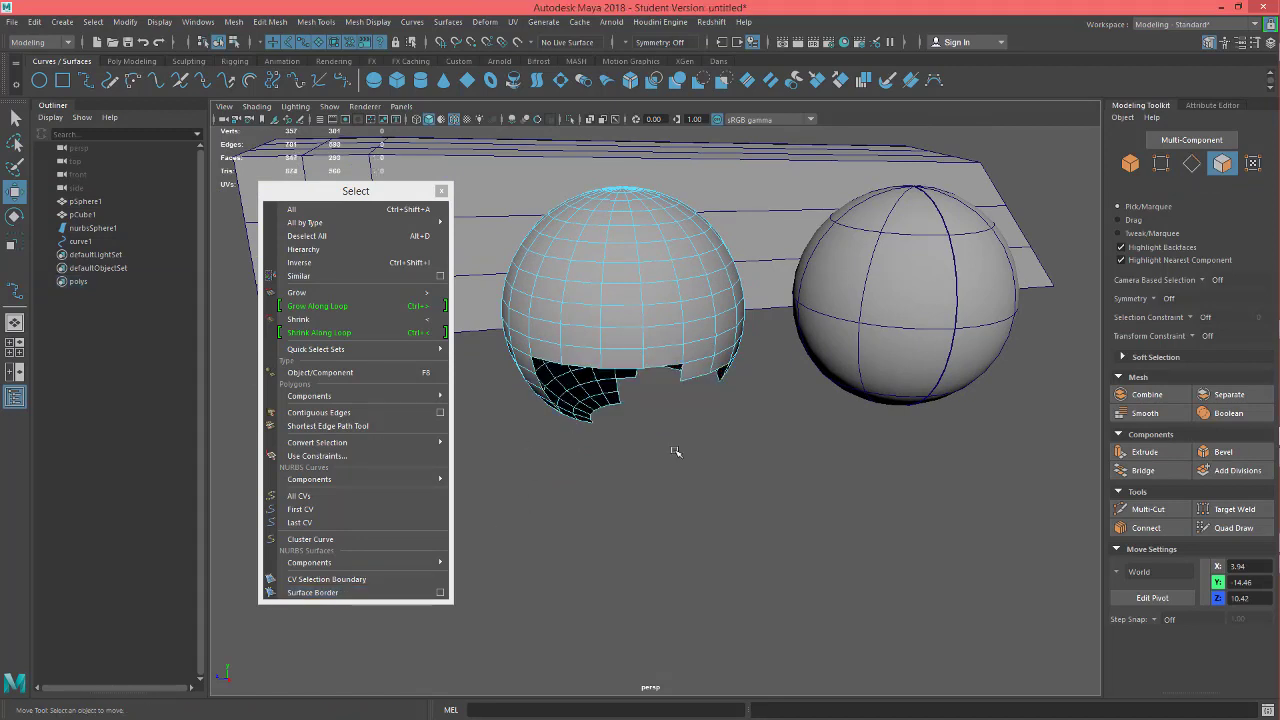
{"action": "right_click_drag", "start_coordinate": [655, 292], "coordinate": [695, 278]}
{"action": "left_click", "coordinate": [323, 578]}
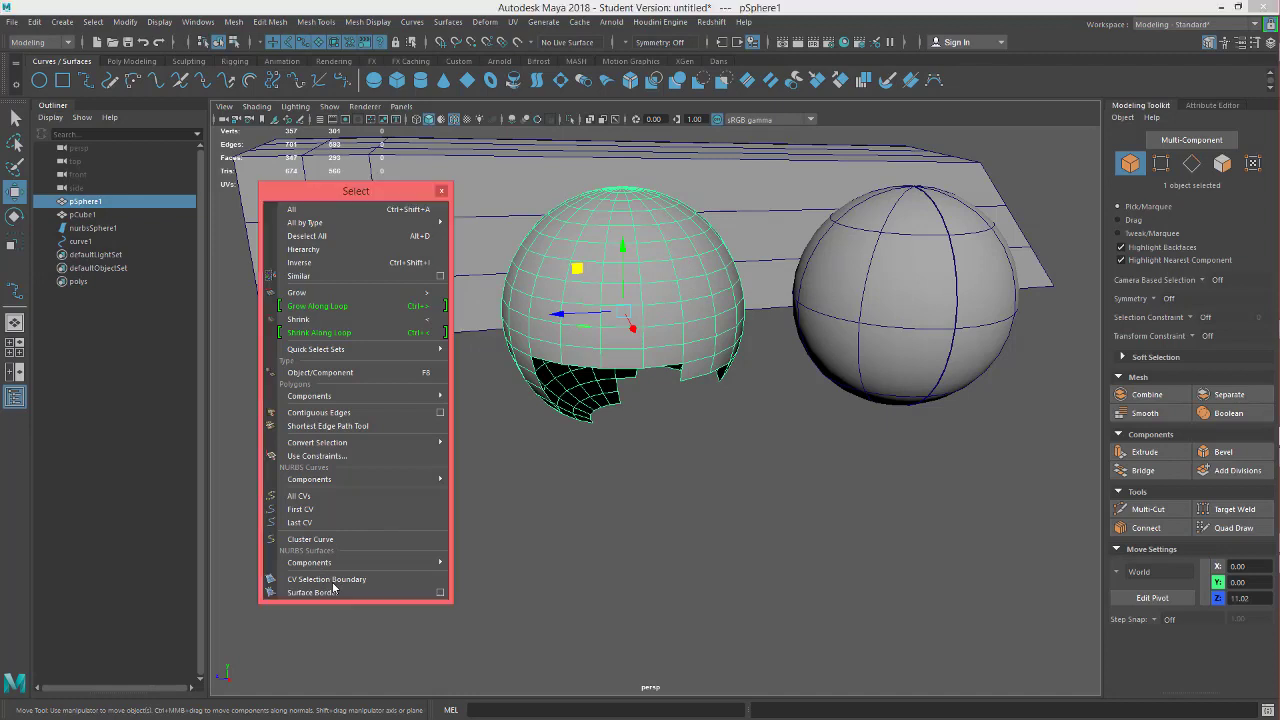
{"action": "left_click", "coordinate": [577, 360]}
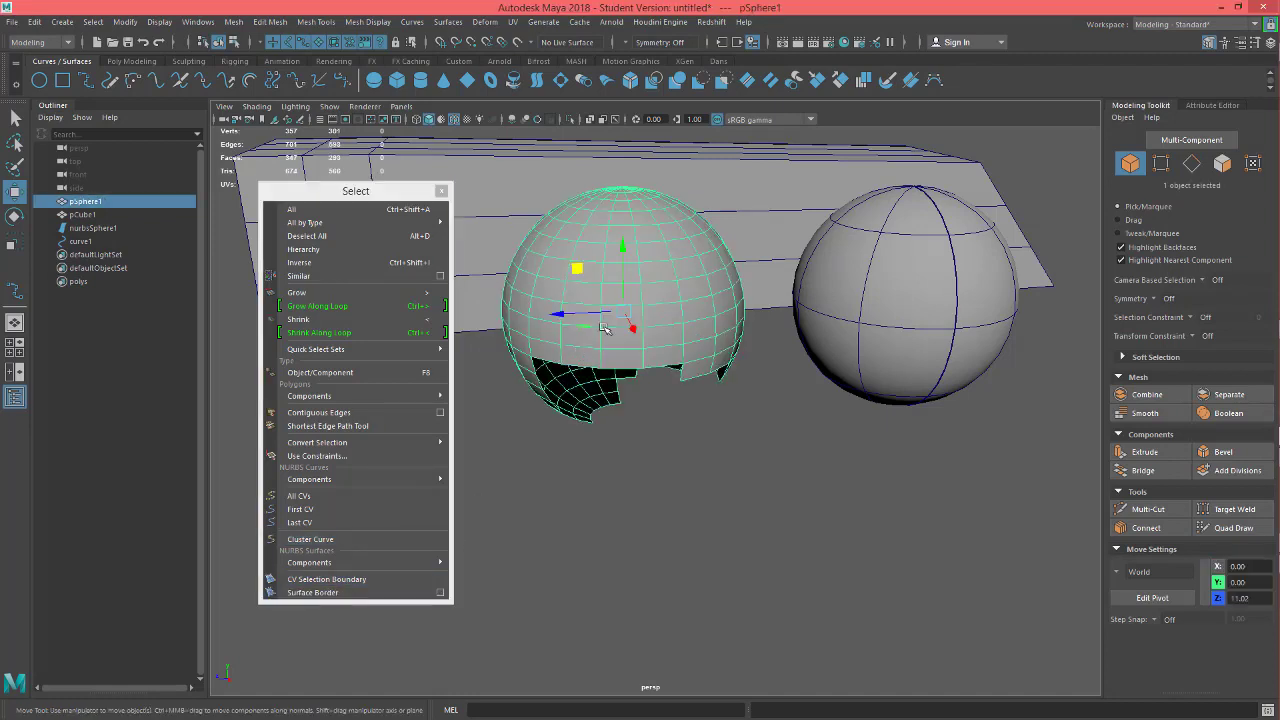
Switch the polygon sphere to edge selection and select the whole open border around the hole
{"action": "key", "text": "F10"}
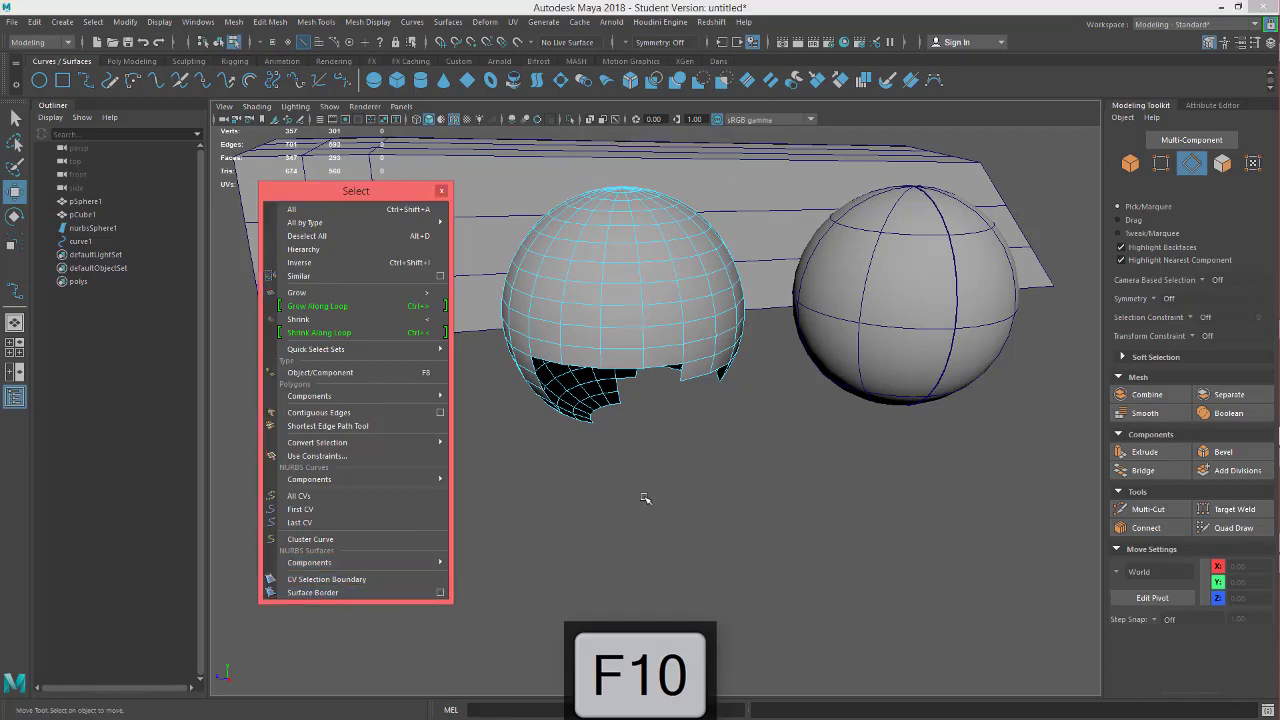
{"action": "mouse_move", "coordinate": [646, 498]}
{"action": "left_mouse_down", "text": "alt"}
{"action": "mouse_move", "coordinate": [644, 484]}
{"action": "mouse_move", "coordinate": [652, 492]}
{"action": "left_mouse_up", "text": "alt"}
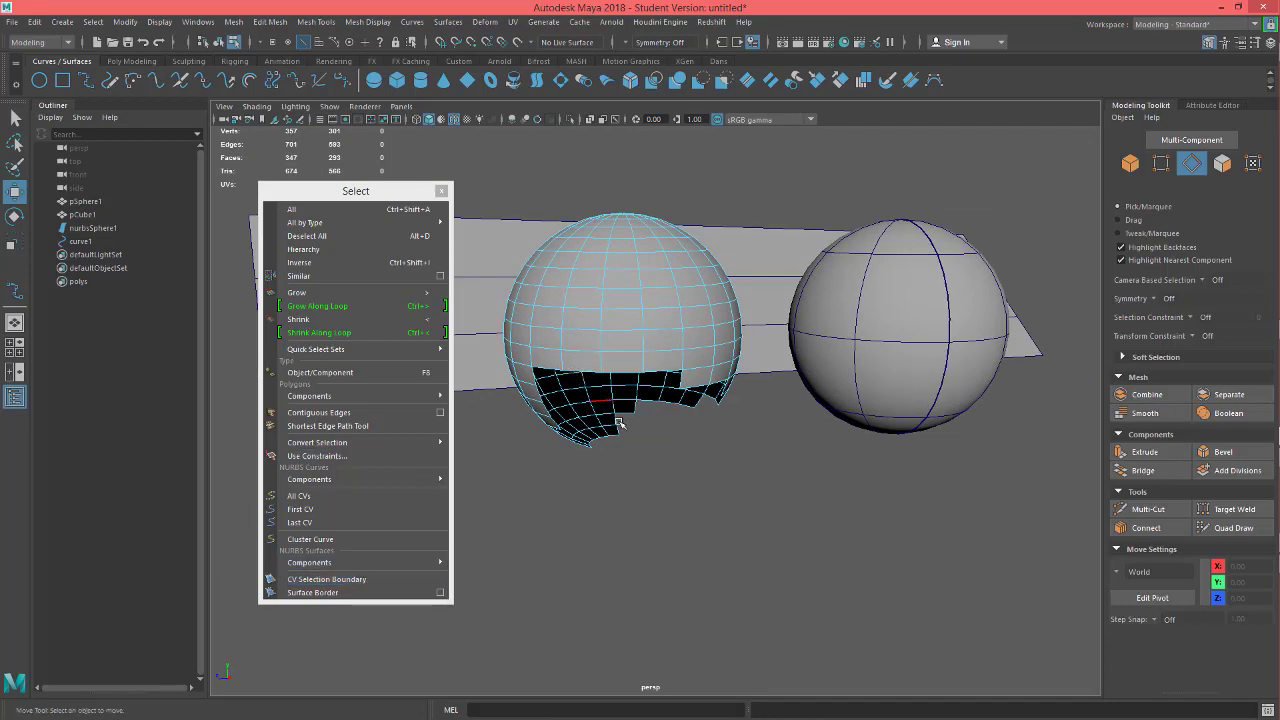
{"action": "left_click_drag", "start_coordinate": [618, 423], "coordinate": [623, 391], "text": "alt"}
{"action": "double_click", "coordinate": [630, 388]}
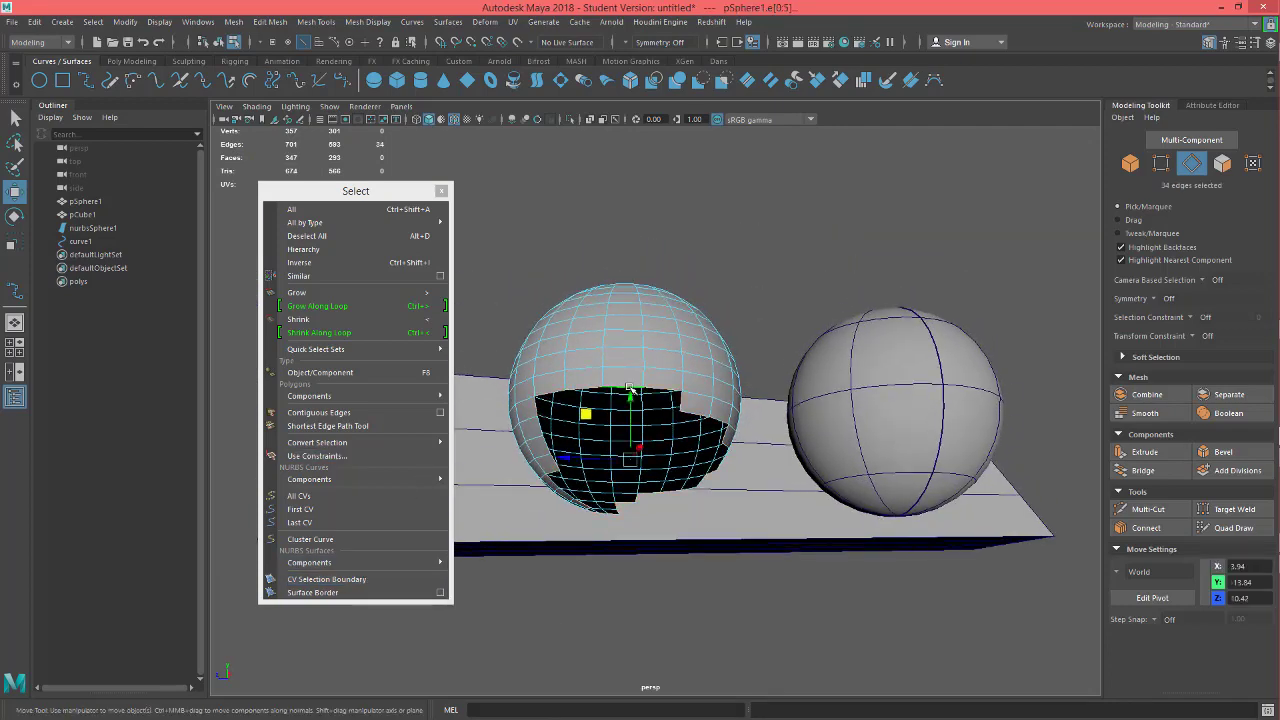
{"action": "mouse_move", "coordinate": [739, 486]}
{"action": "left_mouse_down", "text": "alt"}
{"action": "mouse_move", "coordinate": [670, 470]}
{"action": "mouse_move", "coordinate": [726, 486]}
{"action": "left_mouse_up", "text": "alt"}
{"action": "right_click_drag", "start_coordinate": [726, 486], "coordinate": [903, 443], "text": "alt"}
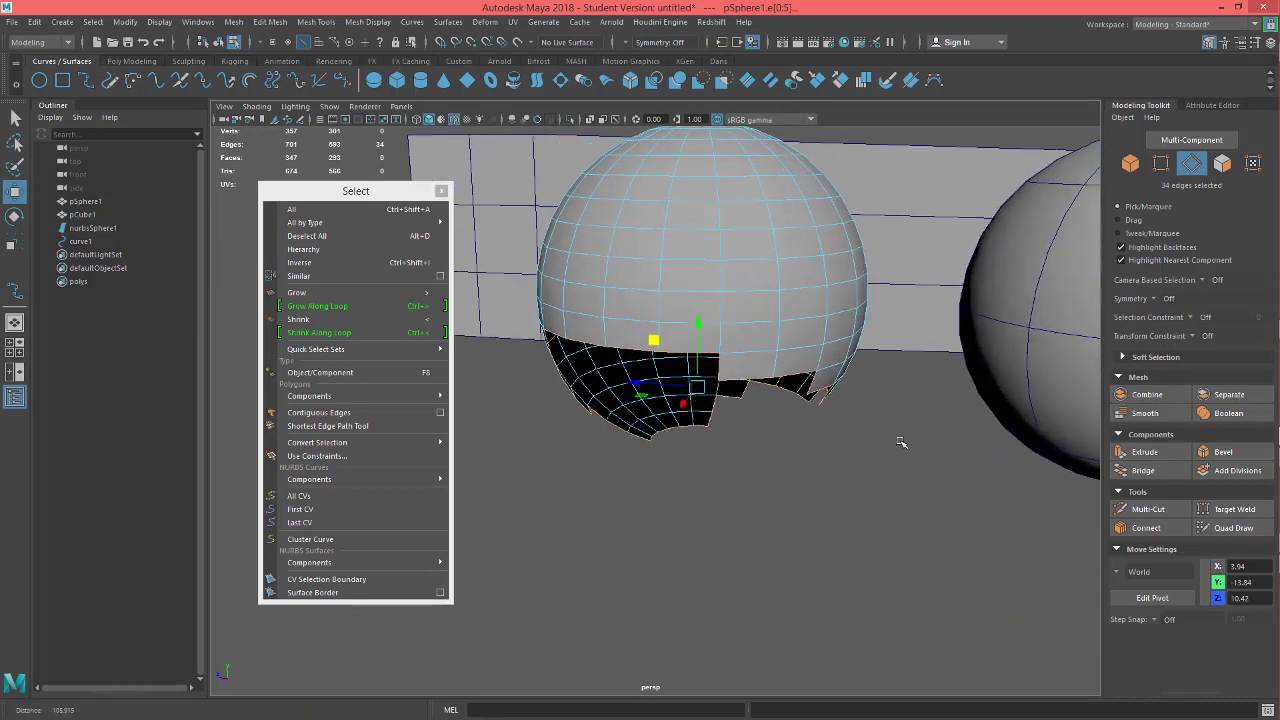
{"action": "middle_click_drag", "start_coordinate": [722, 484], "coordinate": [645, 483], "text": "alt"}
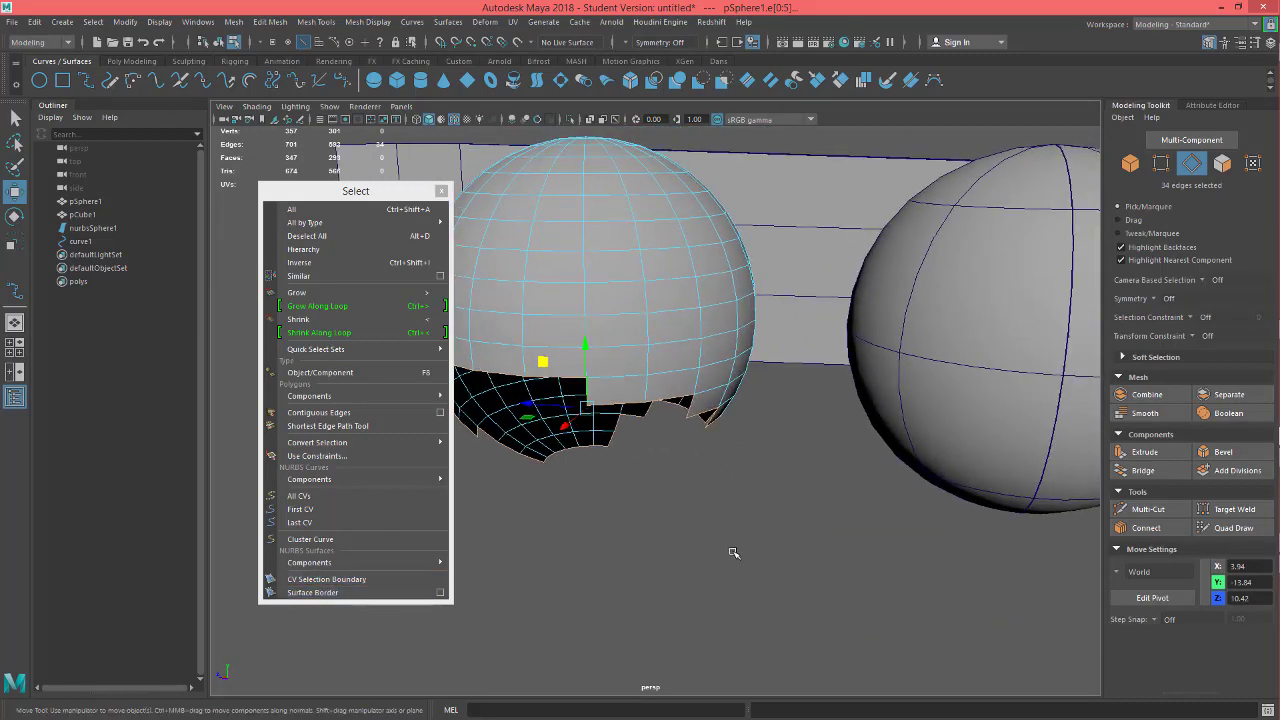
{"action": "middle_click_drag", "start_coordinate": [734, 554], "coordinate": [703, 526], "text": "alt"}
{"action": "scroll", "coordinate": [712, 520], "scroll_direction": "down", "scroll_amount": 4}
{"action": "left_click_drag", "start_coordinate": [683, 485], "coordinate": [694, 489], "text": "alt"}
{"action": "middle_click_drag", "start_coordinate": [780, 520], "coordinate": [888, 600], "text": "alt"}
{"action": "left_click_drag", "start_coordinate": [790, 535], "coordinate": [808, 484], "text": "alt"}
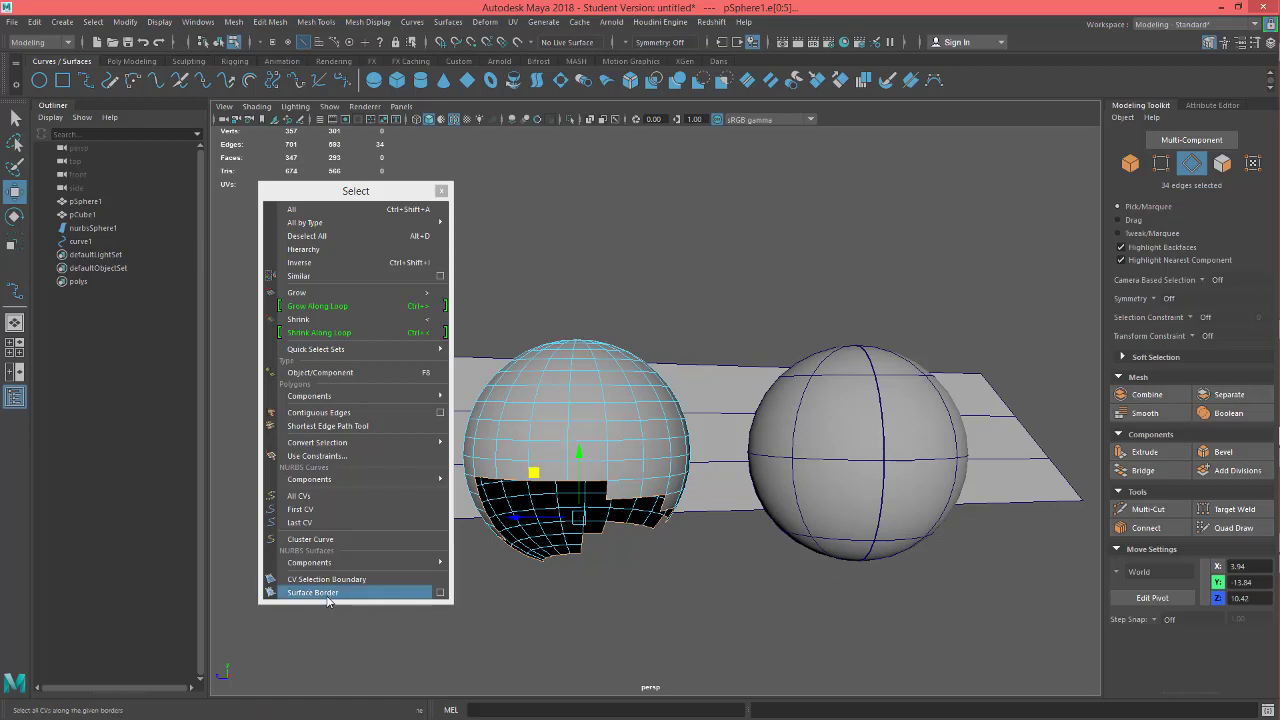
Return to object selection and use the Surface Border command to select the border CVs of the NURBS sphere
{"action": "left_click", "coordinate": [841, 449]}
{"action": "right_click_drag", "start_coordinate": [853, 446], "coordinate": [941, 334]}
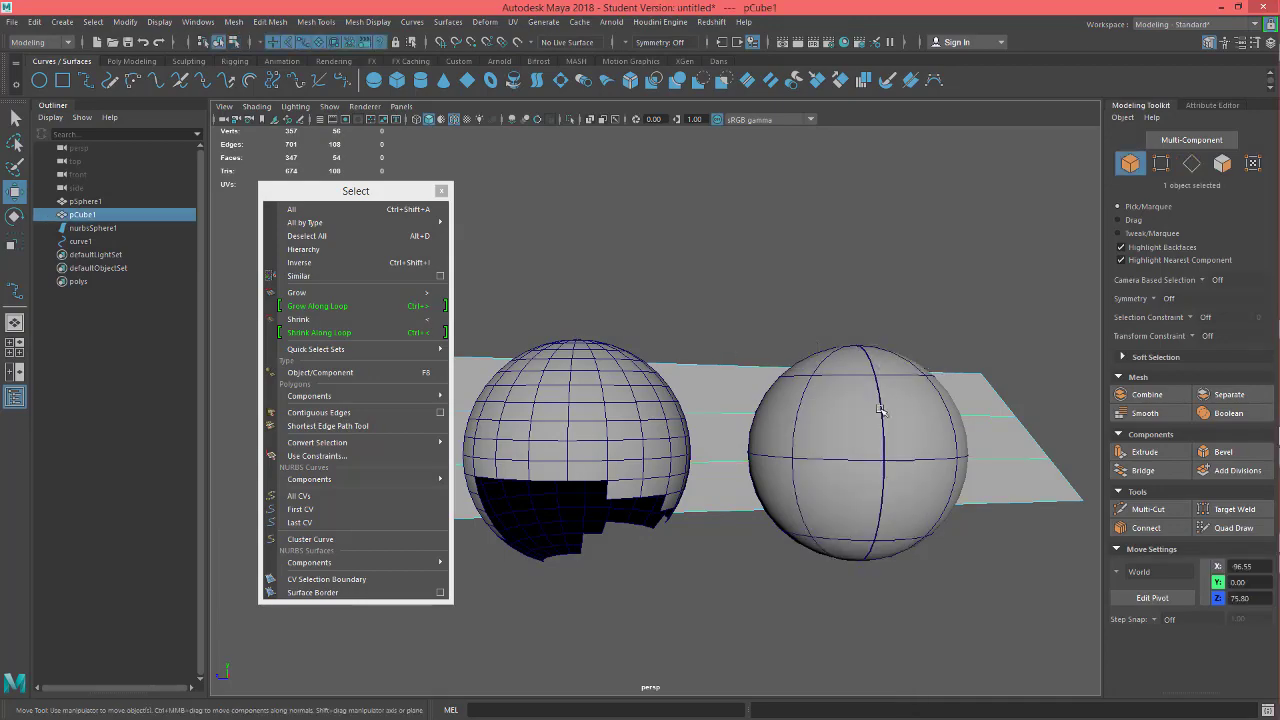
{"action": "left_click", "coordinate": [328, 593]}
{"action": "left_click_drag", "start_coordinate": [872, 620], "coordinate": [855, 654], "text": "alt"}
{"action": "left_click_drag", "start_coordinate": [970, 580], "coordinate": [760, 464], "text": "alt"}
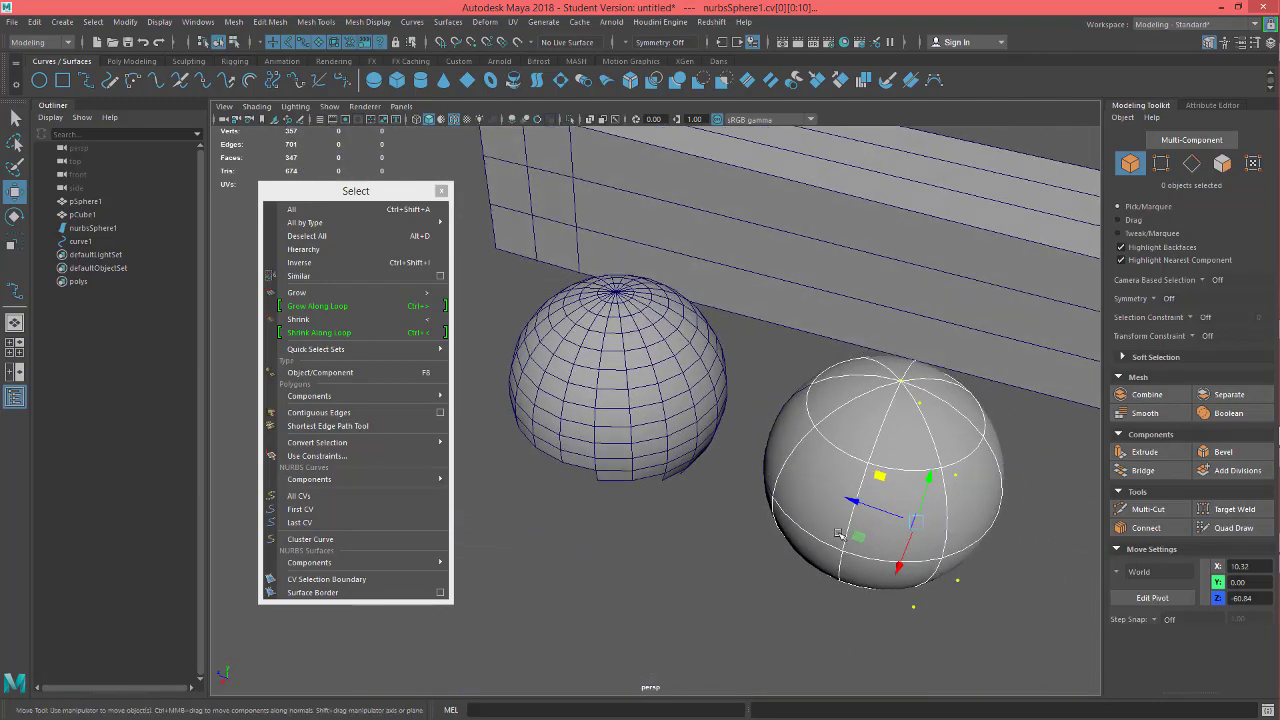
{"action": "left_click_drag", "start_coordinate": [963, 605], "coordinate": [829, 602], "text": "alt"}
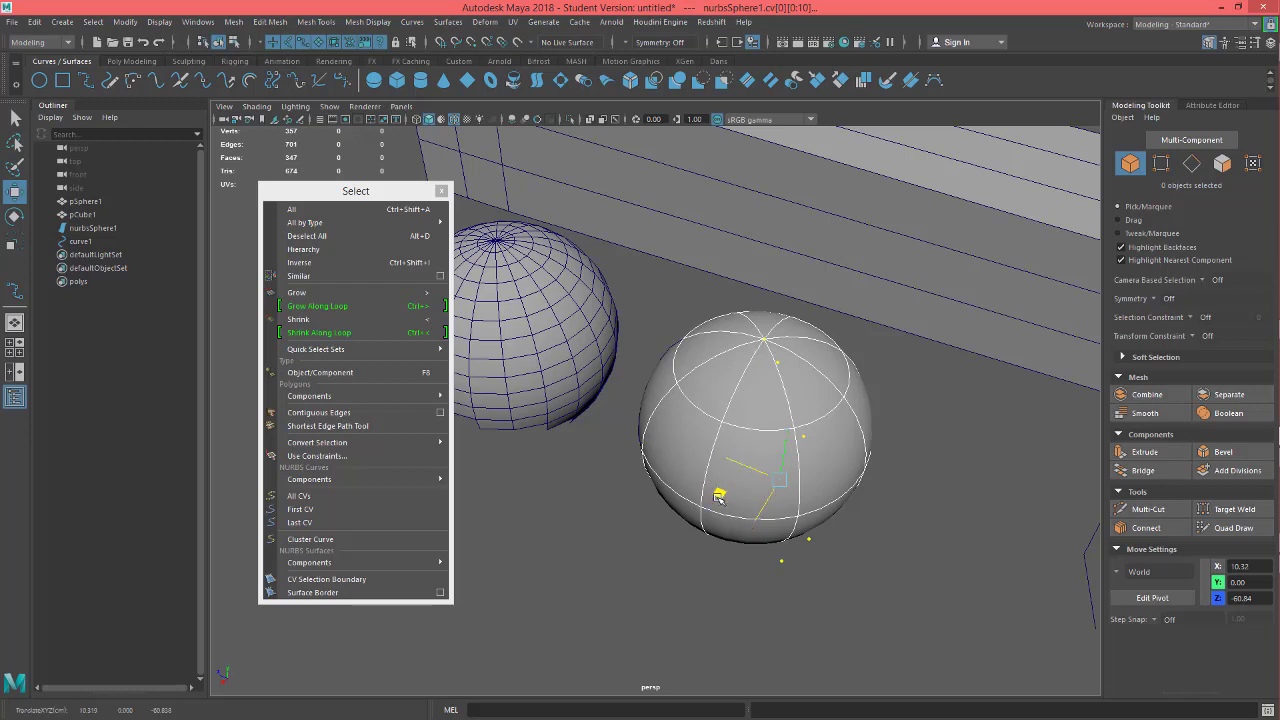
Try moving the selected border CVs of the NURBS sphere, and undo the move
{"action": "left_click_drag", "start_coordinate": [717, 489], "coordinate": [806, 503]}
{"action": "key", "text": "ctrl+z"}
{"action": "key", "text": "ctrl+z"}
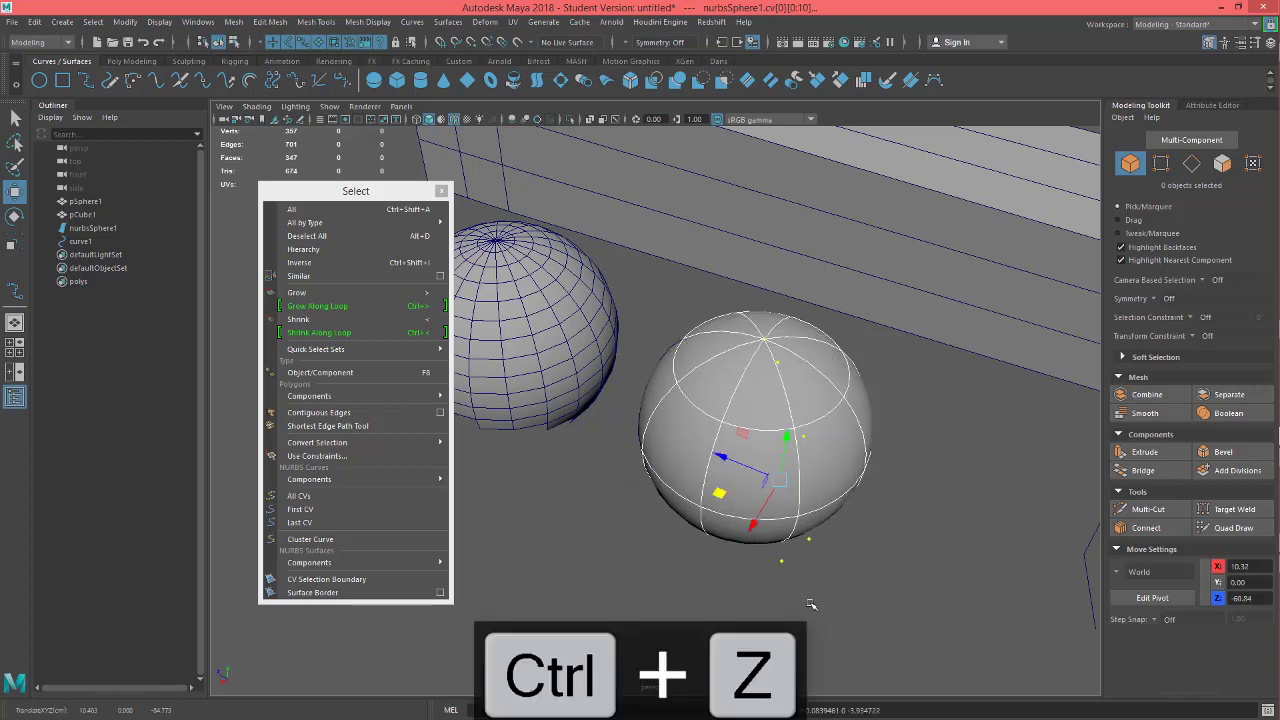
Try the CV Selection Boundary command on the NURBS sphere's selected border CVs
{"action": "left_click_drag", "start_coordinate": [814, 606], "coordinate": [678, 598], "text": "alt"}
{"action": "left_click", "coordinate": [338, 582]}
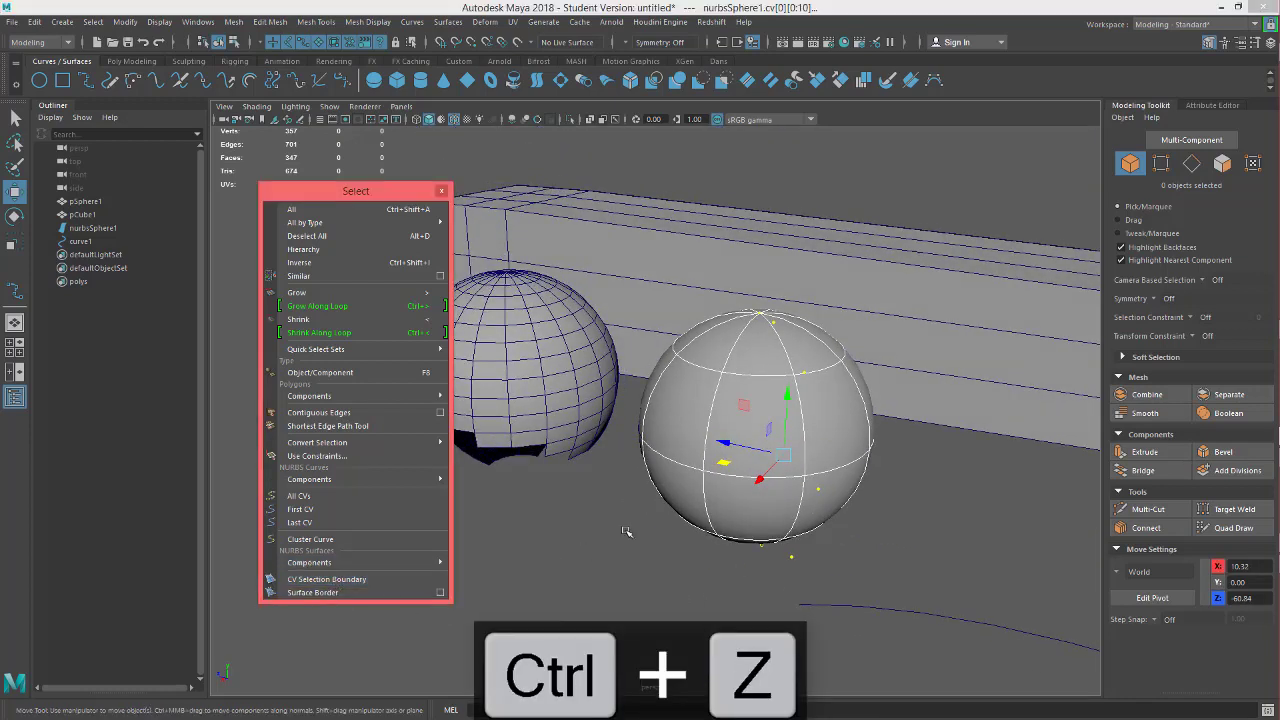
{"action": "mouse_move", "coordinate": [706, 348]}
{"action": "right_mouse_down"}
{"action": "mouse_move", "coordinate": [763, 371]}
{"action": "mouse_move", "coordinate": [797, 331]}
{"action": "mouse_move", "coordinate": [706, 348]}
{"action": "right_mouse_up"}
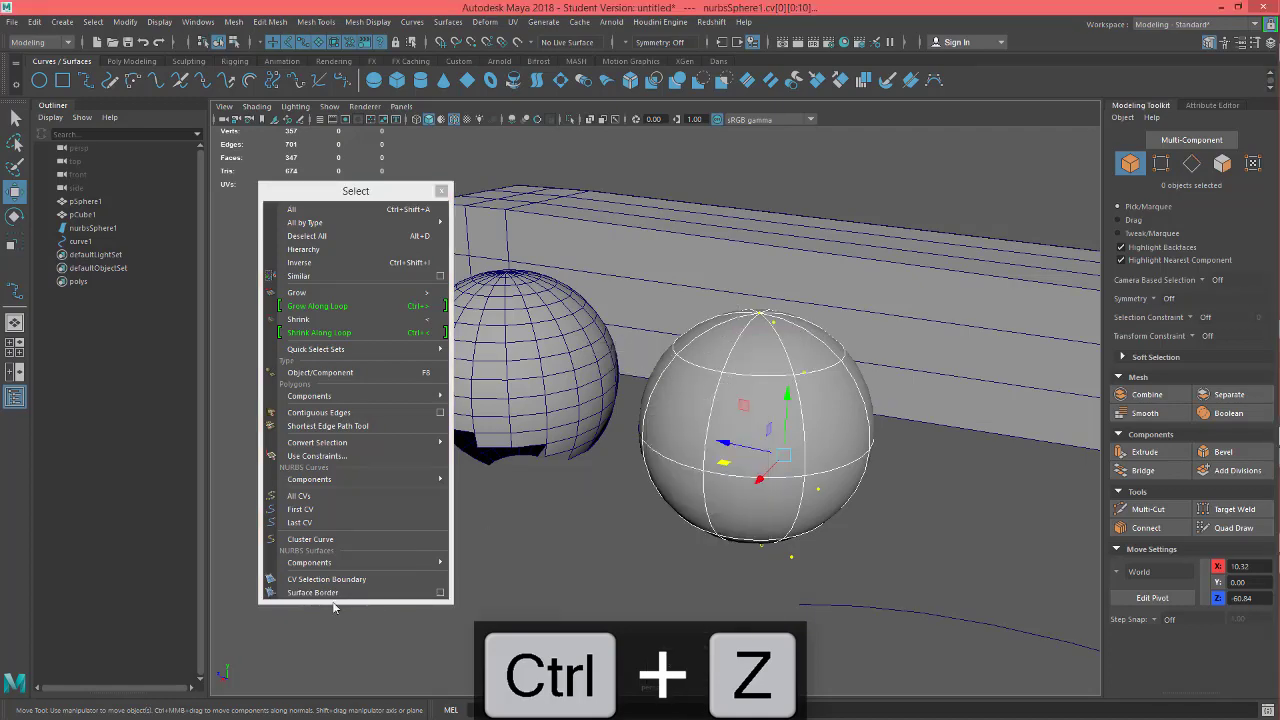
Select the whole NURBS sphere as an object and close the floating Select command list
{"action": "left_click_drag", "start_coordinate": [649, 540], "coordinate": [684, 460], "text": "alt"}
{"action": "left_click", "coordinate": [684, 460]}
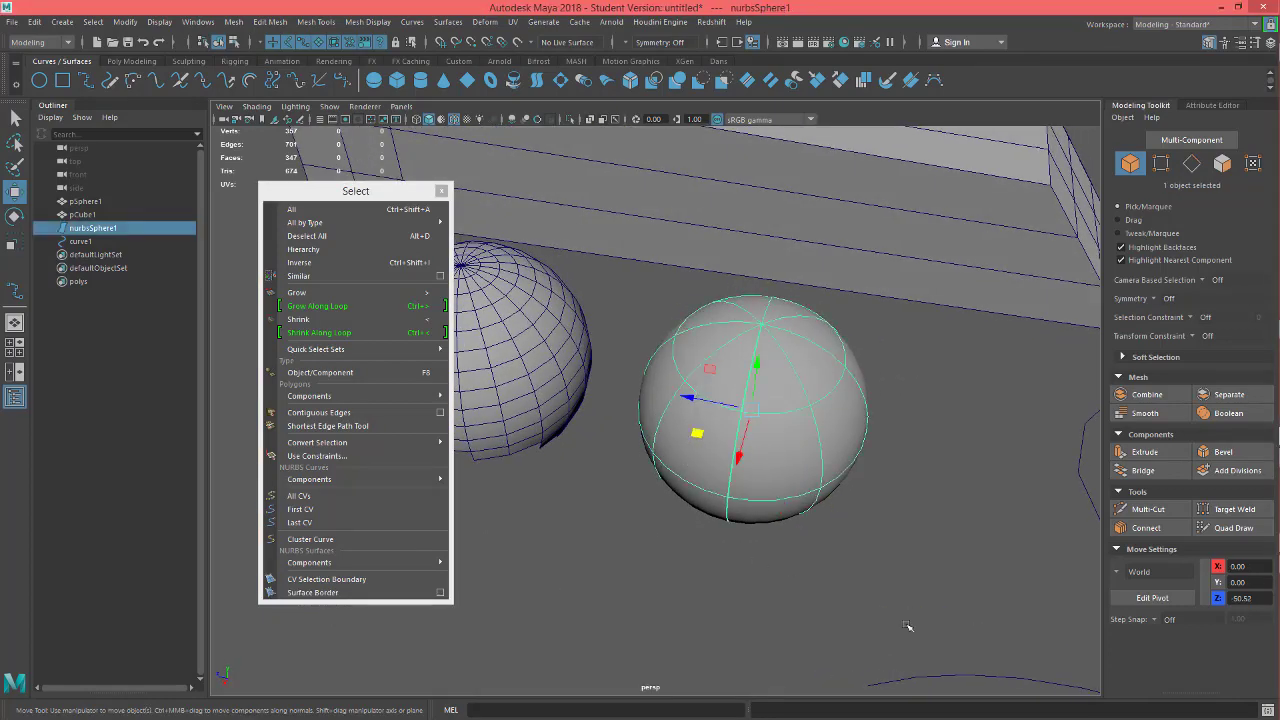
{"action": "left_click_drag", "start_coordinate": [717, 595], "coordinate": [768, 526], "text": "alt"}
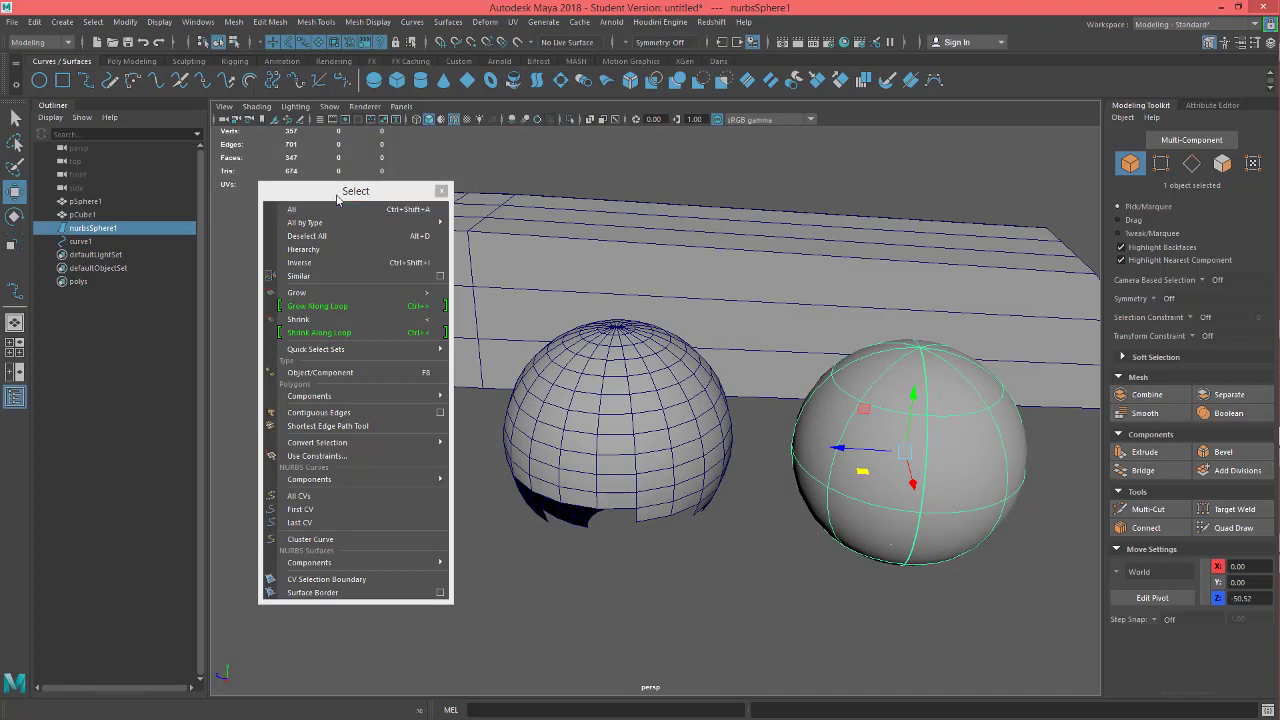
{"action": "mouse_move", "coordinate": [364, 479]}
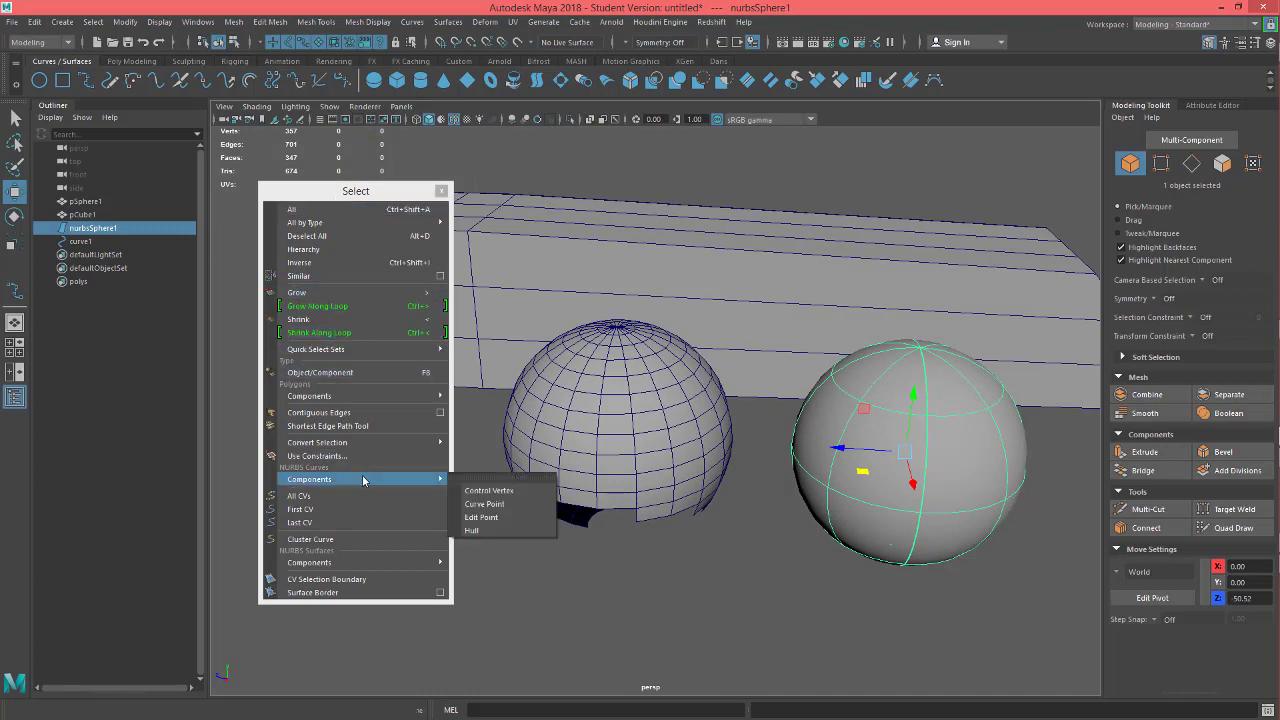
{"action": "left_click", "coordinate": [441, 190]}
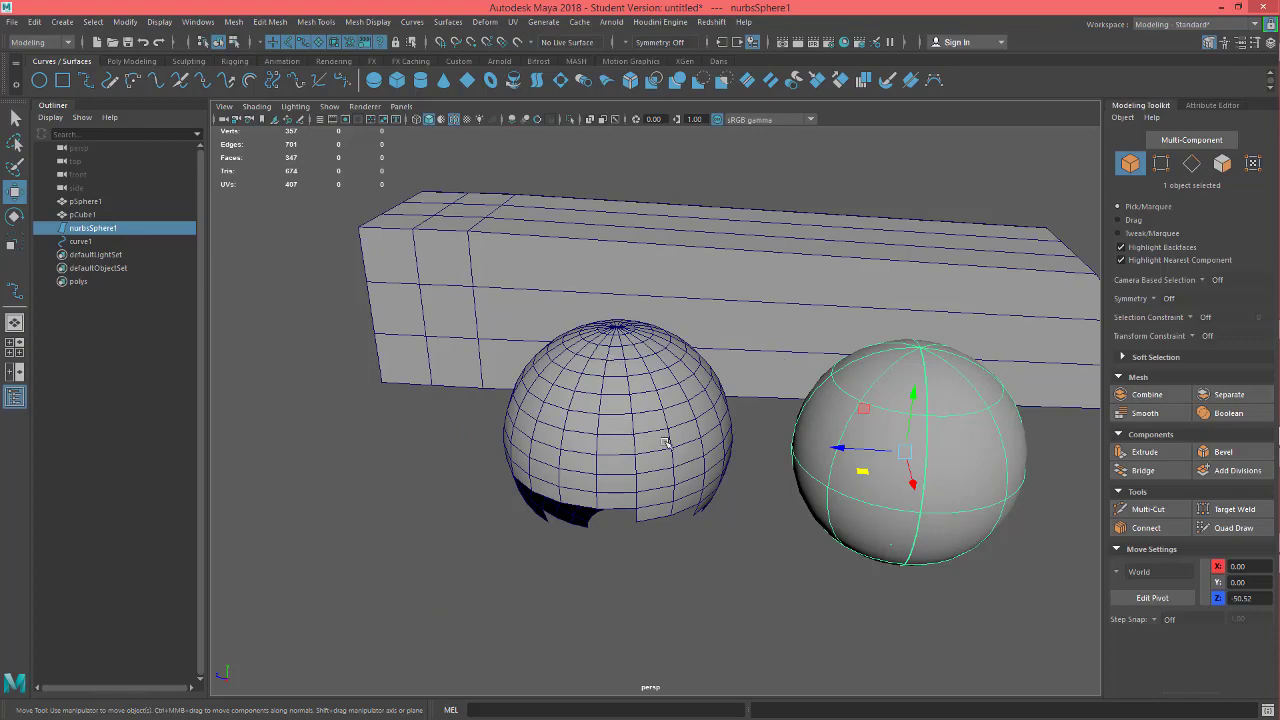
Put the polygon sphere in face selection and select a complete horizontal face loop from two adjacent faces
{"action": "left_click_drag", "start_coordinate": [665, 442], "coordinate": [622, 472], "text": "alt"}
{"action": "left_click", "coordinate": [580, 495]}
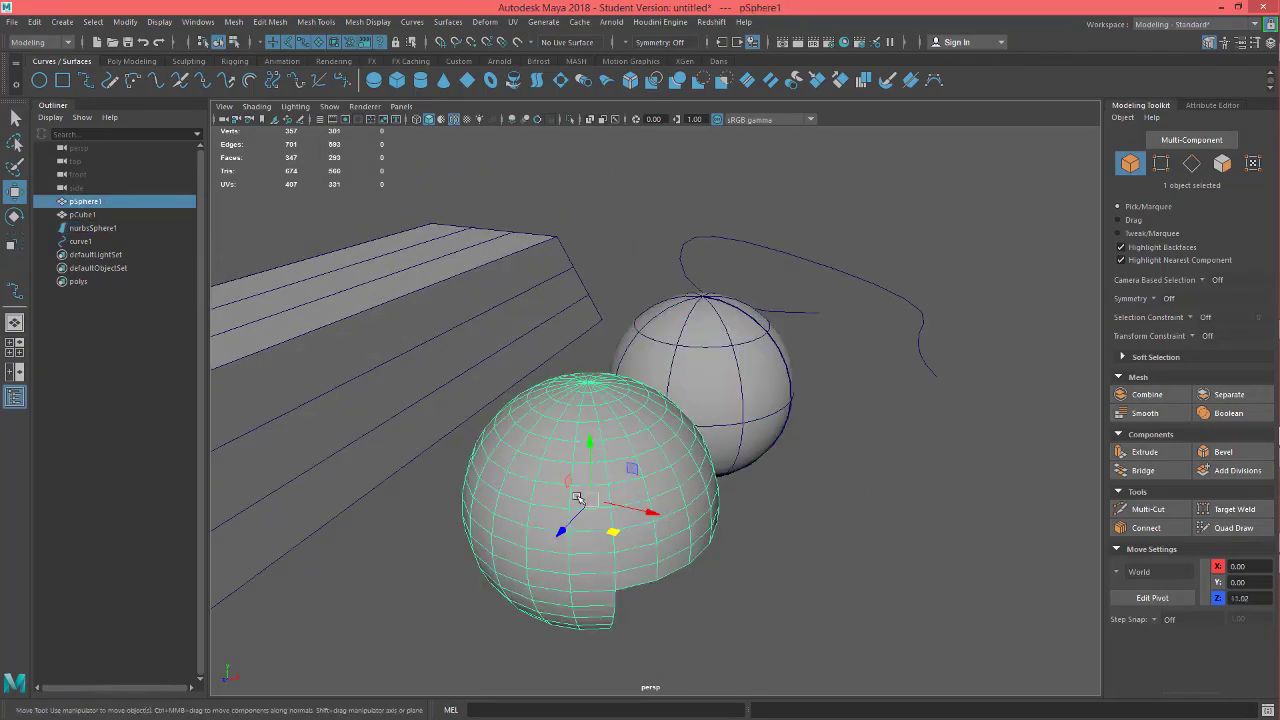
{"action": "right_click_drag", "start_coordinate": [522, 323], "coordinate": [526, 363]}
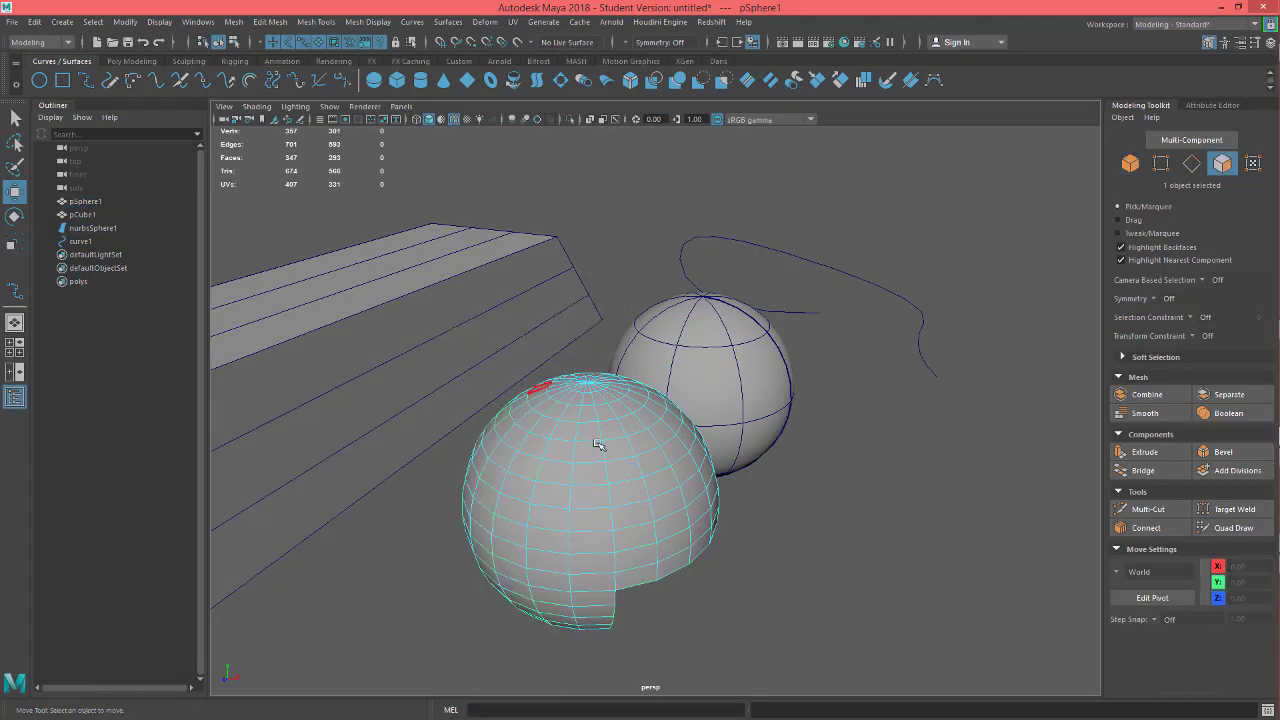
{"action": "left_click", "coordinate": [515, 487]}
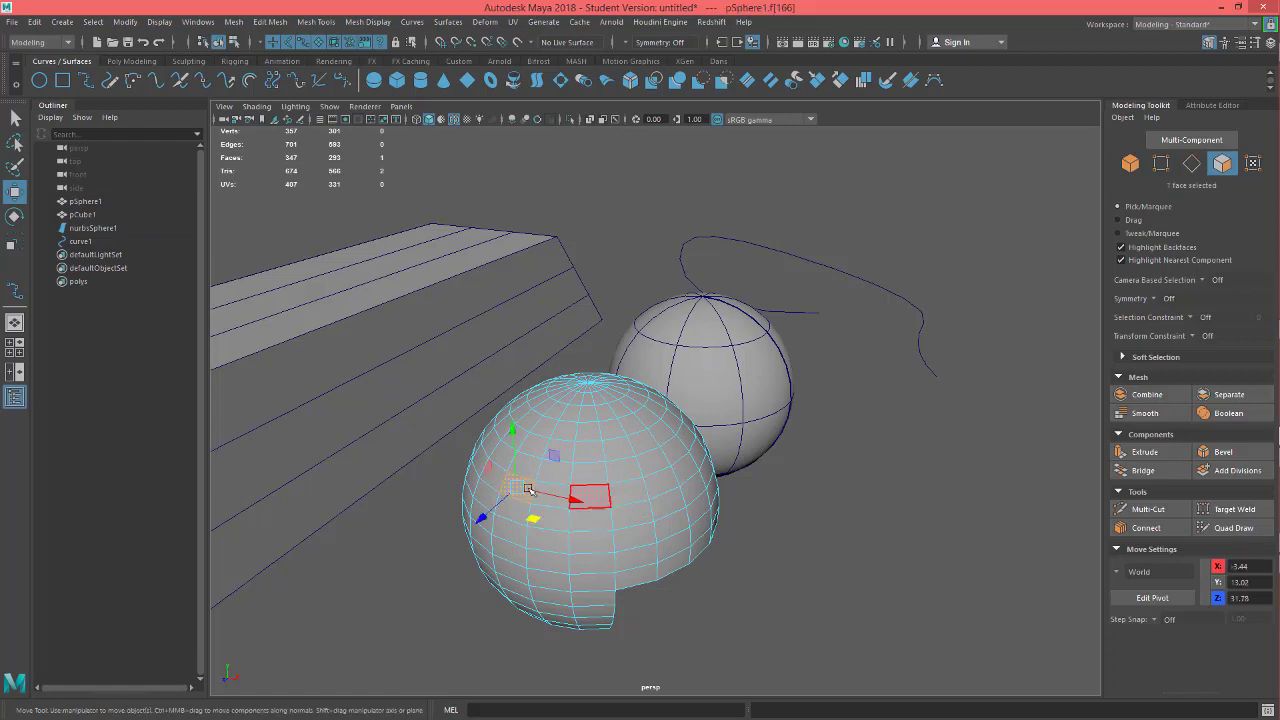
{"action": "left_click", "coordinate": [626, 494]}
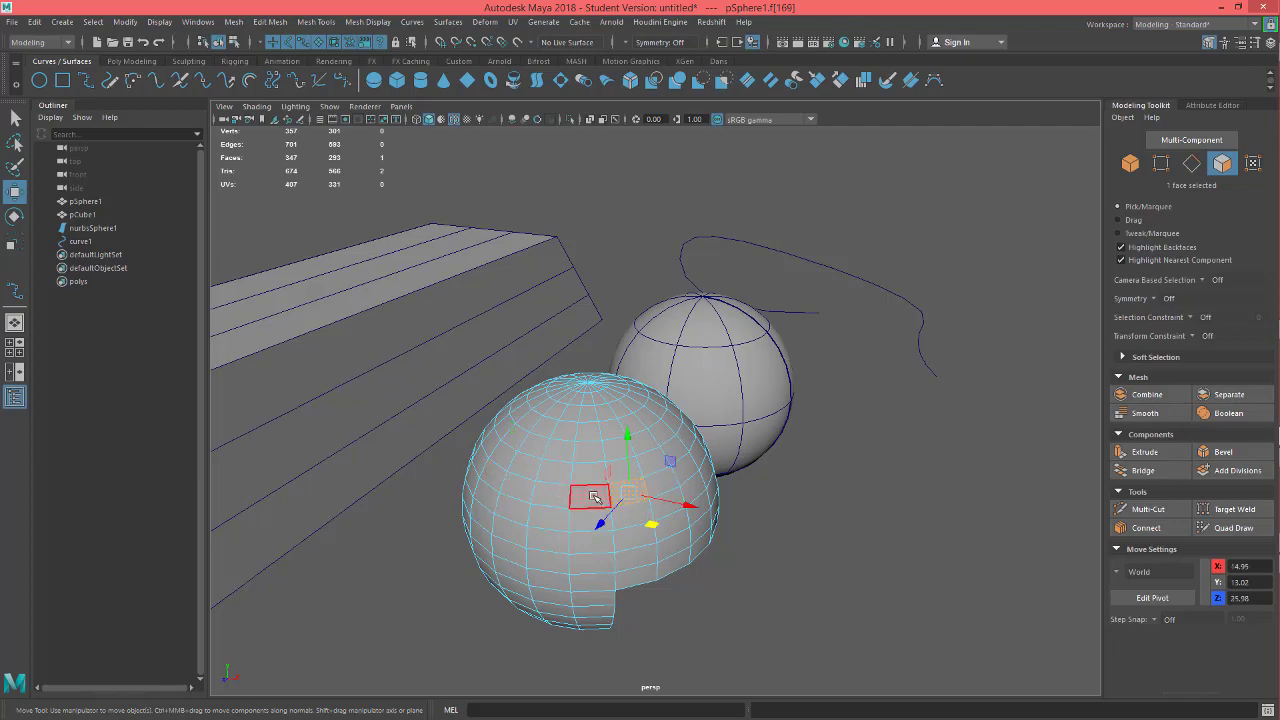
{"action": "double_click", "coordinate": [591, 495]}
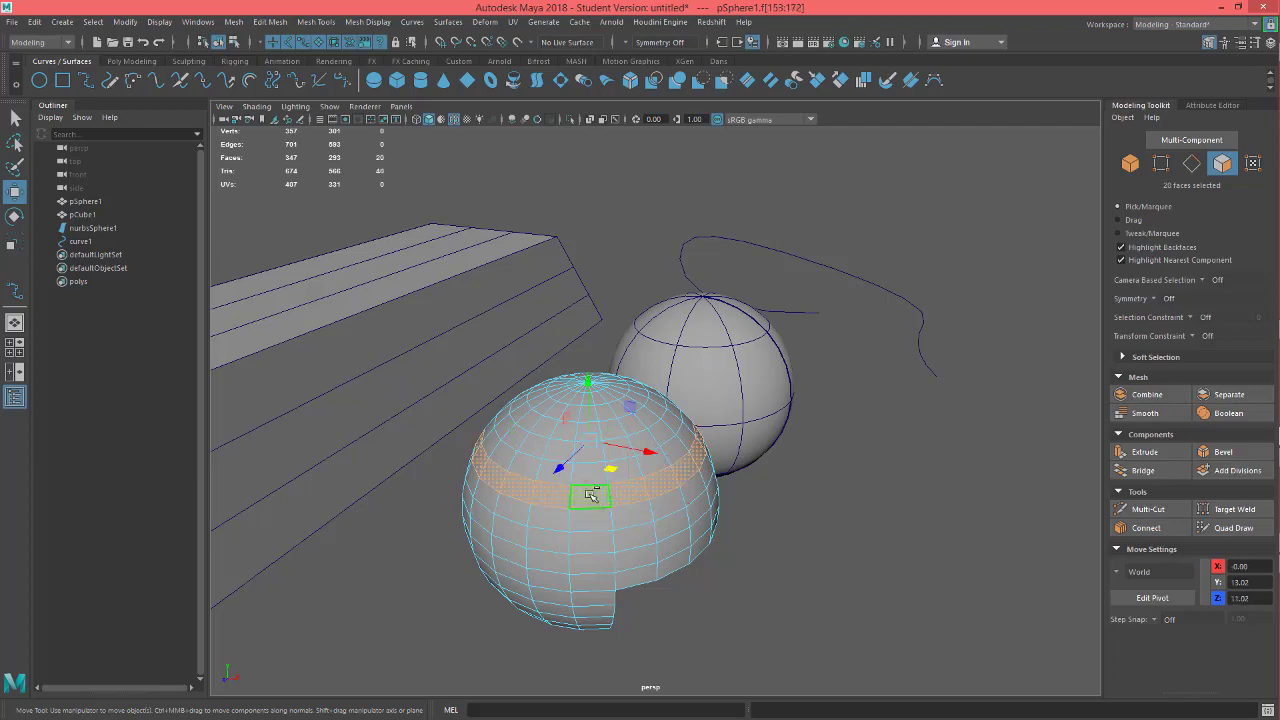
{"action": "left_click_drag", "start_coordinate": [655, 503], "coordinate": [677, 486], "text": "alt"}
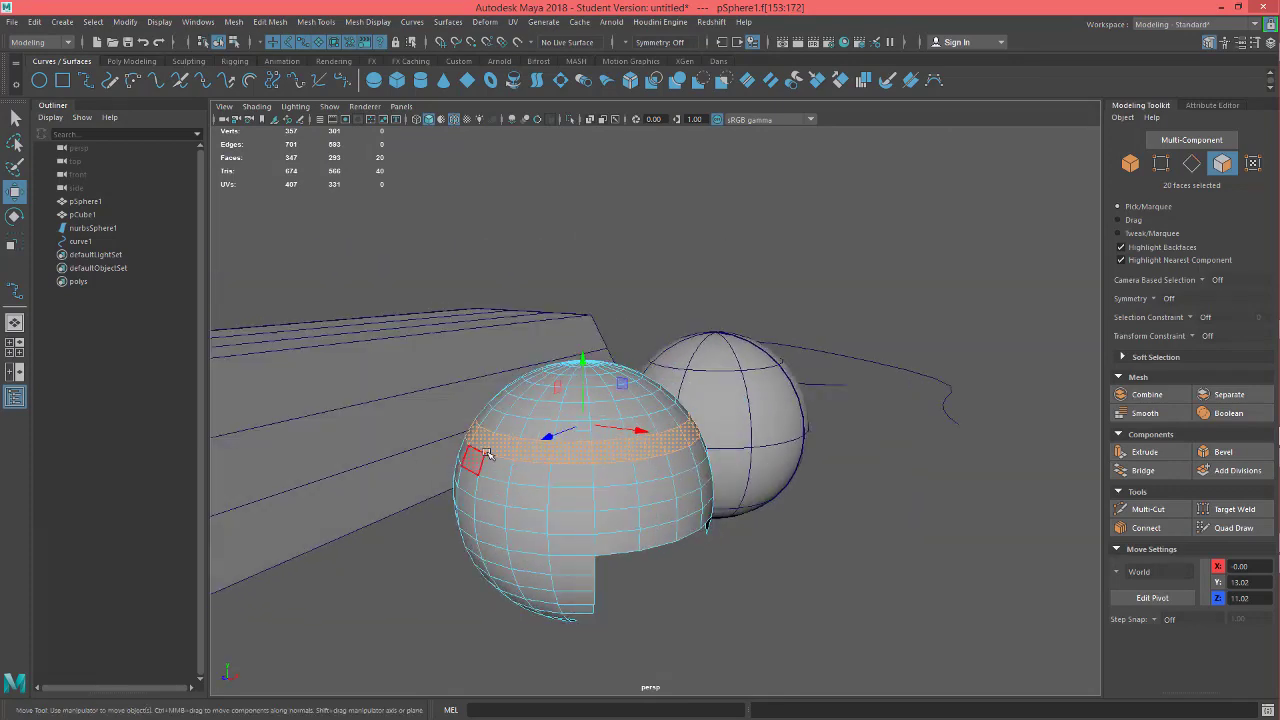
Select a partial horizontal face loop on the polygon sphere between two separated faces of the same row
{"action": "left_click", "coordinate": [484, 439]}
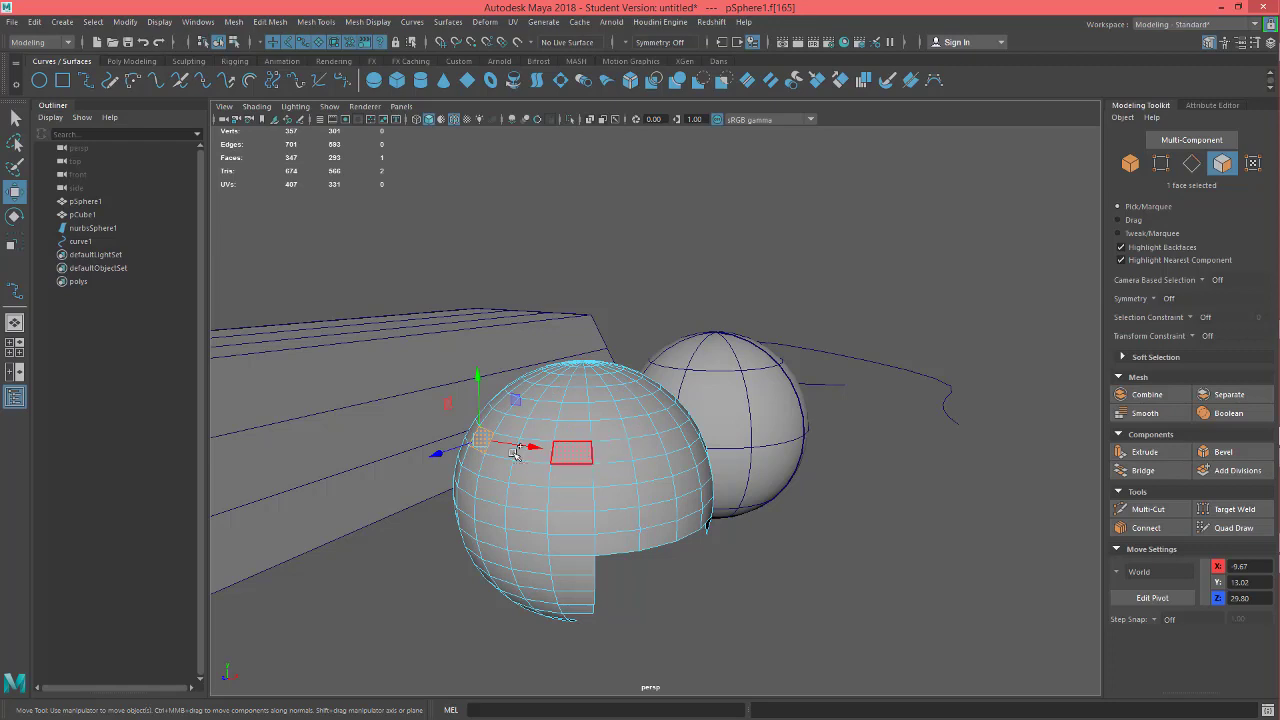
{"action": "double_click", "coordinate": [677, 442], "text": "shift"}
{"action": "left_click_drag", "start_coordinate": [494, 462], "coordinate": [513, 468], "text": "alt"}
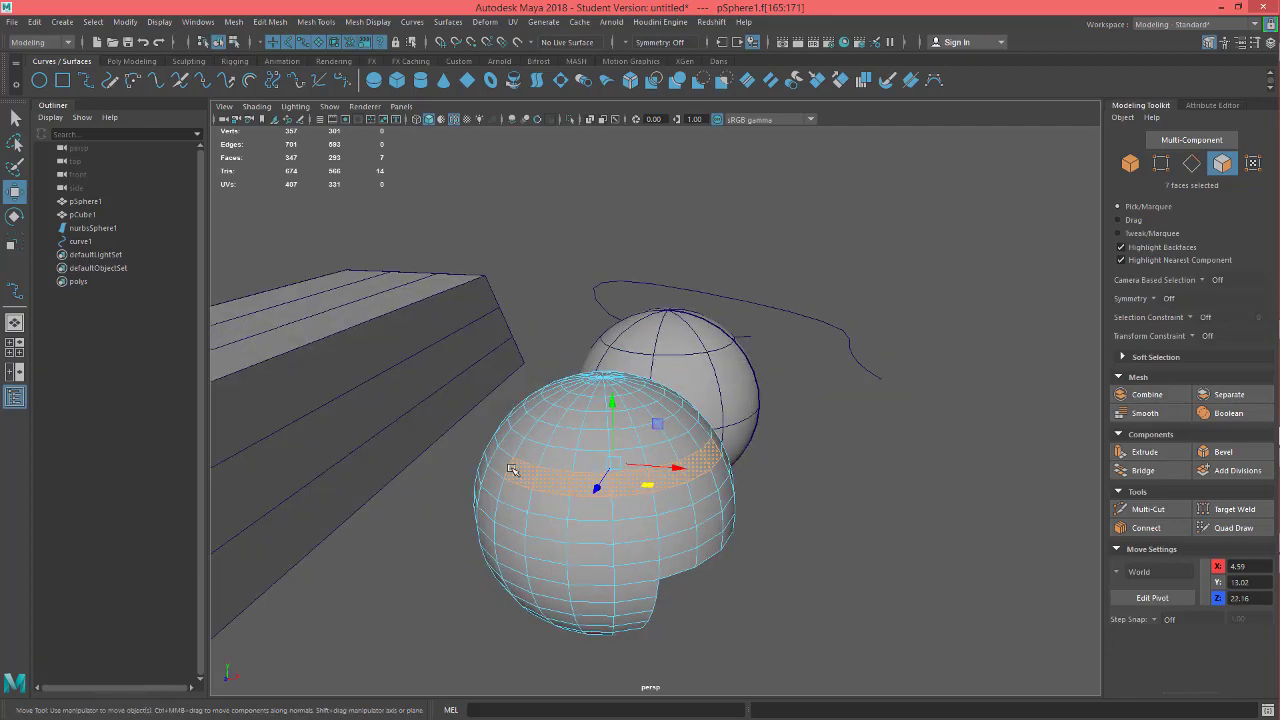
{"action": "left_click_drag", "start_coordinate": [737, 474], "coordinate": [627, 412], "text": "alt"}
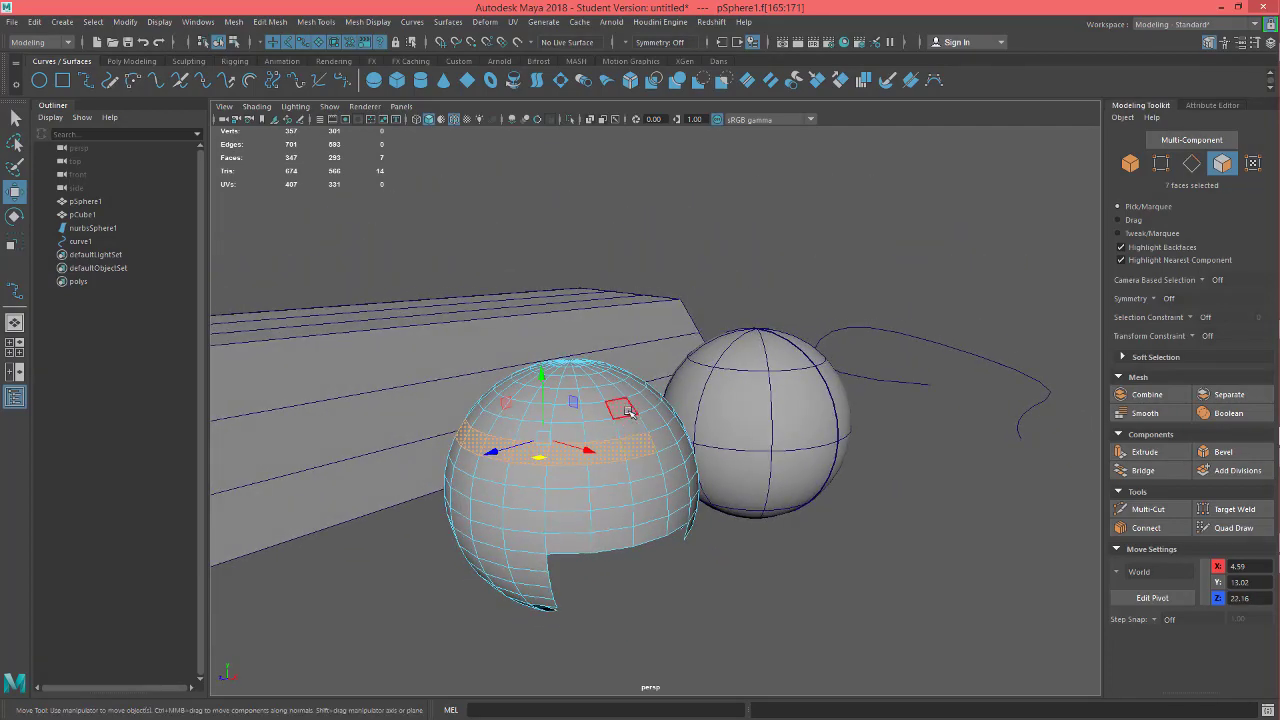
Switch the polygon sphere to edge selection and select an edge loop, followed by a partial loop between two horizontal edges
{"action": "key", "text": "F10"}
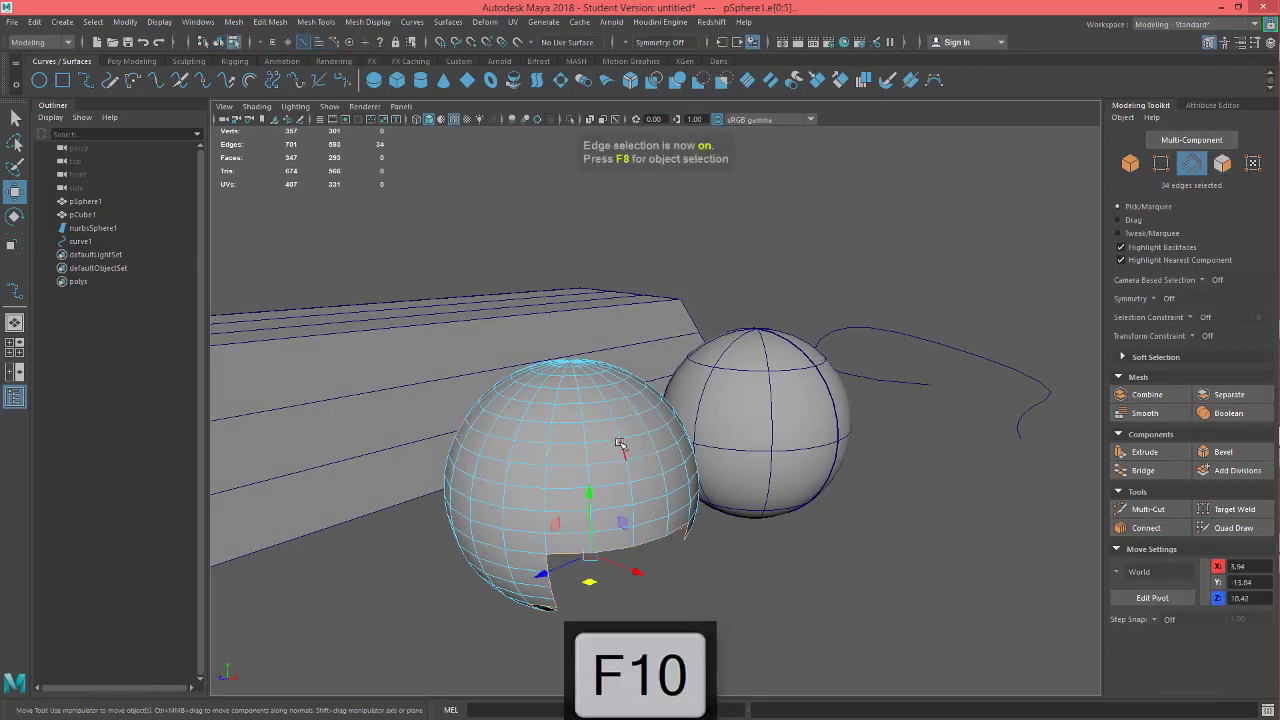
{"action": "double_click", "coordinate": [602, 440]}
{"action": "mouse_move", "coordinate": [643, 467]}
{"action": "left_mouse_down", "text": "alt"}
{"action": "mouse_move", "coordinate": [580, 460]}
{"action": "mouse_move", "coordinate": [652, 480]}
{"action": "left_mouse_up", "text": "alt"}
{"action": "left_click", "coordinate": [571, 462]}
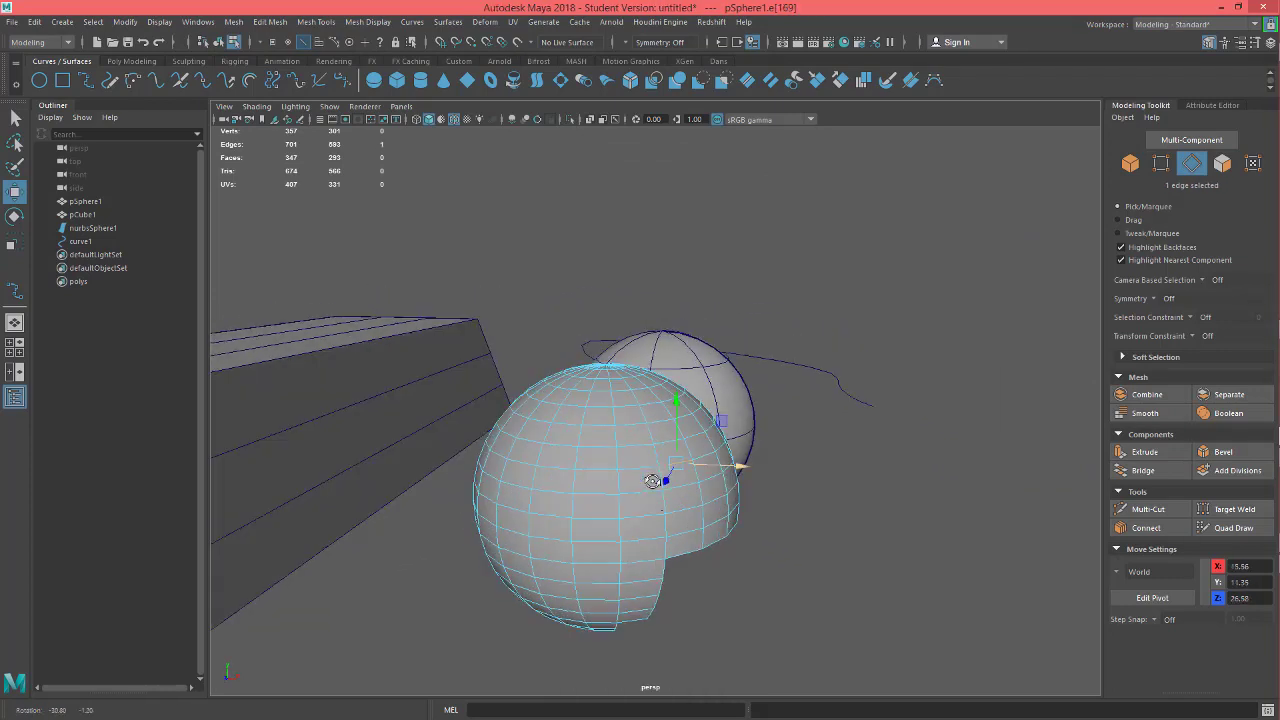
{"action": "double_click", "coordinate": [522, 462], "text": "shift"}
{"action": "left_click_drag", "start_coordinate": [657, 512], "coordinate": [620, 497], "text": "alt"}
Switch the polygon sphere to vertex selection and select a partial horizontal row between two separated vertices
{"action": "right_click_drag", "start_coordinate": [611, 322], "coordinate": [547, 322]}
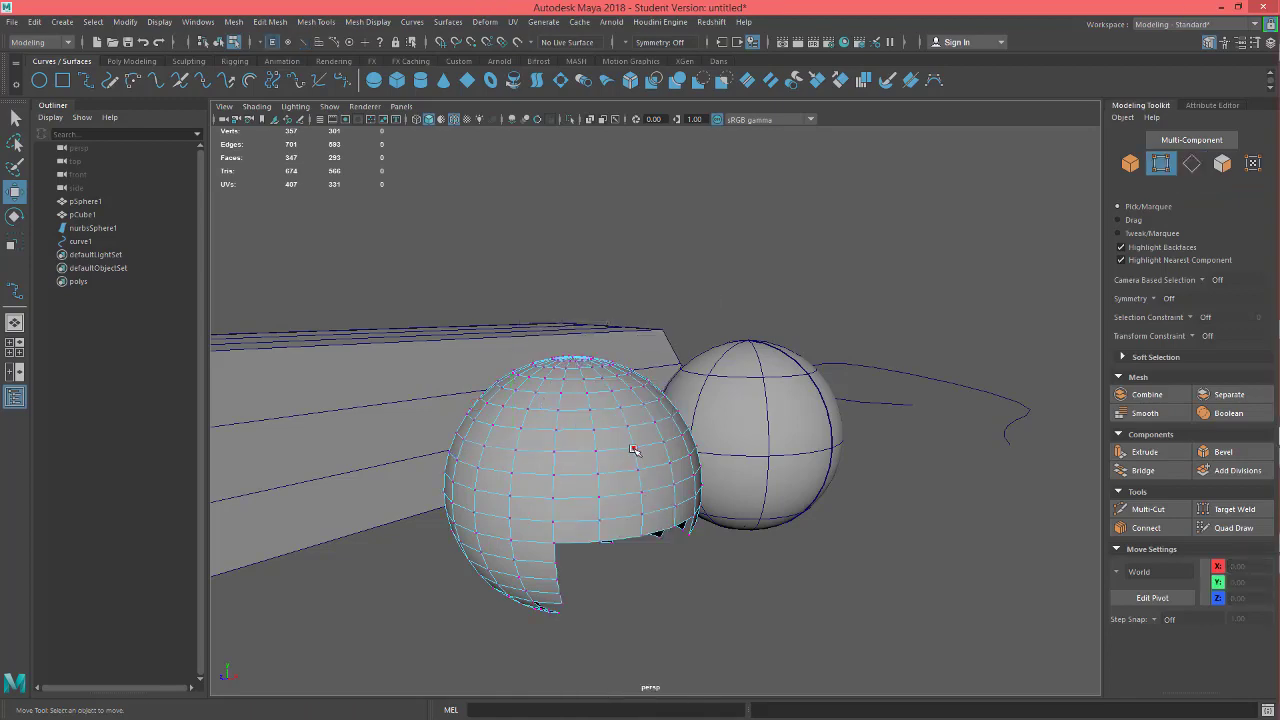
{"action": "left_click", "coordinate": [634, 451]}
{"action": "left_click_drag", "start_coordinate": [634, 451], "coordinate": [630, 470], "text": "alt"}
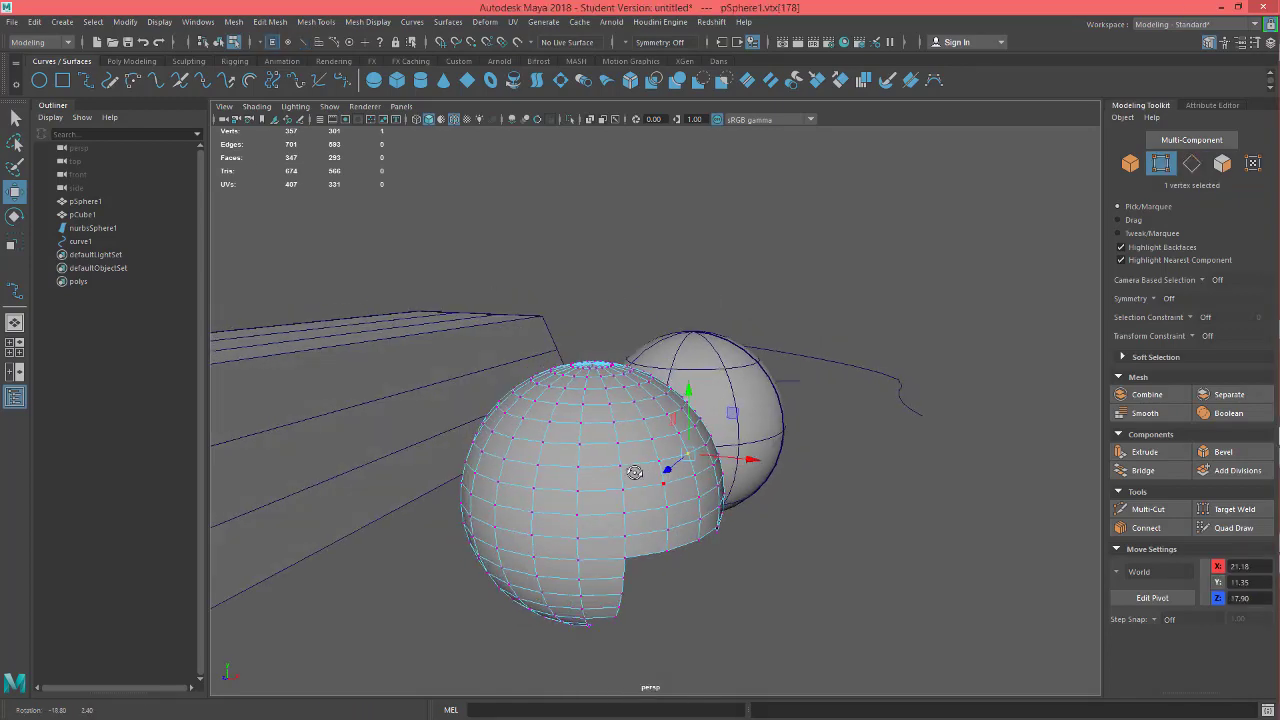
{"action": "double_click", "coordinate": [509, 459], "text": "shift"}
{"action": "left_click_drag", "start_coordinate": [594, 534], "coordinate": [526, 452], "text": "alt"}
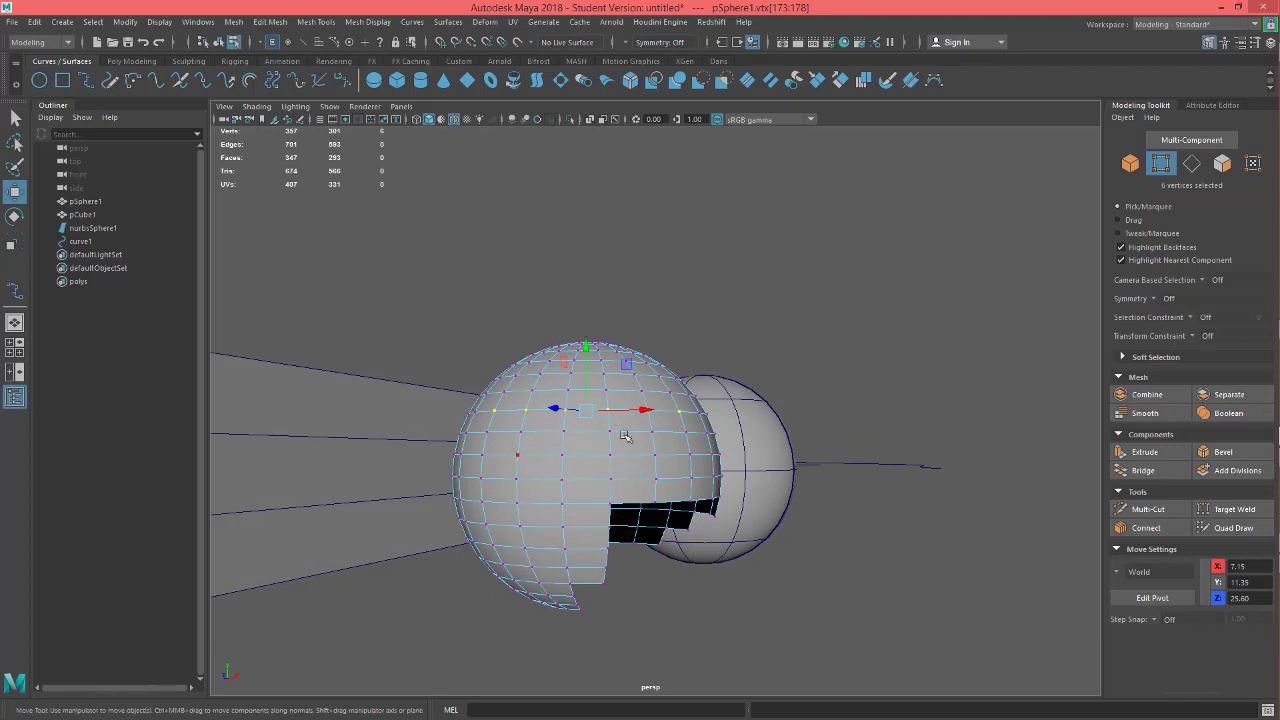
Select a complete horizontal vertex loop around the polygon sphere from two adjacent vertices
{"action": "left_click_drag", "start_coordinate": [674, 446], "coordinate": [608, 465], "text": "alt"}
{"action": "left_click", "coordinate": [601, 467]}
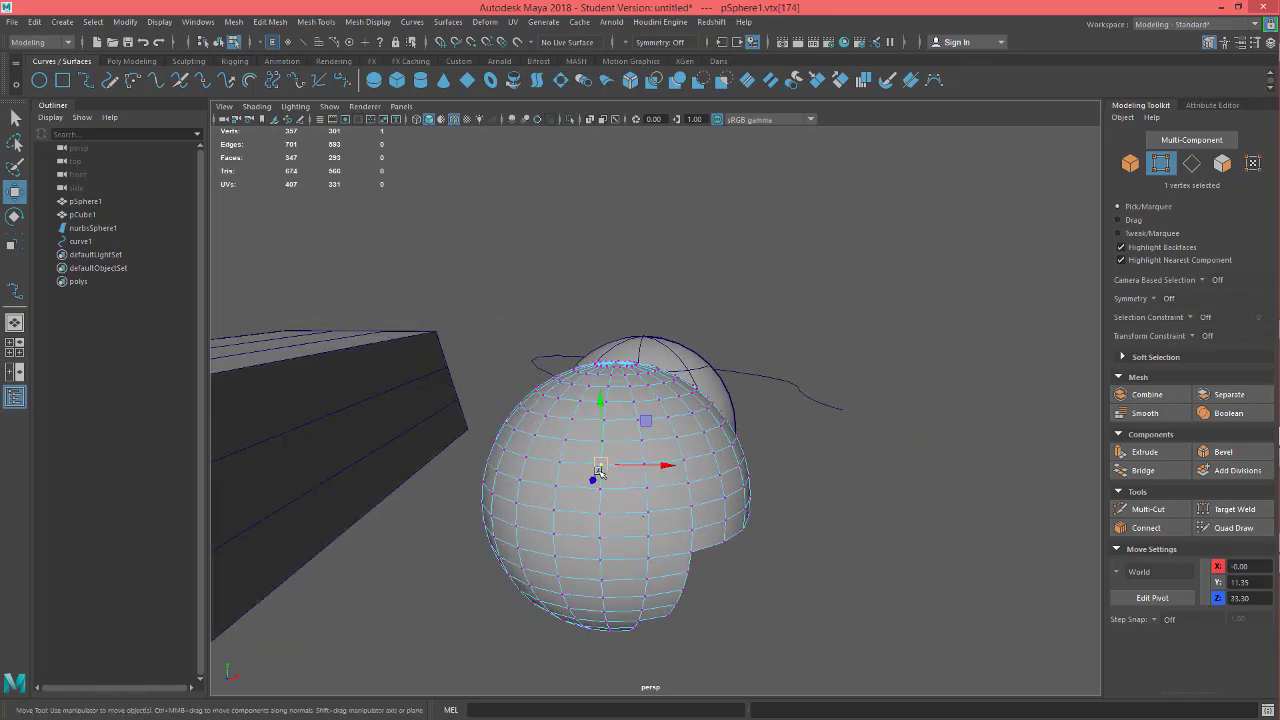
{"action": "double_click", "coordinate": [561, 462], "text": "shift"}
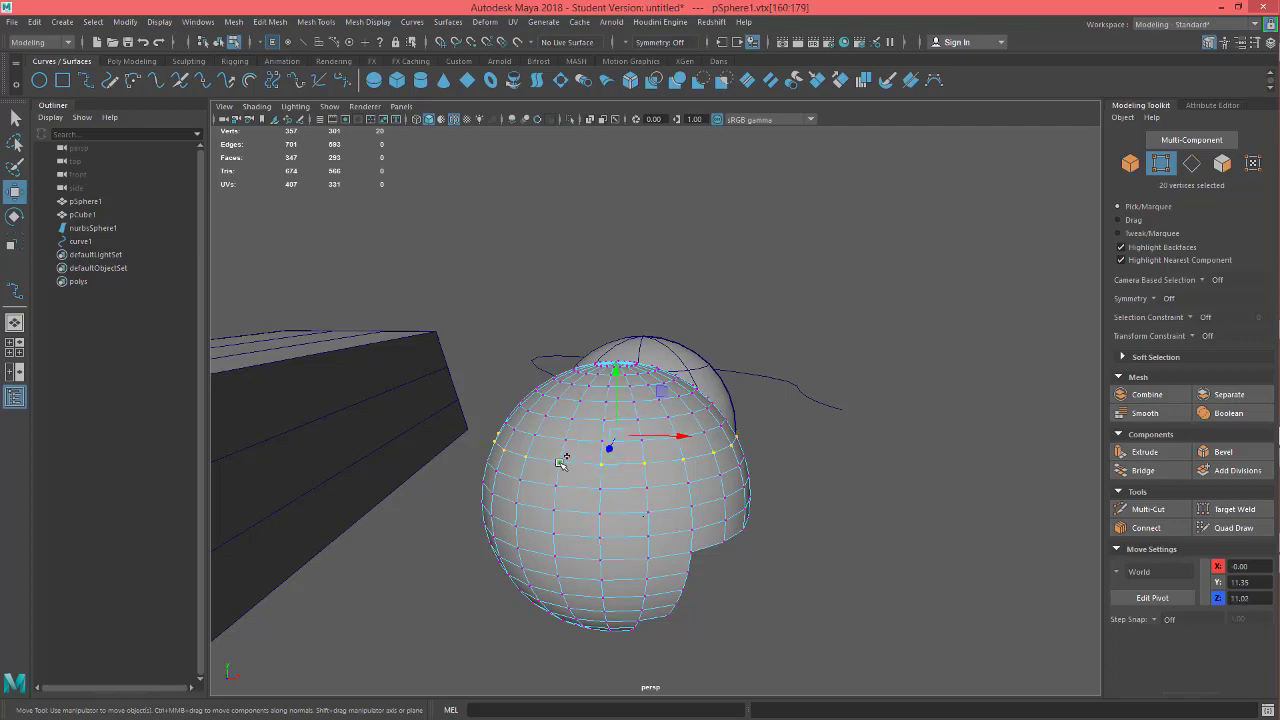
Scale the selected horizontal vertex loop outward so the polygon sphere bulges along that row
{"action": "left_click_drag", "start_coordinate": [709, 457], "coordinate": [617, 468], "text": "alt"}
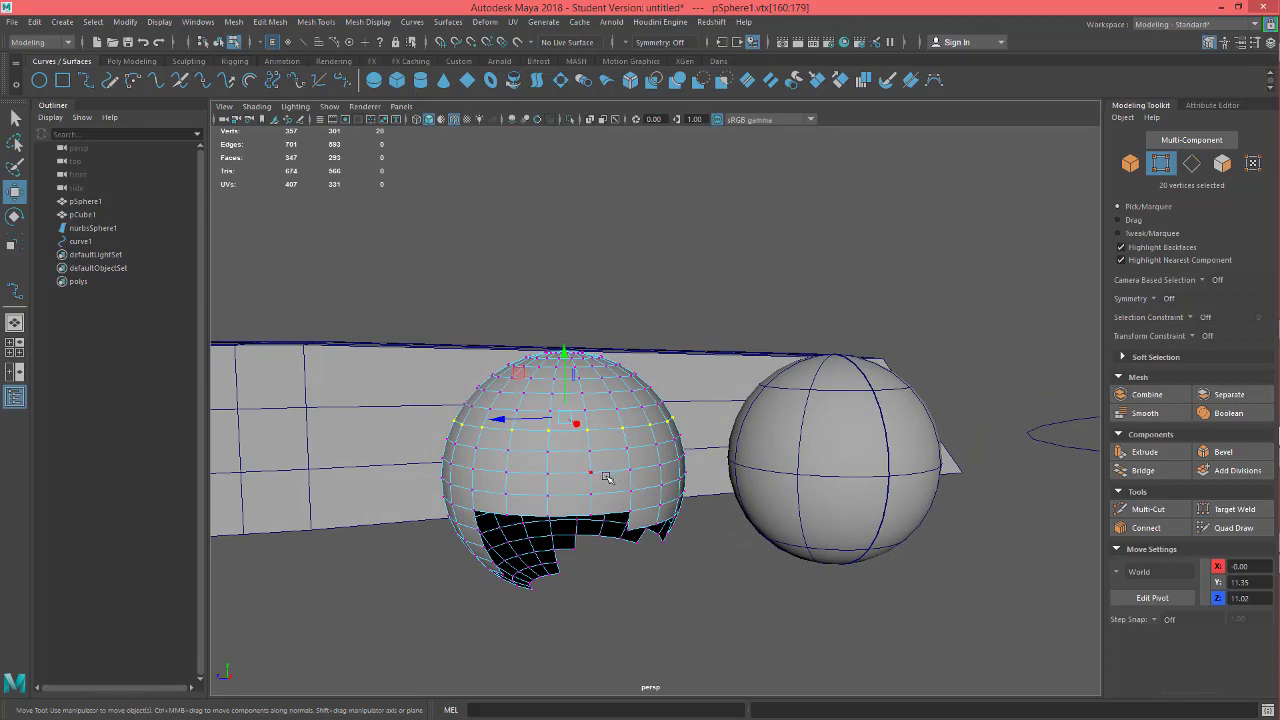
{"action": "left_click_drag", "start_coordinate": [606, 478], "coordinate": [606, 524], "text": "alt"}
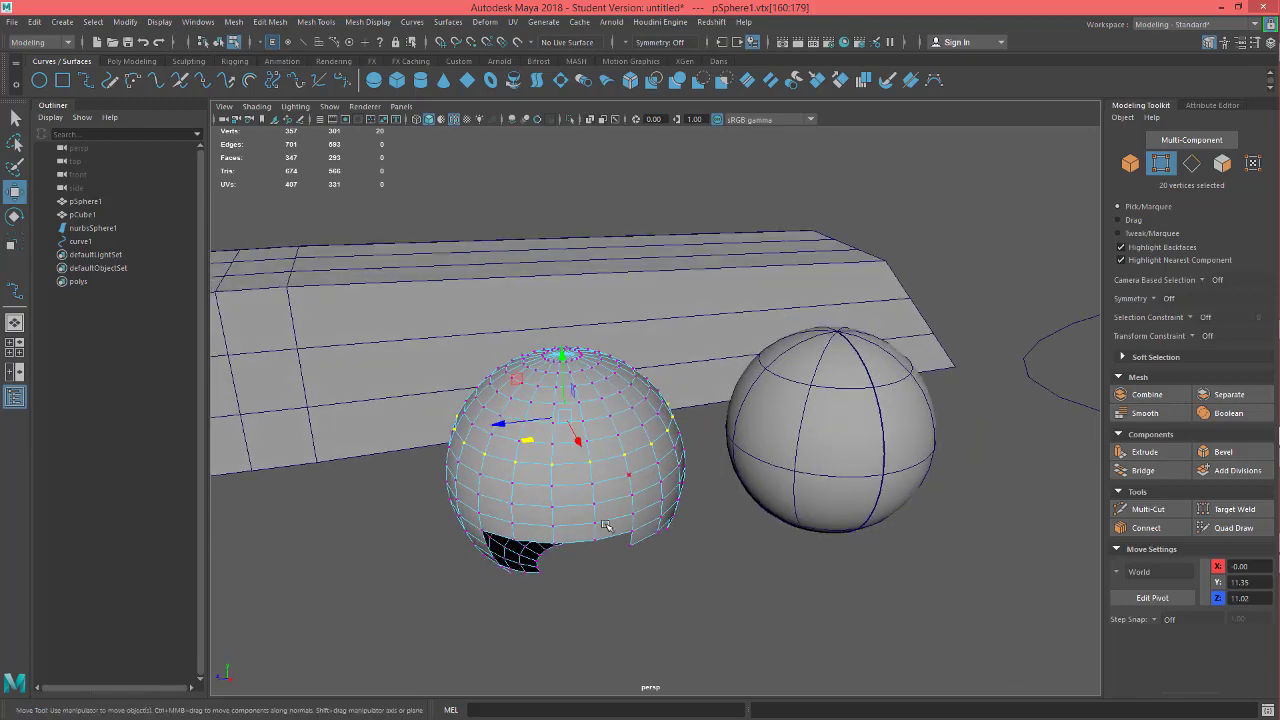
{"action": "left_click_drag", "start_coordinate": [624, 463], "coordinate": [581, 429], "text": "alt"}
{"action": "key", "text": "r"}
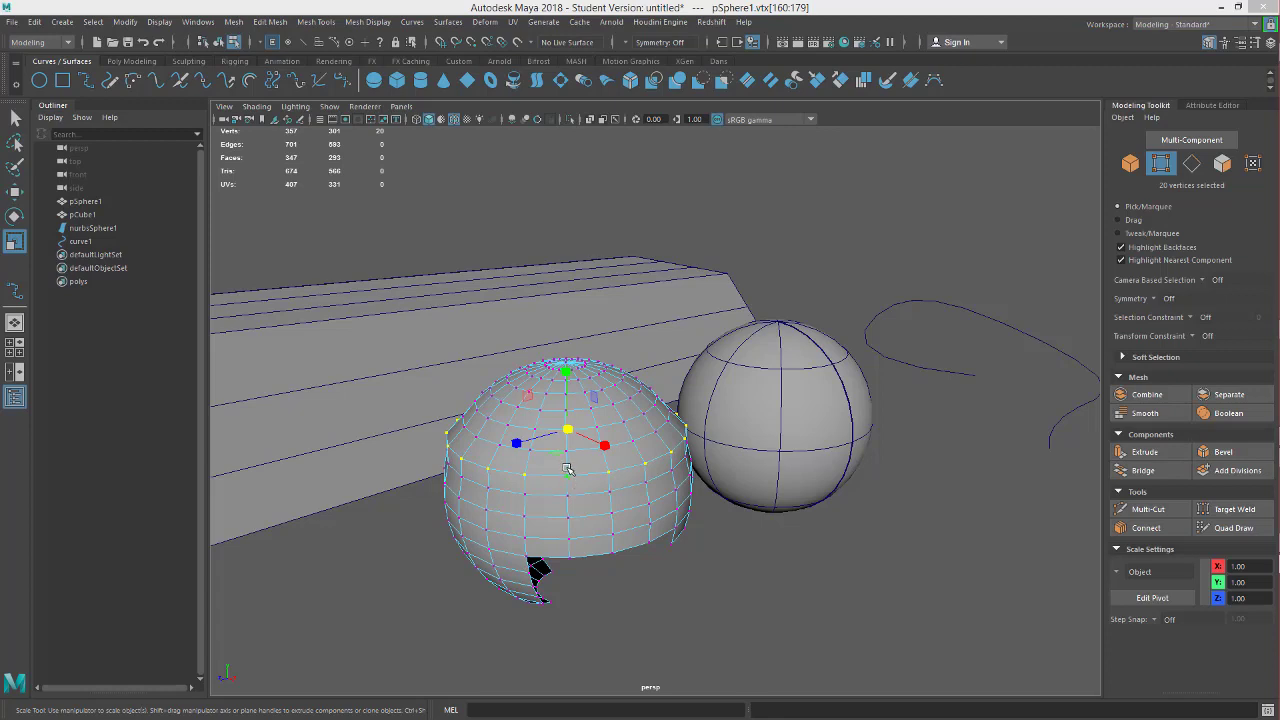
Switch the polygon sphere to edge selection and select a single horizontal edge on the bulging row
{"action": "key", "text": "F10"}
{"action": "key", "text": "F9"}
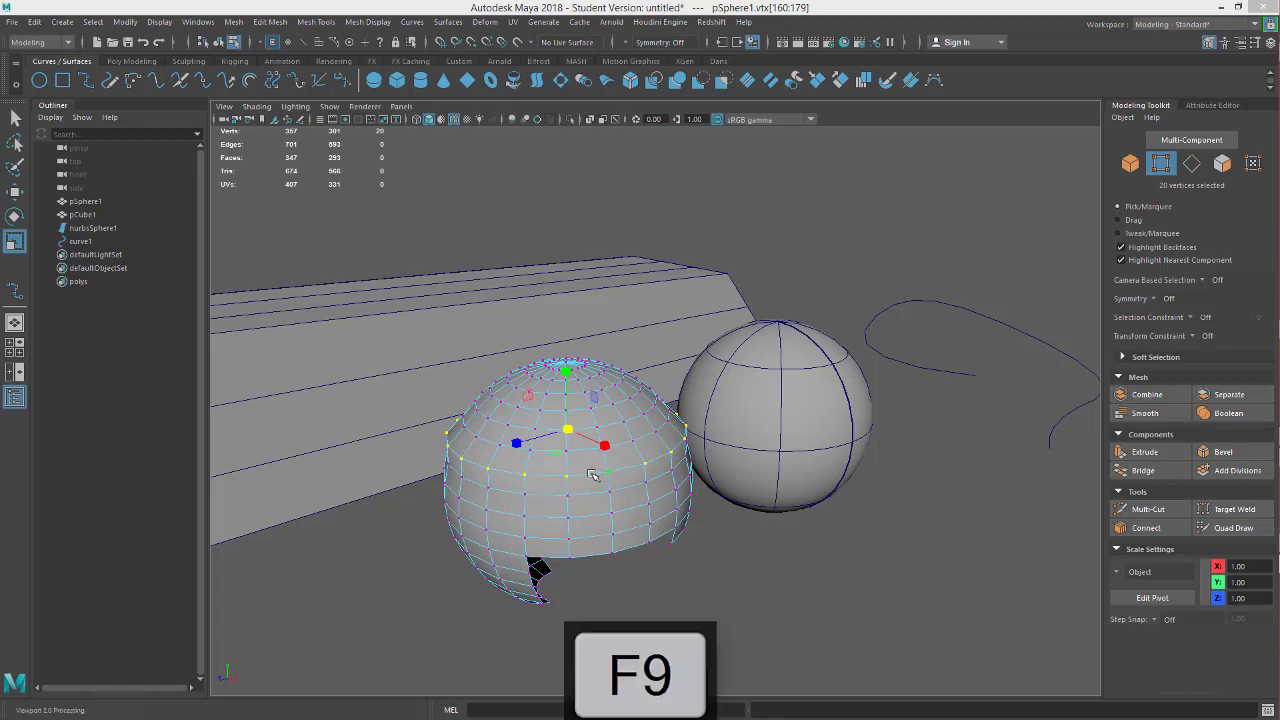
{"action": "key", "text": "F10"}
{"action": "left_click", "coordinate": [592, 475]}
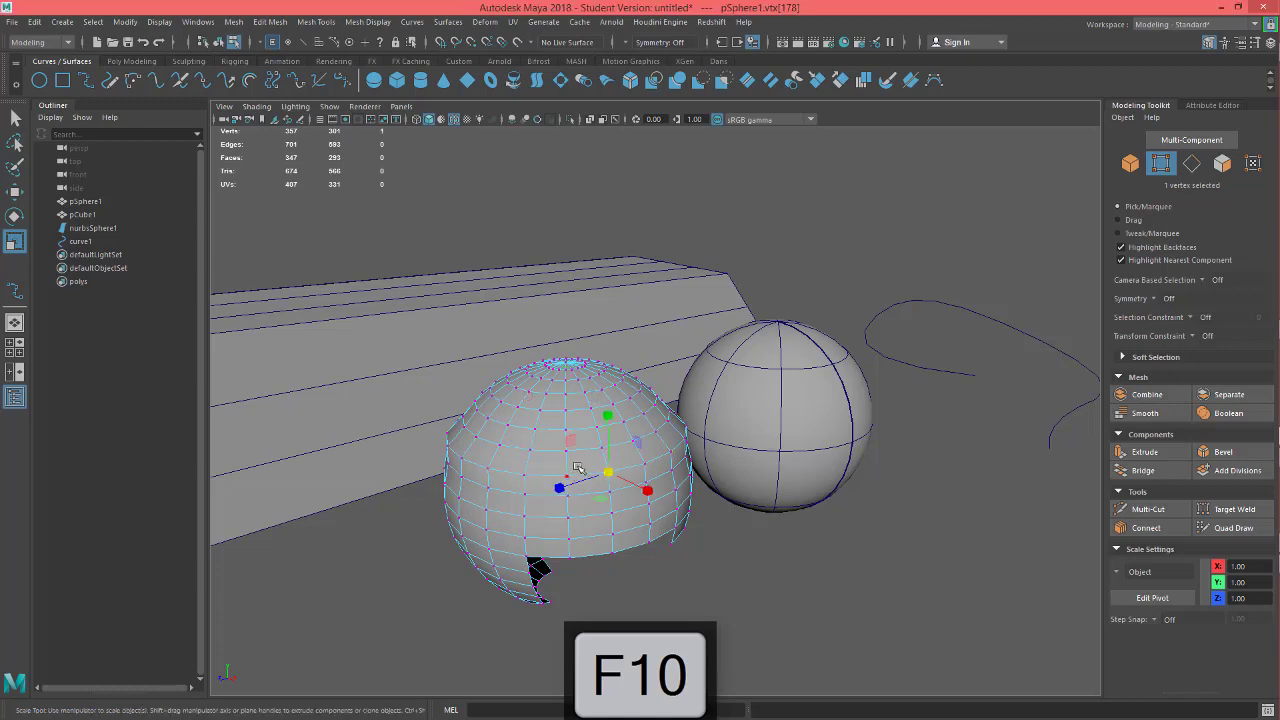
{"action": "key", "text": "F11"}
{"action": "key", "text": "F10"}
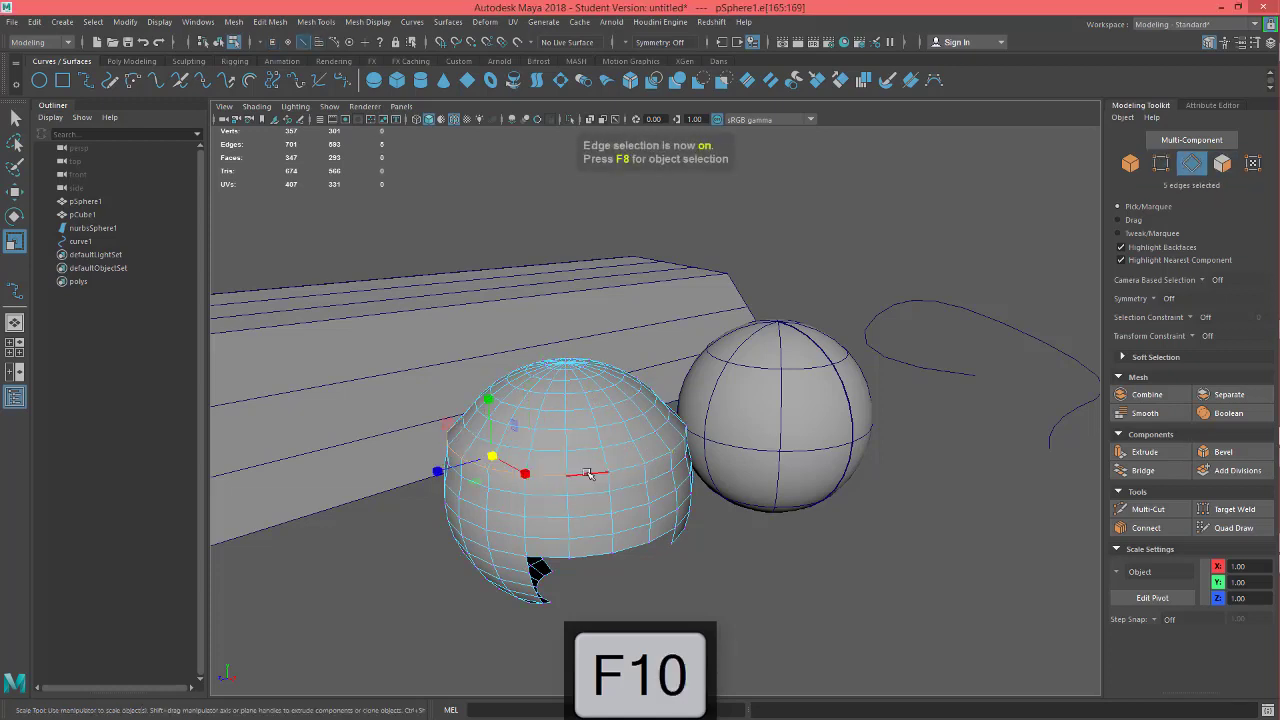
{"action": "left_click", "coordinate": [590, 474]}
Select the complete horizontal edge loop around the sphere's bulging row
{"action": "left_click_drag", "start_coordinate": [727, 514], "coordinate": [711, 517], "text": "alt"}
{"action": "right_click_drag", "start_coordinate": [711, 517], "coordinate": [957, 503], "text": "alt"}
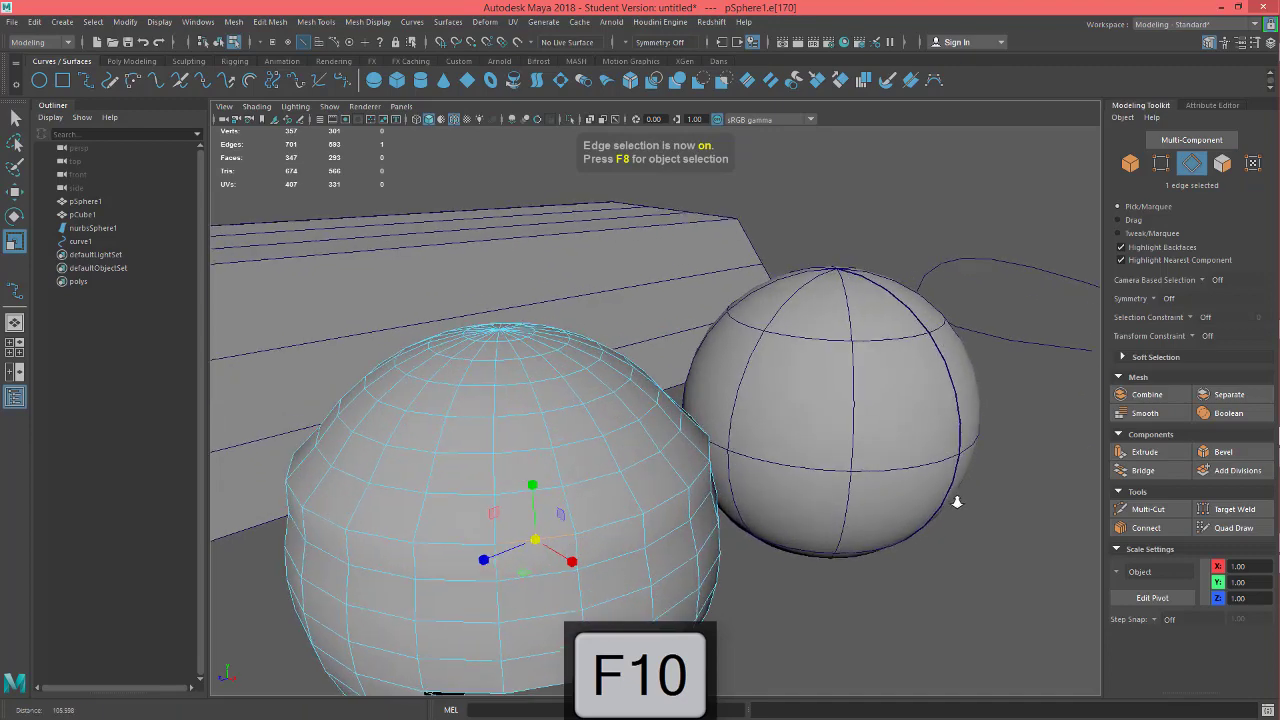
{"action": "left_click_drag", "start_coordinate": [830, 475], "coordinate": [809, 437], "text": "alt"}
{"action": "middle_click_drag", "start_coordinate": [735, 547], "coordinate": [807, 491], "text": "alt"}
{"action": "double_click", "coordinate": [760, 438]}
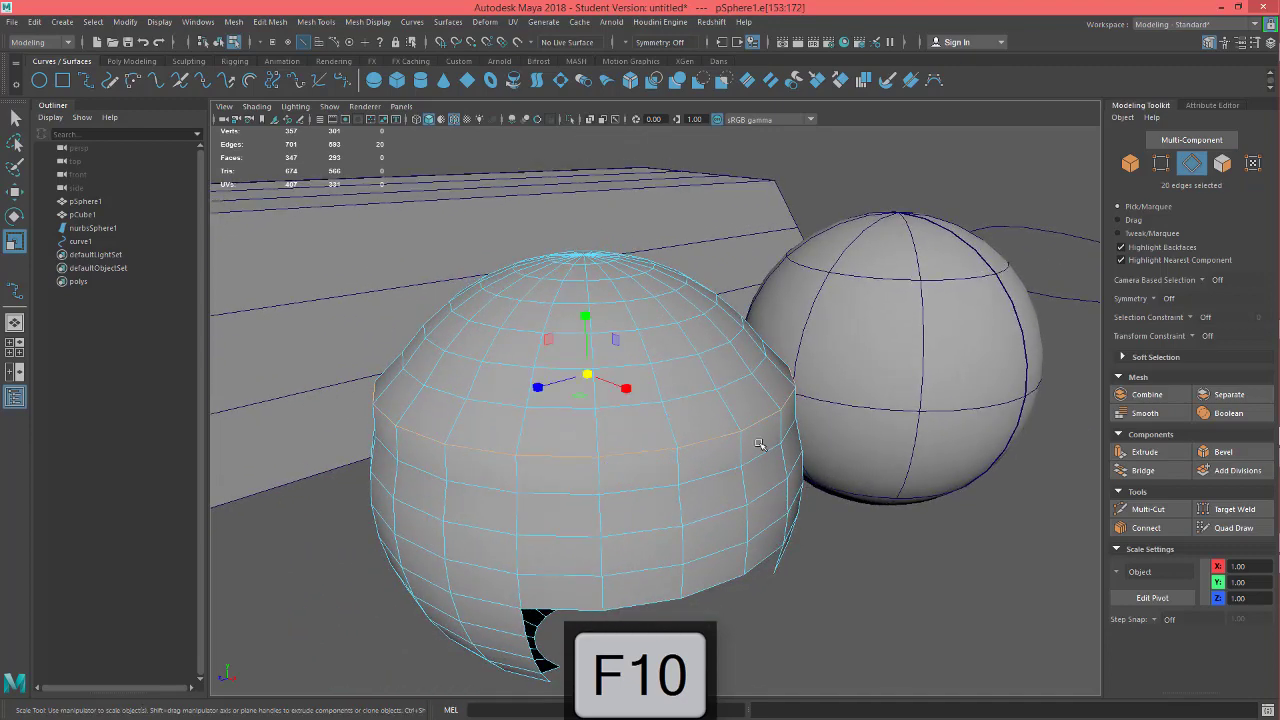
Select one horizontal edge on the bulging row and extend it to its edge ring with the Edge Ring Utilities
{"action": "left_click", "coordinate": [660, 446]}
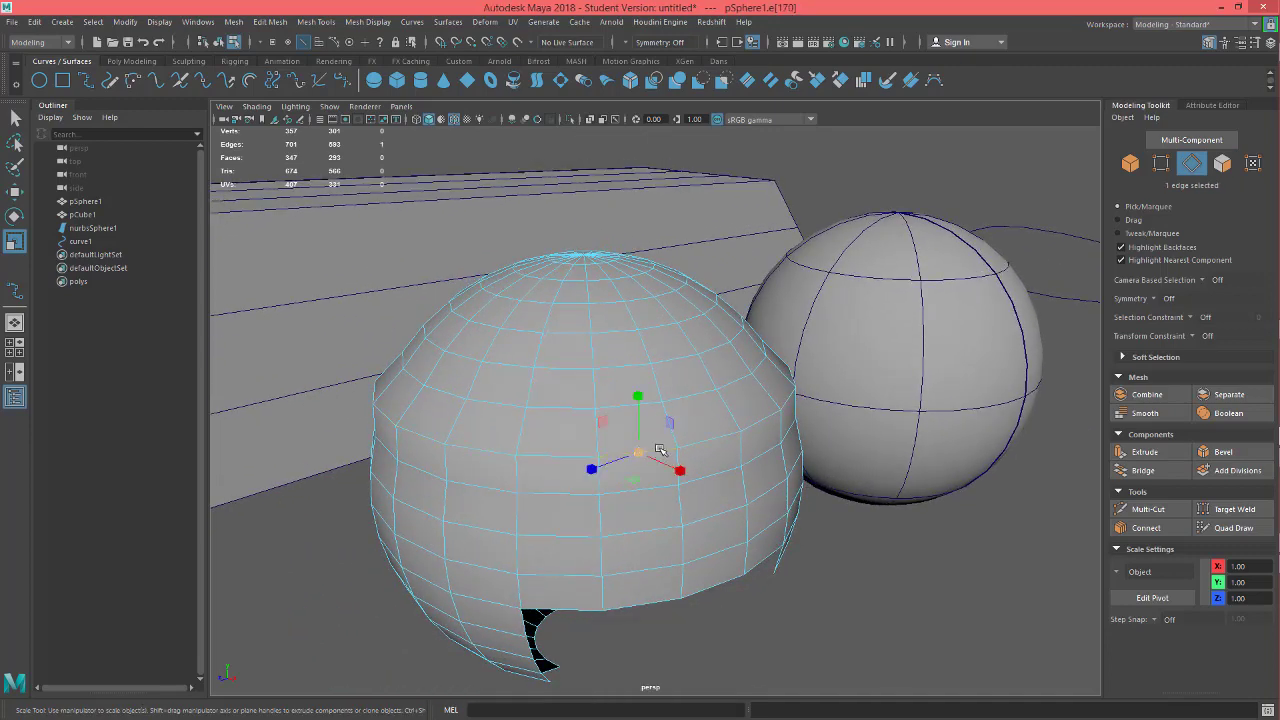
{"action": "right_click", "coordinate": [660, 450], "text": "ctrl"}
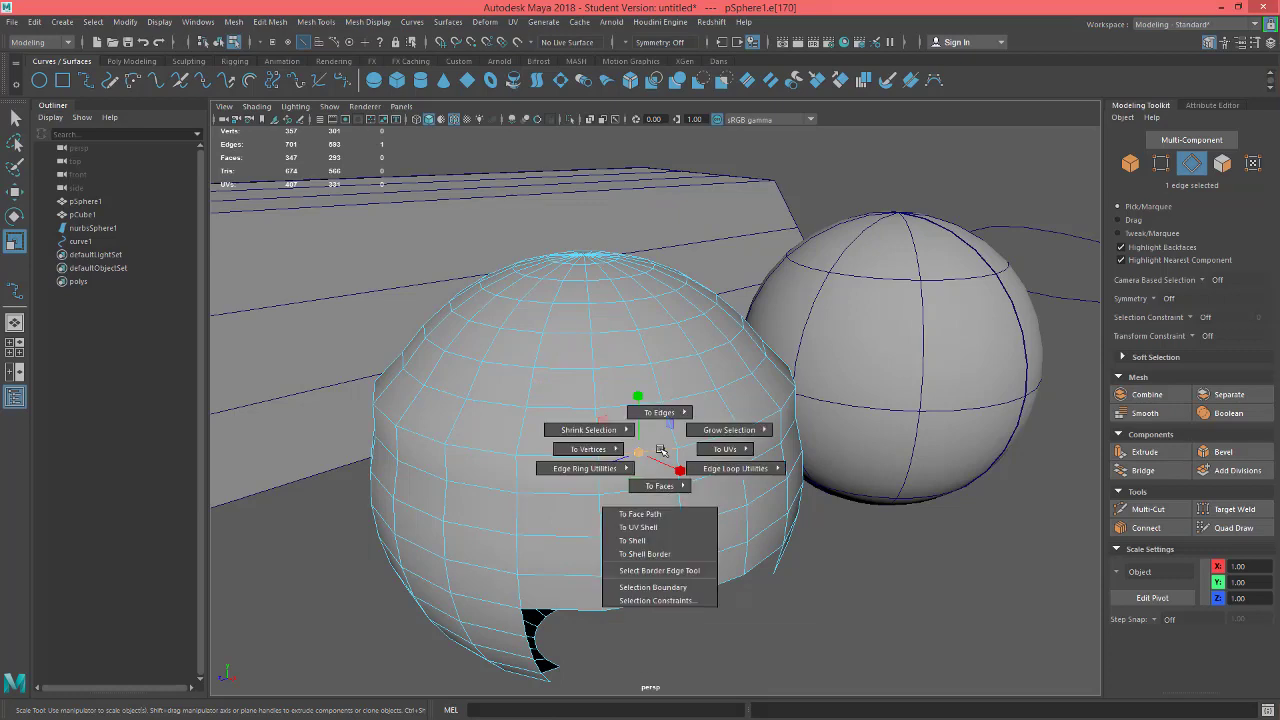
{"action": "right_click_drag", "start_coordinate": [660, 453], "coordinate": [563, 486], "text": "ctrl"}
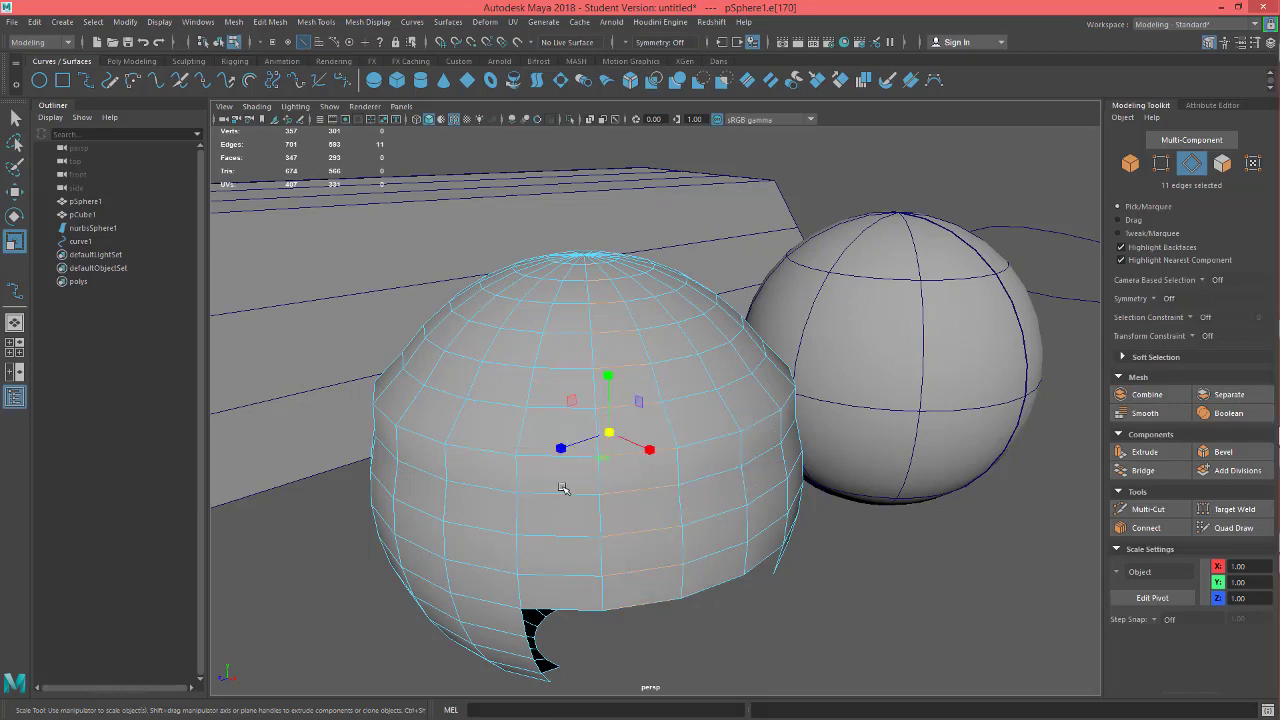
{"action": "left_click_drag", "start_coordinate": [684, 512], "coordinate": [740, 500], "text": "alt"}
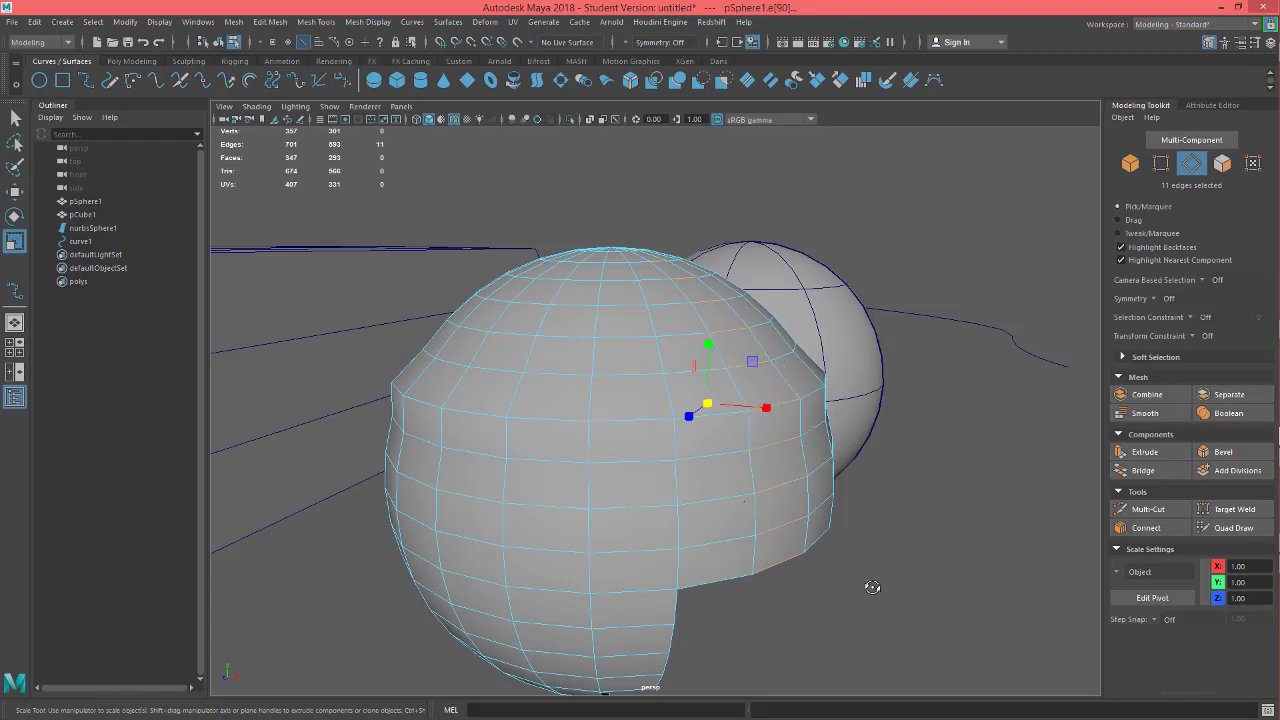
{"action": "left_click_drag", "start_coordinate": [872, 587], "coordinate": [857, 589], "text": "alt"}
Select the complete edge loop along the bulging row again in place of the edge ring
{"action": "double_click", "coordinate": [584, 410]}
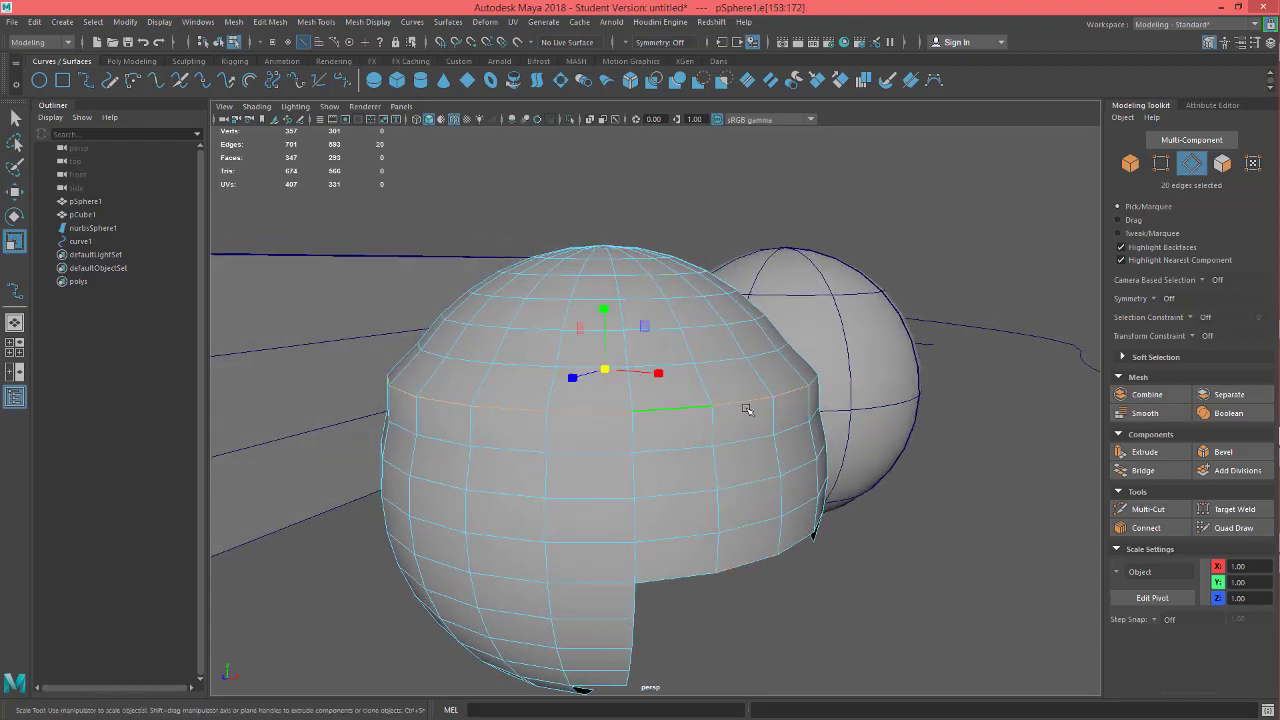
{"action": "left_click_drag", "start_coordinate": [749, 406], "coordinate": [709, 443], "text": "alt"}
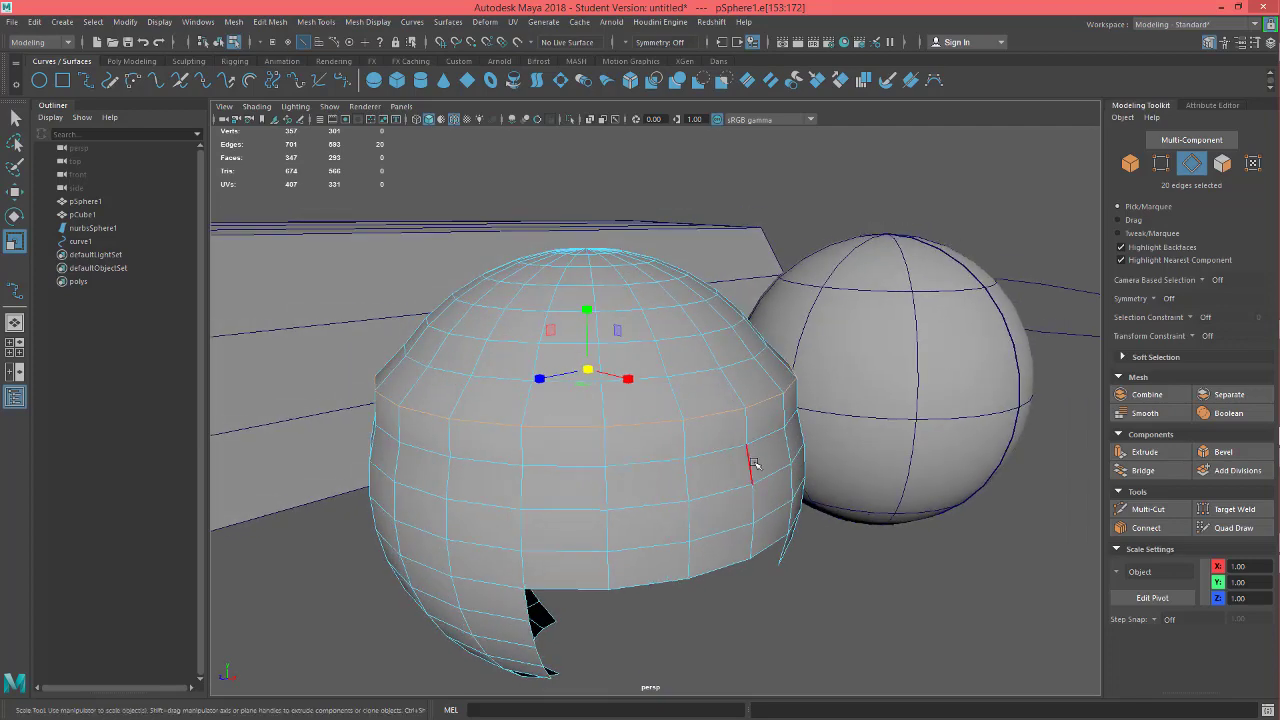
{"action": "left_click_drag", "start_coordinate": [795, 460], "coordinate": [757, 440], "text": "alt"}
Select one horizontal edge on the bulging row and extend it to the full edge ring using the parallel edge of a neighbouring row
{"action": "left_click", "coordinate": [682, 403]}
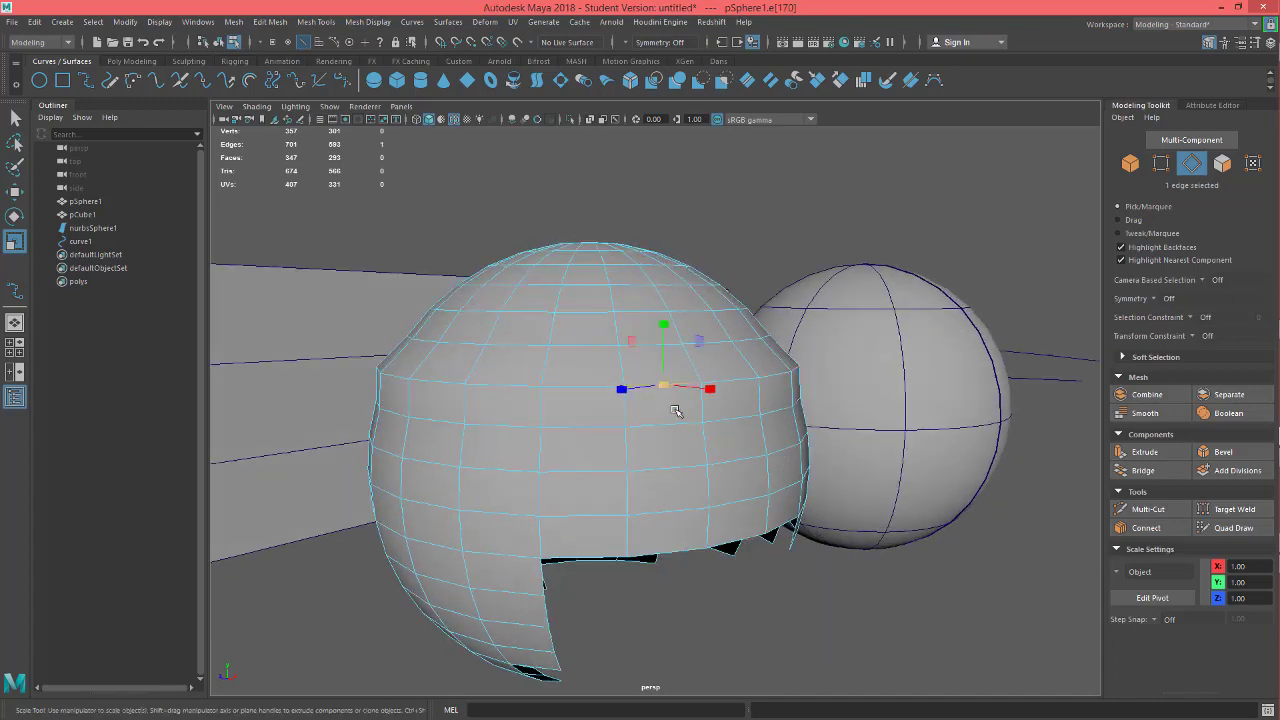
{"action": "left_click_drag", "start_coordinate": [680, 406], "coordinate": [694, 434], "text": "alt"}
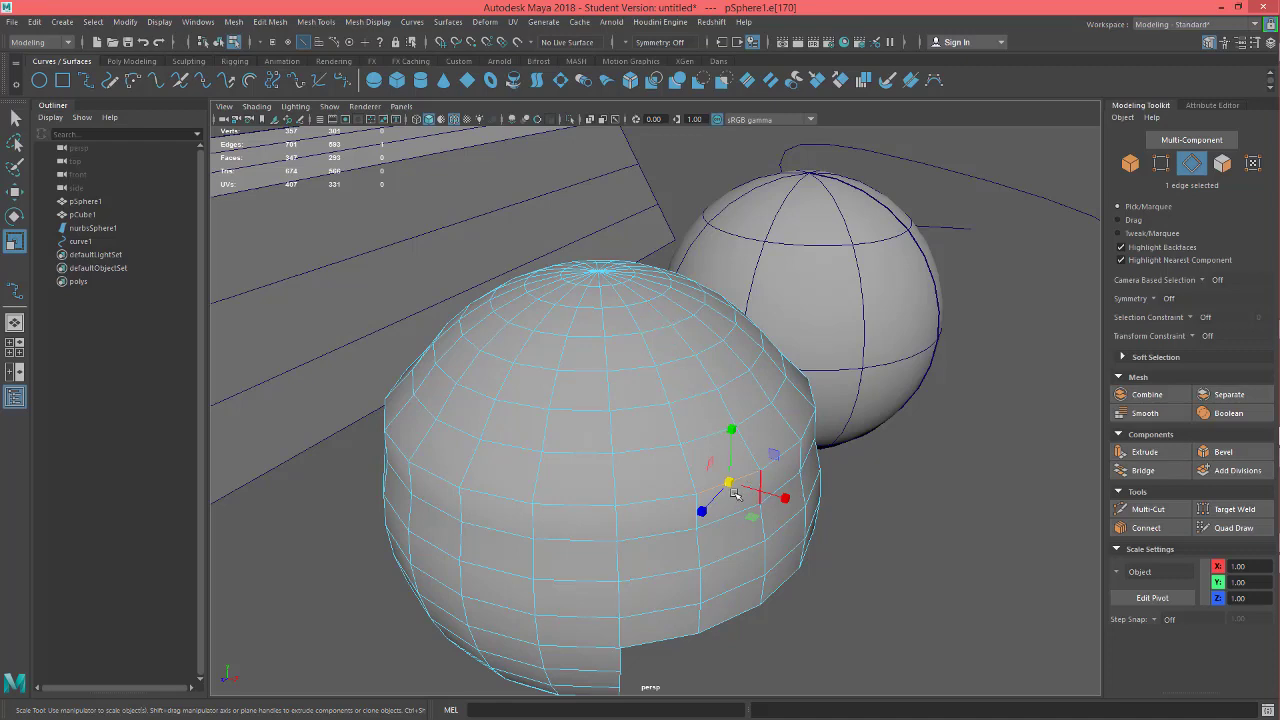
{"action": "double_click", "coordinate": [708, 438], "text": "shift"}
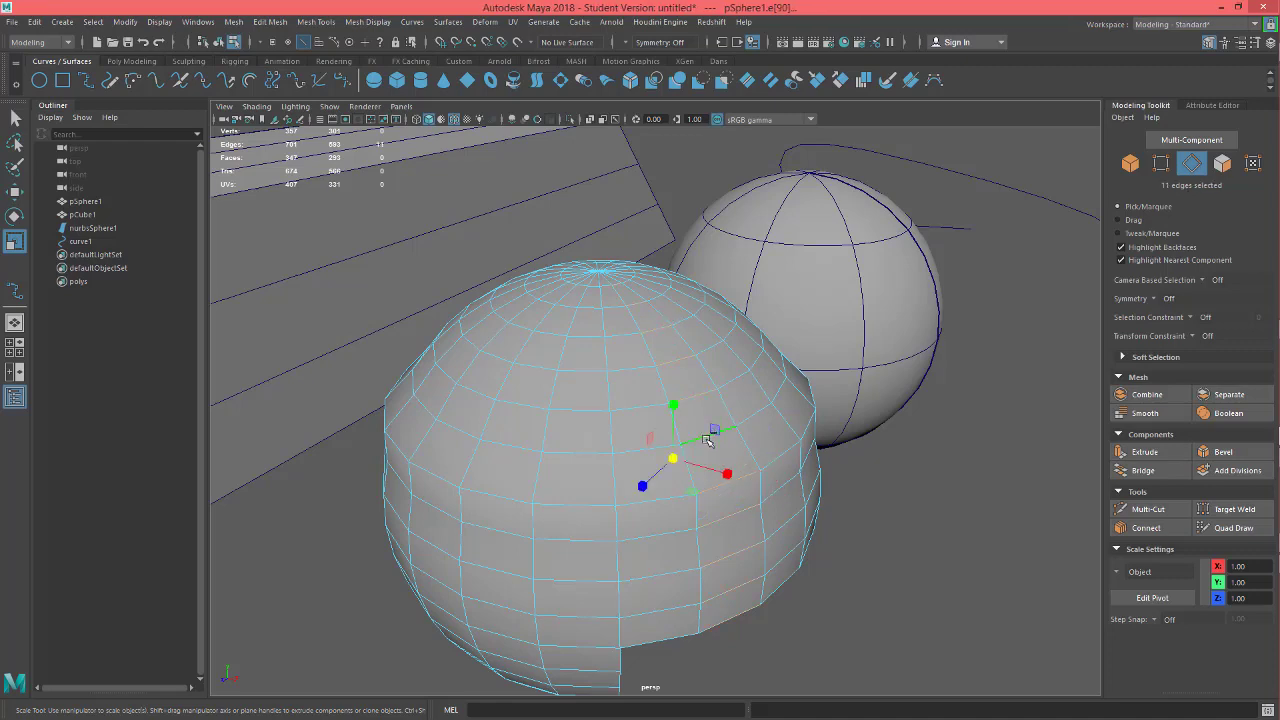
{"action": "left_click_drag", "start_coordinate": [774, 510], "coordinate": [766, 497], "text": "alt"}
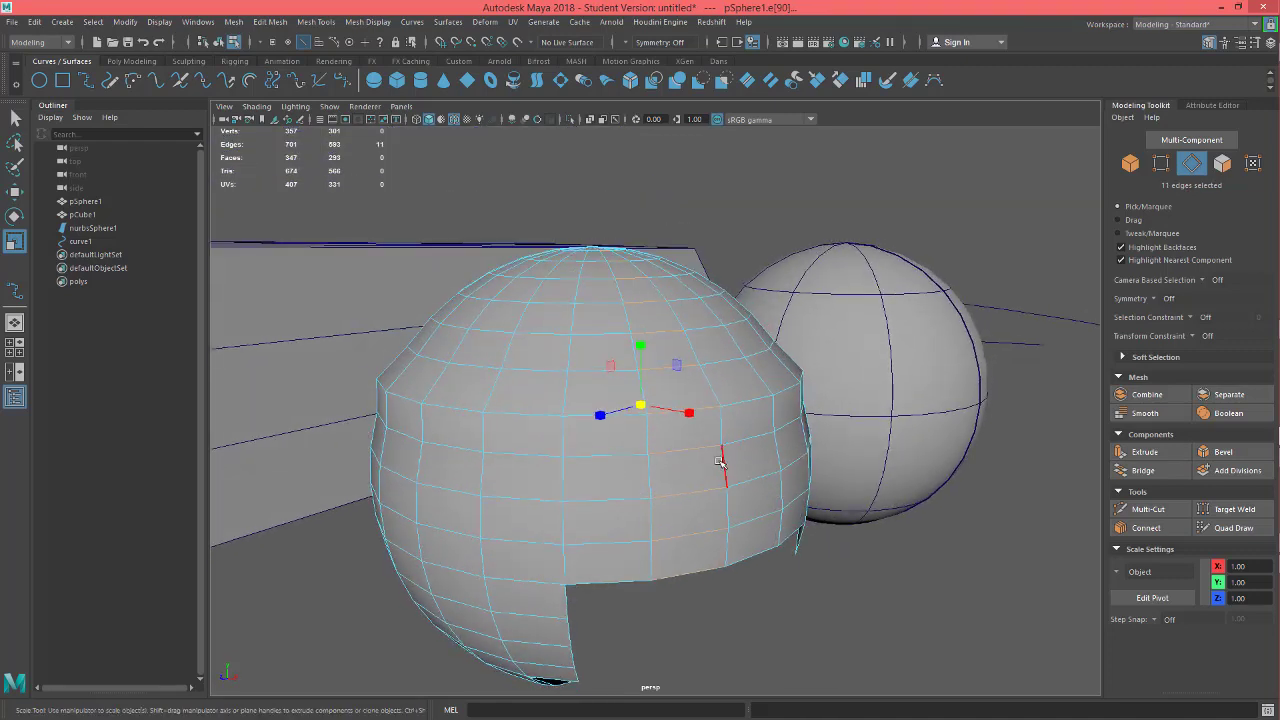
Select a partial edge ring between two separated parallel edges in one column on the sphere's intact side
{"action": "left_click_drag", "start_coordinate": [720, 462], "coordinate": [783, 450], "text": "alt"}
{"action": "left_click_drag", "start_coordinate": [729, 414], "coordinate": [660, 515], "text": "alt"}
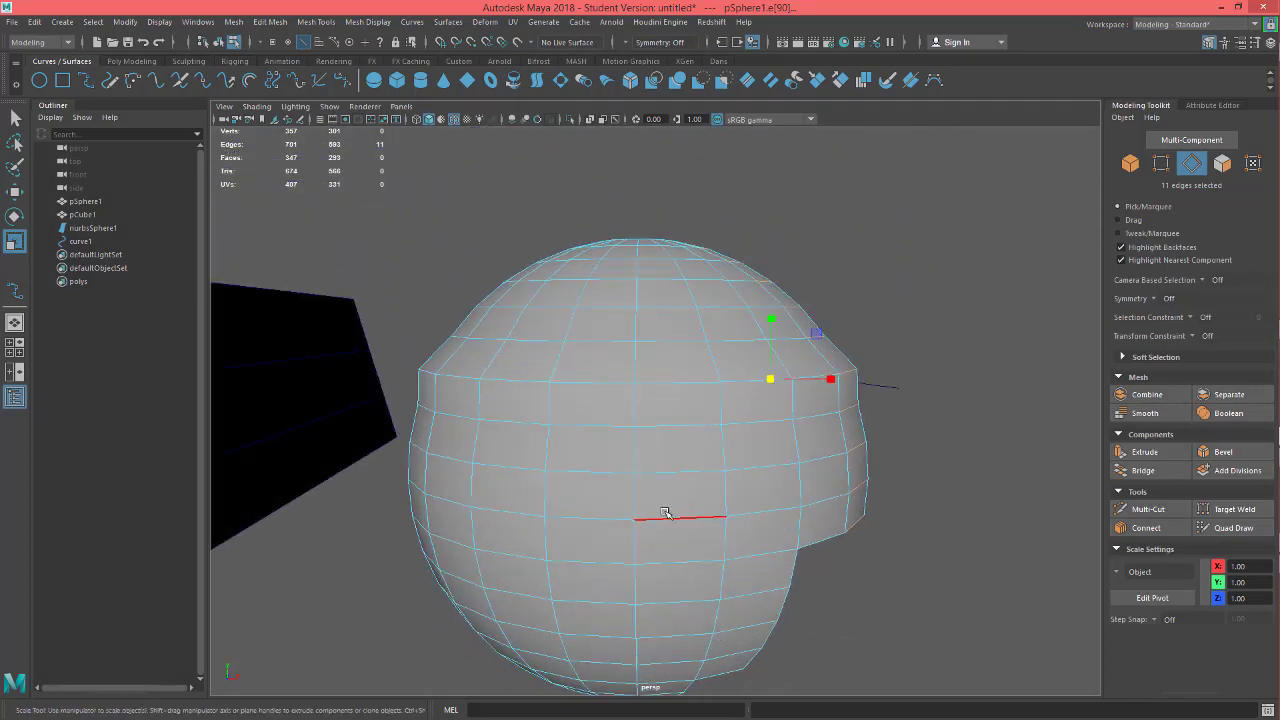
{"action": "double_click", "coordinate": [687, 341], "text": "shift"}
{"action": "left_click_drag", "start_coordinate": [800, 432], "coordinate": [818, 275], "text": "alt"}
{"action": "left_click_drag", "start_coordinate": [800, 436], "coordinate": [771, 339], "text": "alt"}
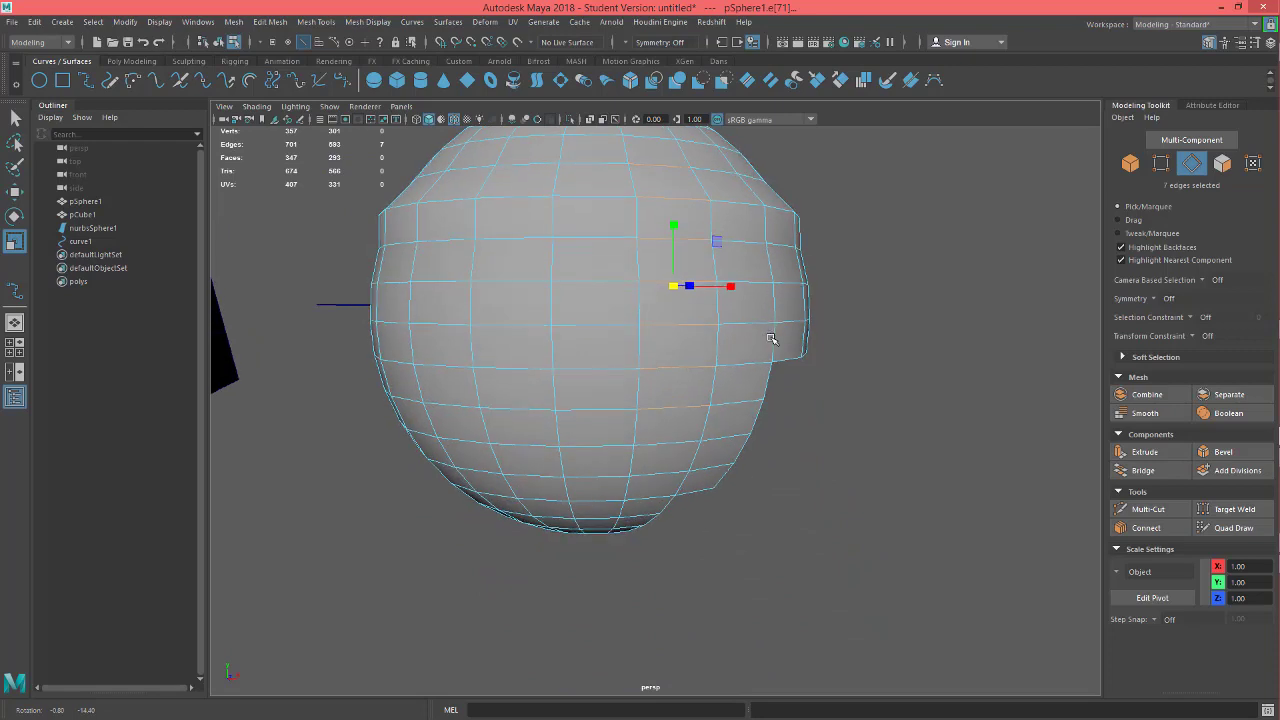
Connect the partial edge ring with one segment at a slide of 0.5
{"action": "left_click", "coordinate": [1150, 530]}
{"action": "left_click_drag", "start_coordinate": [880, 460], "coordinate": [868, 475], "text": "alt"}
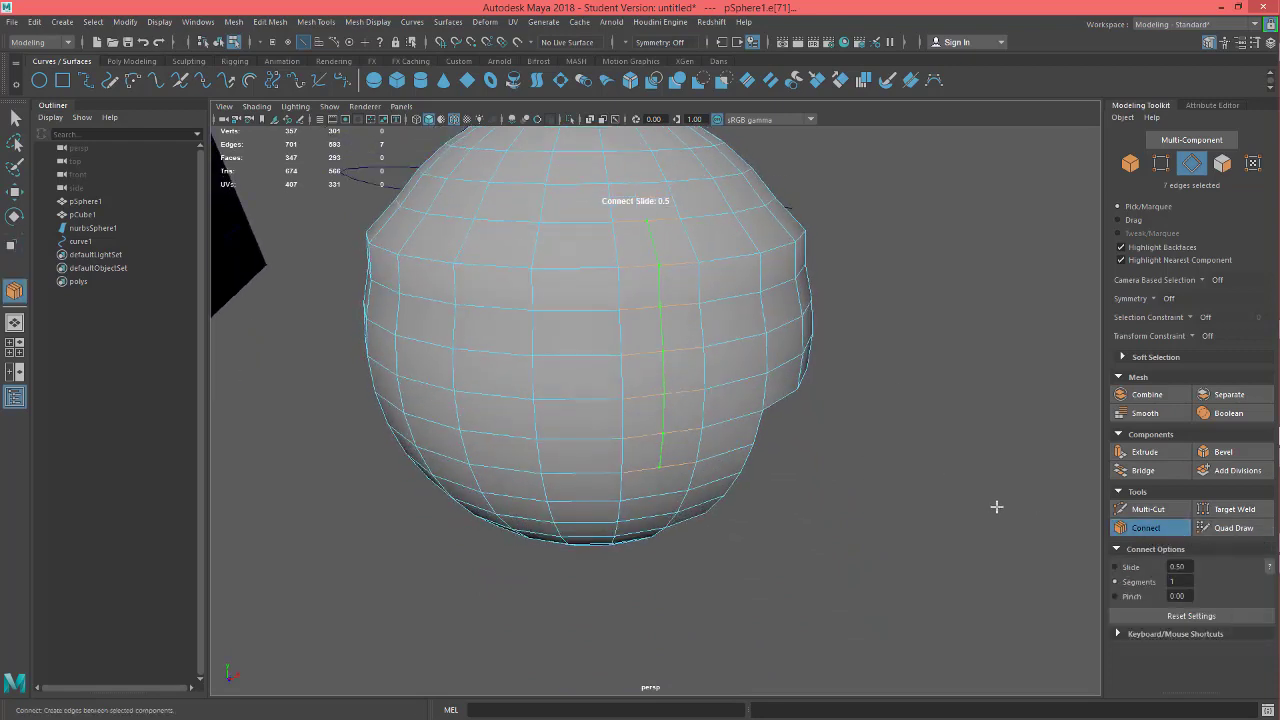
{"action": "key", "text": "r"}
{"action": "left_click_drag", "start_coordinate": [770, 390], "coordinate": [599, 330], "text": "alt"}
{"action": "left_click_drag", "start_coordinate": [793, 345], "coordinate": [600, 380], "text": "alt"}
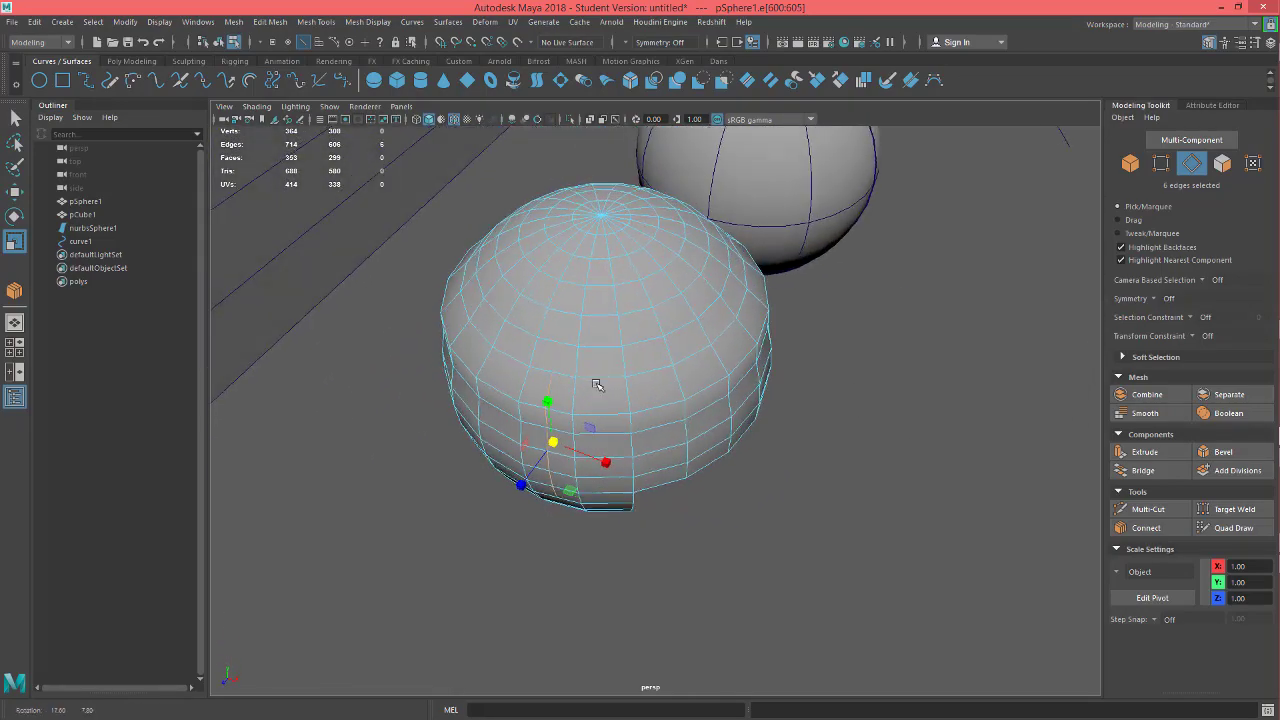
{"action": "left_click_drag", "start_coordinate": [711, 418], "coordinate": [783, 465], "text": "alt"}
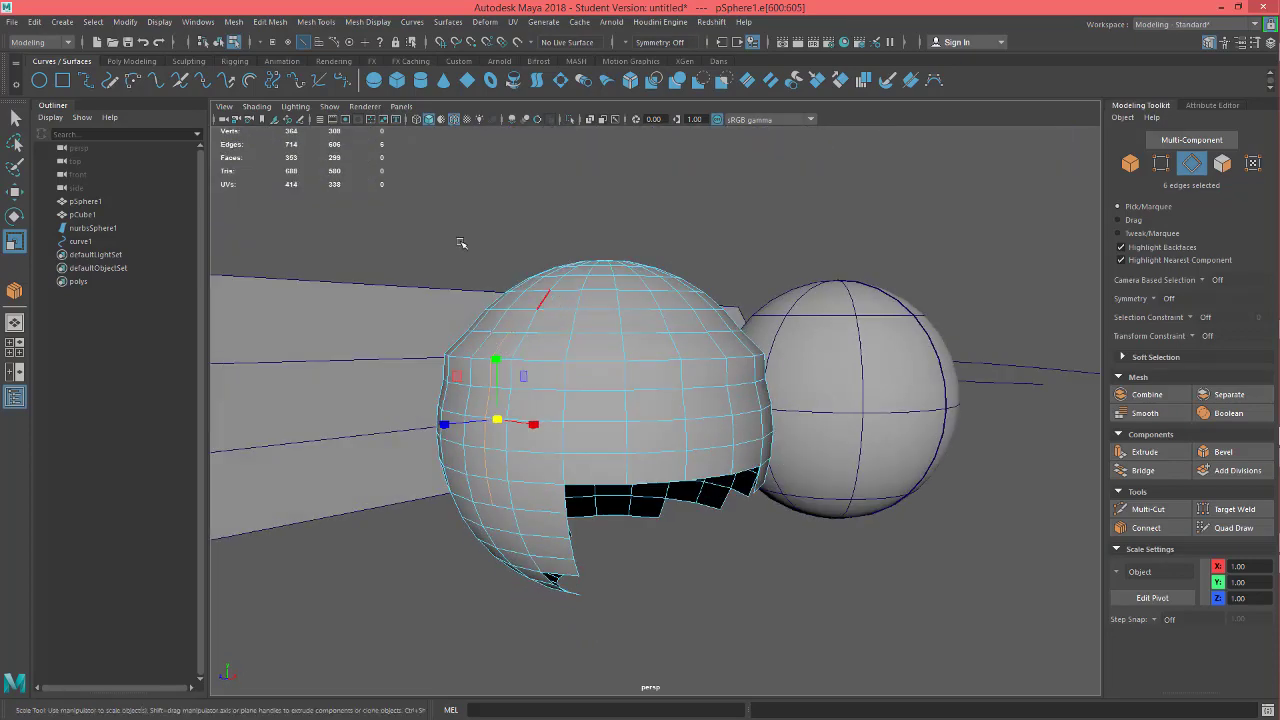
{"action": "left_click", "coordinate": [15, 191]}
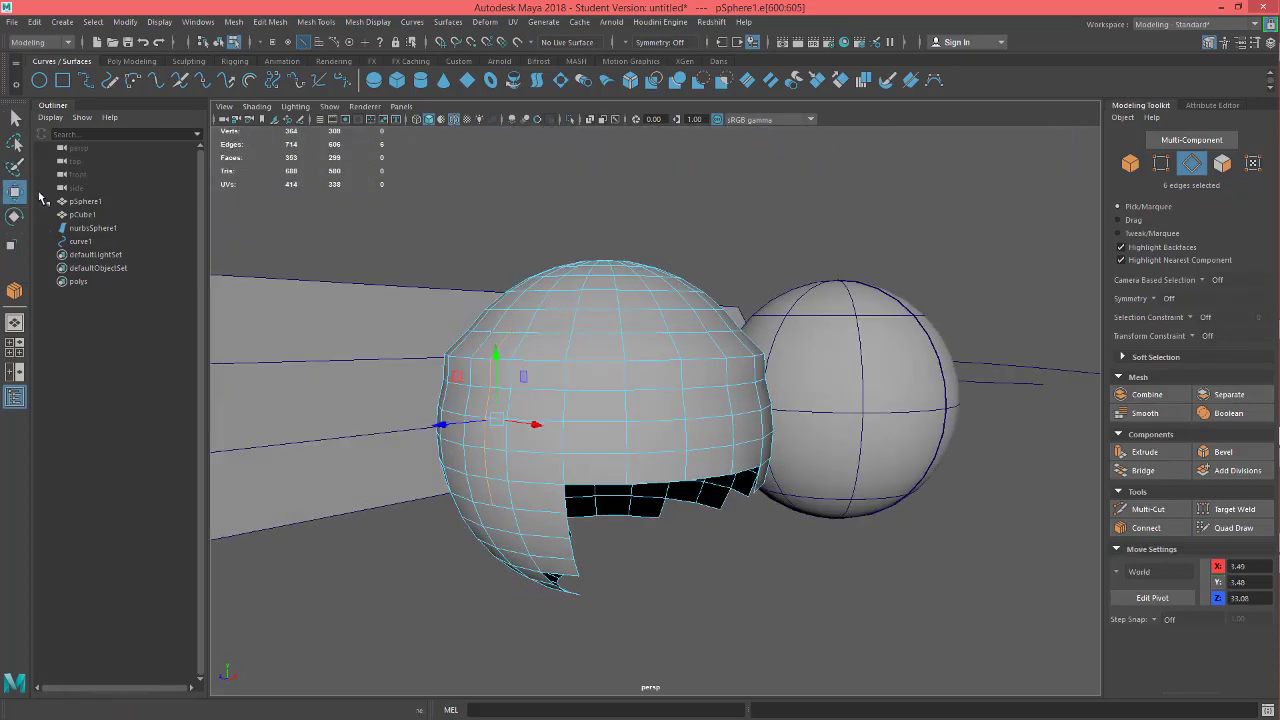
{"action": "double_click", "coordinate": [15, 191]}
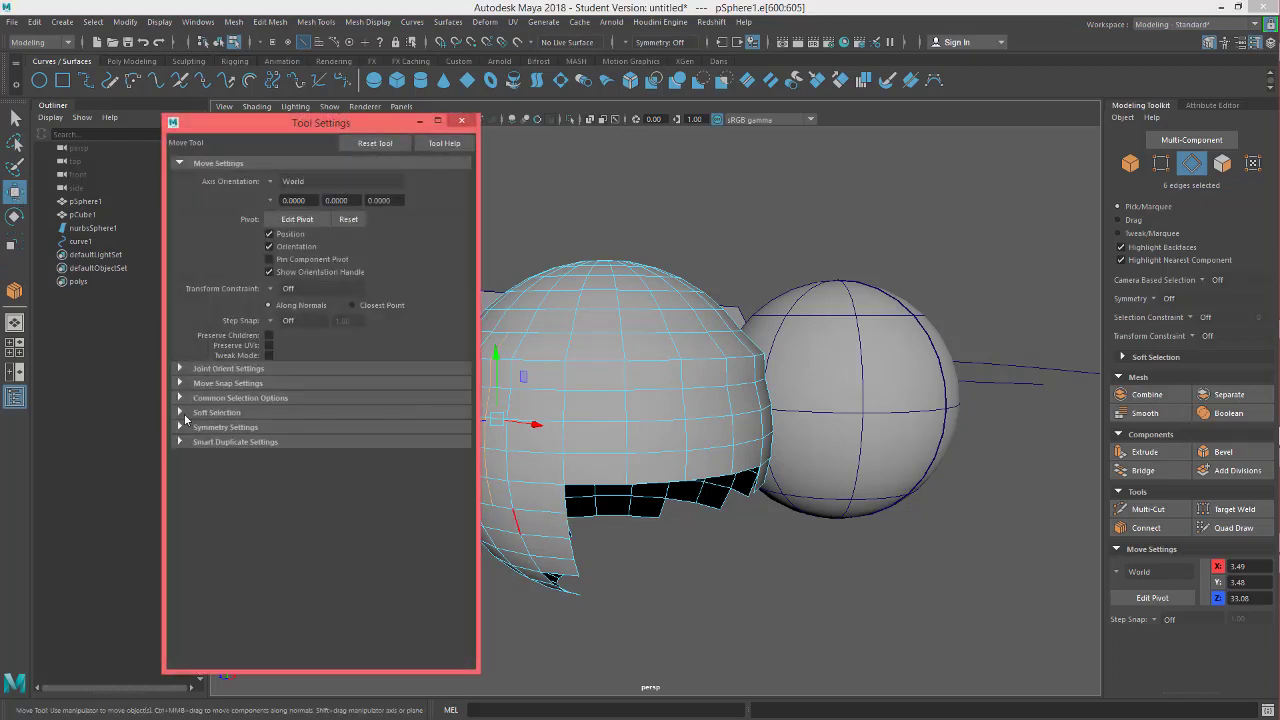
{"action": "left_click", "coordinate": [181, 412]}
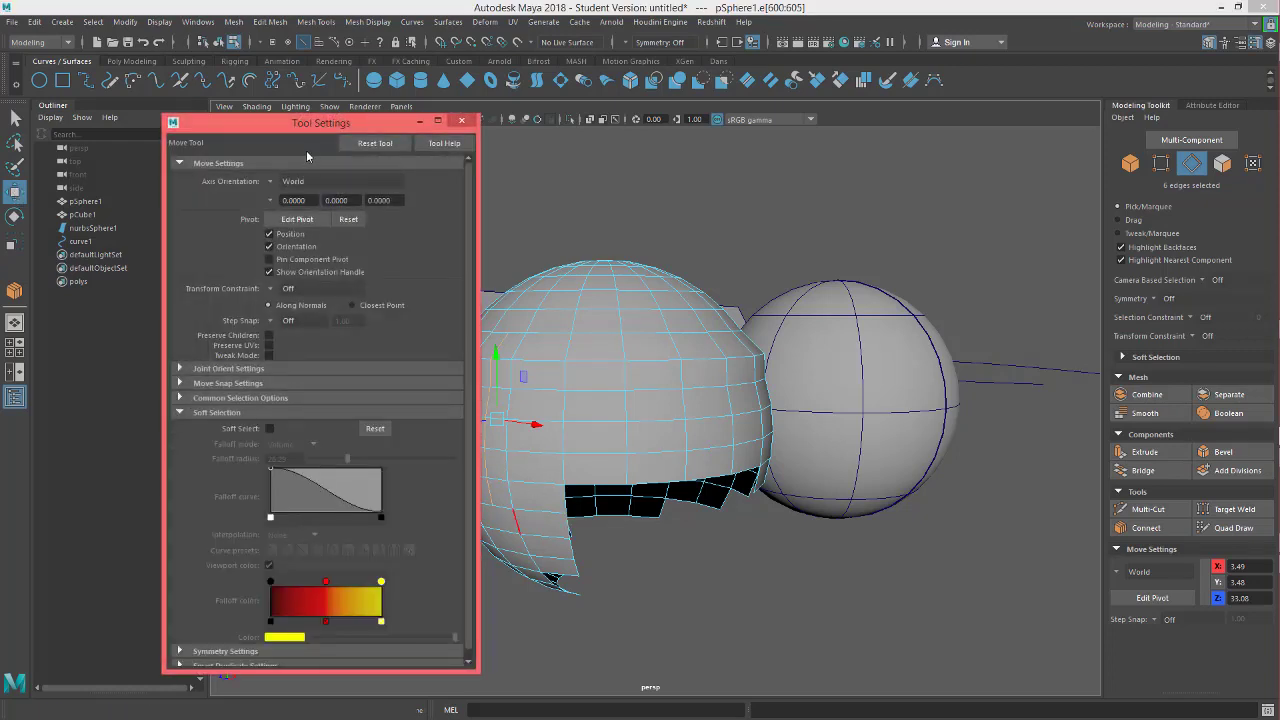
{"action": "left_click", "coordinate": [465, 121]}
Open the Move tool's settings, expand the Soft Selection section and turn on Soft Select
{"action": "double_click", "coordinate": [15, 191]}
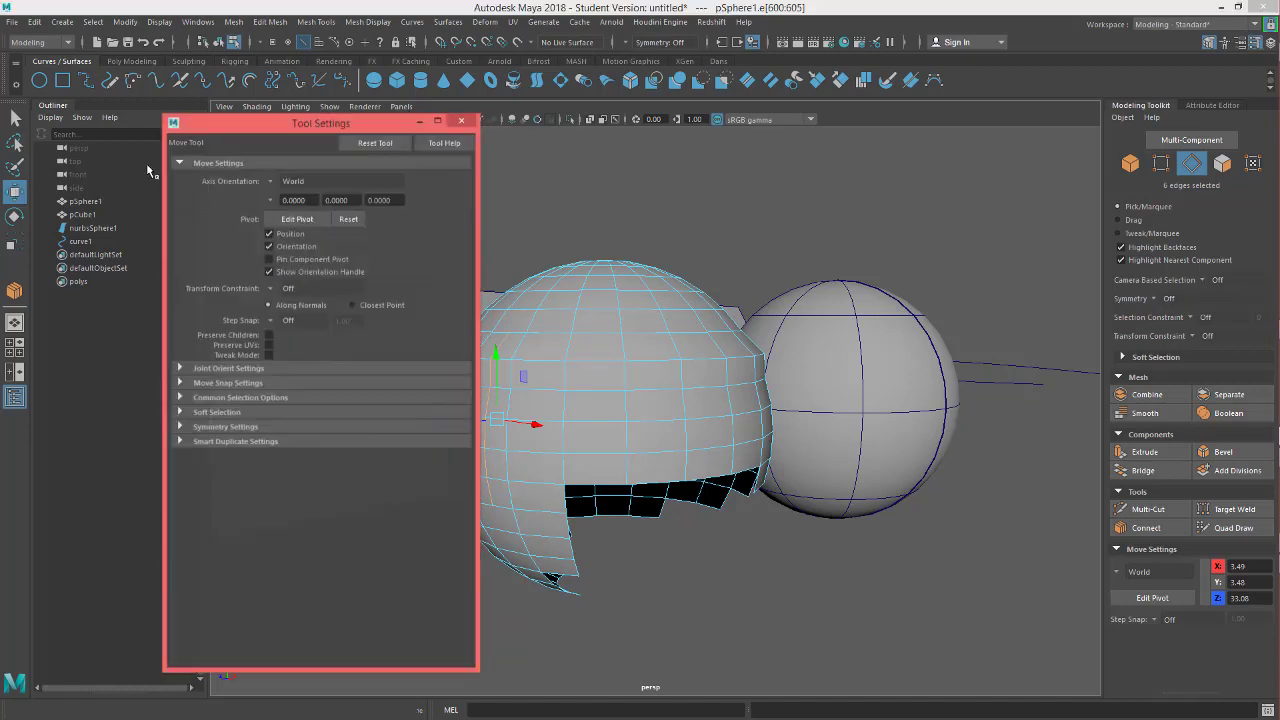
{"action": "left_click", "coordinate": [181, 413]}
{"action": "left_click_drag", "start_coordinate": [322, 122], "coordinate": [218, 117]}
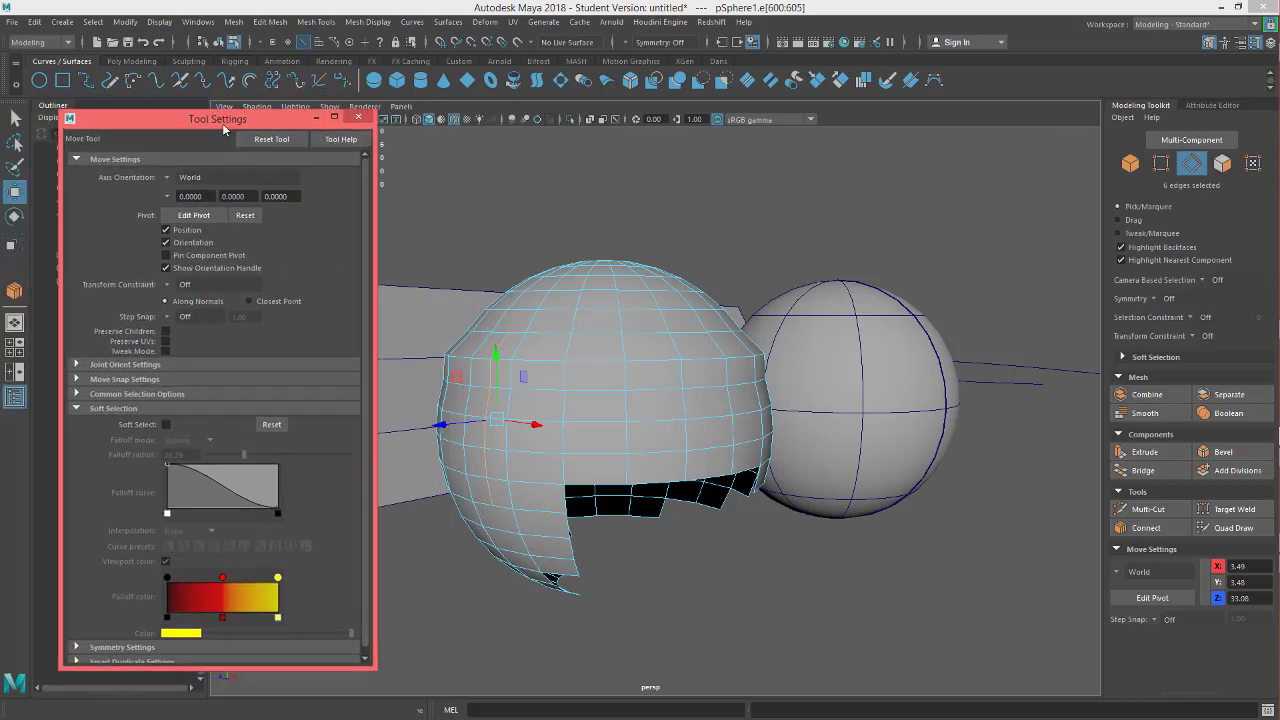
{"action": "left_click", "coordinate": [165, 422]}
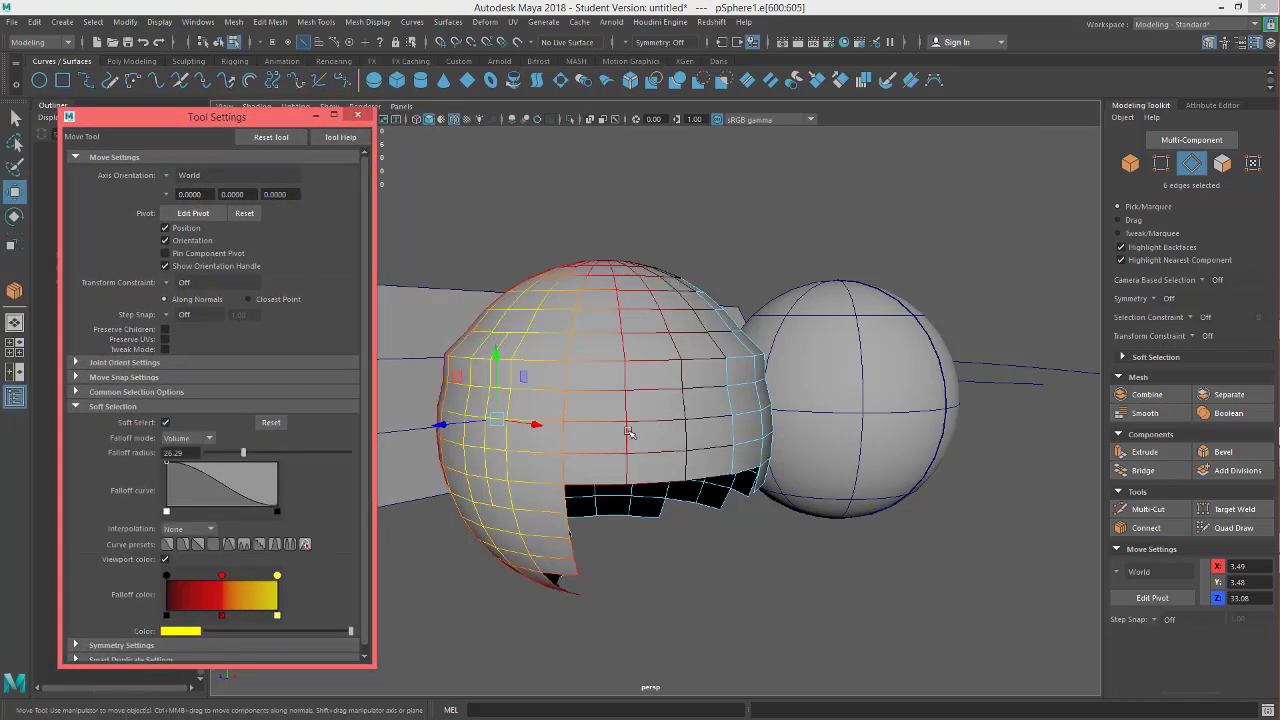
Try moving the selected edges along the Z axis with soft selection, and undo the move
{"action": "left_click_drag", "start_coordinate": [630, 433], "coordinate": [680, 392], "text": "alt"}
{"action": "middle_click_drag", "start_coordinate": [713, 365], "coordinate": [711, 365], "text": "alt"}
{"action": "left_click_drag", "start_coordinate": [711, 365], "coordinate": [686, 375], "text": "alt"}
{"action": "left_click_drag", "start_coordinate": [497, 455], "coordinate": [470, 460]}
{"action": "key", "text": "ctrl+z"}
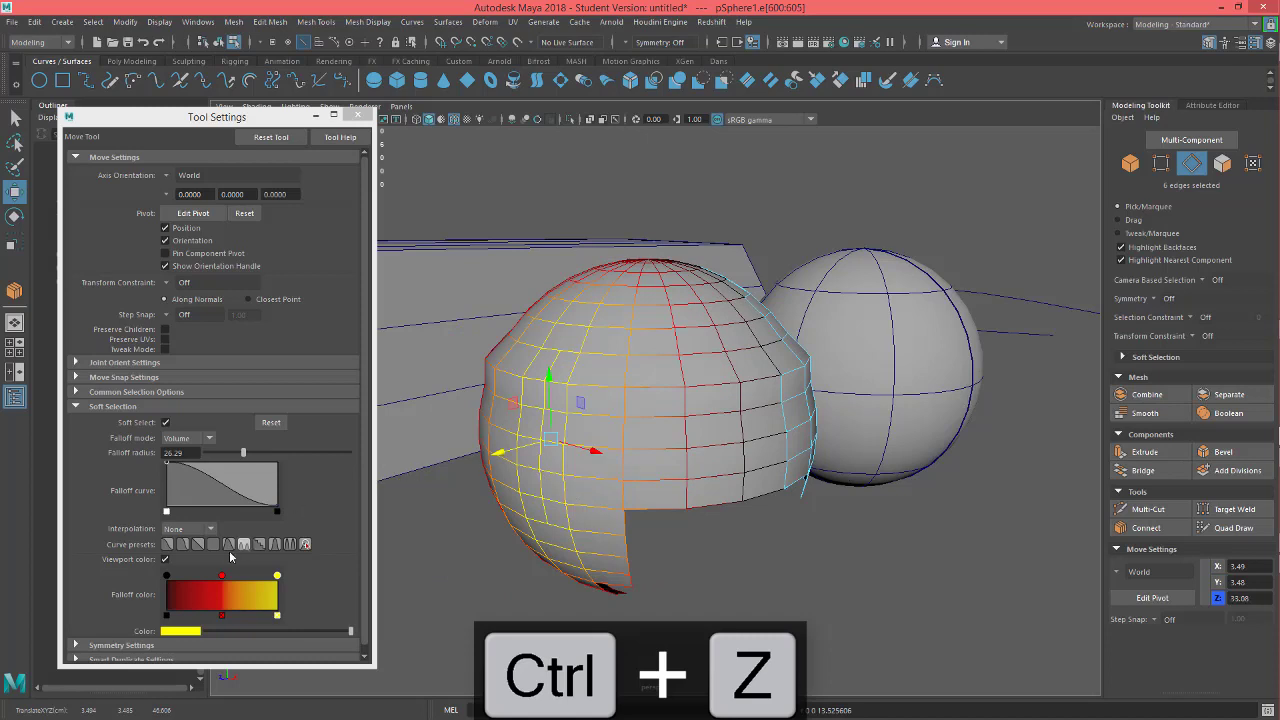
{"action": "key", "text": "ctrl+z"}
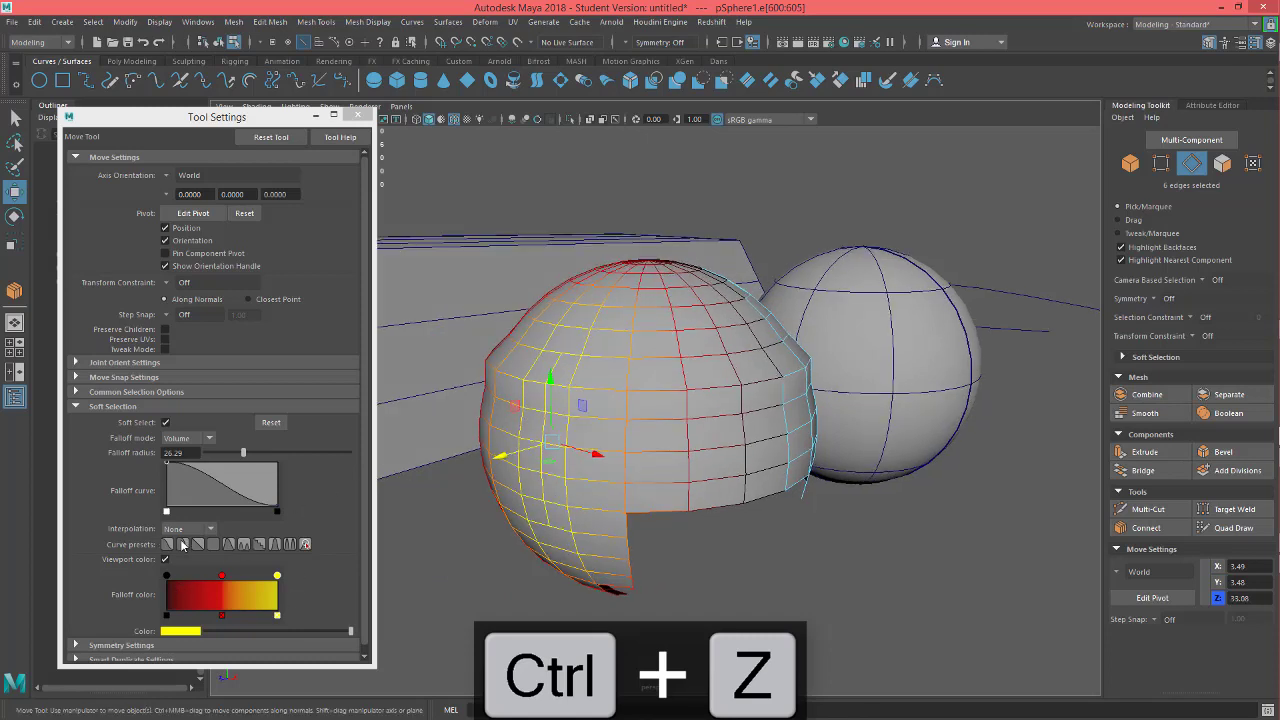
Try several falloff curve presets, ending with the curve peaking near its outer end, and shift the red falloff color marker close to the yellow end
{"action": "left_click", "coordinate": [184, 545]}
{"action": "left_click", "coordinate": [199, 545]}
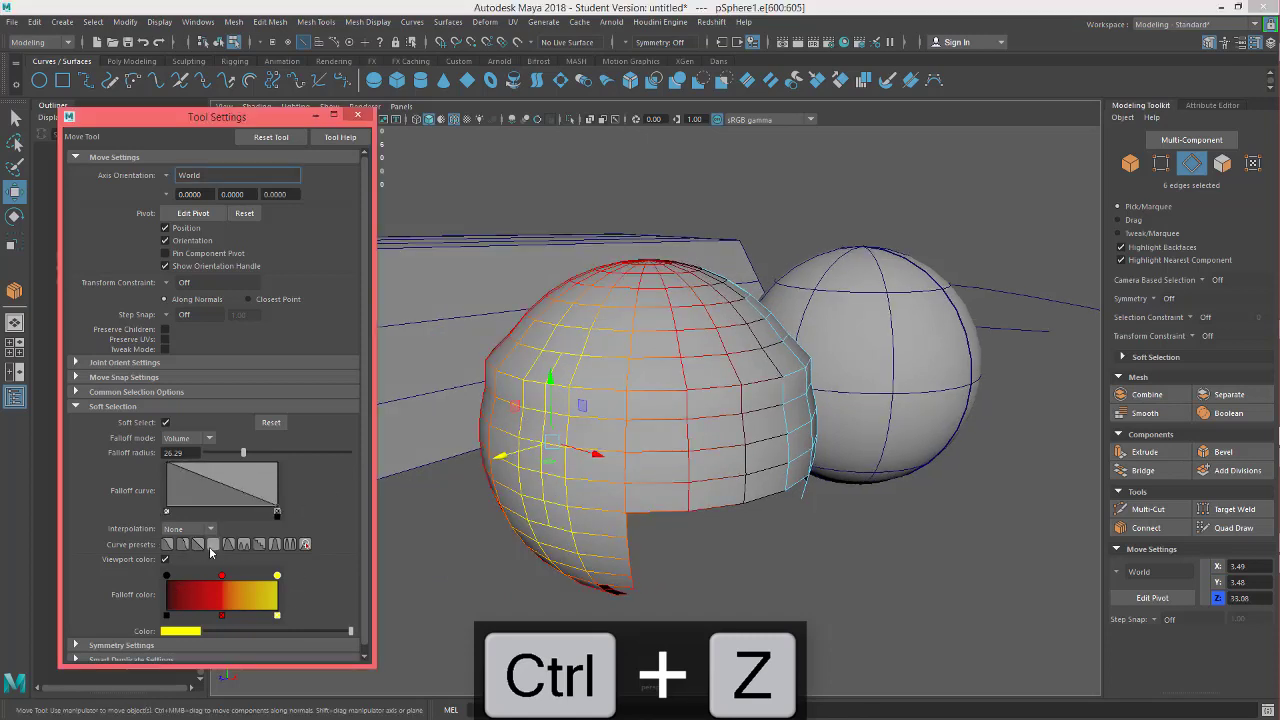
{"action": "left_click", "coordinate": [214, 546]}
{"action": "left_click", "coordinate": [243, 545]}
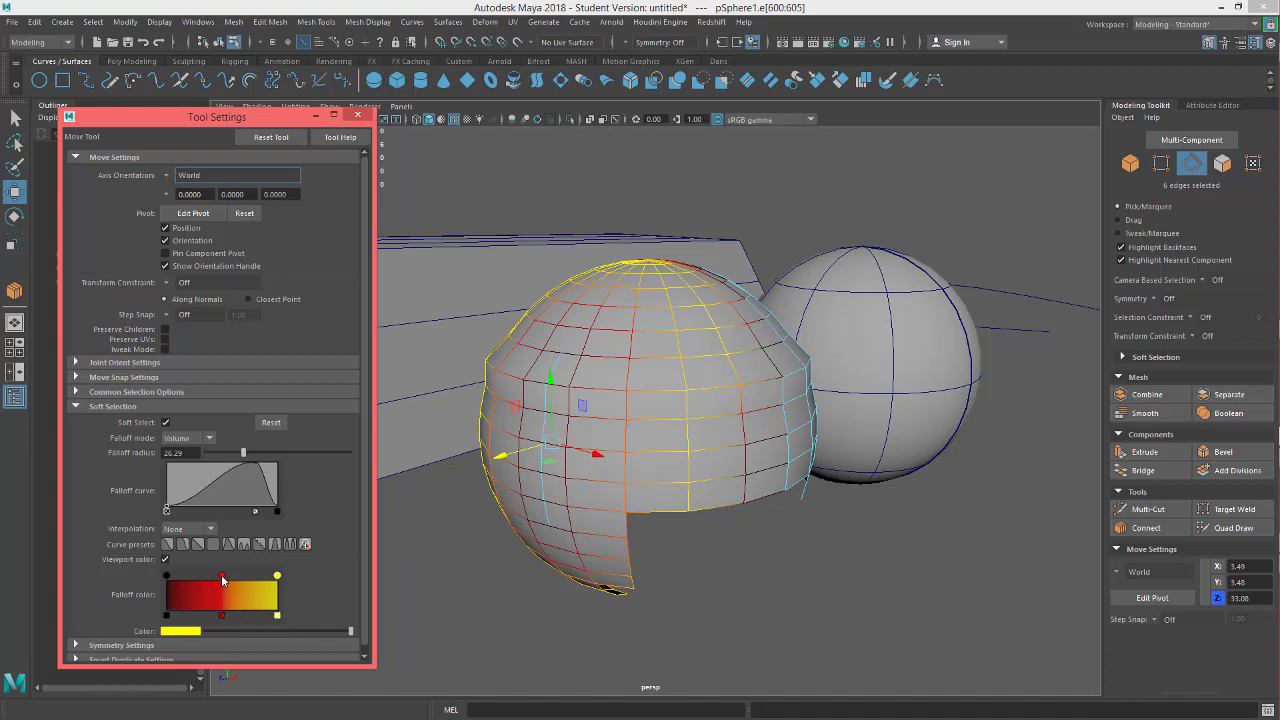
{"action": "left_click_drag", "start_coordinate": [222, 578], "coordinate": [176, 577]}
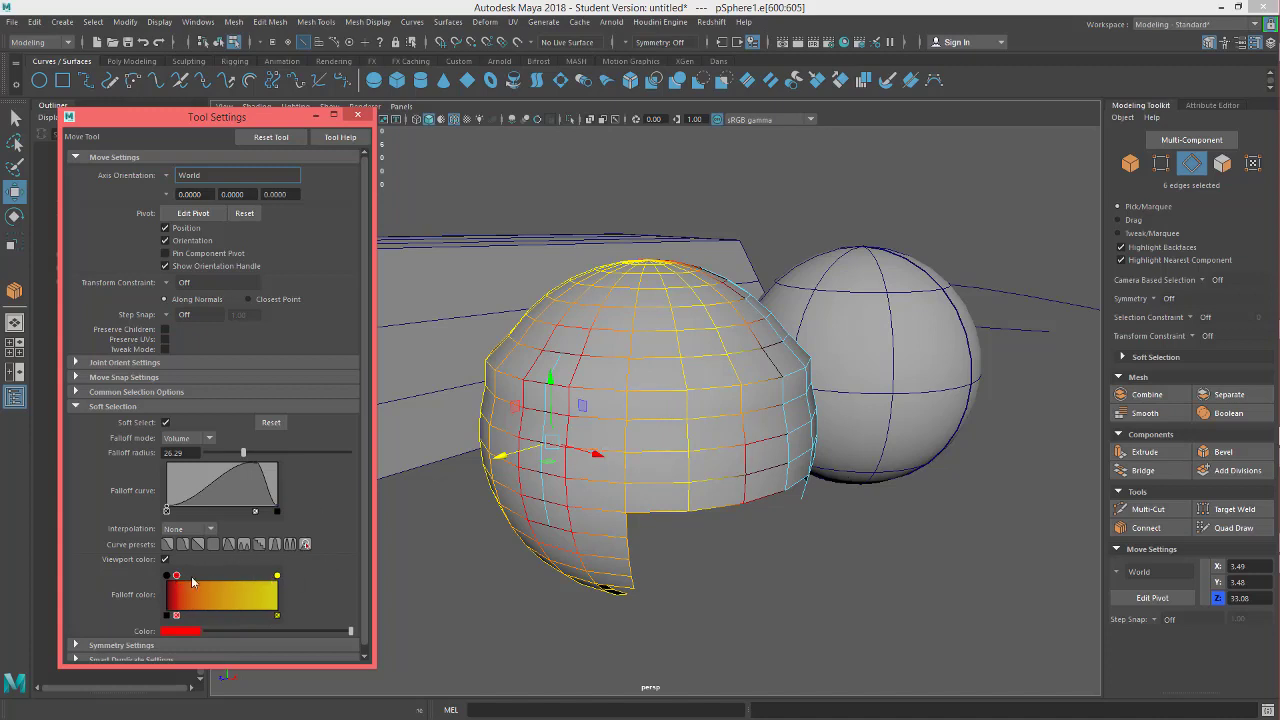
{"action": "left_click_drag", "start_coordinate": [176, 577], "coordinate": [259, 577]}
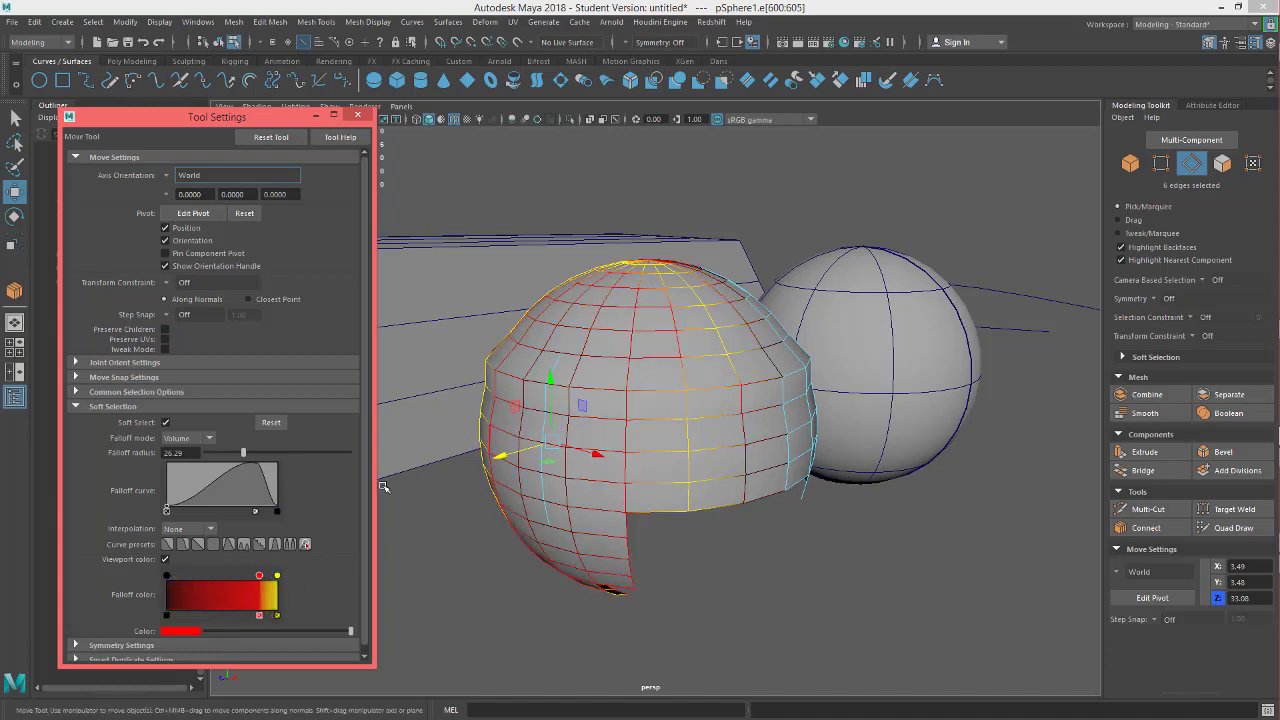
Apply the smooth descending falloff curve preset and shift the red falloff color marker close to the black end
{"action": "left_click", "coordinate": [172, 545]}
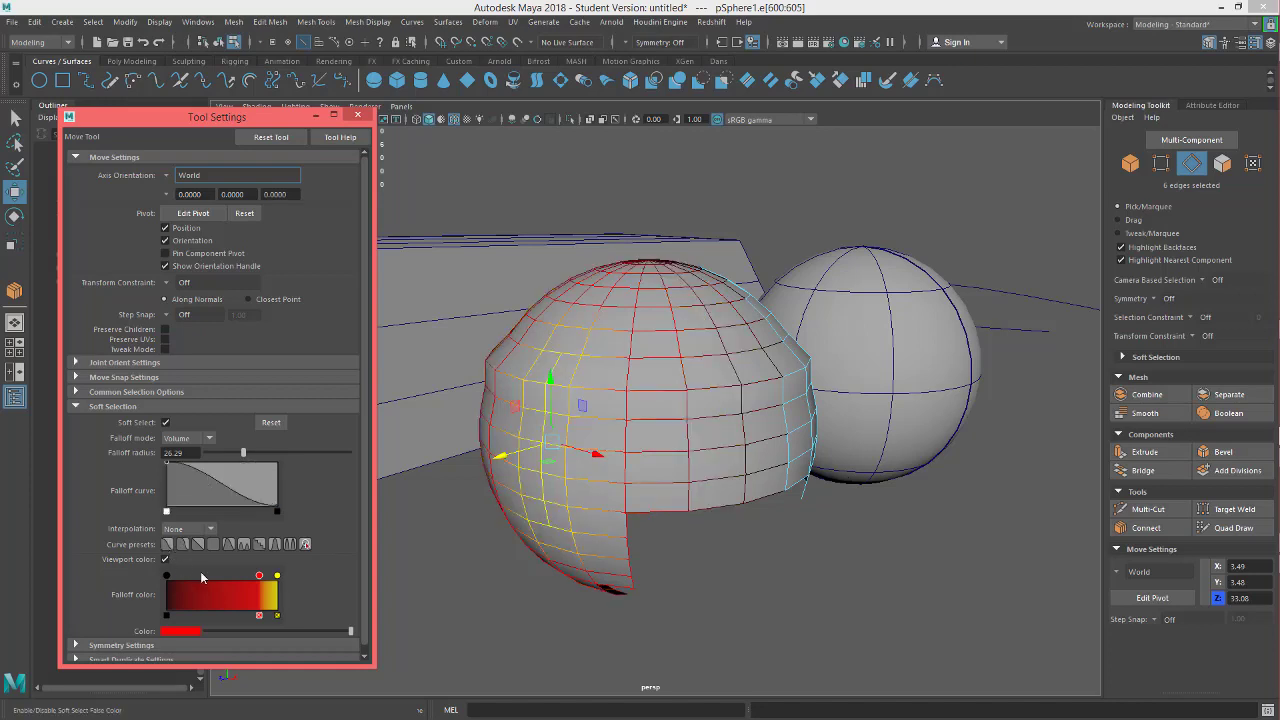
{"action": "left_click_drag", "start_coordinate": [259, 577], "coordinate": [197, 578]}
{"action": "scroll", "coordinate": [239, 512], "scroll_direction": "down", "scroll_amount": 1}
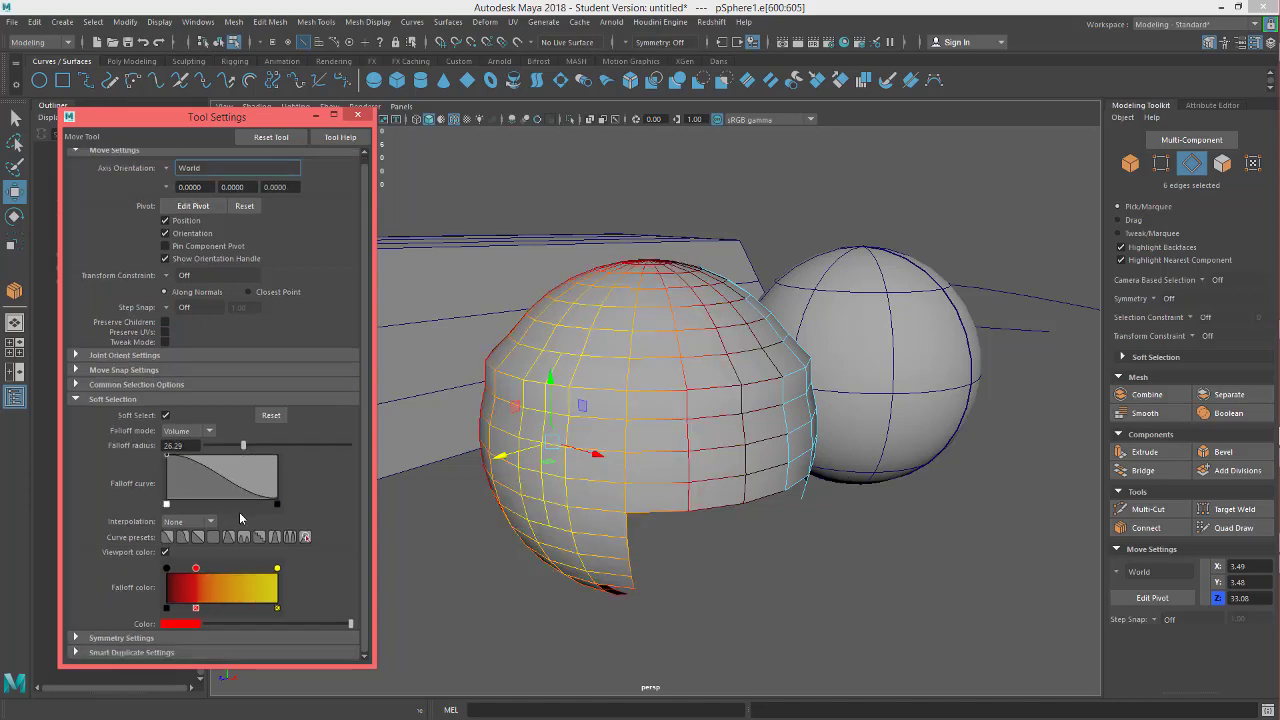
Set the soft selection falloff mode to Surface
{"action": "left_click", "coordinate": [207, 432]}
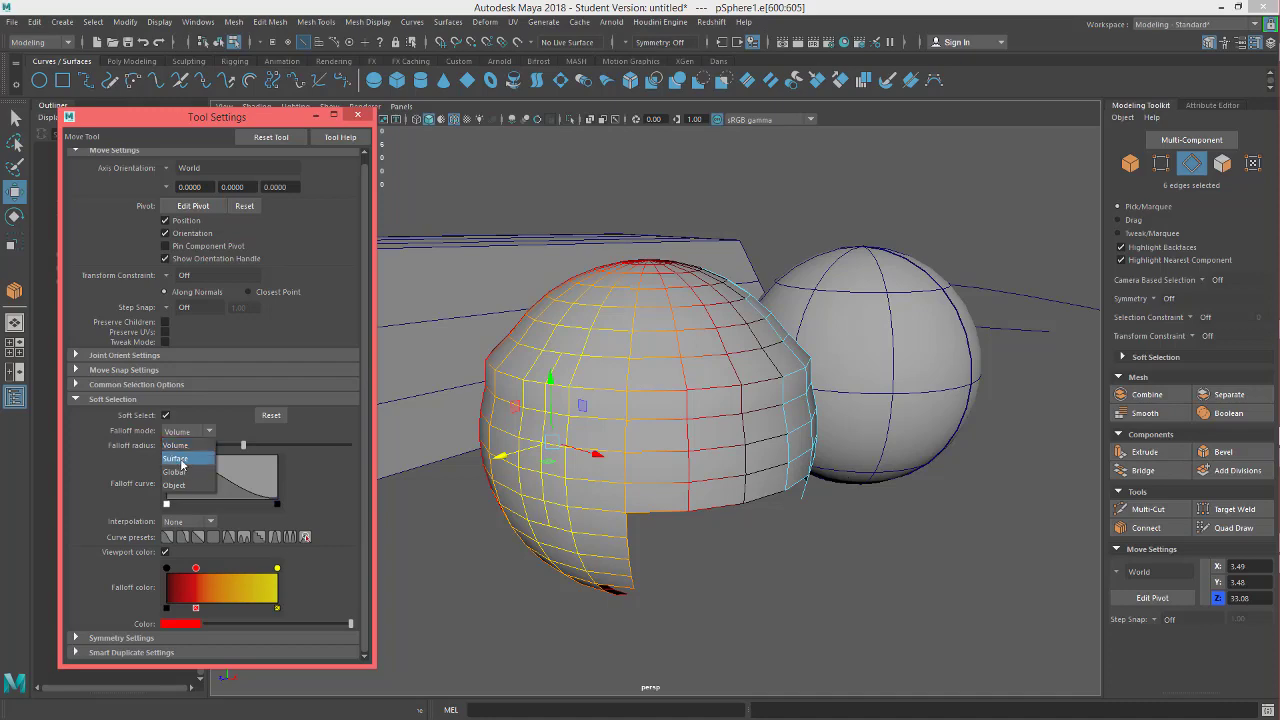
{"action": "left_click", "coordinate": [177, 459]}
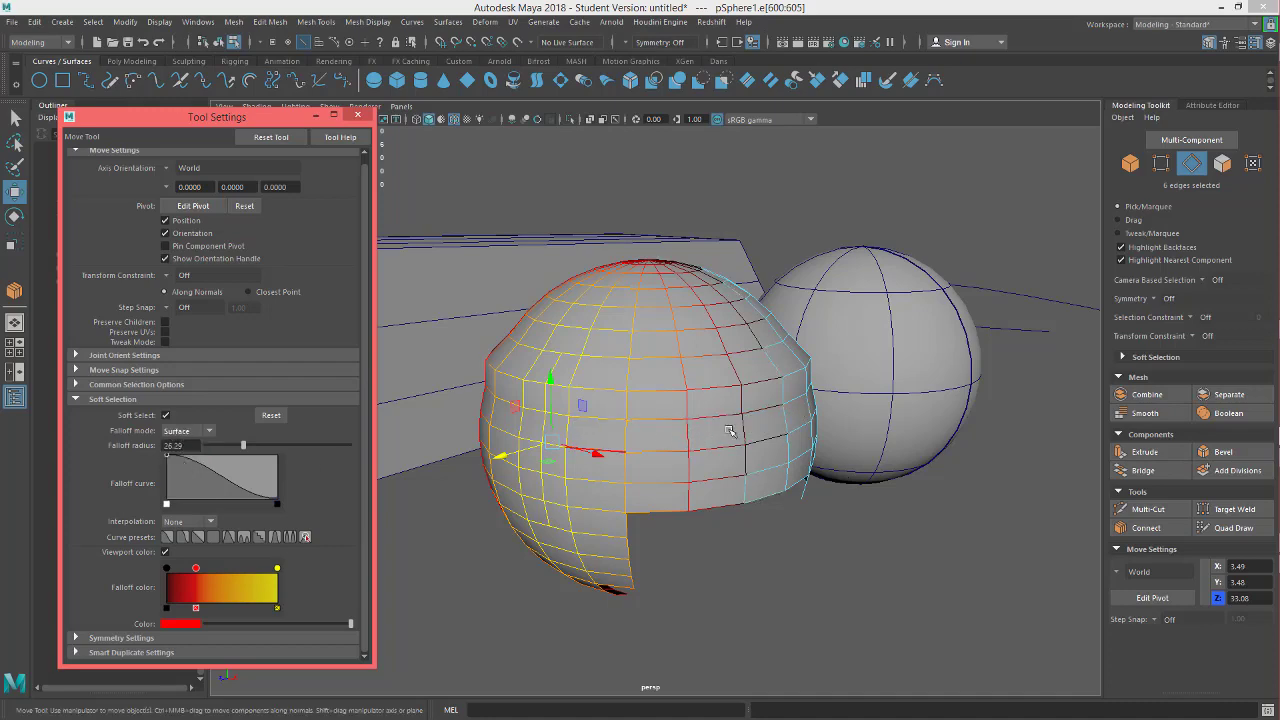
{"action": "left_click_drag", "start_coordinate": [752, 410], "coordinate": [563, 247], "text": "alt"}
Return to object mode, select the cut polygon sphere together with the long box, and combine them into one mesh
{"action": "right_click_drag", "start_coordinate": [818, 390], "coordinate": [892, 301]}
{"action": "left_click", "coordinate": [569, 233], "text": "shift"}
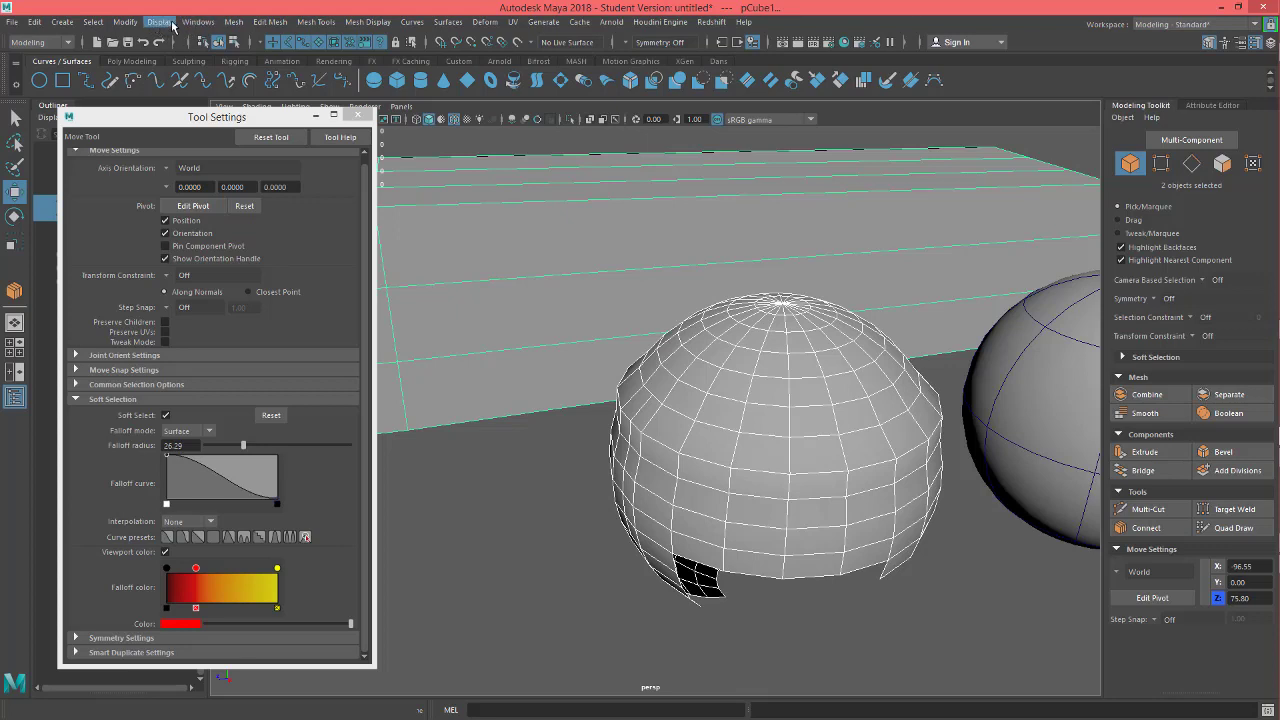
{"action": "left_click", "coordinate": [235, 22]}
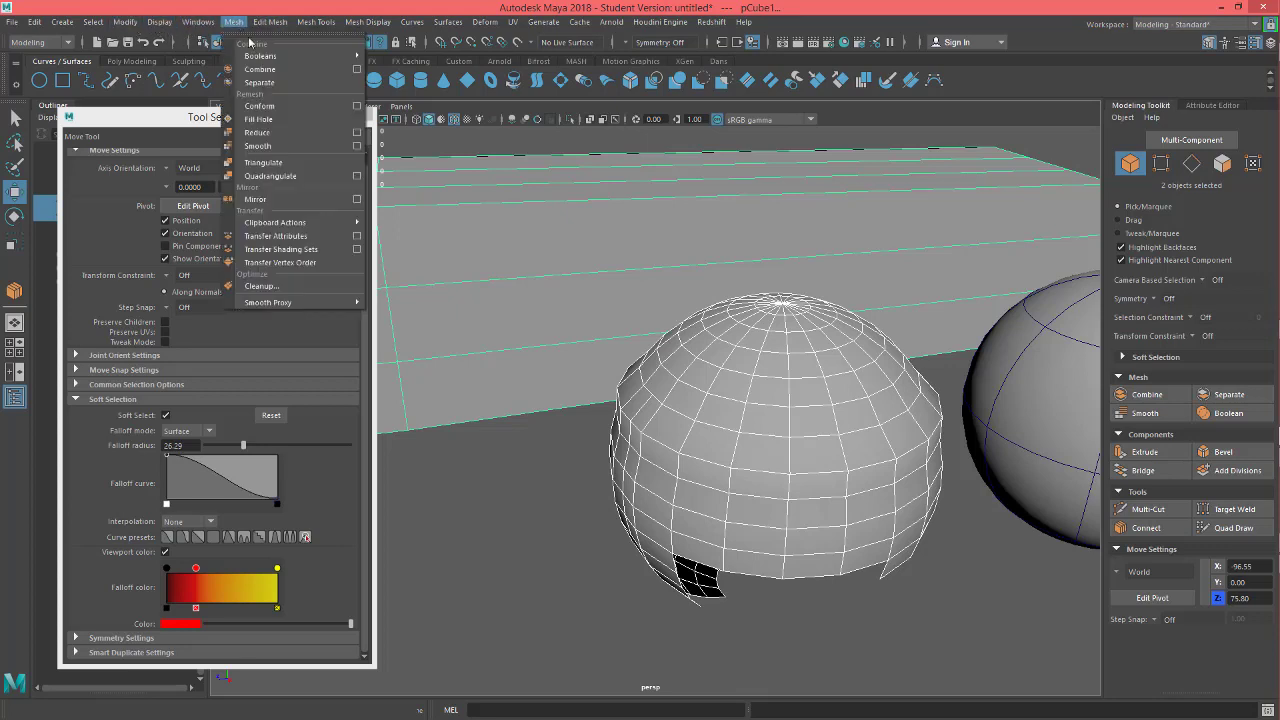
{"action": "left_click", "coordinate": [259, 69]}
Switch to face mode, select one face on the sphere part, and raise the falloff radius to about 60.56
{"action": "left_click_drag", "start_coordinate": [640, 420], "coordinate": [655, 370], "text": "alt"}
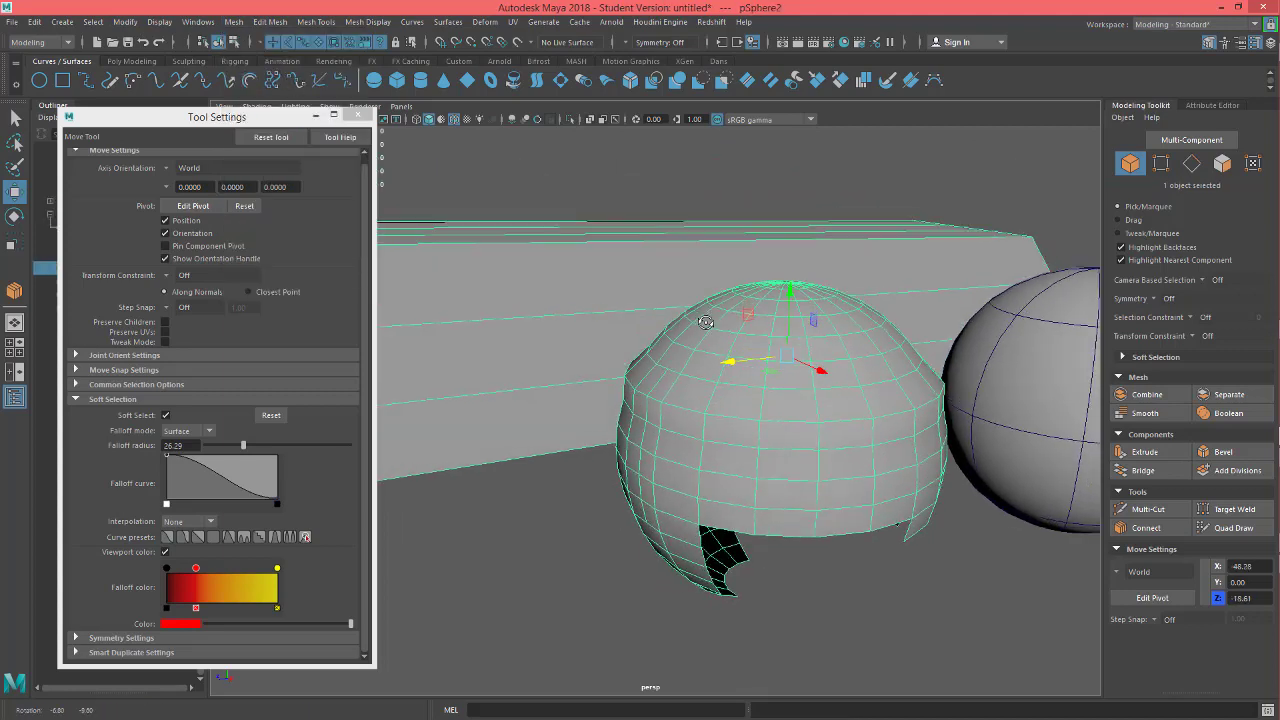
{"action": "right_click_drag", "start_coordinate": [704, 402], "coordinate": [702, 361]}
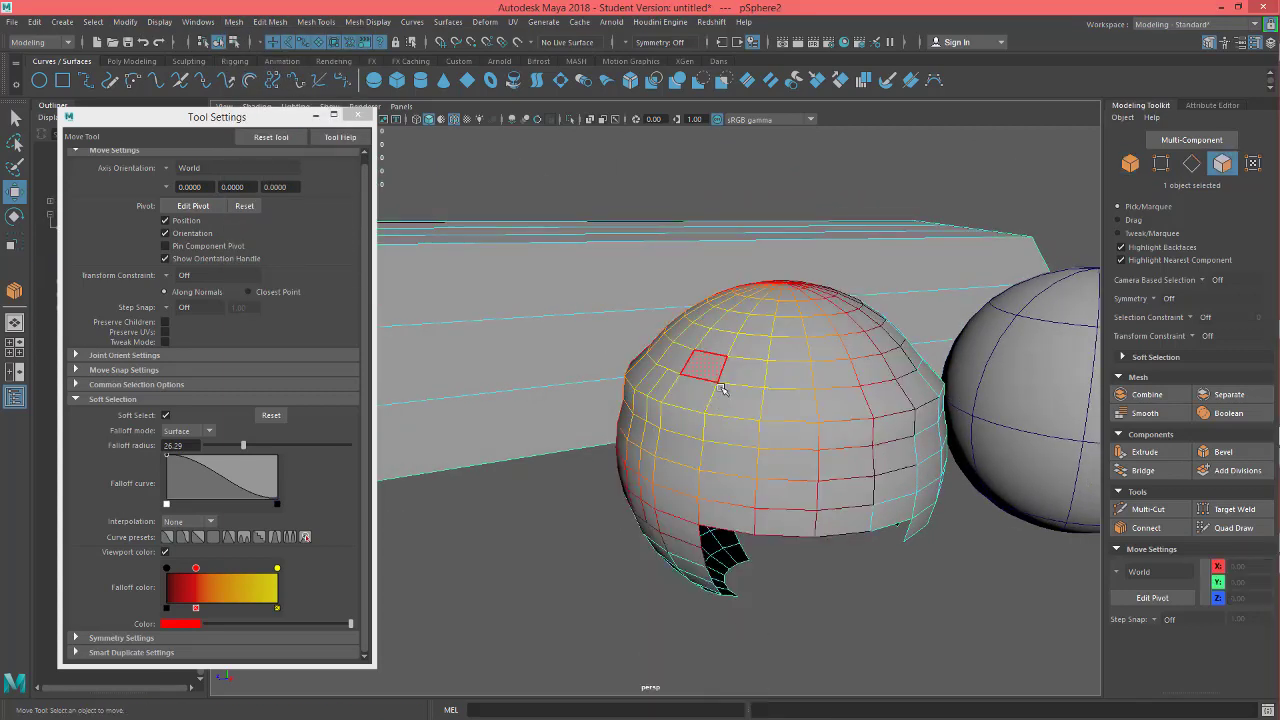
{"action": "left_click", "coordinate": [686, 431]}
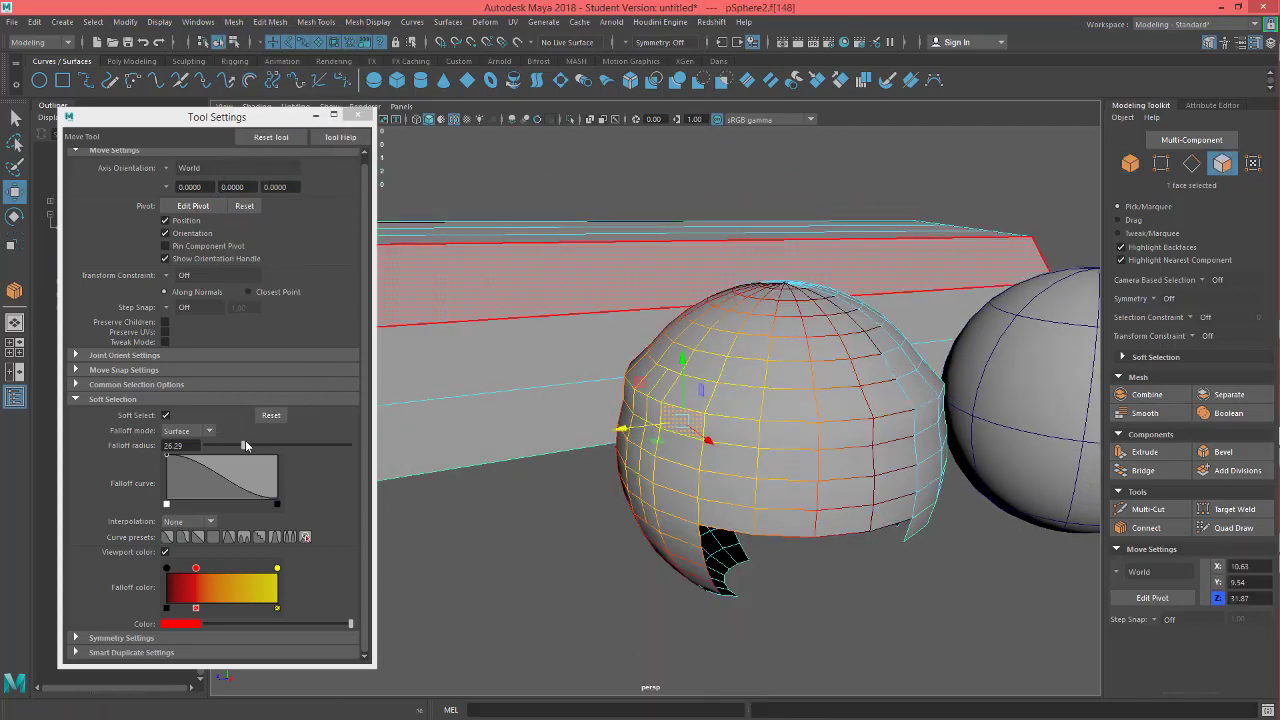
{"action": "left_click_drag", "start_coordinate": [245, 445], "coordinate": [293, 444]}
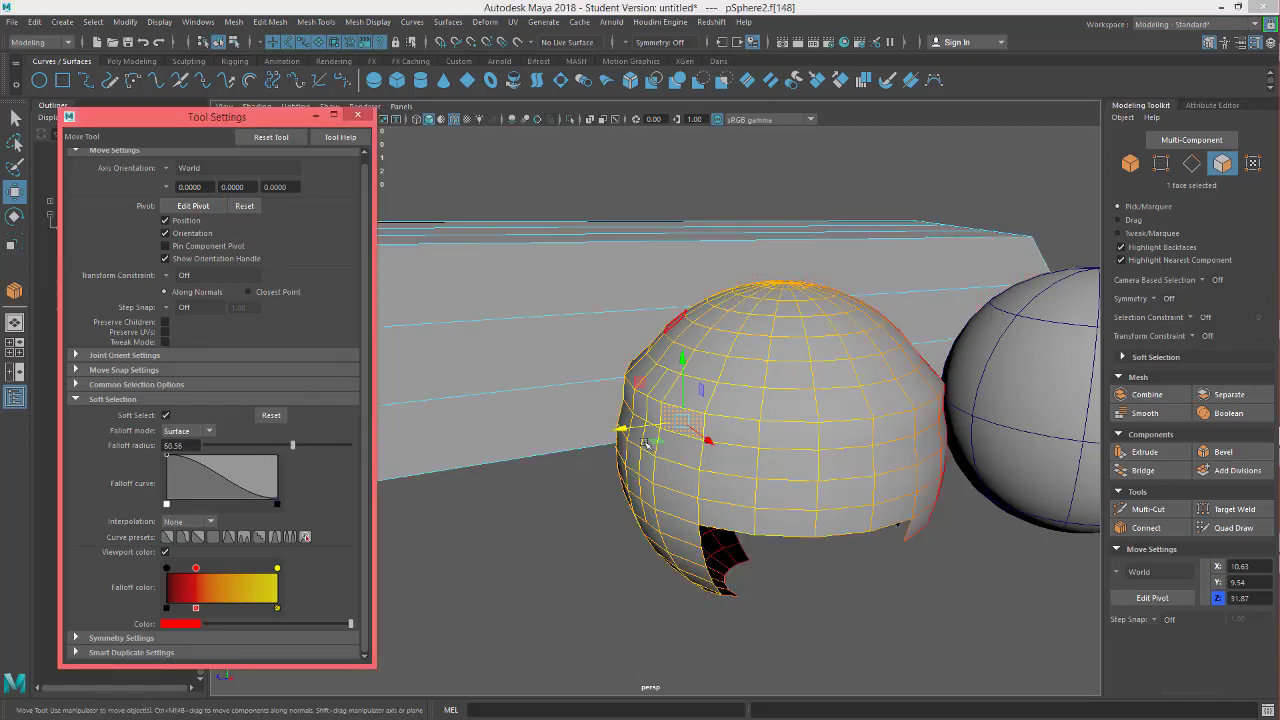
Set the falloff mode to Volume and increase the falloff radius to about 95.77
{"action": "mouse_move", "coordinate": [592, 548]}
{"action": "left_mouse_down", "text": "alt"}
{"action": "mouse_move", "coordinate": [557, 557]}
{"action": "mouse_move", "coordinate": [590, 559]}
{"action": "left_mouse_up", "text": "alt"}
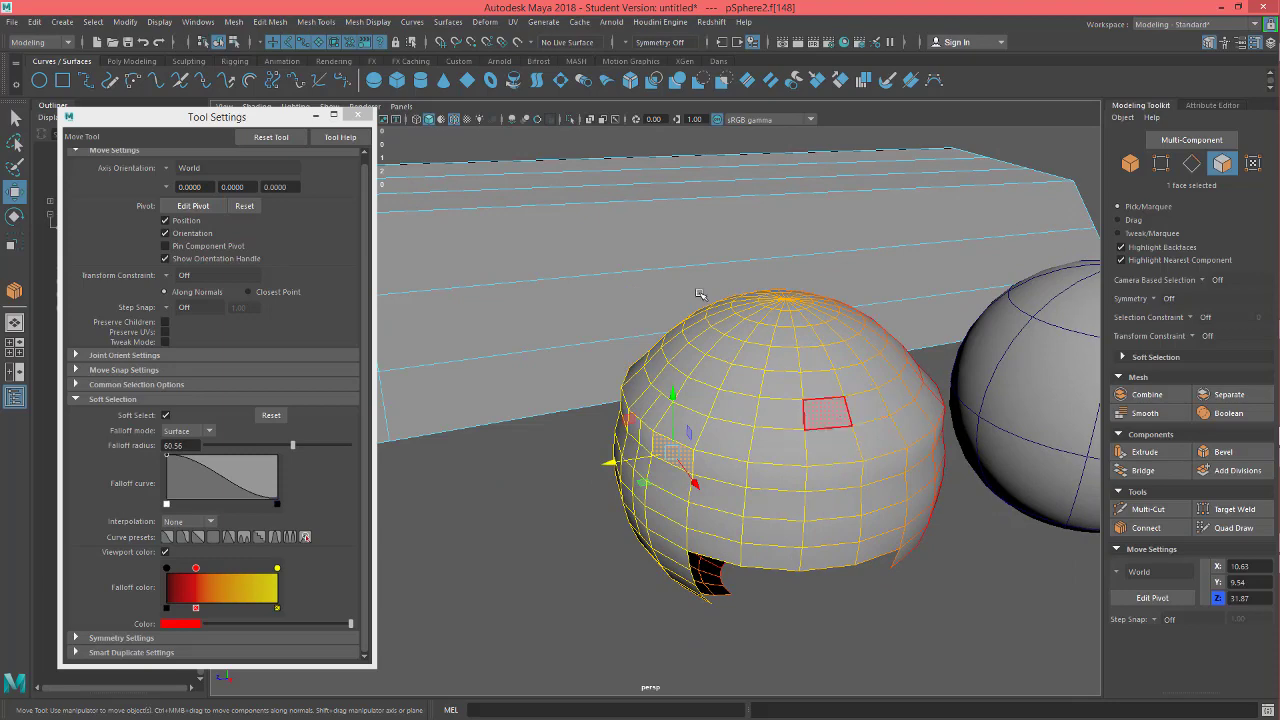
{"action": "left_click", "coordinate": [205, 431]}
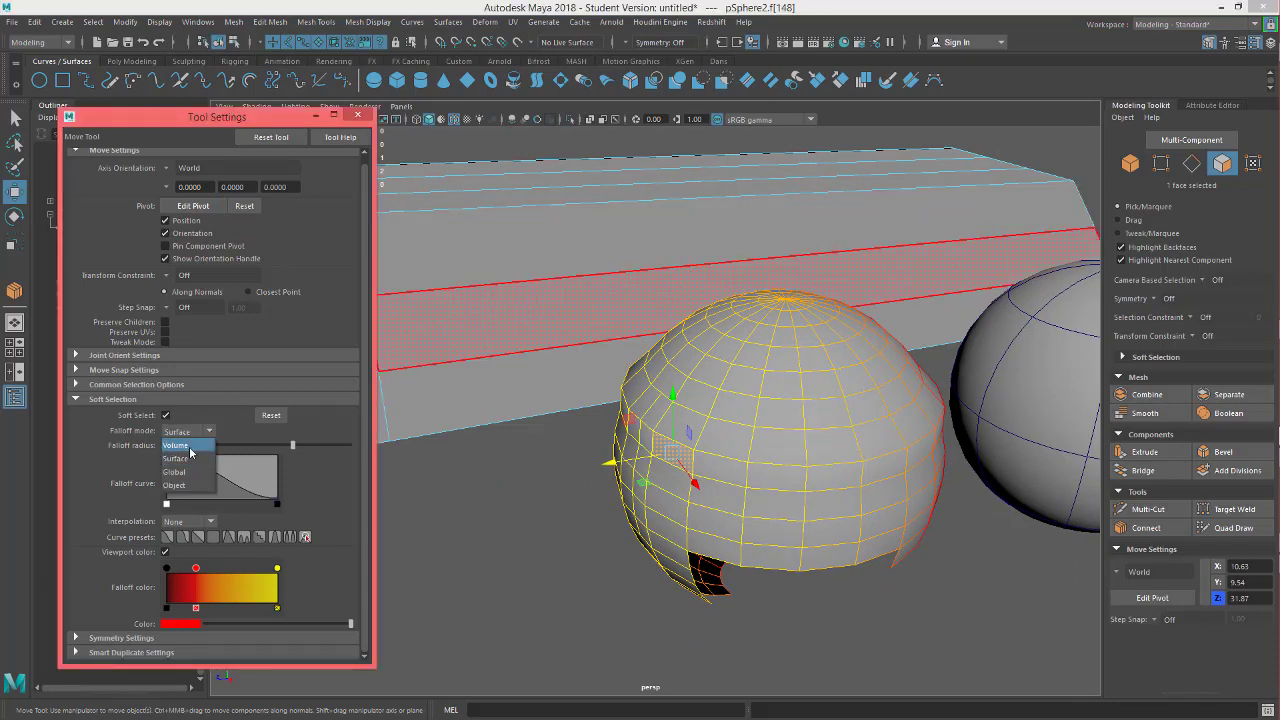
{"action": "left_click", "coordinate": [185, 444]}
{"action": "middle_click_drag", "start_coordinate": [477, 482], "coordinate": [543, 443], "text": "alt"}
{"action": "scroll", "coordinate": [543, 443], "scroll_direction": "down", "scroll_amount": 5}
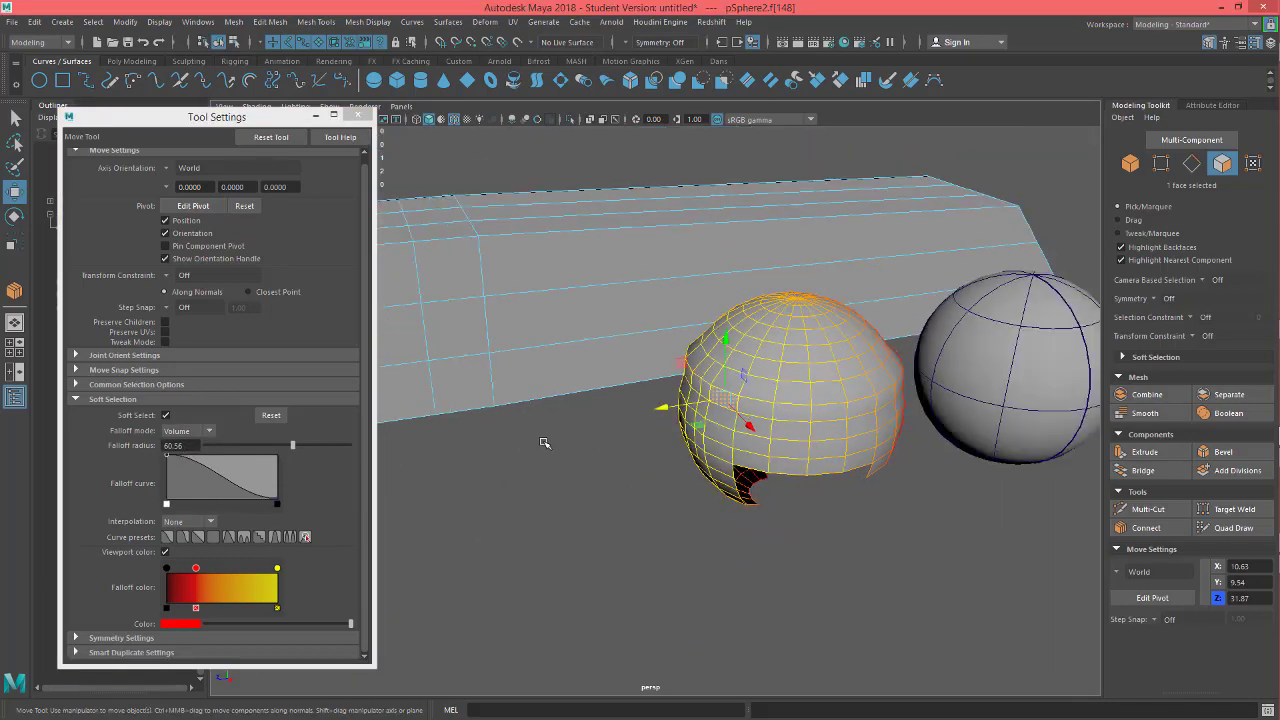
{"action": "left_click_drag", "start_coordinate": [294, 445], "coordinate": [345, 445]}
{"action": "mouse_move", "coordinate": [543, 450]}
{"action": "left_mouse_down", "text": "alt"}
{"action": "mouse_move", "coordinate": [586, 509]}
{"action": "mouse_move", "coordinate": [594, 491]}
{"action": "mouse_move", "coordinate": [565, 455]}
{"action": "mouse_move", "coordinate": [531, 451]}
{"action": "left_mouse_up", "text": "alt"}
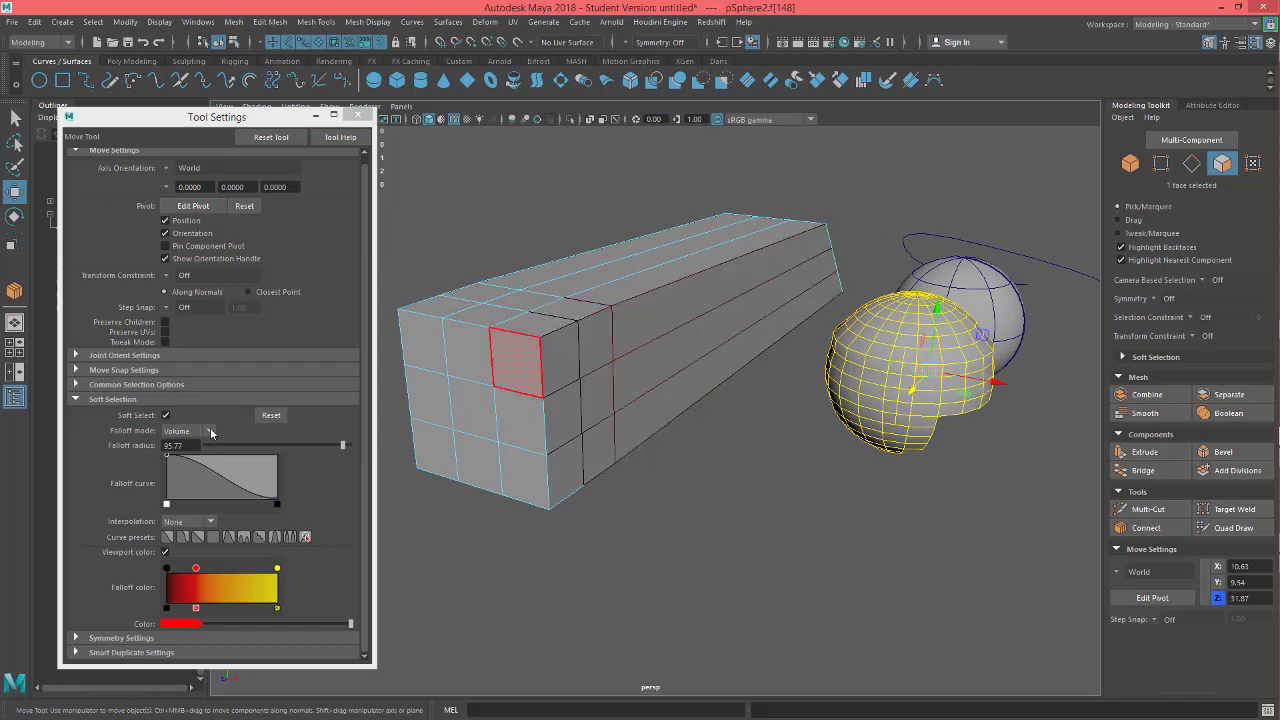
Set the falloff mode to Global, try moving the selected sphere face along the Z axis, and undo the move
{"action": "left_click", "coordinate": [211, 432]}
{"action": "left_click", "coordinate": [192, 478]}
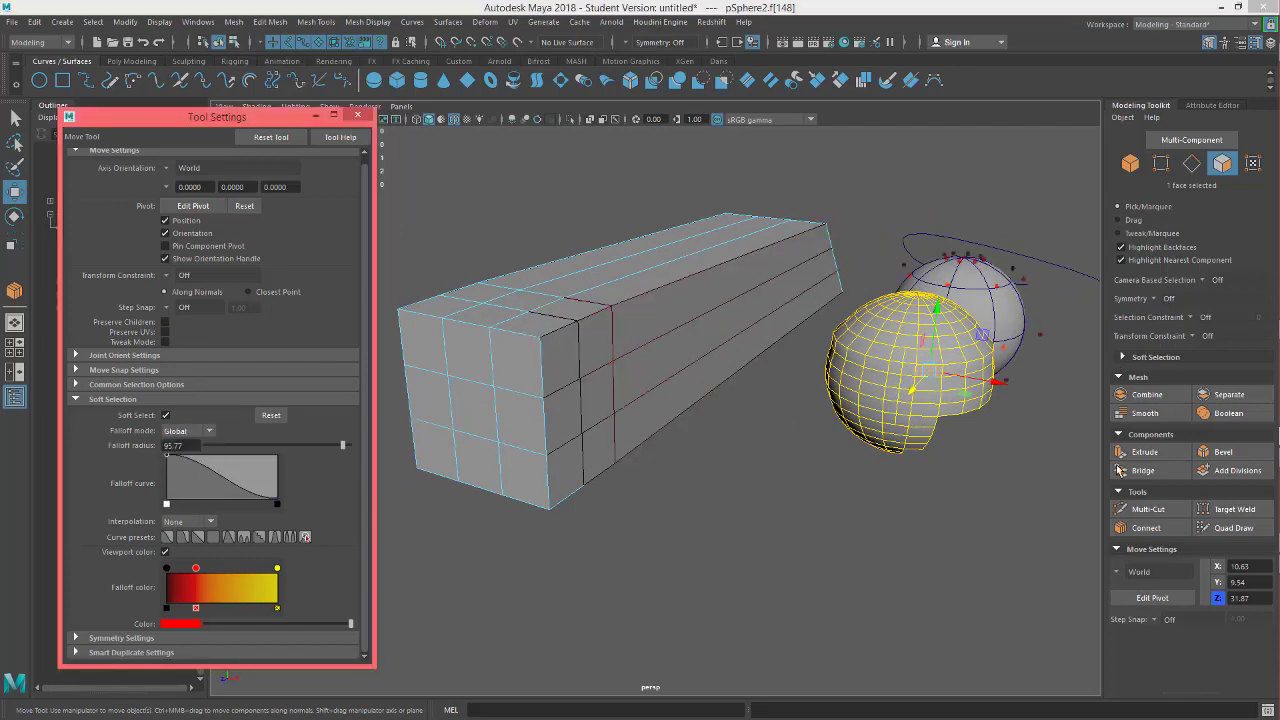
{"action": "left_click_drag", "start_coordinate": [800, 510], "coordinate": [765, 507], "text": "alt"}
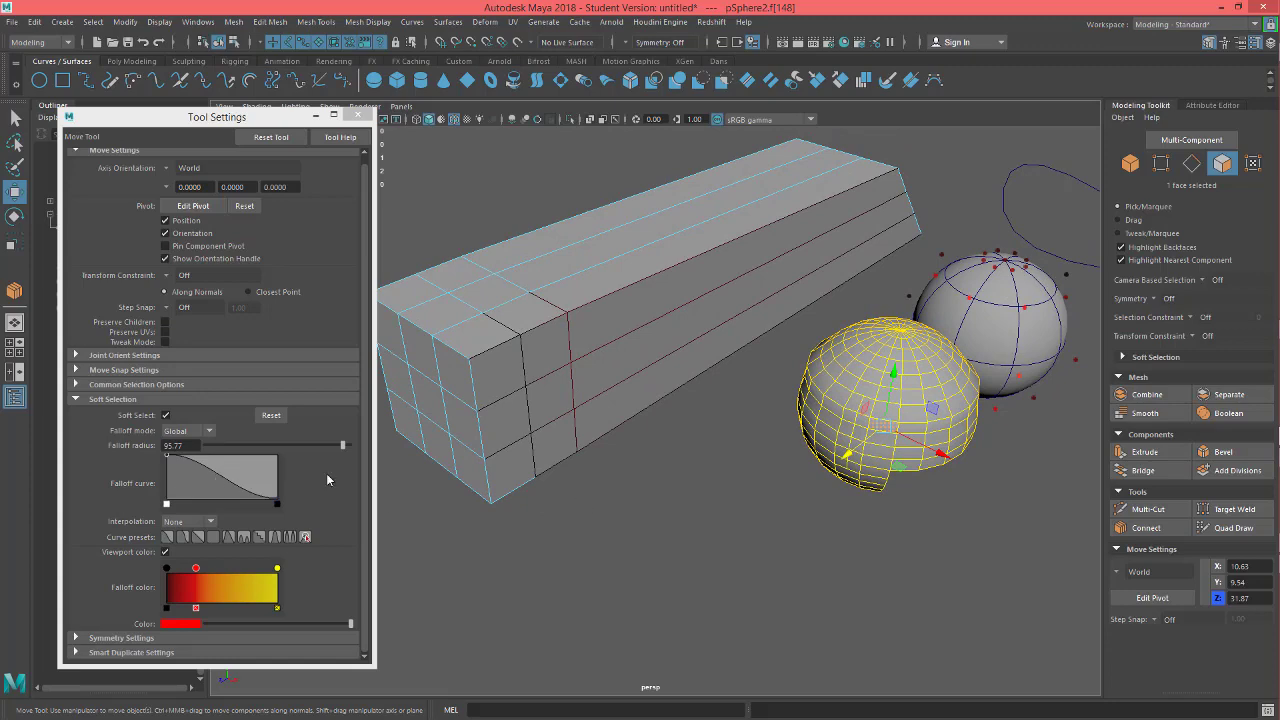
{"action": "left_click_drag", "start_coordinate": [870, 575], "coordinate": [851, 559], "text": "alt"}
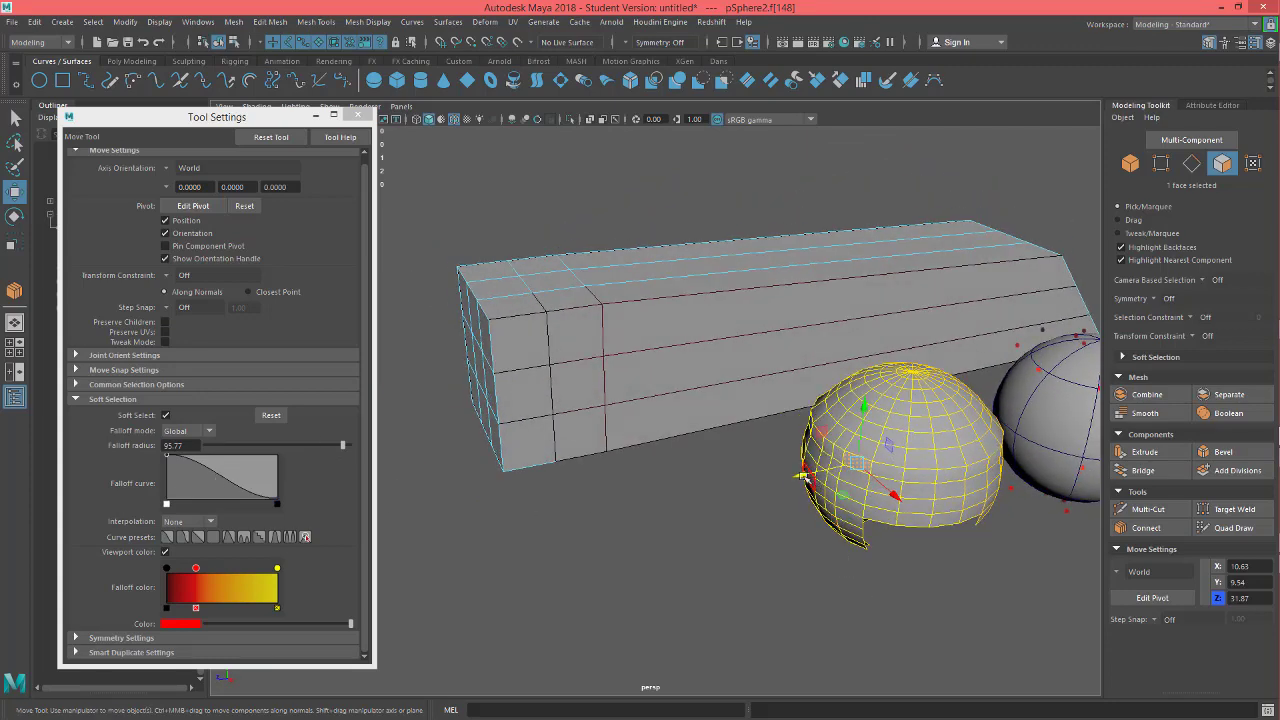
{"action": "left_click_drag", "start_coordinate": [808, 478], "coordinate": [634, 513]}
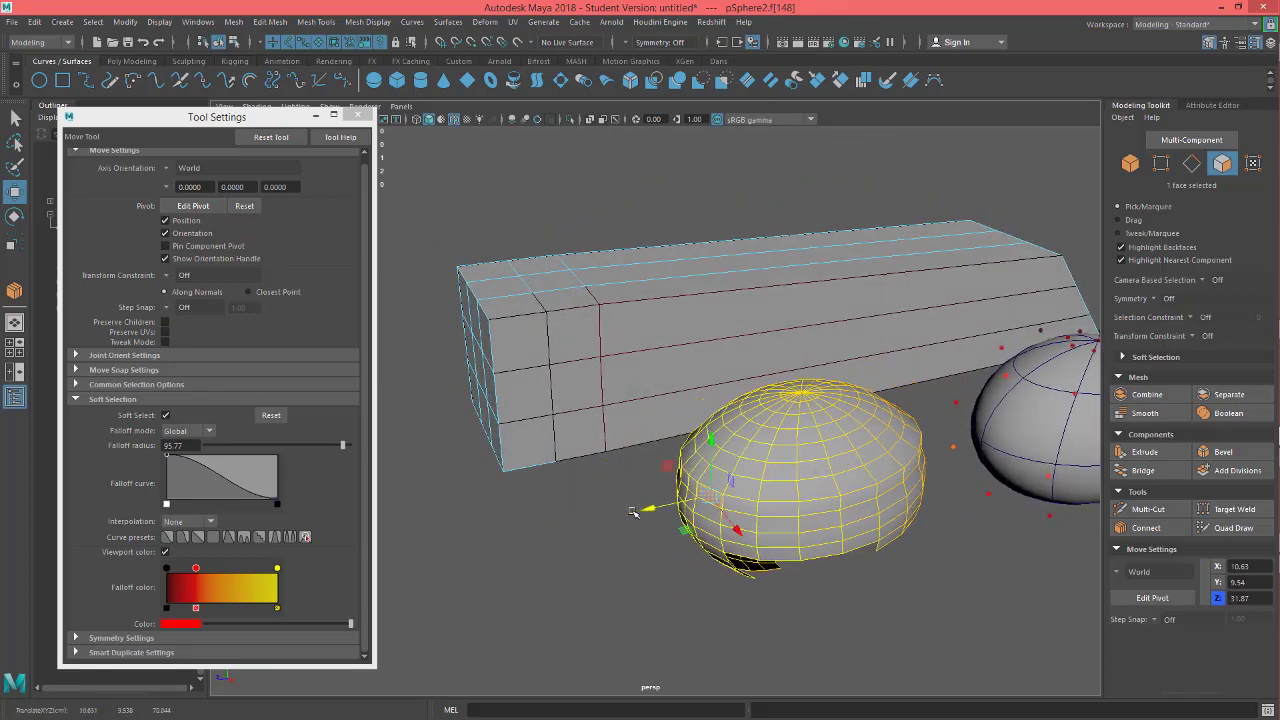
{"action": "key", "text": "ctrl+z"}
Set the falloff mode to Object, try moving the selected face along the Z axis, and undo the move
{"action": "left_click", "coordinate": [210, 430]}
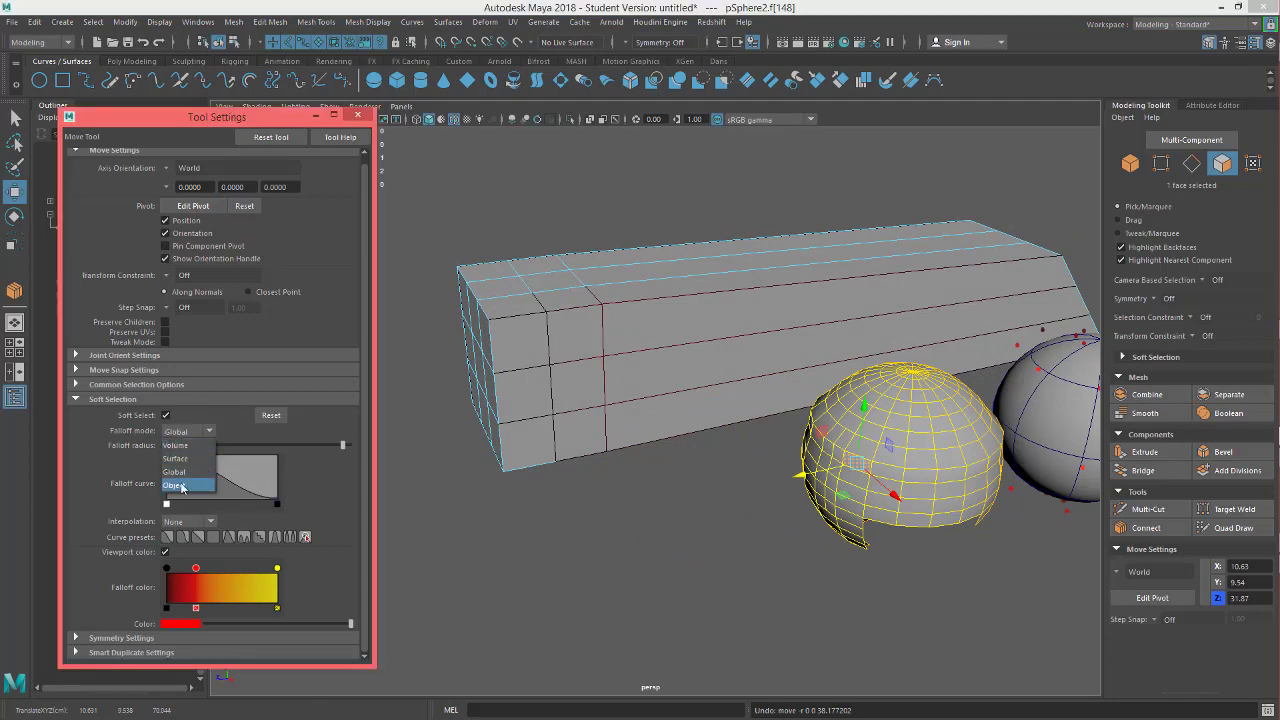
{"action": "left_click", "coordinate": [182, 487]}
{"action": "left_click_drag", "start_coordinate": [772, 536], "coordinate": [779, 288], "text": "alt"}
{"action": "left_click_drag", "start_coordinate": [937, 512], "coordinate": [480, 508], "text": "alt"}
{"action": "key", "text": "ctrl+z"}
{"action": "key", "text": "ctrl+z"}
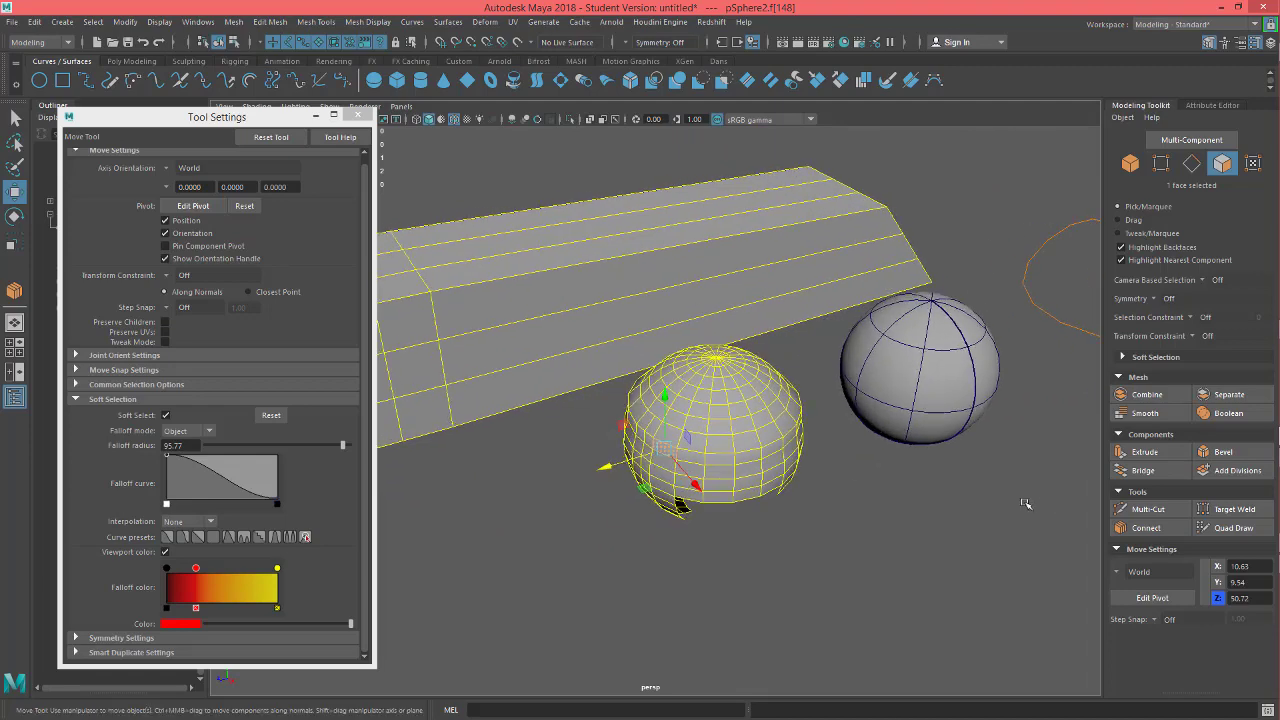
Move the selected face along the Z axis with Object falloff, to a Z position of about 54.24
{"action": "left_click_drag", "start_coordinate": [963, 494], "coordinate": [857, 526], "text": "alt"}
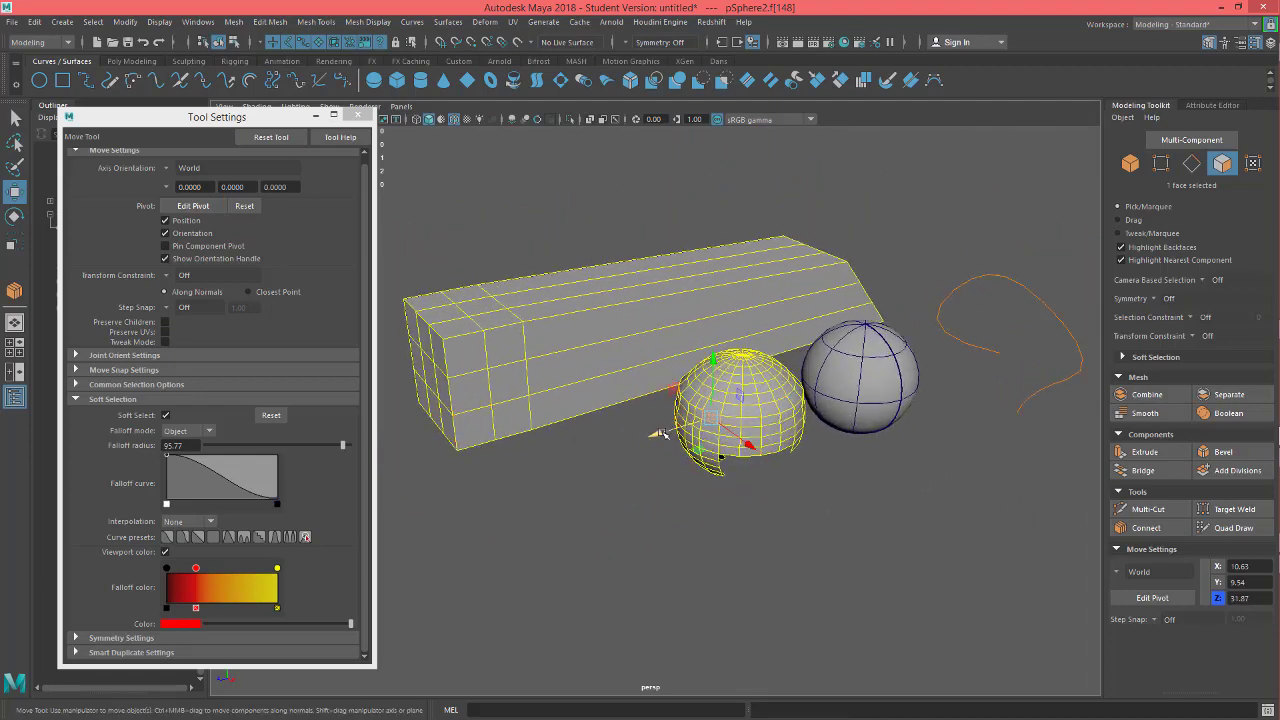
{"action": "left_click_drag", "start_coordinate": [659, 434], "coordinate": [550, 450]}
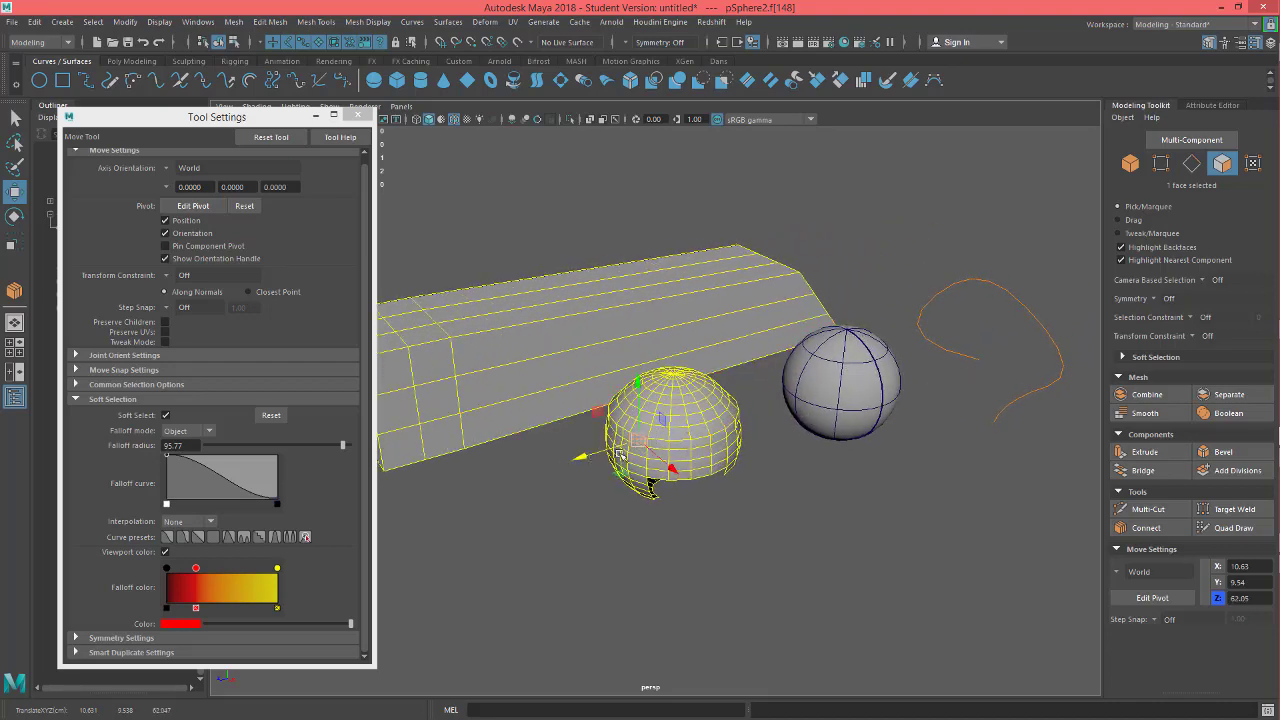
{"action": "middle_click_drag", "start_coordinate": [581, 458], "coordinate": [585, 506]}
Choose Object as the falloff mode again and close the Move tool's settings
{"action": "left_click", "coordinate": [188, 430]}
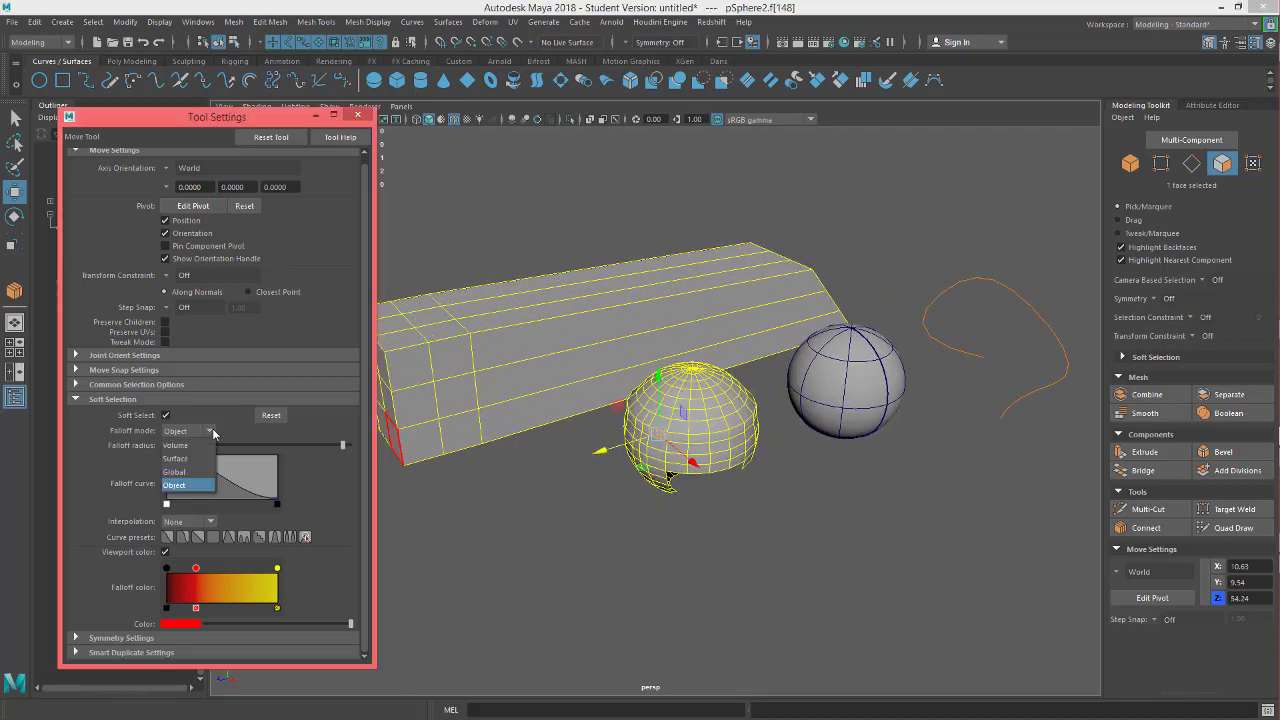
{"action": "left_click", "coordinate": [190, 484]}
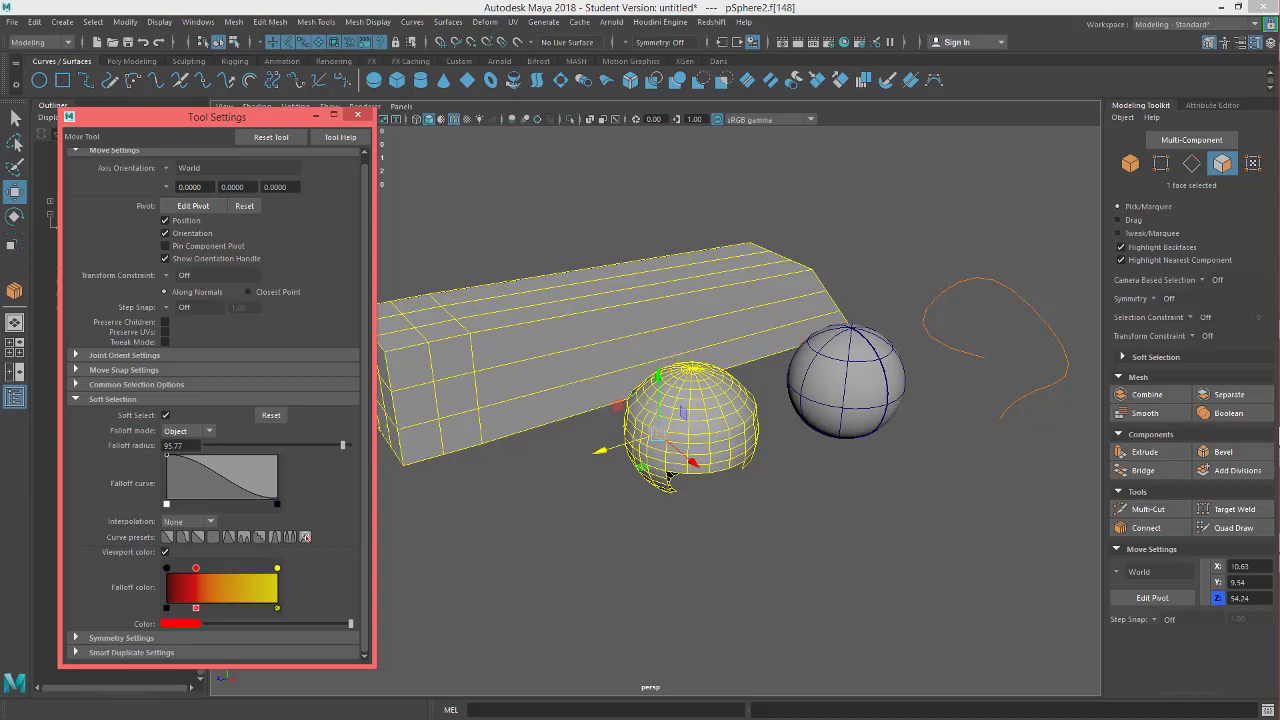
{"action": "left_click", "coordinate": [357, 115]}
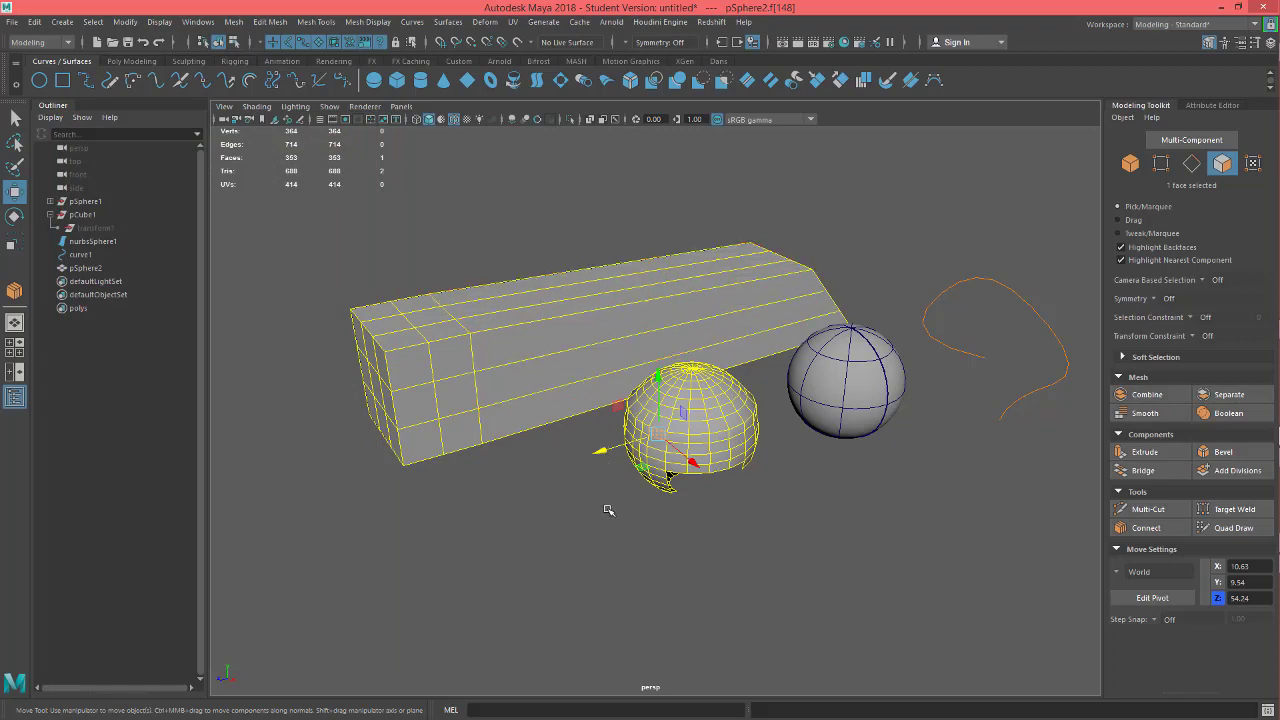
{"action": "mouse_move", "coordinate": [602, 509]}
{"action": "left_mouse_down", "text": "alt"}
{"action": "mouse_move", "coordinate": [608, 494]}
{"action": "mouse_move", "coordinate": [624, 499]}
{"action": "left_mouse_up", "text": "alt"}
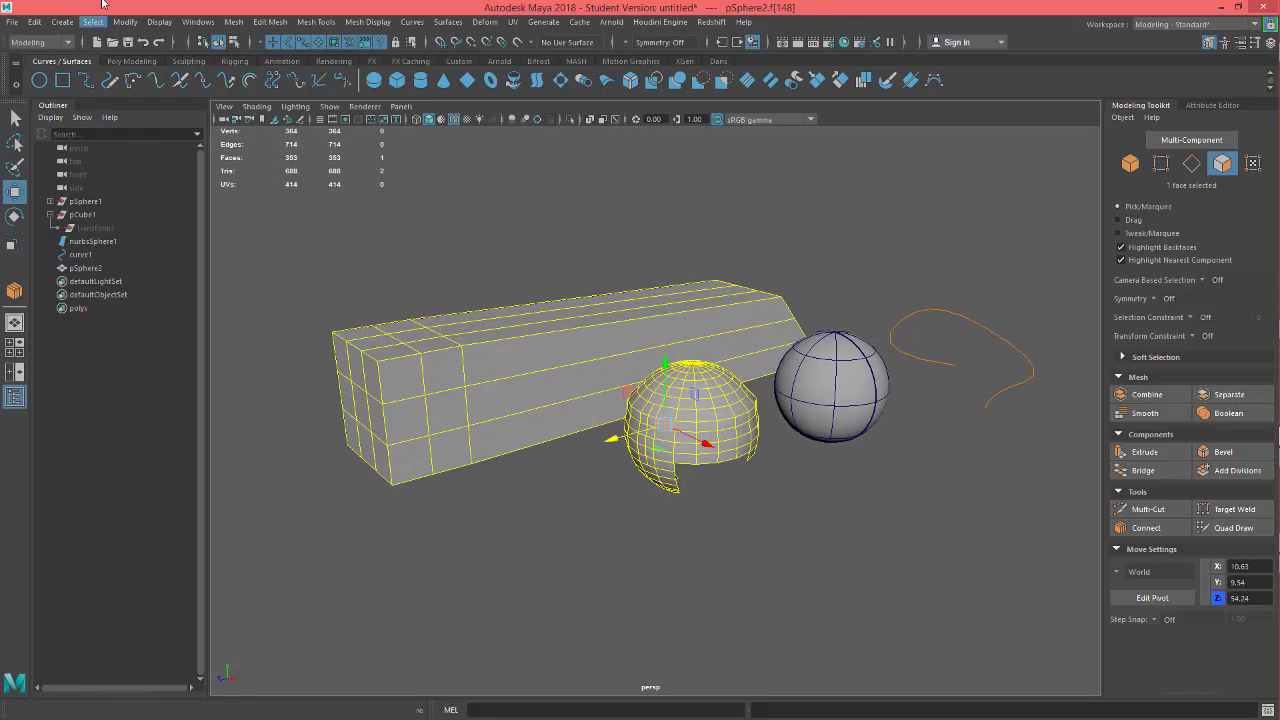